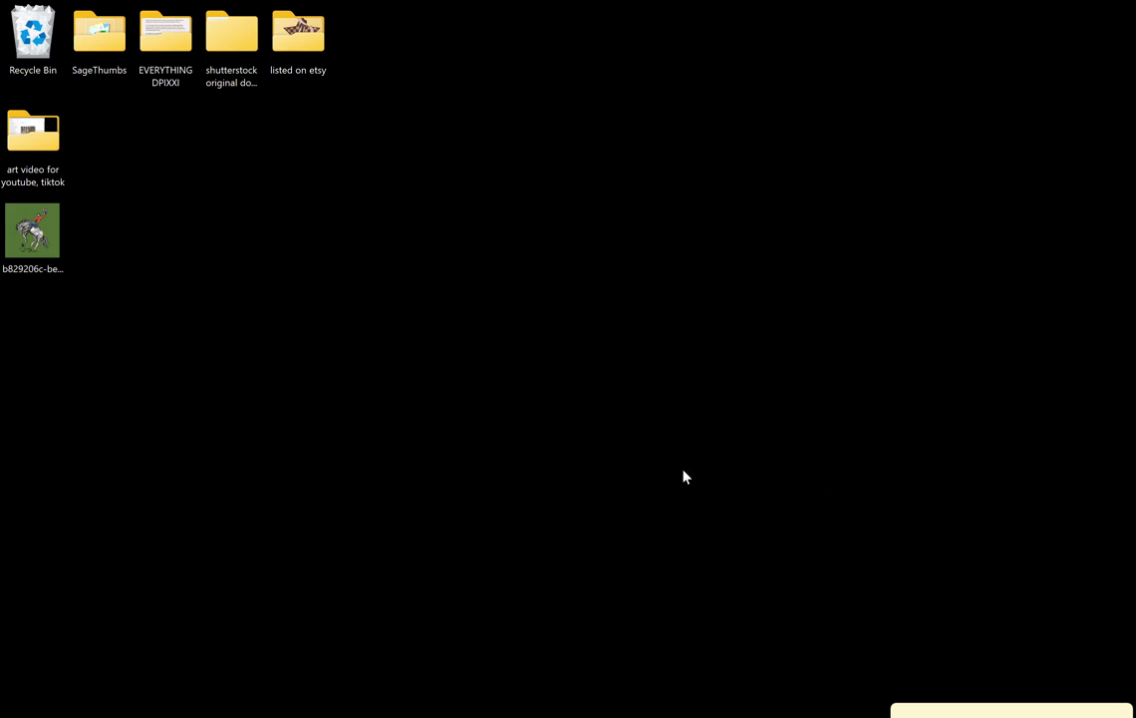
Launch Inkscape and open the EPS file b829206c-be8e-4848-a7df-3bc4bb7600e9 from the Desktop with the default import settings
{"action": "left_click", "coordinate": [741, 642]}
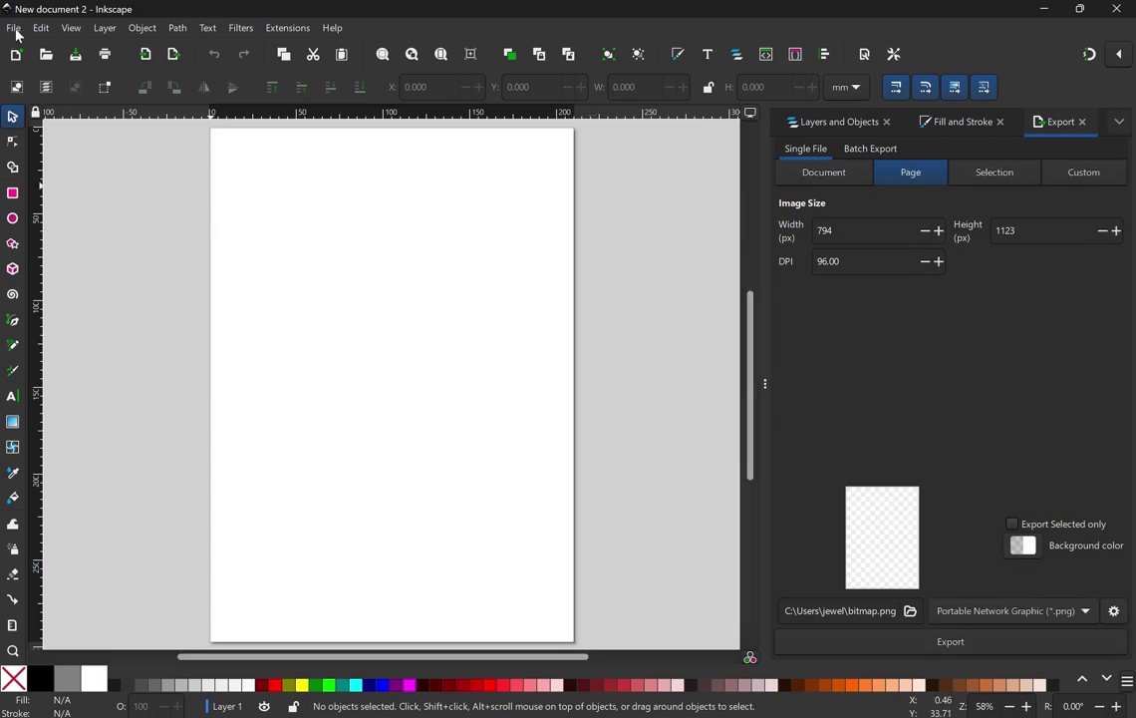
{"action": "left_click", "coordinate": [14, 27]}
{"action": "left_click", "coordinate": [46, 88]}
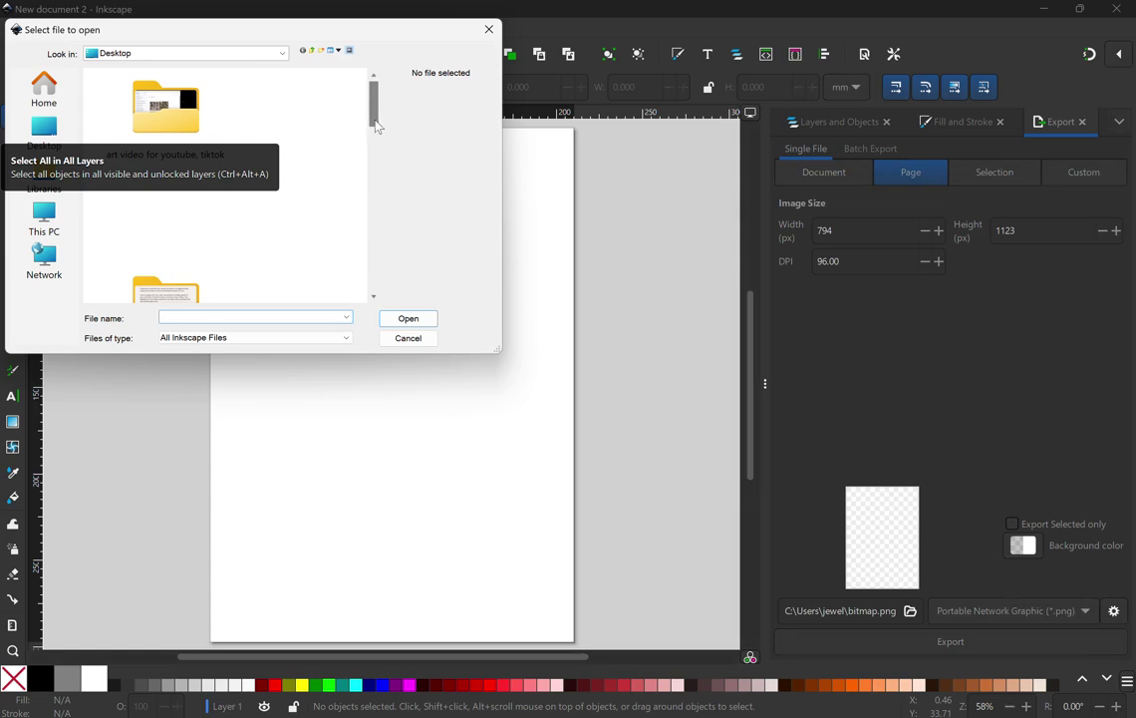
{"action": "left_click_drag", "start_coordinate": [376, 127], "coordinate": [372, 267]}
{"action": "left_click", "coordinate": [179, 261]}
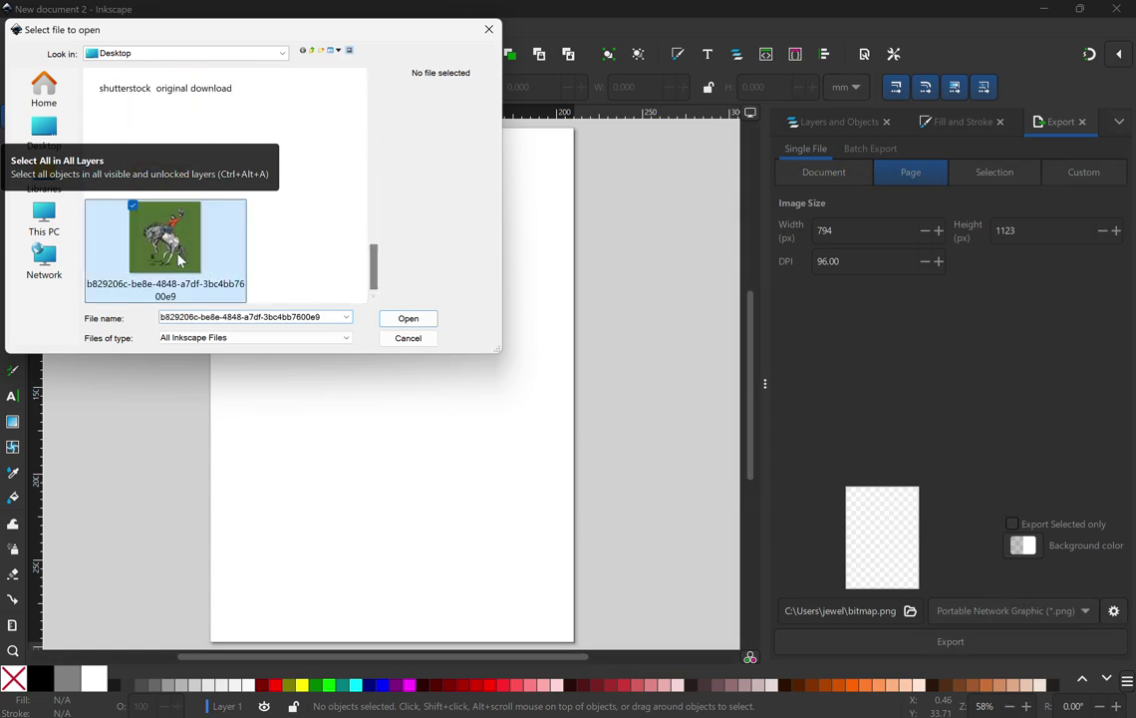
{"action": "double_click", "coordinate": [180, 261]}
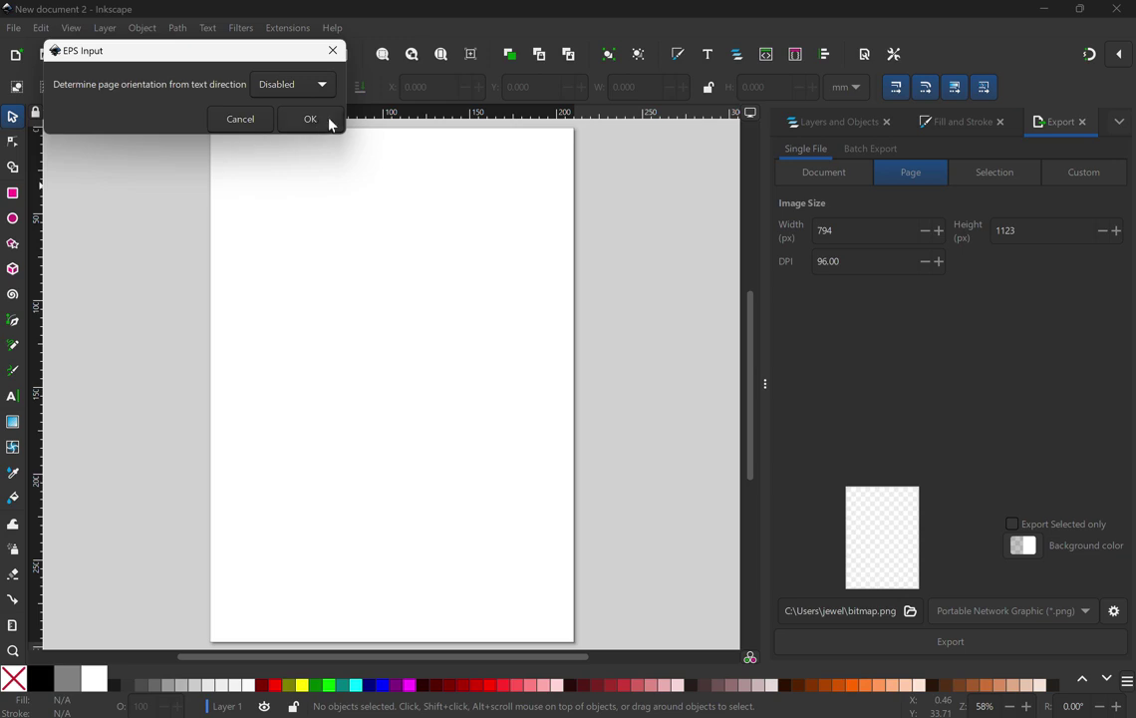
{"action": "left_click", "coordinate": [310, 119]}
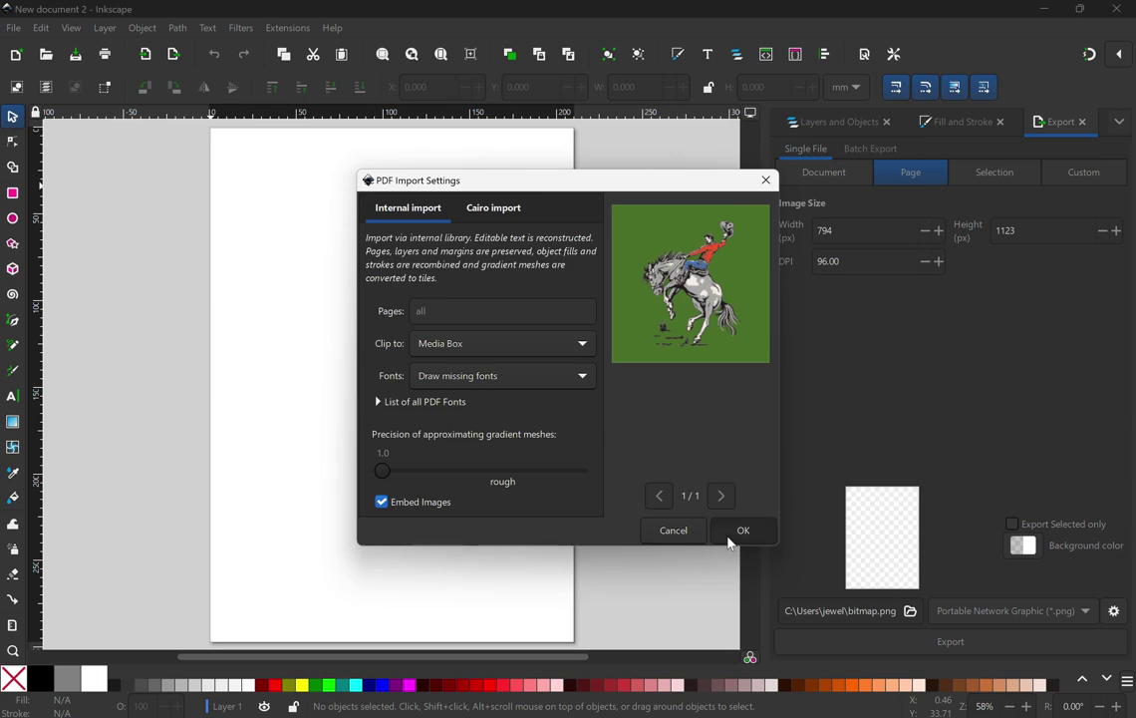
{"action": "left_click", "coordinate": [730, 540]}
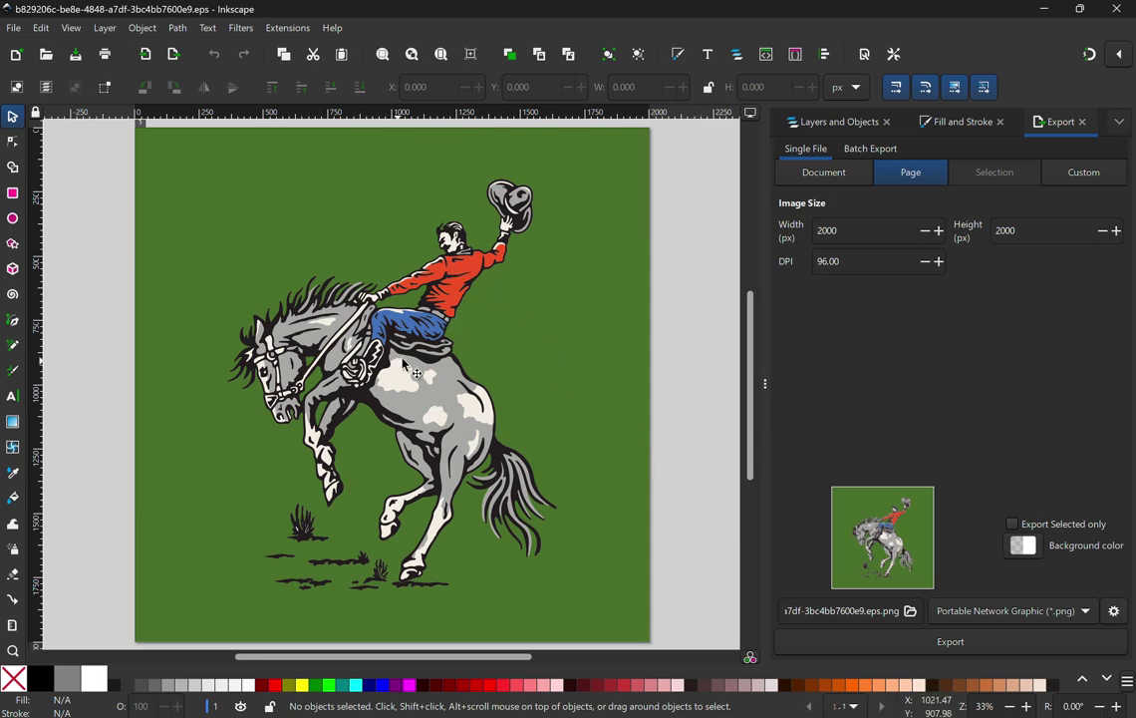
Ungroup the imported rodeo artwork and delete the green background path
{"action": "right_click", "coordinate": [452, 329]}
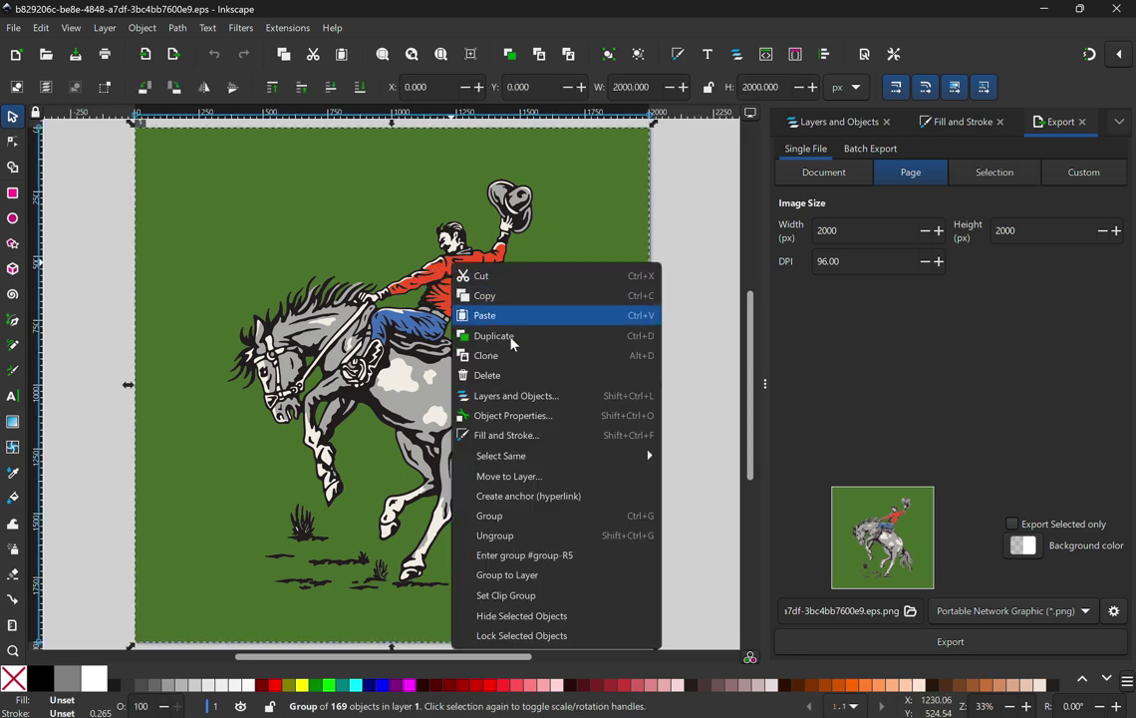
{"action": "left_click", "coordinate": [506, 537]}
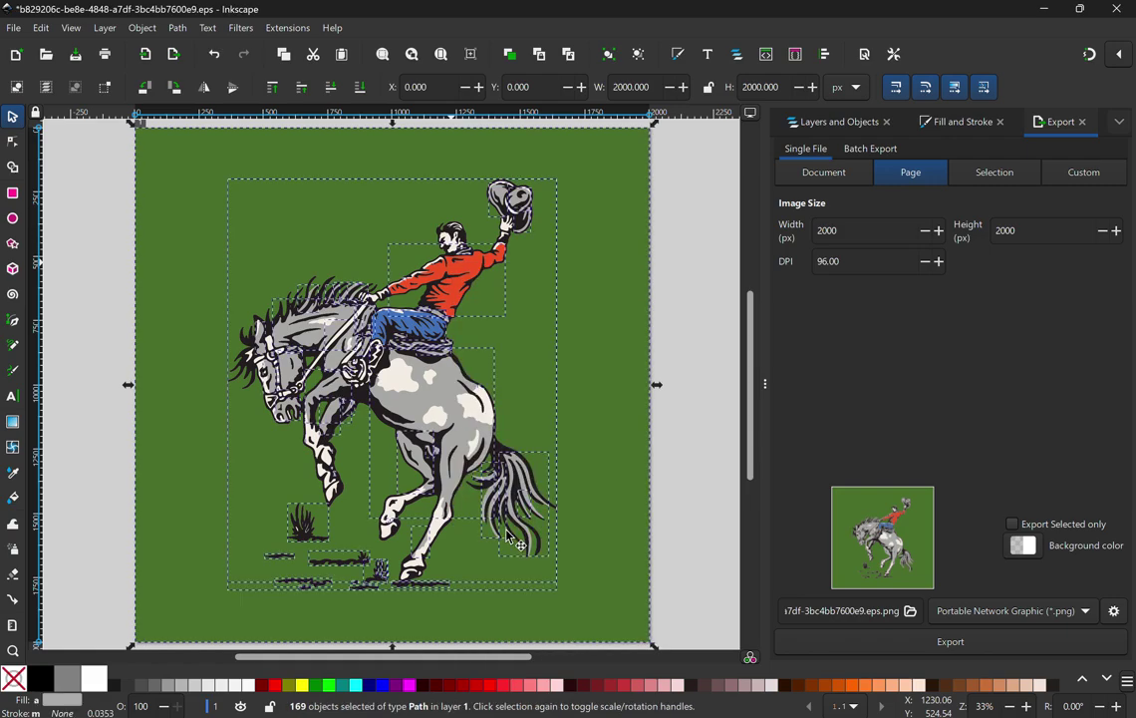
{"action": "left_click", "coordinate": [675, 327]}
{"action": "left_click", "coordinate": [573, 294]}
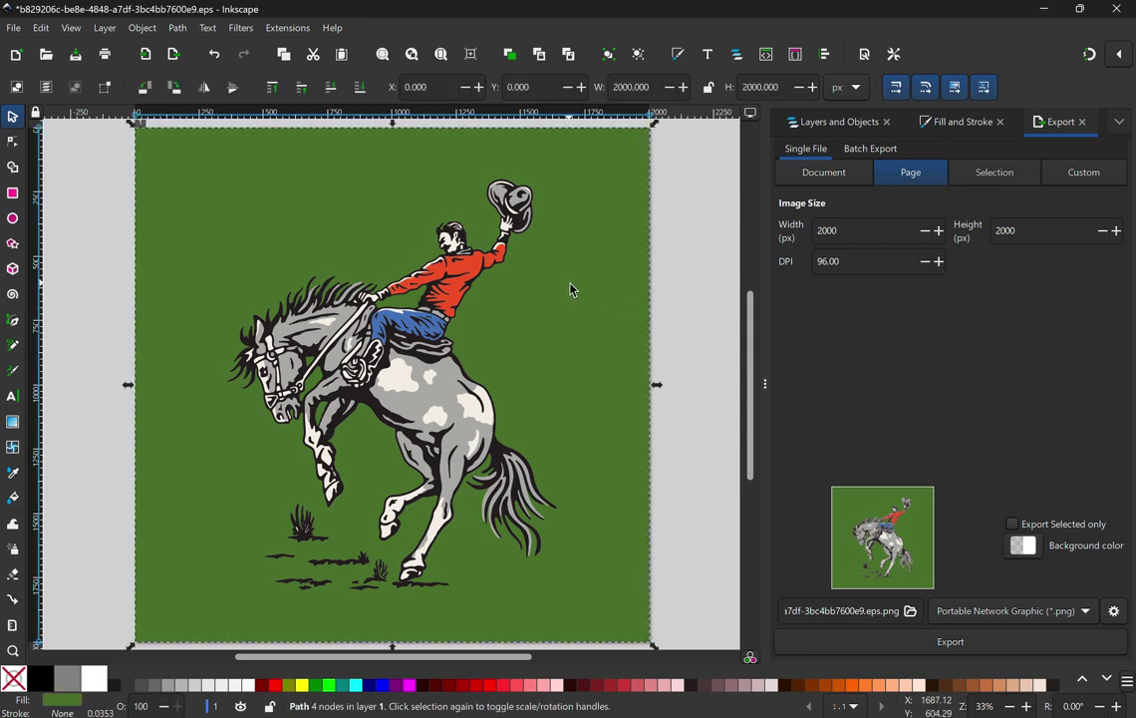
{"action": "key", "text": "Delete"}
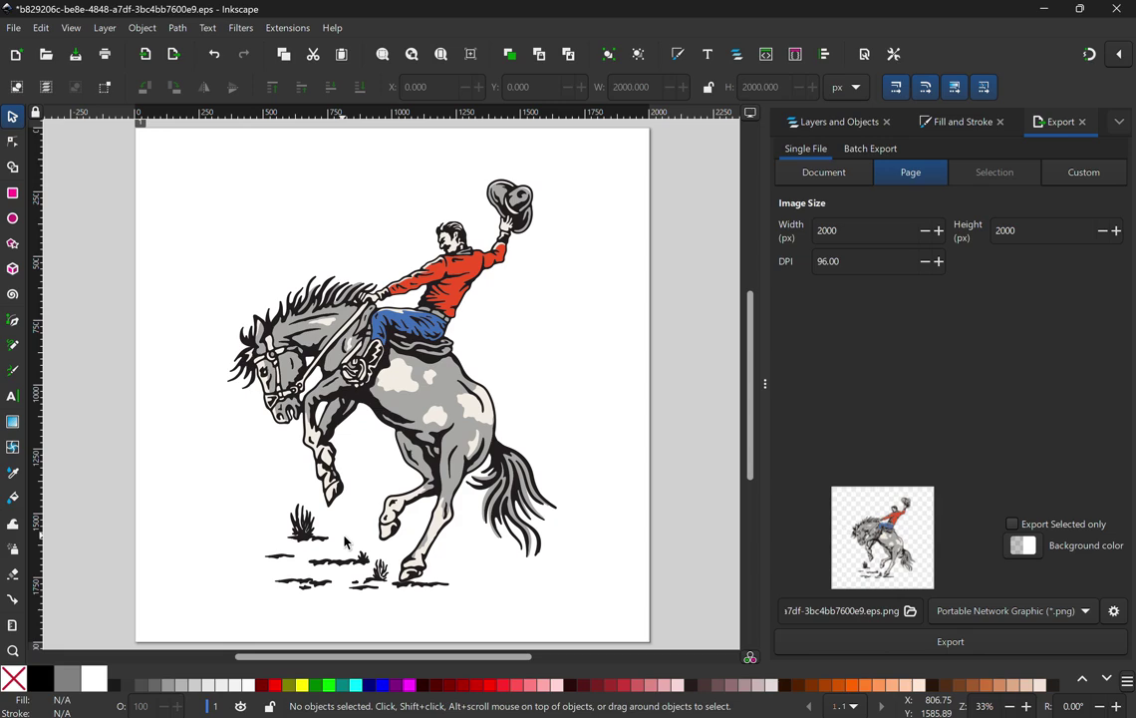
Try to select the grass tufts and ground marks beneath the horse separately from the rest of the artwork
{"action": "left_click_drag", "start_coordinate": [227, 483], "coordinate": [345, 601]}
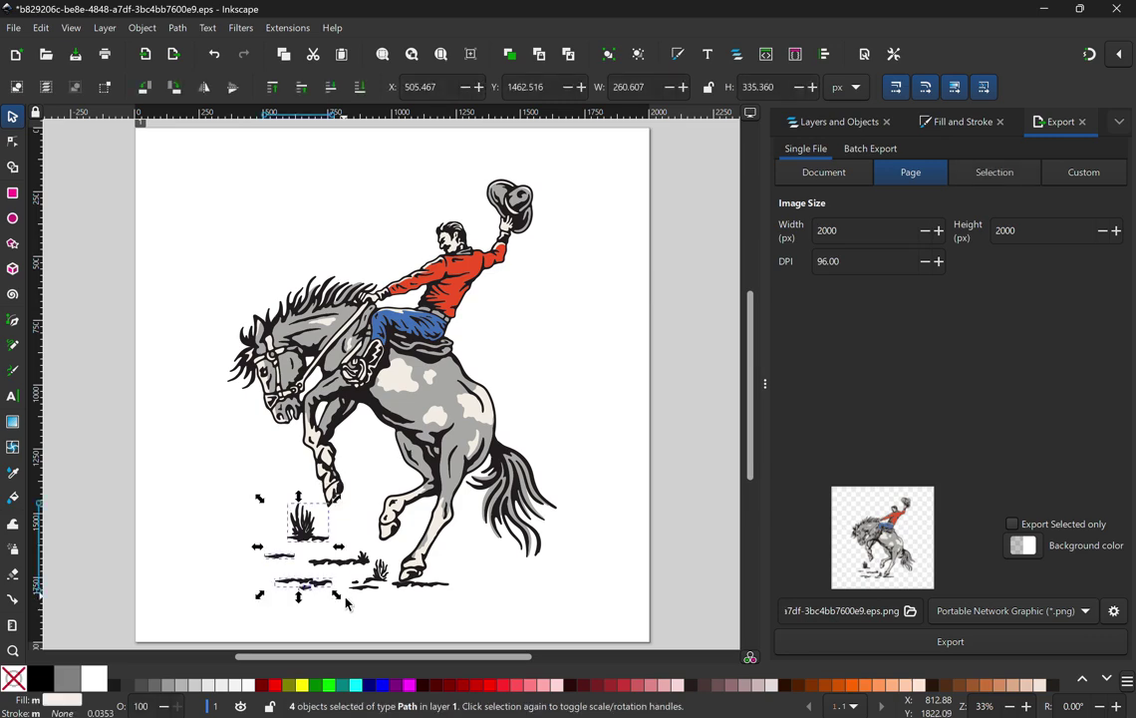
{"action": "left_click", "coordinate": [346, 601]}
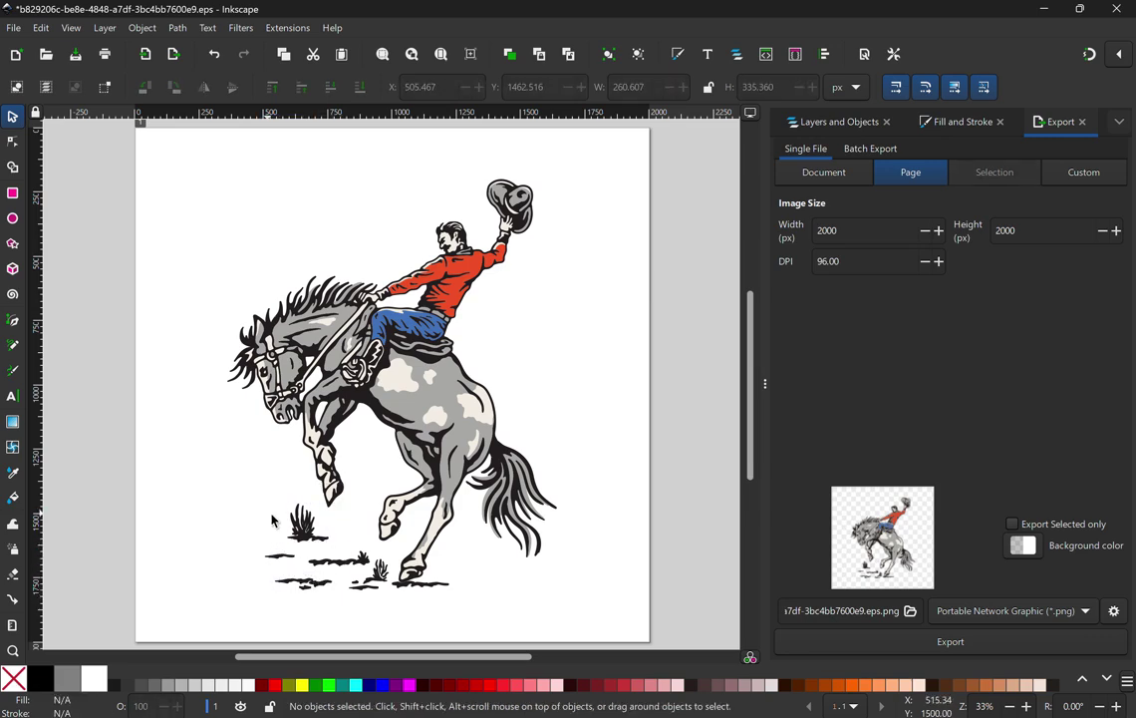
{"action": "left_click", "coordinate": [302, 528]}
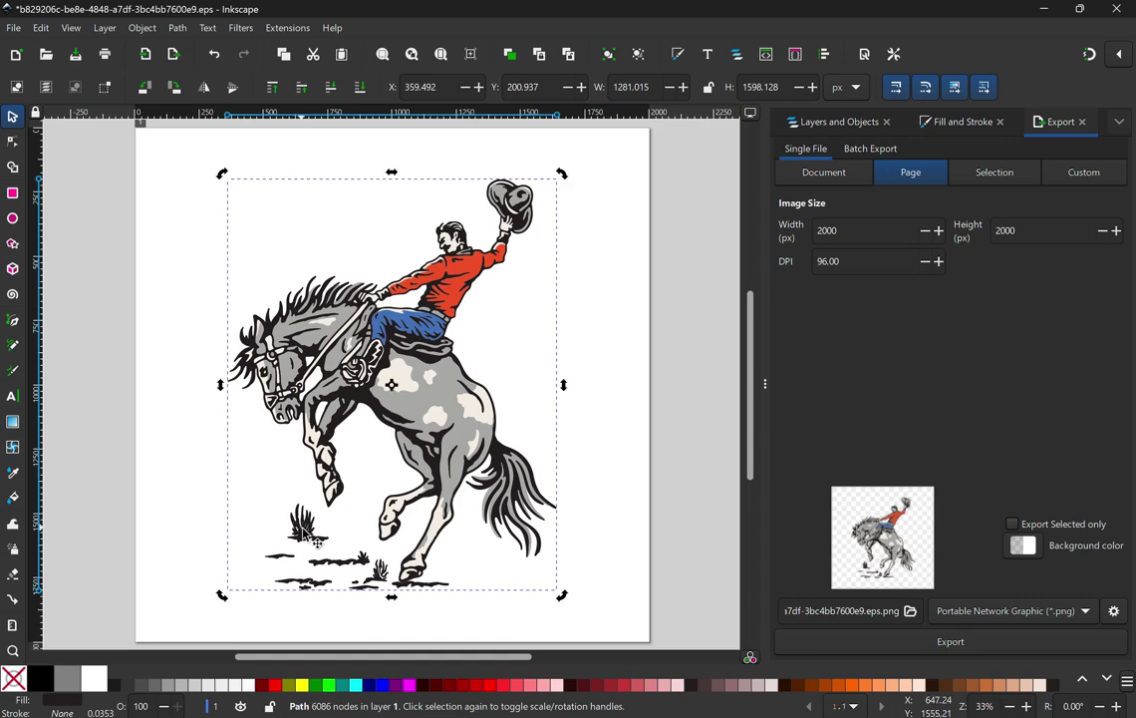
{"action": "left_click", "coordinate": [388, 577]}
{"action": "left_click", "coordinate": [363, 598]}
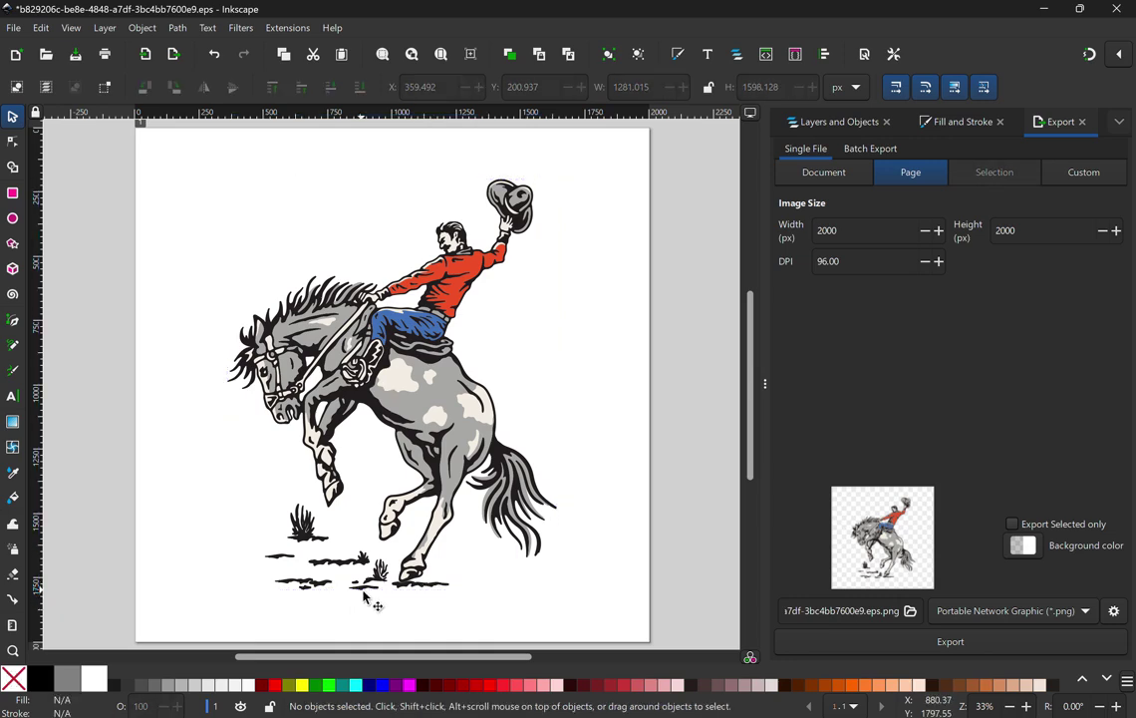
{"action": "left_click", "coordinate": [366, 591]}
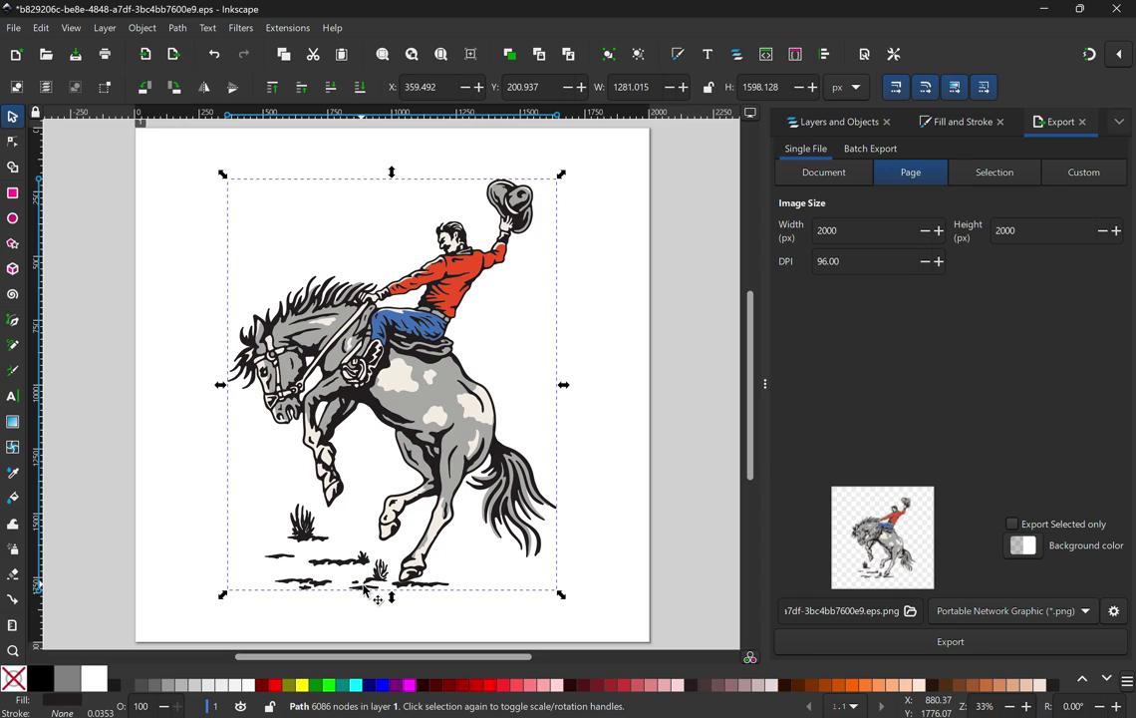
{"action": "left_click", "coordinate": [327, 547]}
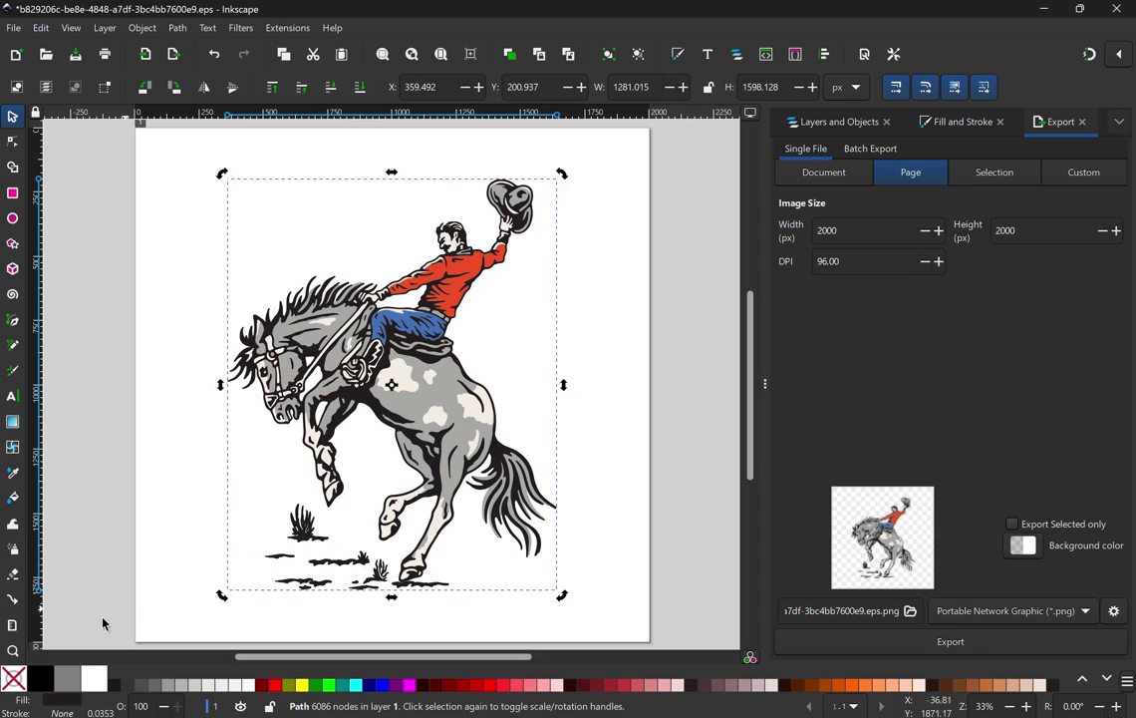
Try to pick only the large grass tuft below the front hooves at a higher magnification
{"action": "left_click", "coordinate": [14, 651]}
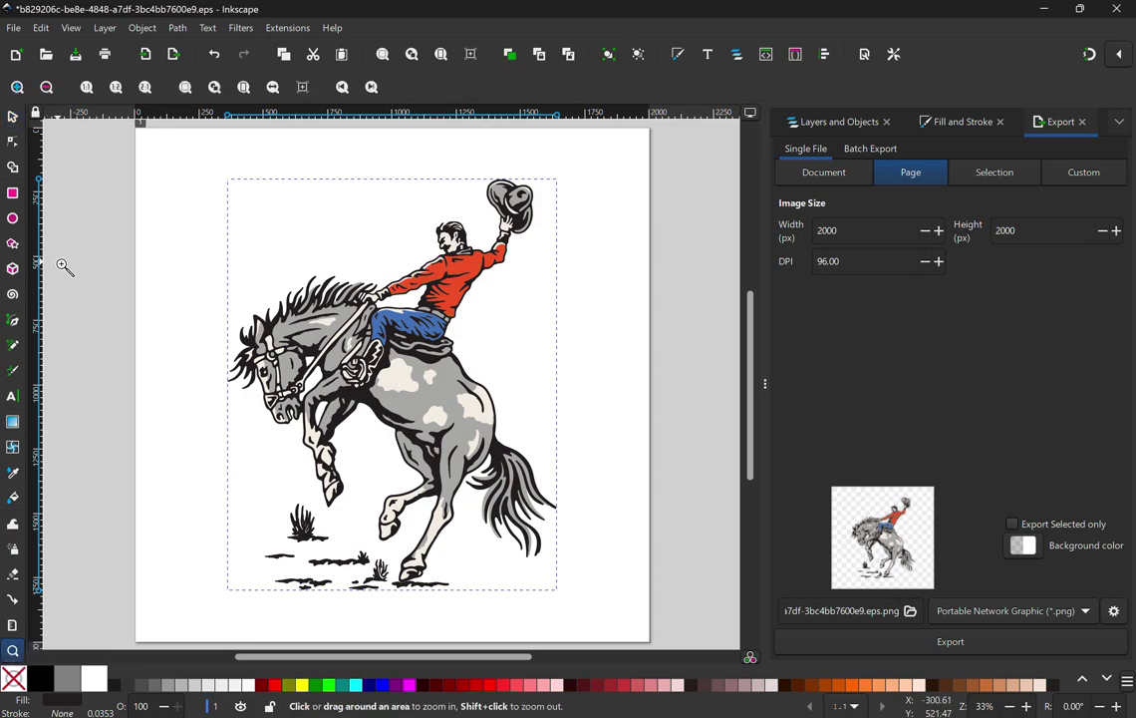
{"action": "left_click", "coordinate": [344, 572]}
{"action": "left_click", "coordinate": [334, 573]}
{"action": "left_click", "coordinate": [332, 565]}
{"action": "left_click", "coordinate": [297, 506]}
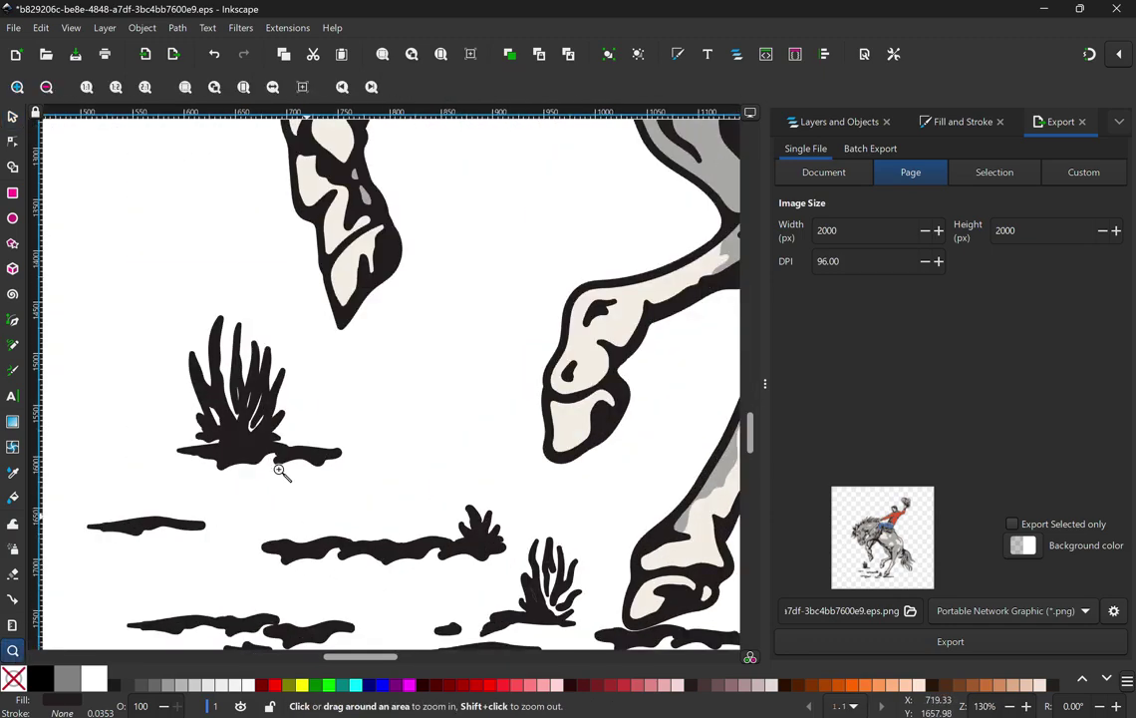
{"action": "left_click", "coordinate": [13, 116]}
{"action": "left_click", "coordinate": [224, 394]}
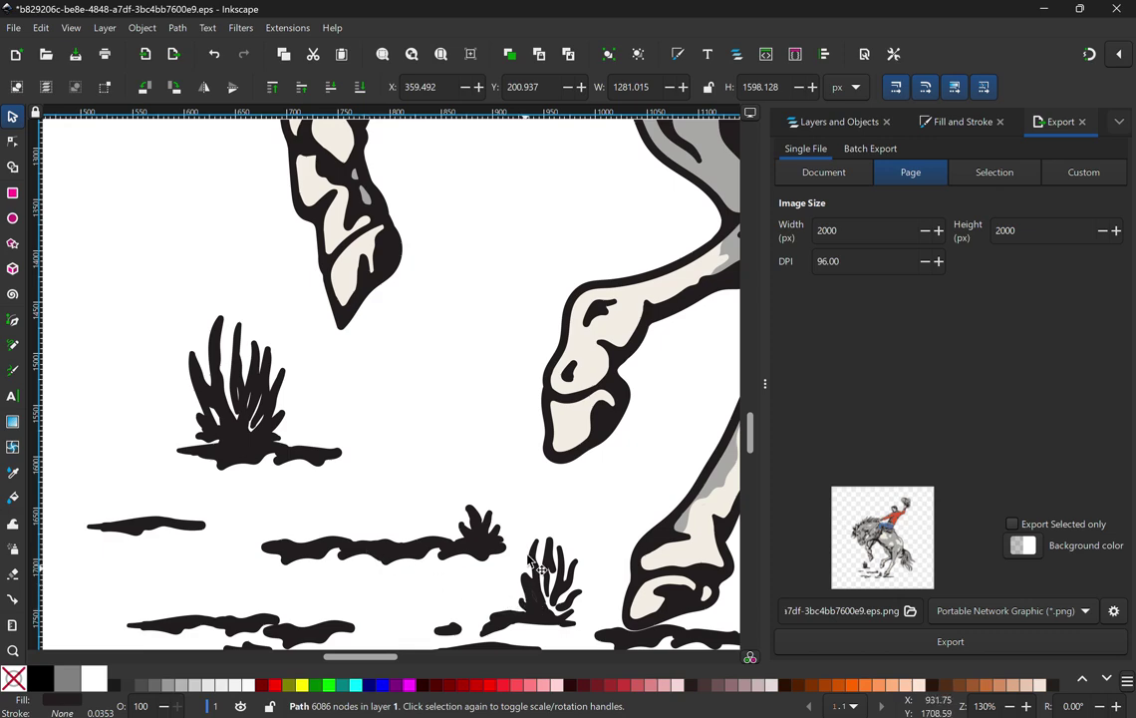
Display the nodes of the black outline path with the Node tool
{"action": "left_click", "coordinate": [13, 649]}
{"action": "left_click", "coordinate": [47, 88]}
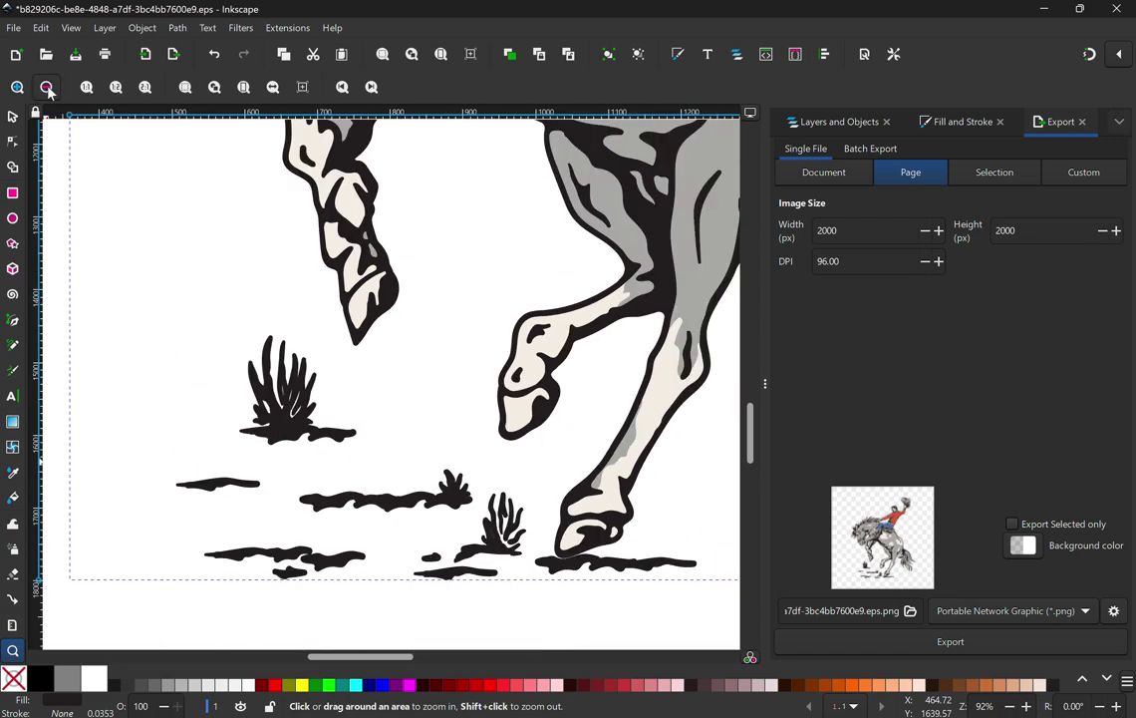
{"action": "left_click", "coordinate": [46, 87]}
{"action": "left_click", "coordinate": [46, 88]}
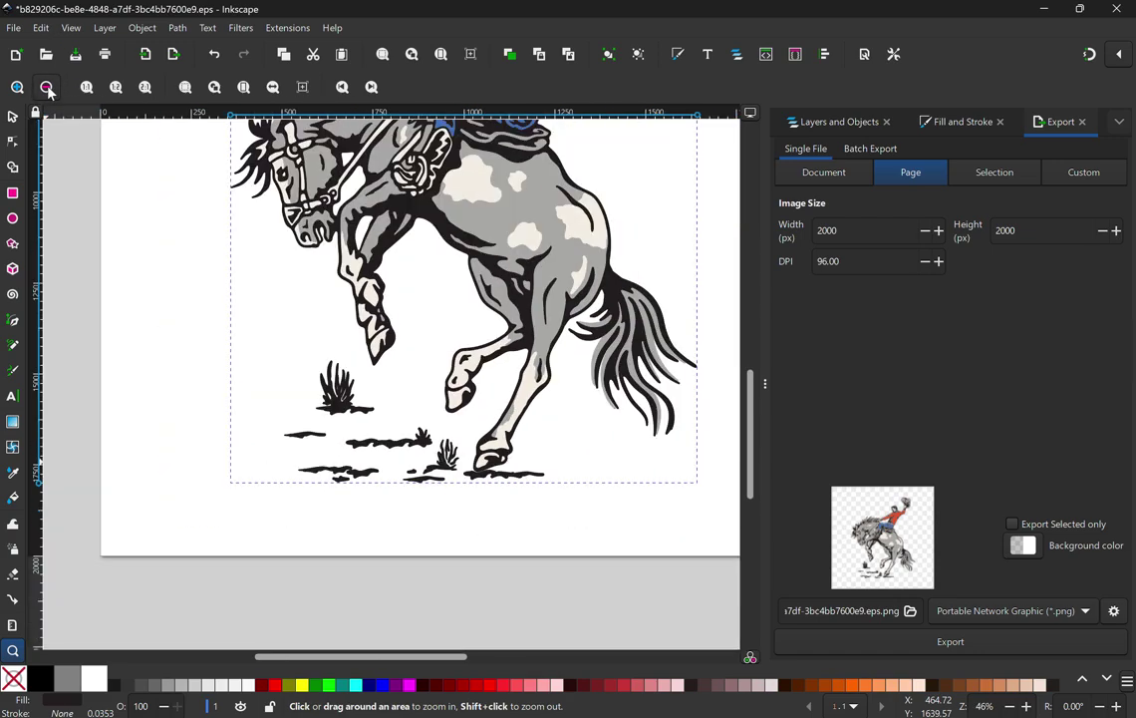
{"action": "left_click", "coordinate": [47, 87]}
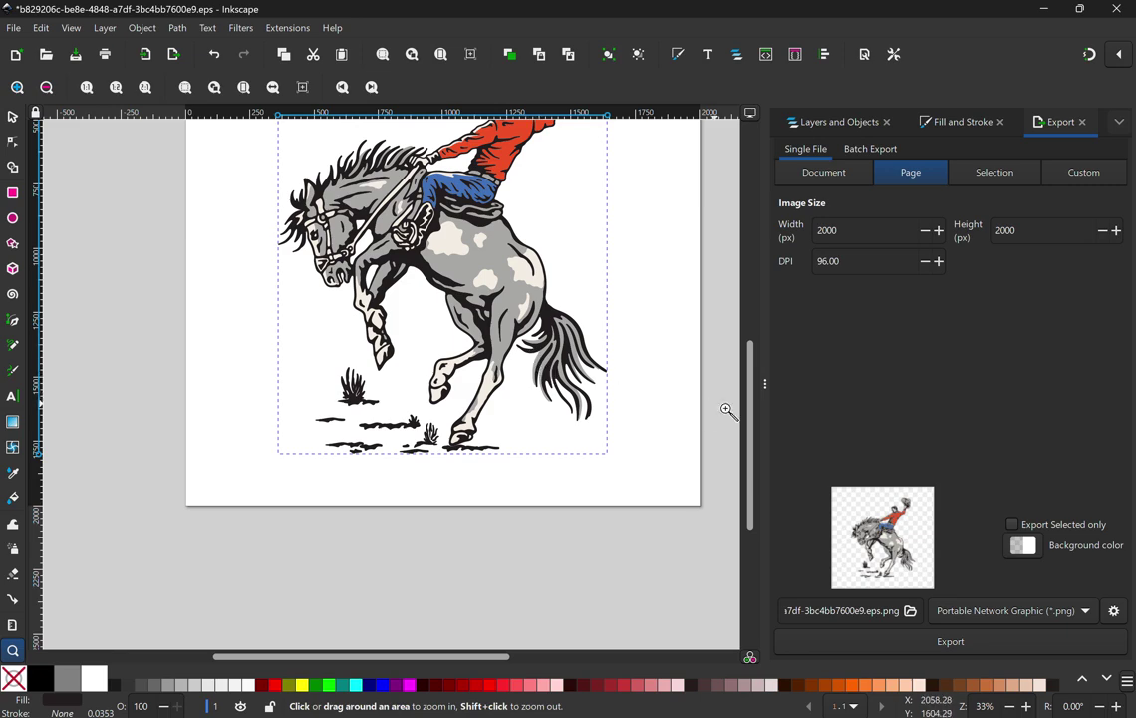
{"action": "left_click_drag", "start_coordinate": [752, 417], "coordinate": [755, 375]}
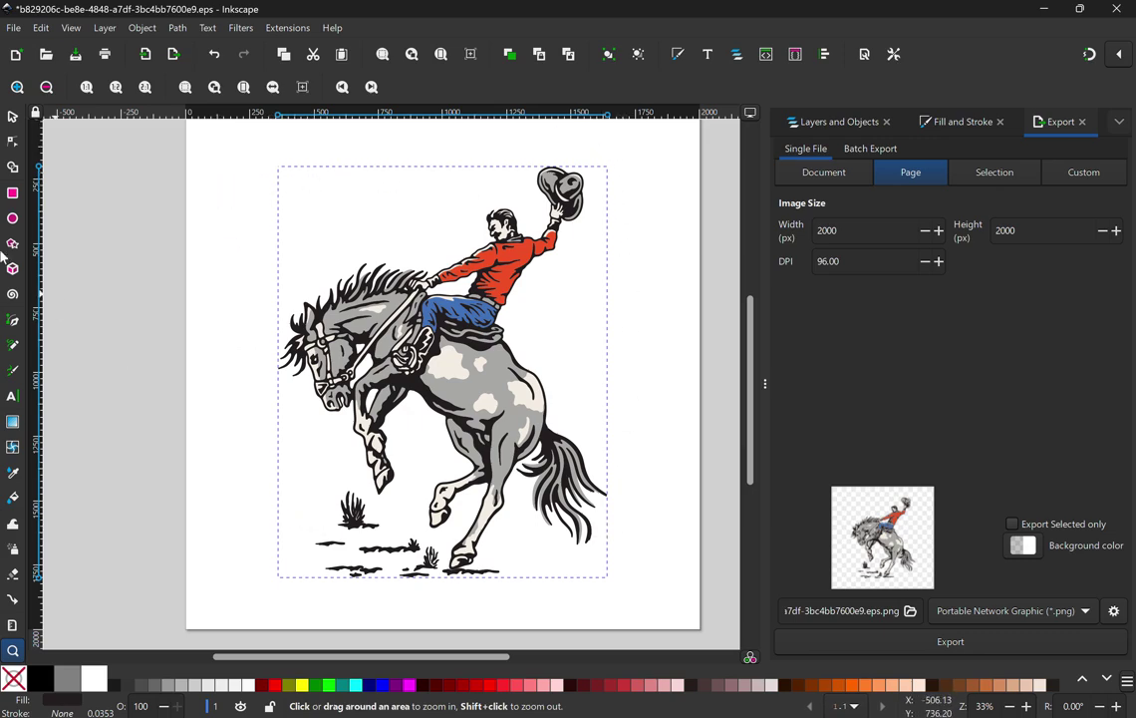
{"action": "left_click", "coordinate": [12, 117]}
{"action": "key", "text": "ctrl+a"}
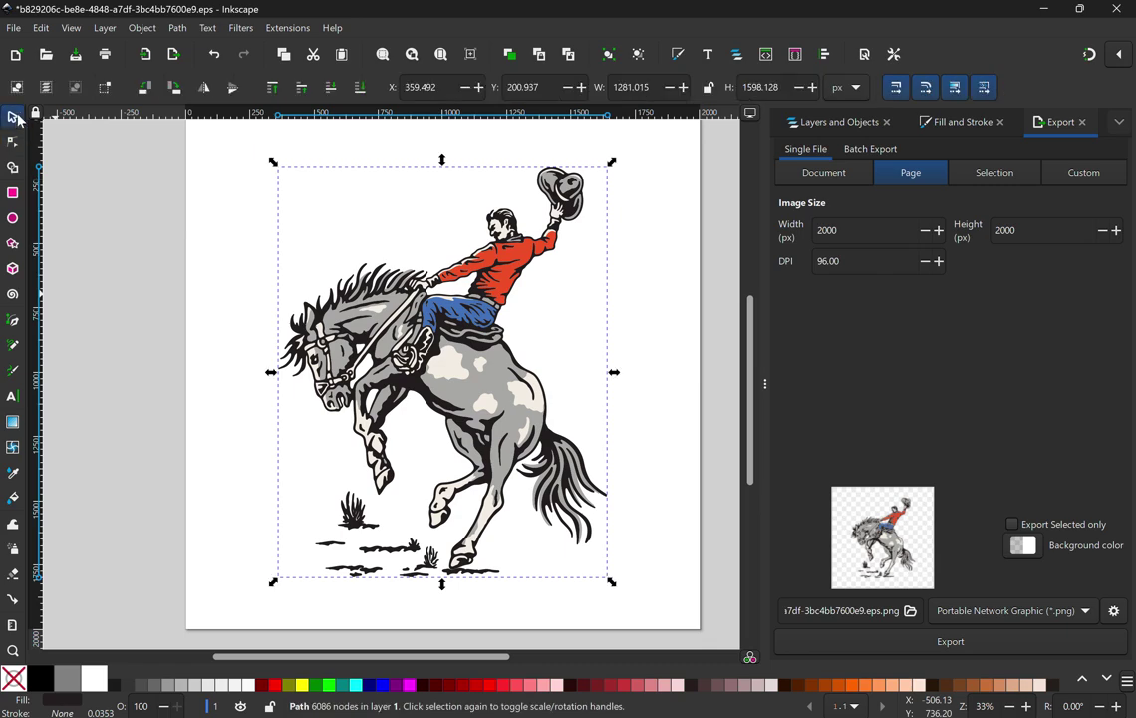
{"action": "key", "text": "n"}
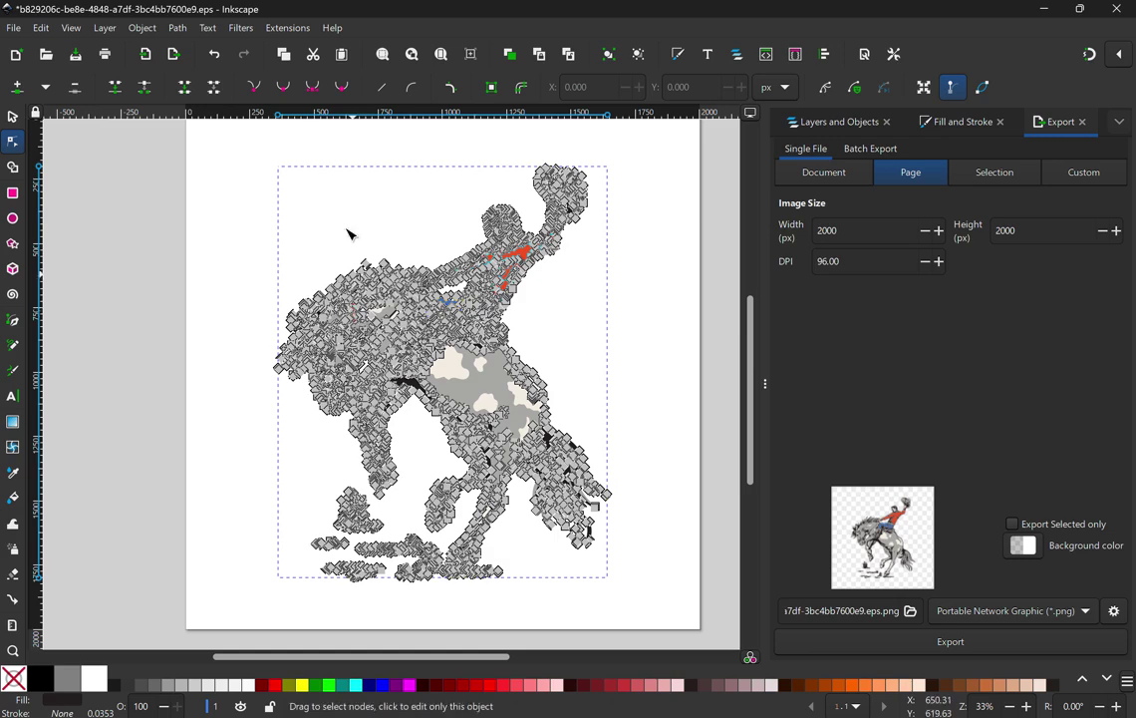
Undo the deletion of the green background and select the background path
{"action": "left_click", "coordinate": [40, 28]}
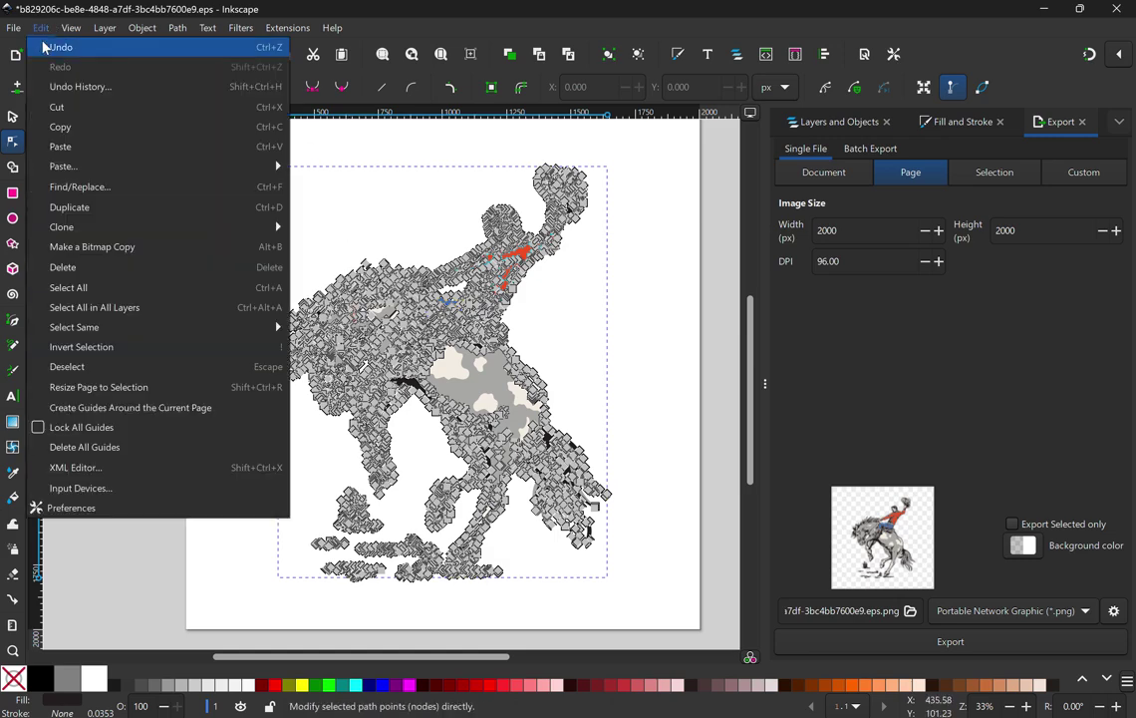
{"action": "left_click", "coordinate": [56, 45]}
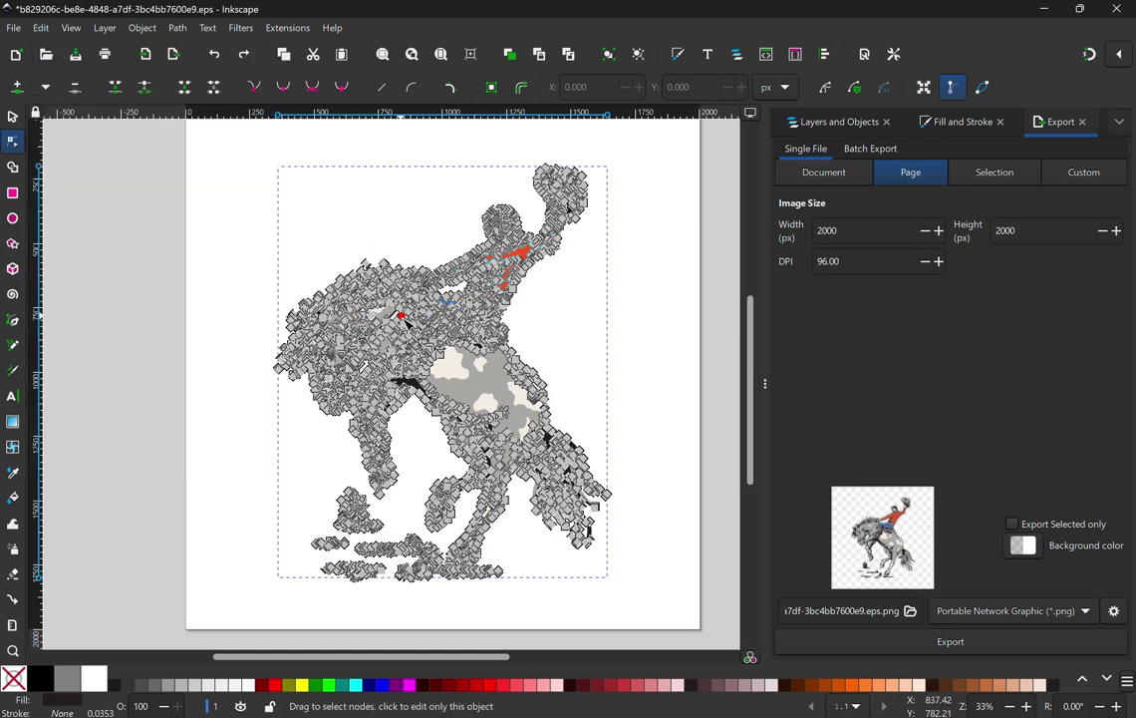
{"action": "left_click", "coordinate": [38, 27]}
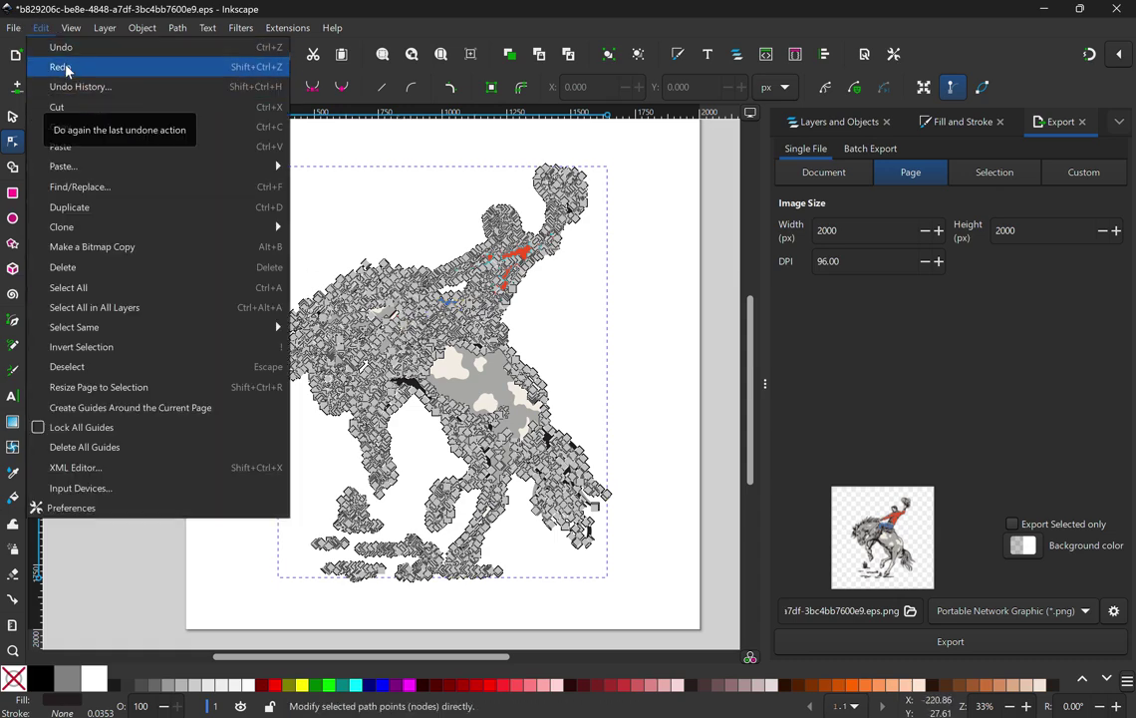
{"action": "left_click", "coordinate": [62, 67]}
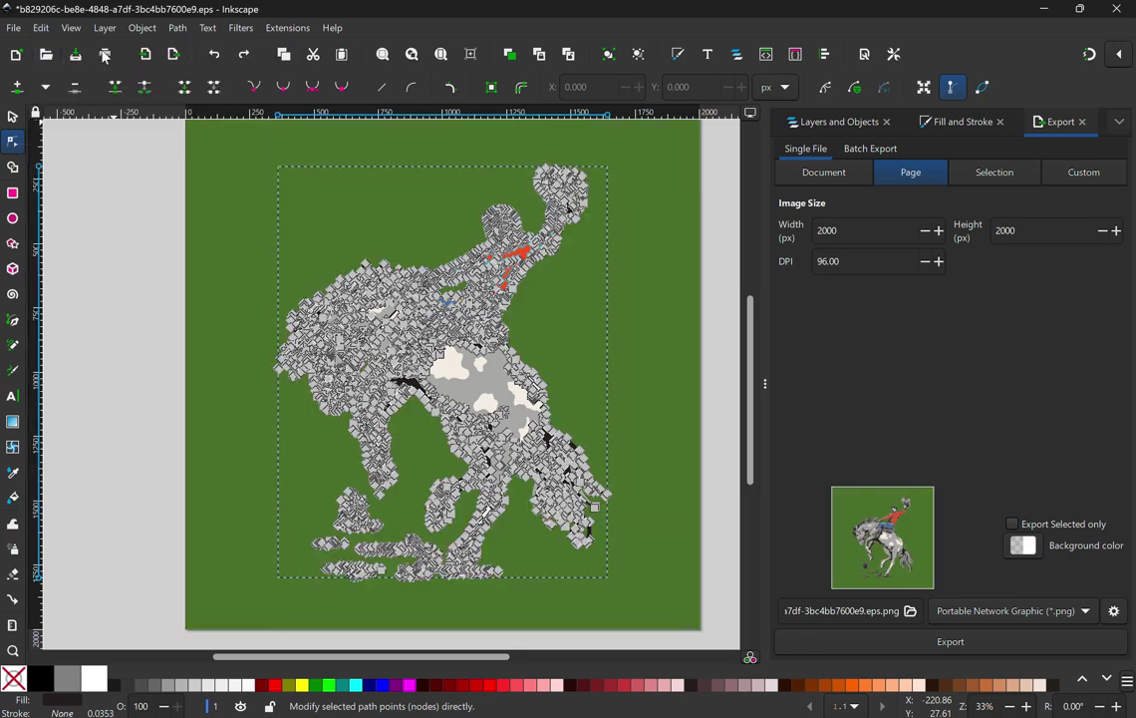
{"action": "left_click", "coordinate": [643, 296]}
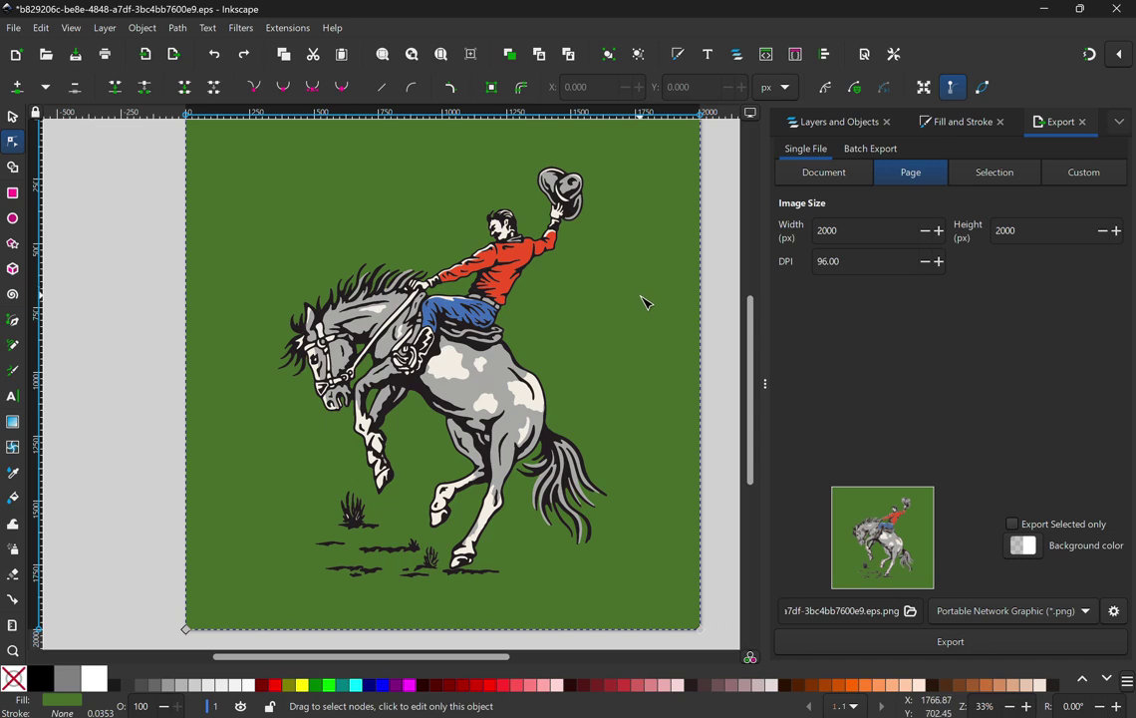
{"action": "right_click", "coordinate": [474, 291]}
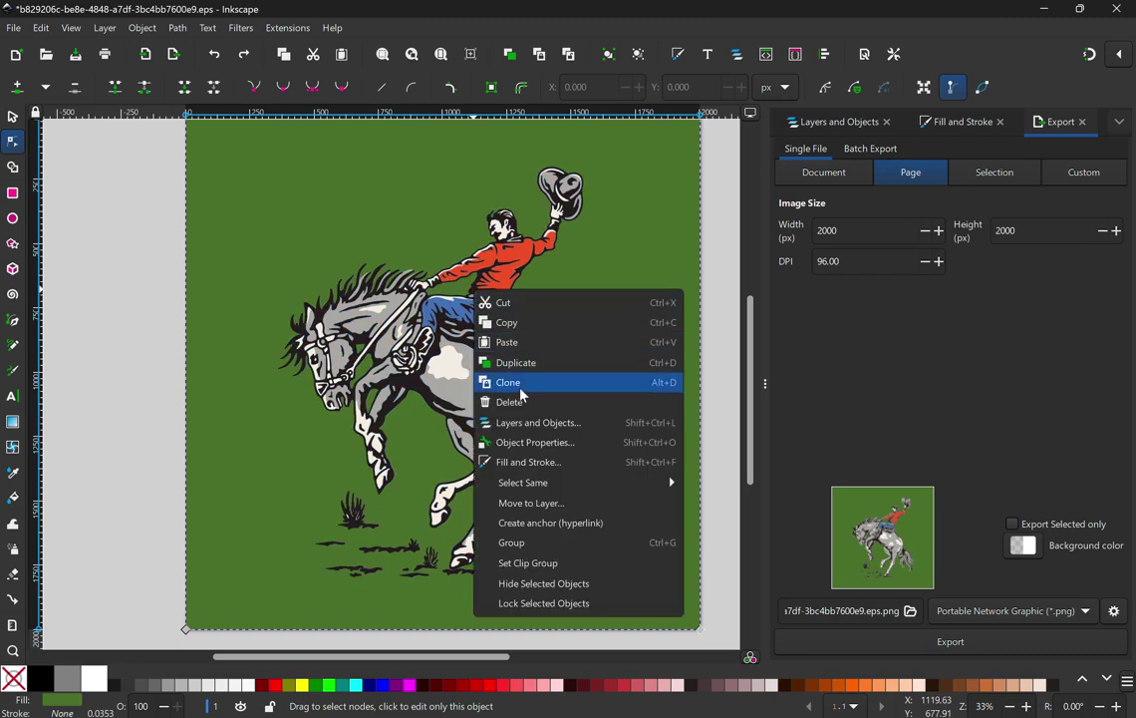
{"action": "left_click", "coordinate": [568, 322]}
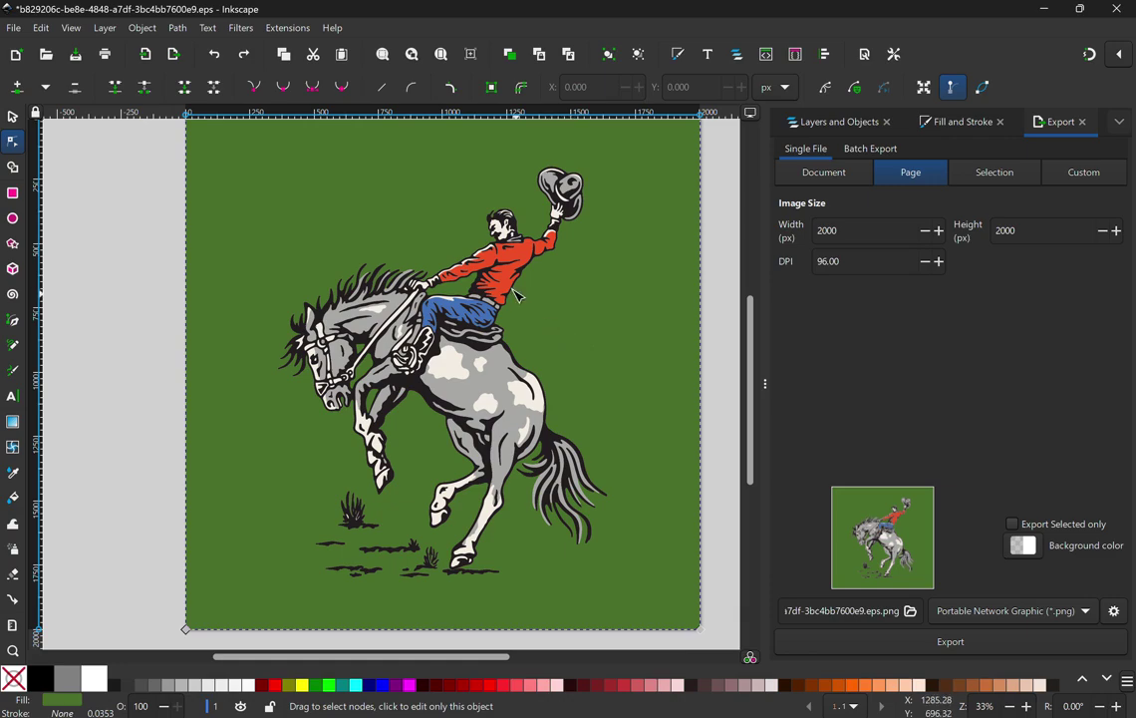
Reopen the original bucking horse EPS file from the Desktop, accepting the default PDF import settings
{"action": "left_click", "coordinate": [14, 28]}
{"action": "left_click", "coordinate": [43, 86]}
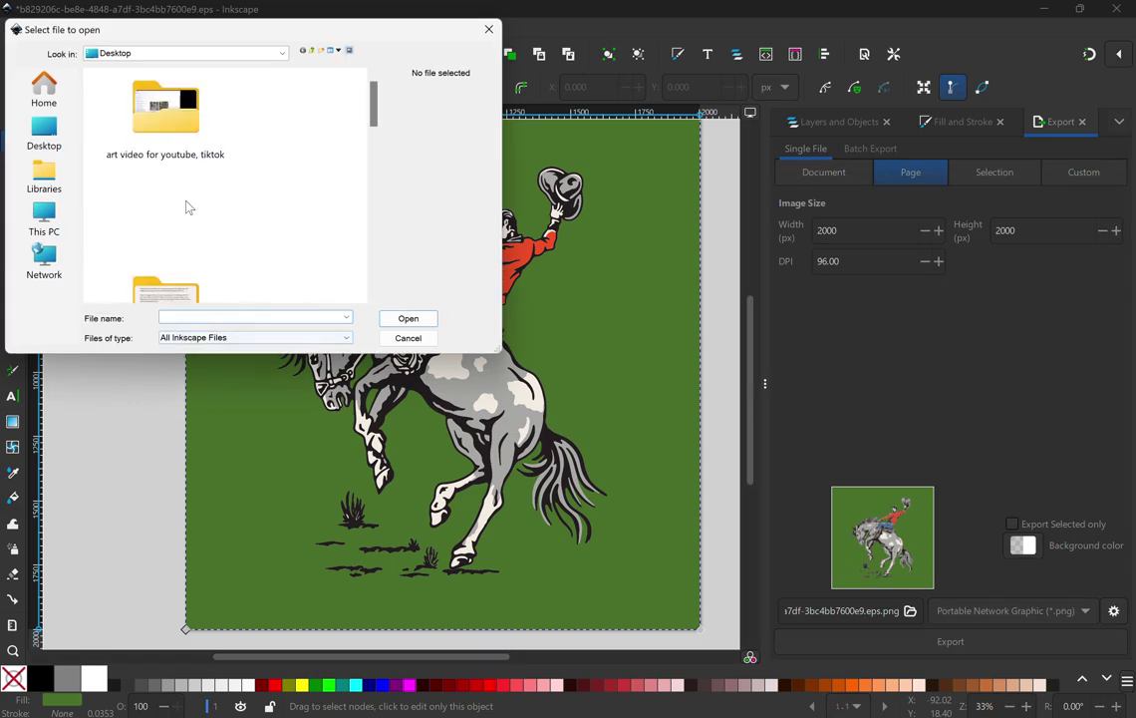
{"action": "scroll", "coordinate": [189, 199], "scroll_direction": "down", "scroll_amount": 5}
{"action": "double_click", "coordinate": [164, 239]}
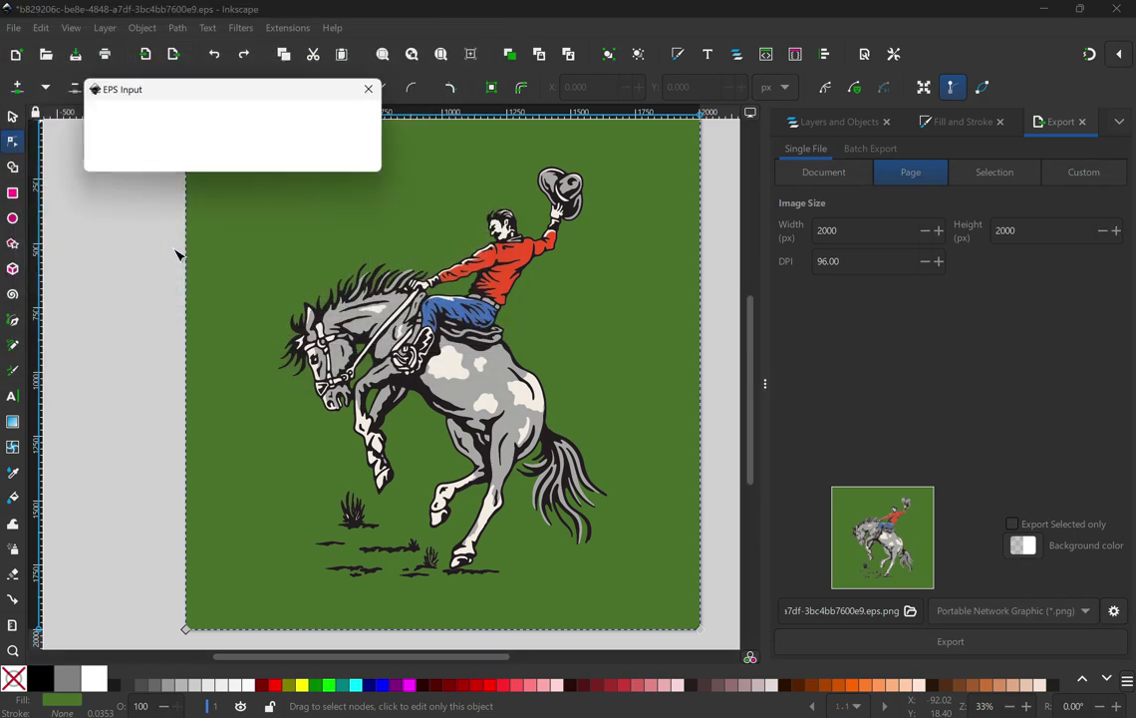
{"action": "left_click", "coordinate": [364, 164]}
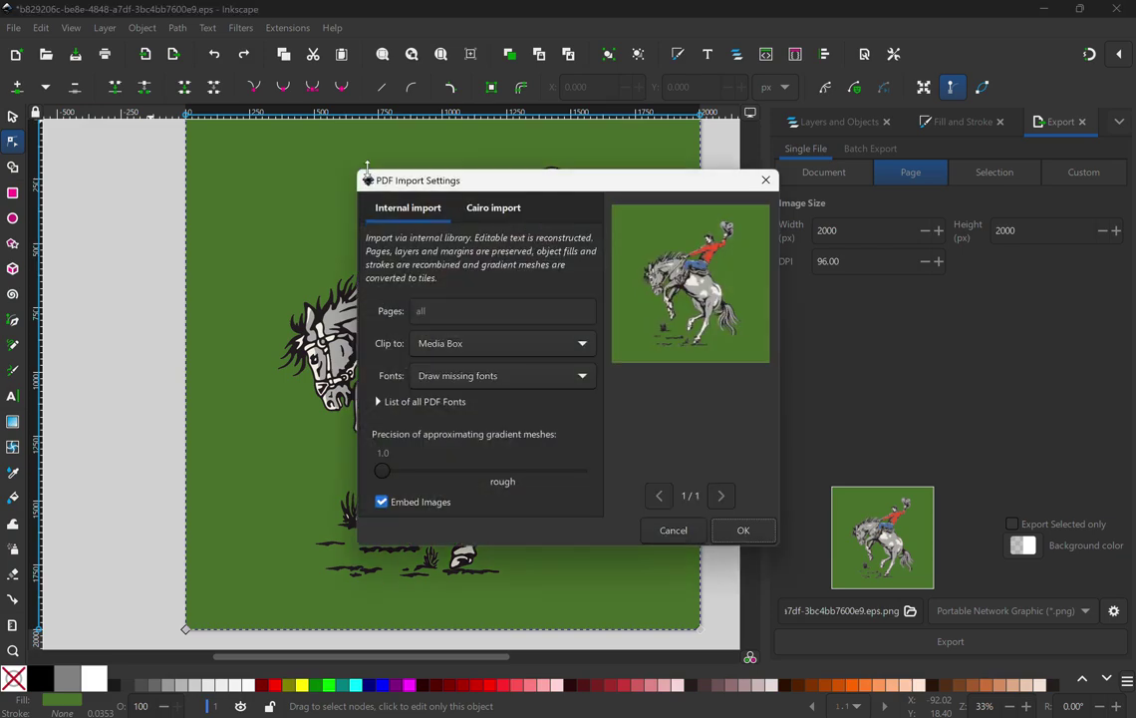
{"action": "left_click", "coordinate": [749, 541]}
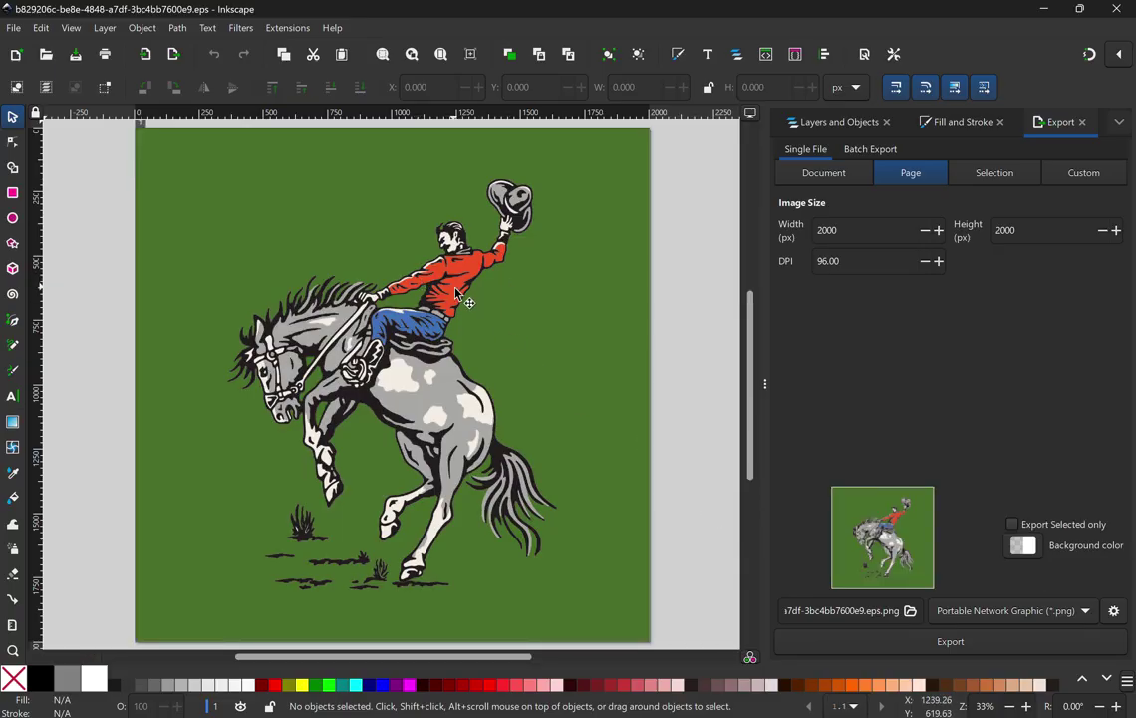
Ungroup the imported artwork and delete its green background
{"action": "right_click", "coordinate": [446, 293]}
{"action": "key", "text": "Escape"}
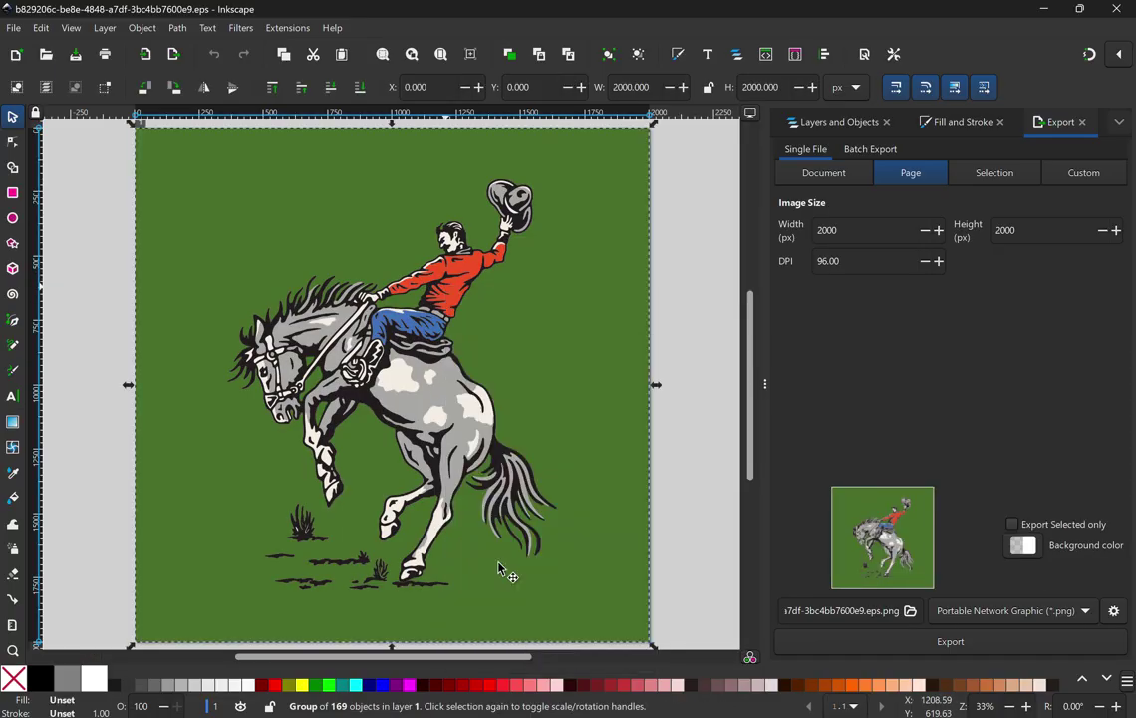
{"action": "key", "text": "ctrl+shift+g"}
{"action": "key", "text": "Escape"}
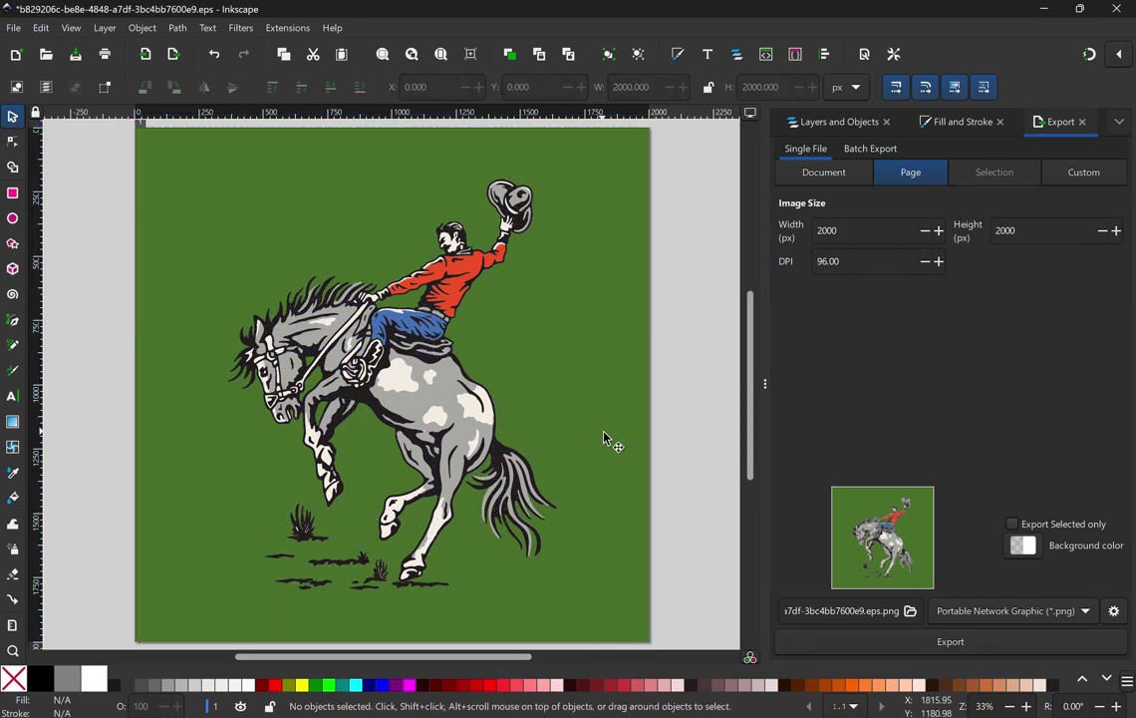
{"action": "left_click", "coordinate": [603, 436]}
{"action": "key", "text": "Delete"}
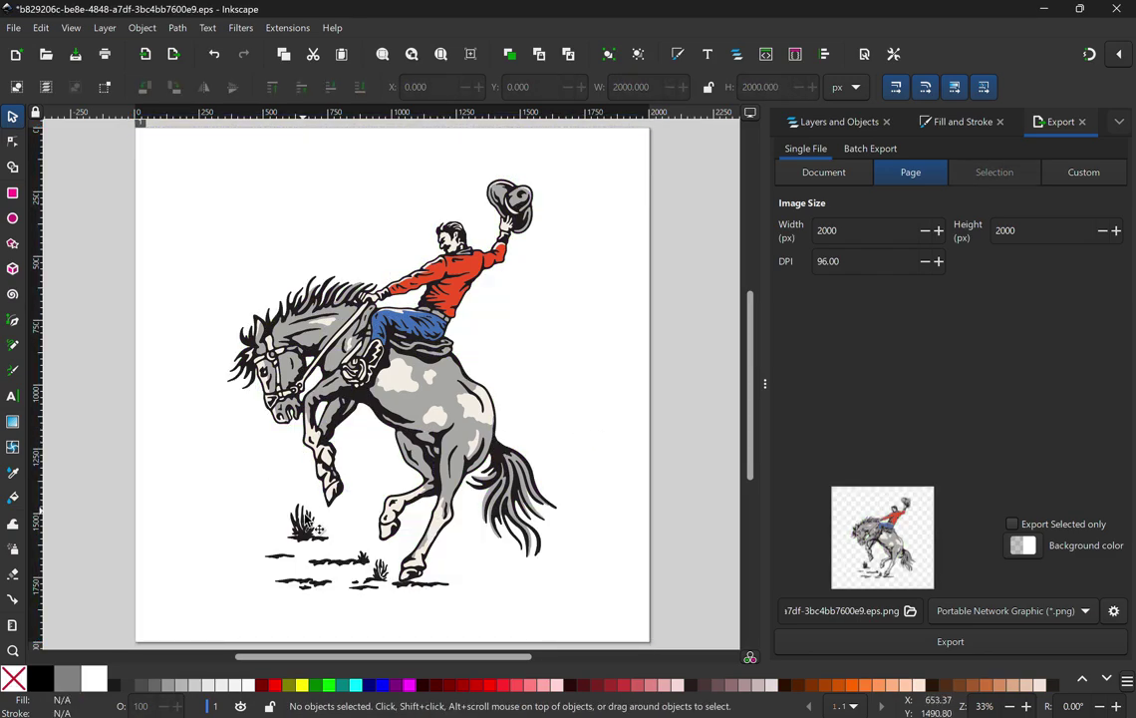
Select the black outline path and erase its grass tufts and ground marks beneath the horse, using an eraser width of 30
{"action": "left_click", "coordinate": [272, 457]}
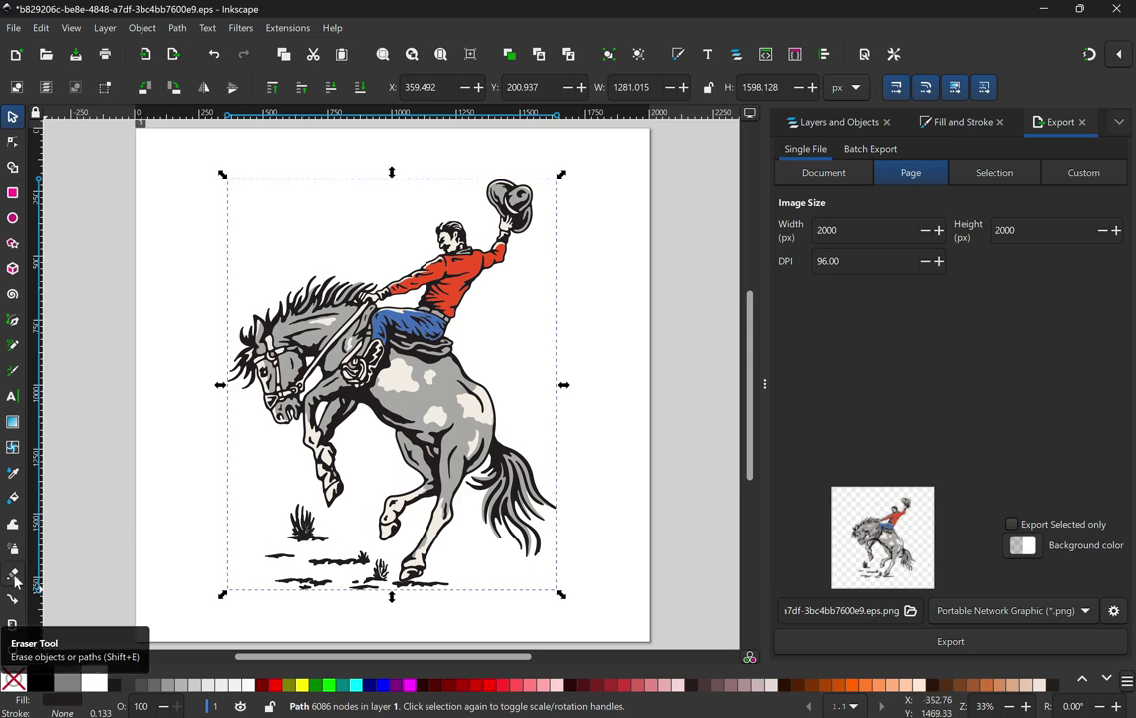
{"action": "left_click", "coordinate": [14, 576]}
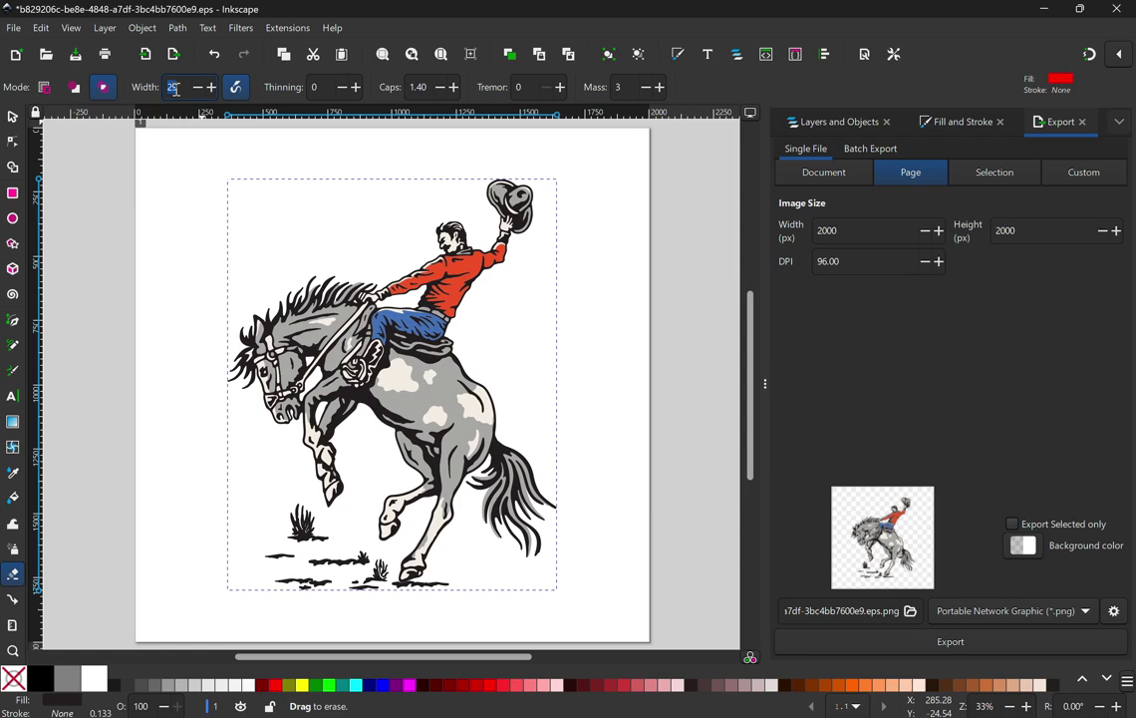
{"action": "scroll", "coordinate": [174, 89], "scroll_direction": "up", "scroll_amount": 4}
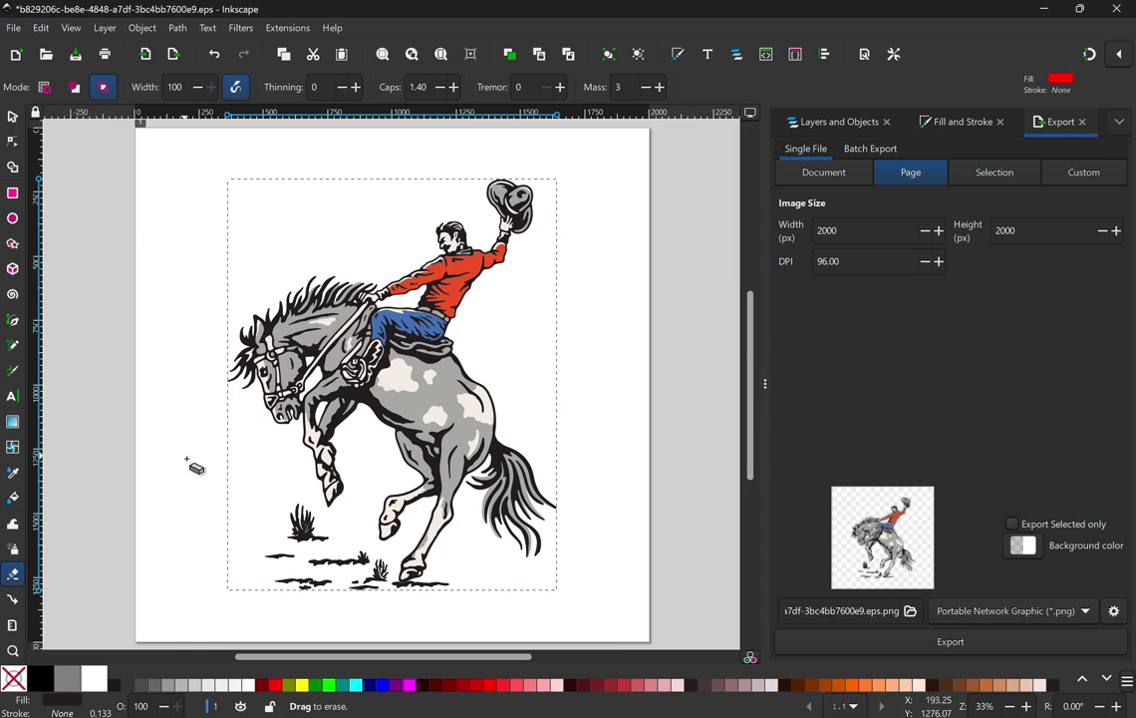
{"action": "left_click_drag", "start_coordinate": [271, 468], "coordinate": [324, 598]}
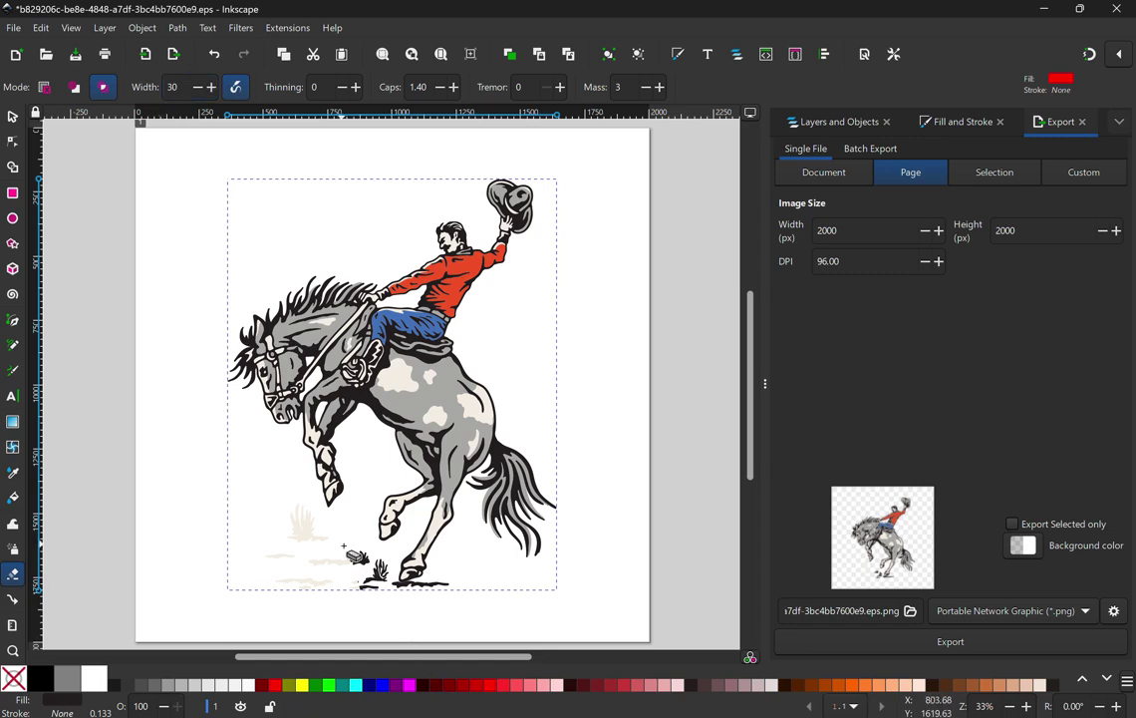
{"action": "mouse_move", "coordinate": [344, 546]}
{"action": "left_mouse_down"}
{"action": "mouse_move", "coordinate": [337, 540]}
{"action": "mouse_move", "coordinate": [351, 560]}
{"action": "mouse_move", "coordinate": [367, 559]}
{"action": "mouse_move", "coordinate": [393, 601]}
{"action": "mouse_move", "coordinate": [374, 592]}
{"action": "left_mouse_up"}
{"action": "mouse_move", "coordinate": [455, 582]}
{"action": "left_mouse_down"}
{"action": "mouse_move", "coordinate": [398, 598]}
{"action": "mouse_move", "coordinate": [380, 582]}
{"action": "mouse_move", "coordinate": [391, 586]}
{"action": "mouse_move", "coordinate": [317, 582]}
{"action": "mouse_move", "coordinate": [389, 596]}
{"action": "left_mouse_up"}
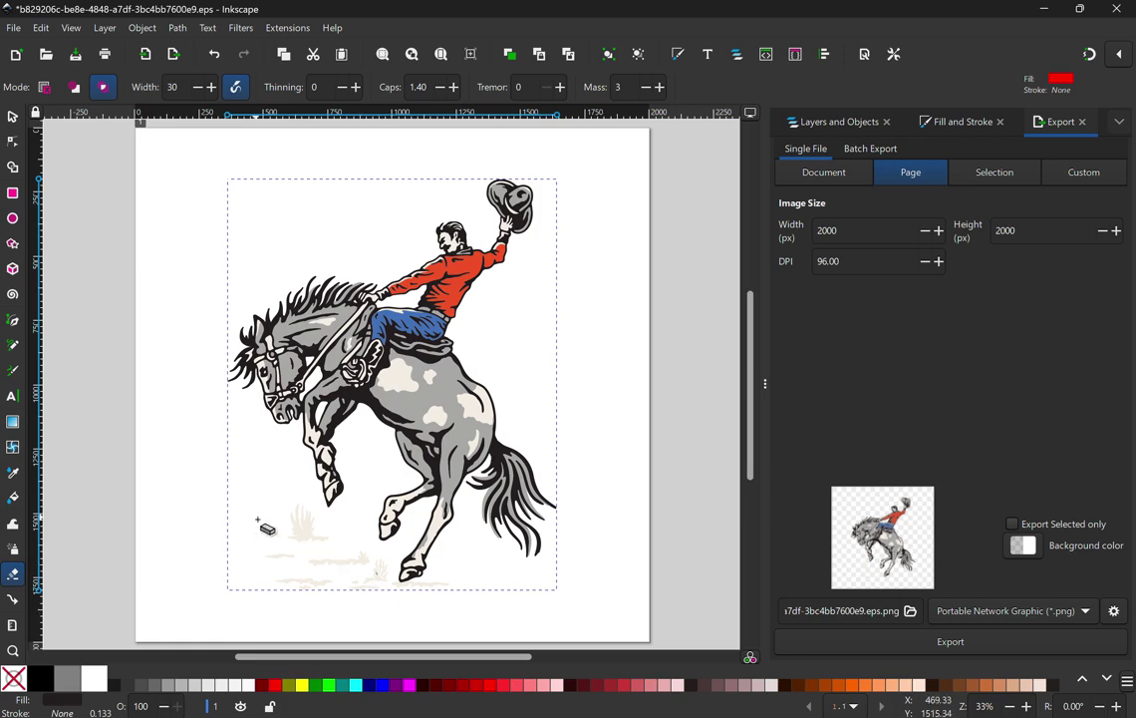
Delete the remaining beige grass and ground shapes beneath the horse
{"action": "left_click", "coordinate": [13, 118]}
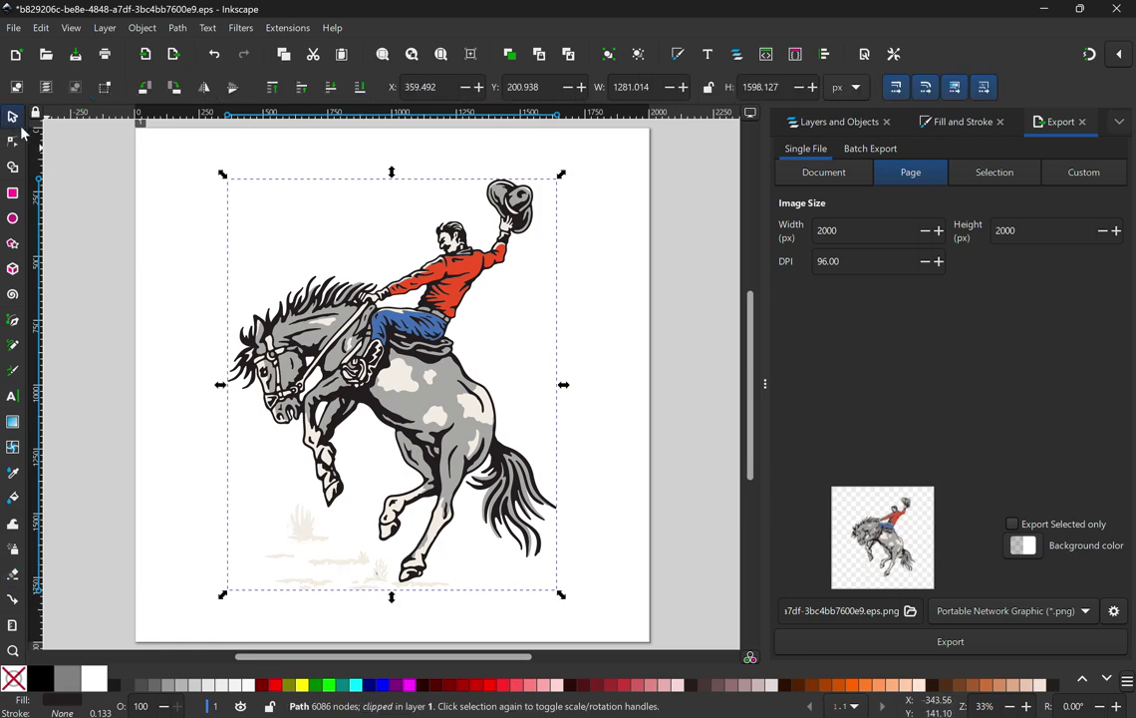
{"action": "left_click", "coordinate": [311, 535]}
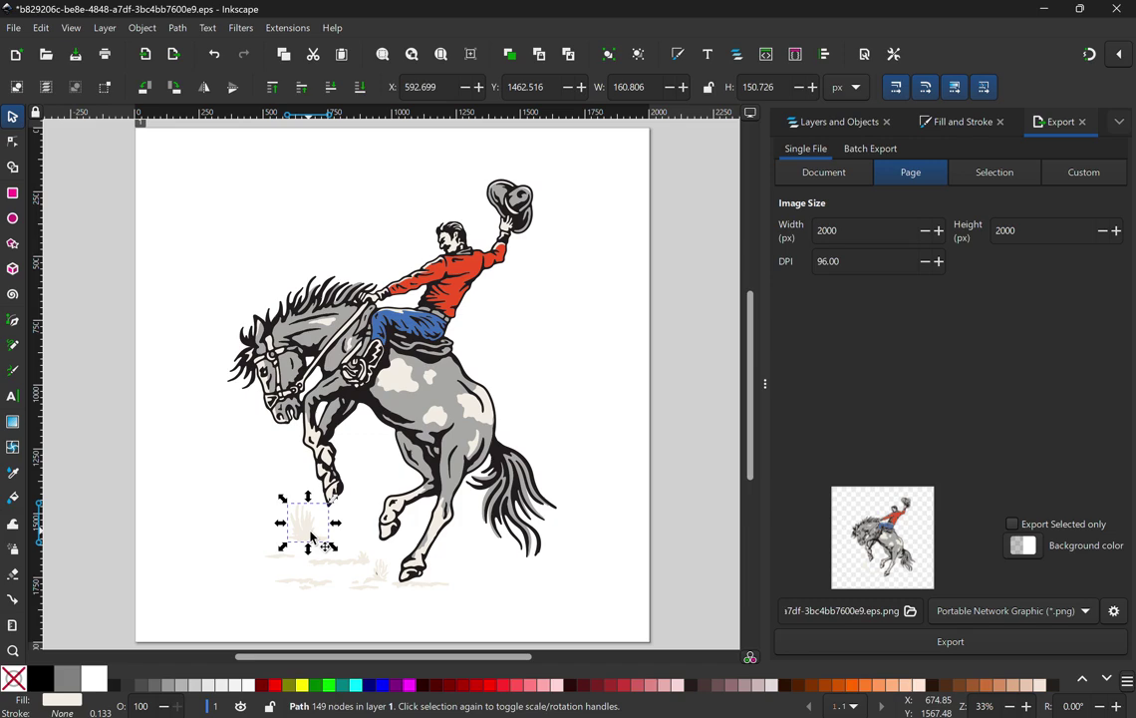
{"action": "key", "text": "Delete"}
{"action": "left_click", "coordinate": [337, 568]}
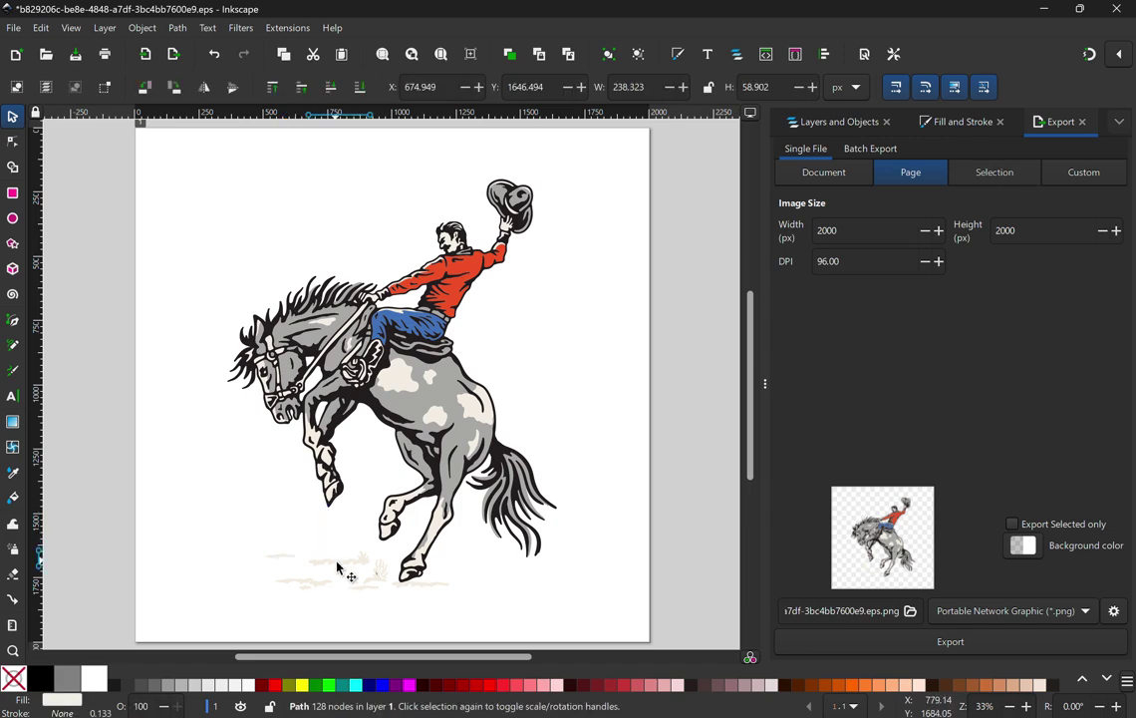
{"action": "key", "text": "Delete"}
{"action": "left_click_drag", "start_coordinate": [249, 537], "coordinate": [330, 554]}
{"action": "key", "text": "Delete"}
{"action": "key", "text": "Delete"}
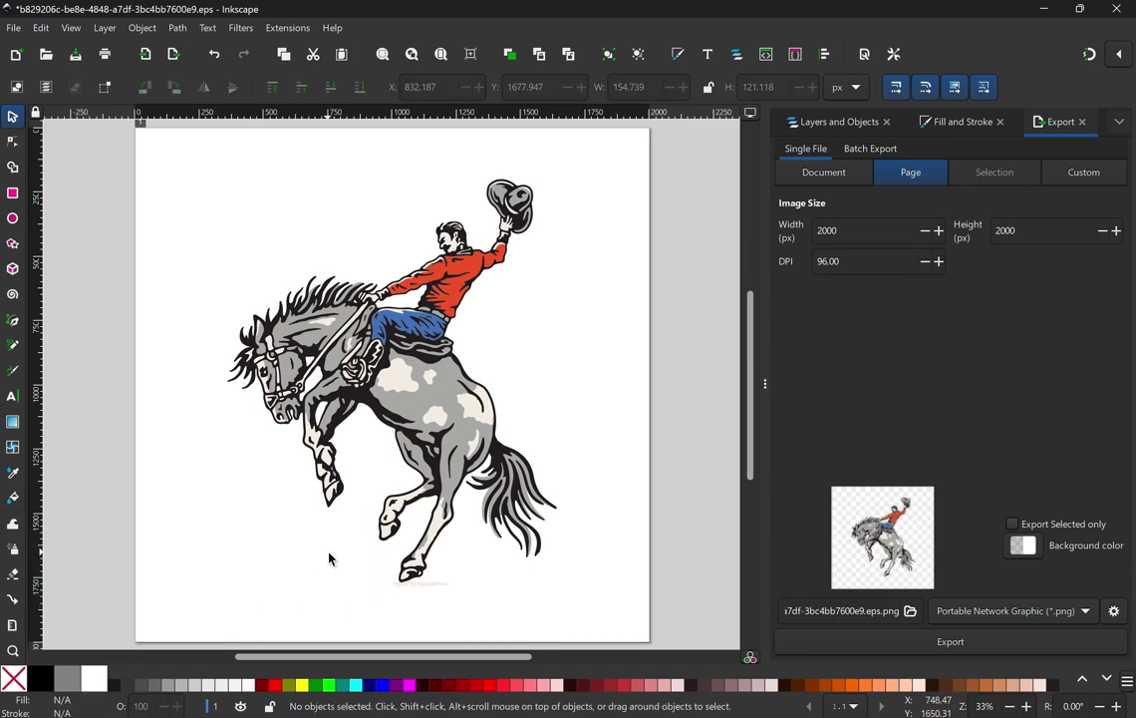
{"action": "left_click_drag", "start_coordinate": [462, 609], "coordinate": [304, 577]}
{"action": "key", "text": "Delete"}
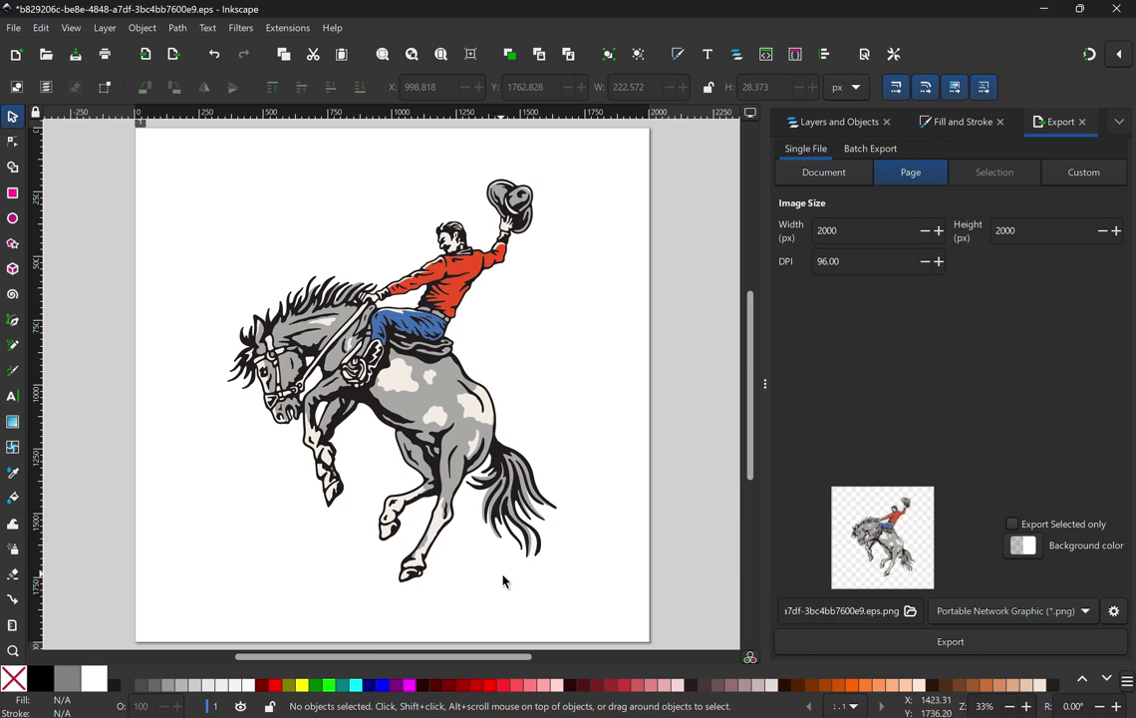
Save the cleaned artwork to the Desktop as an Optimized SVG named svg, keeping the default output options
{"action": "left_click", "coordinate": [19, 30]}
{"action": "left_click", "coordinate": [72, 169]}
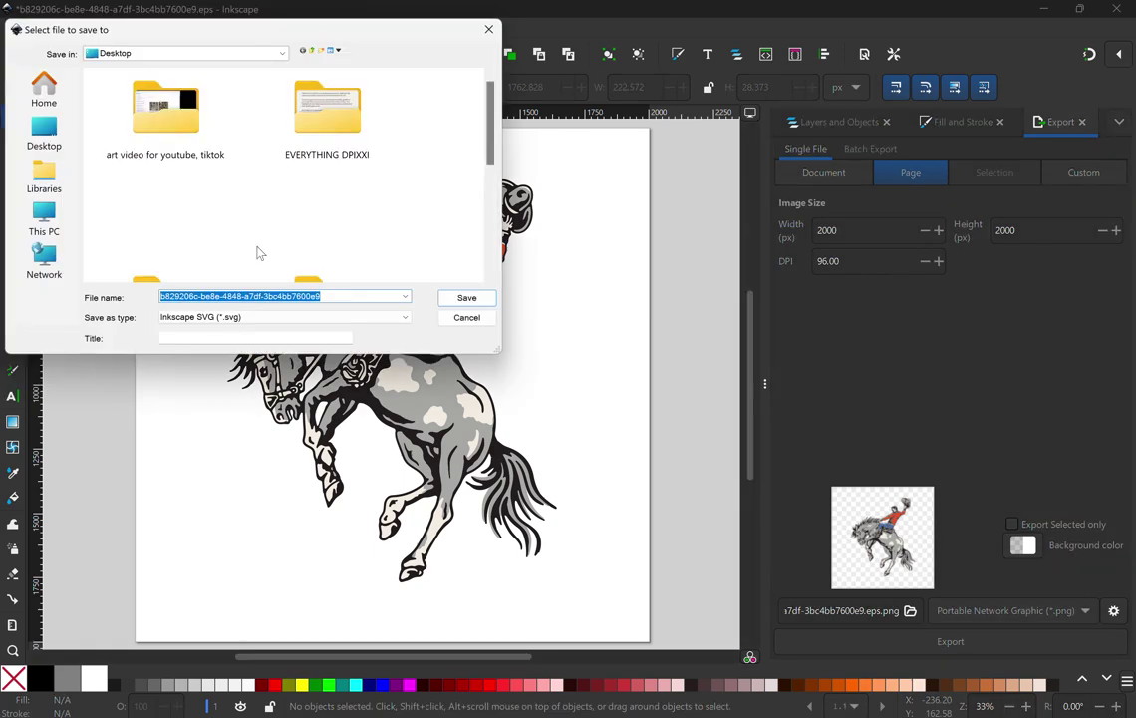
{"action": "left_click", "coordinate": [236, 318]}
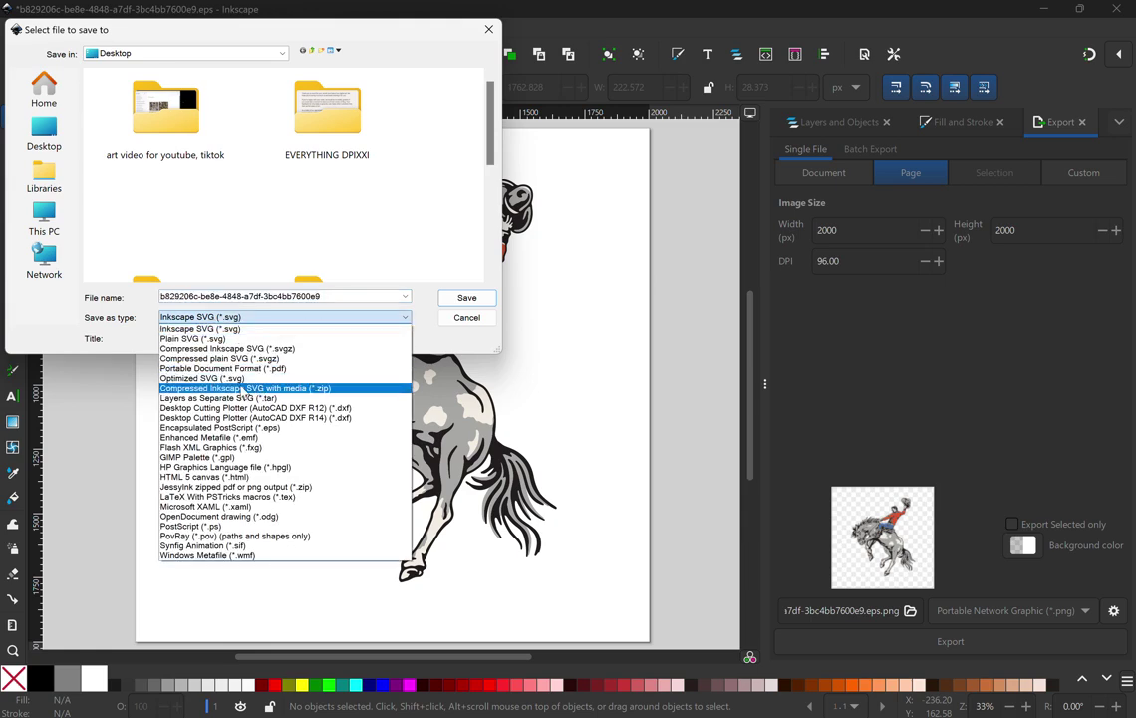
{"action": "left_click", "coordinate": [231, 380]}
{"action": "left_click", "coordinate": [246, 296]}
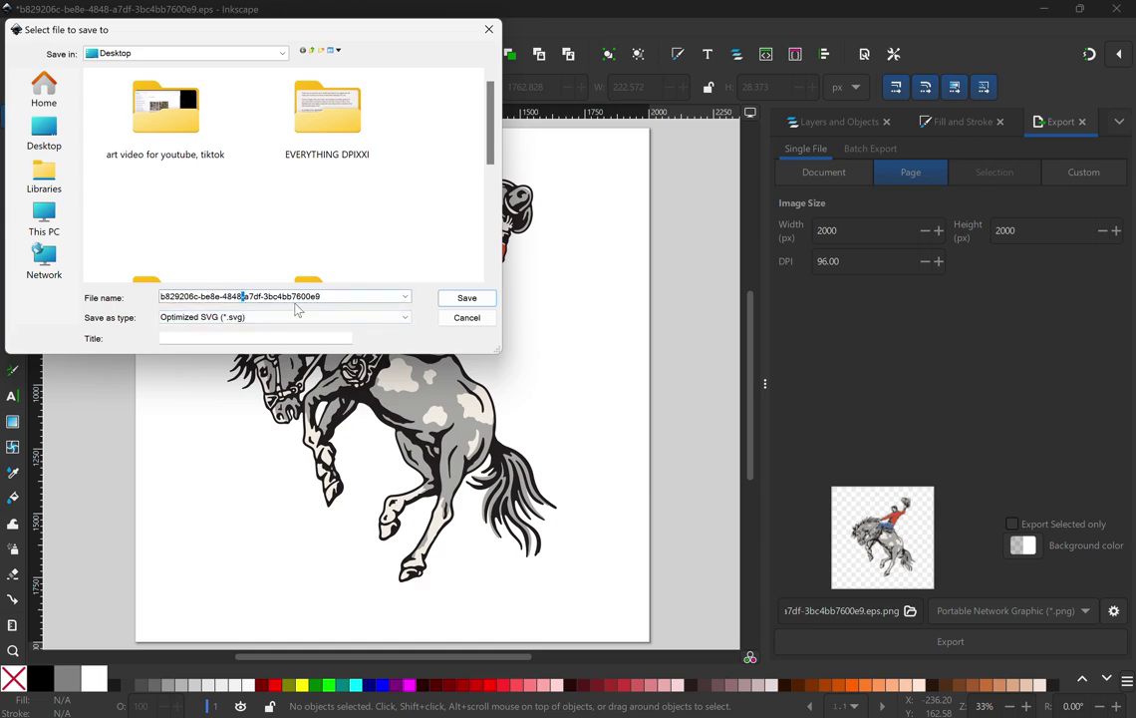
{"action": "left_click_drag", "start_coordinate": [324, 296], "coordinate": [169, 299]}
{"action": "type", "text": "sv"}
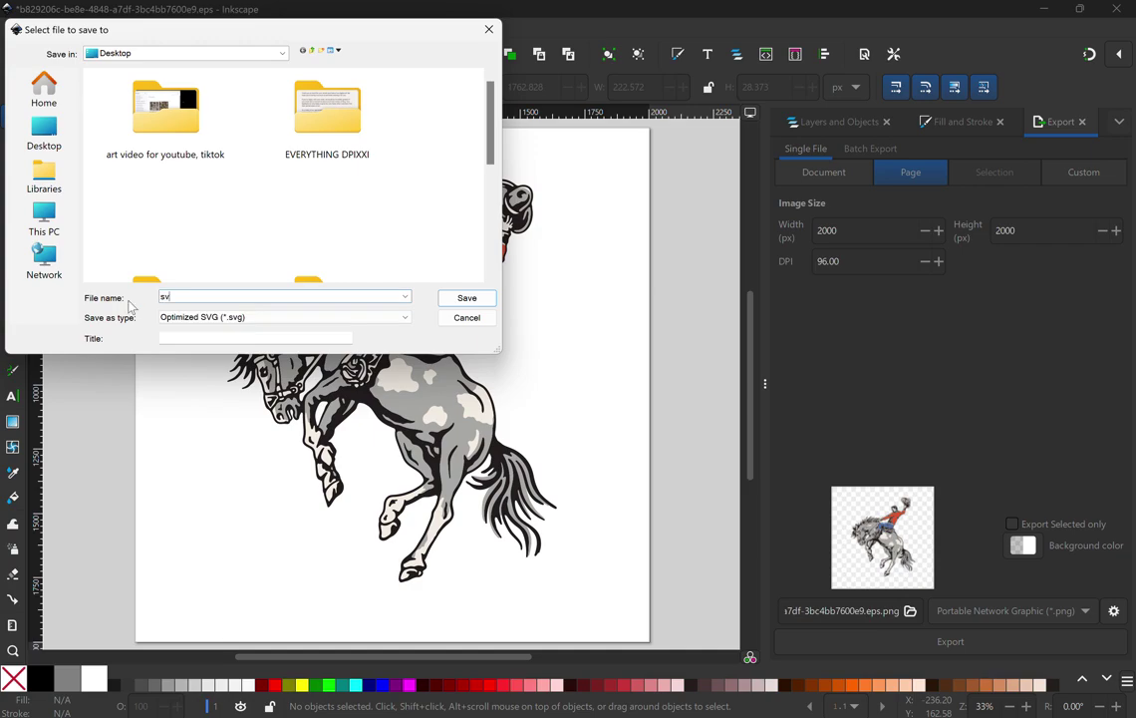
{"action": "type", "text": "g"}
{"action": "key", "text": "Return"}
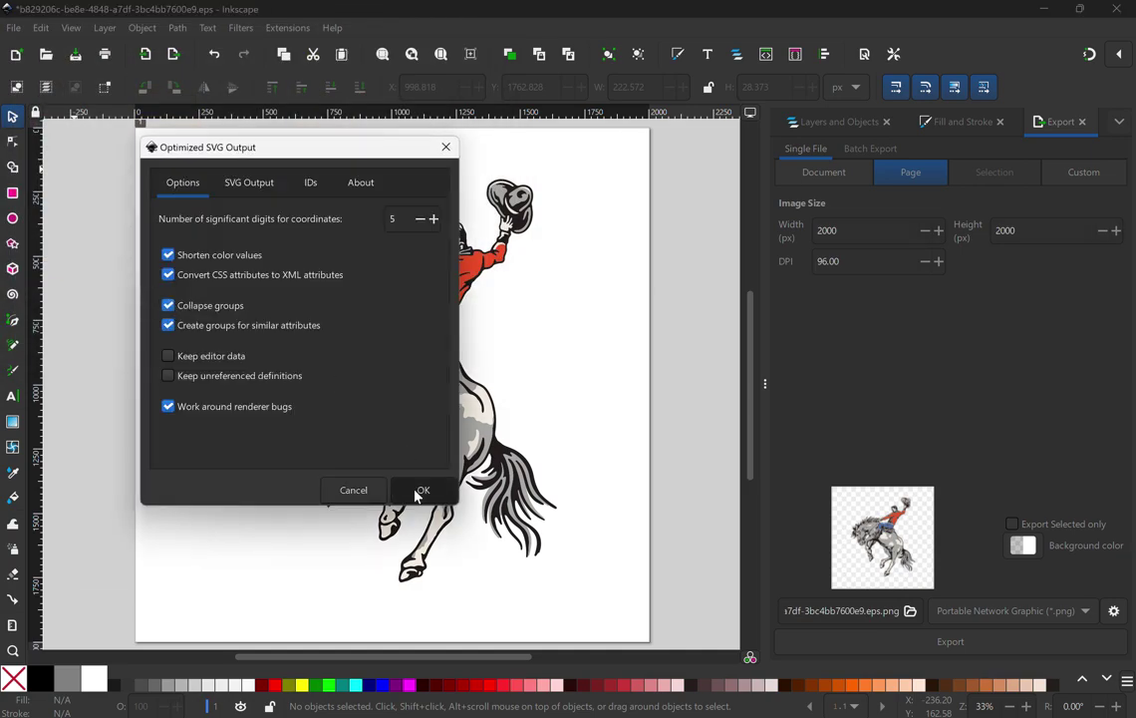
{"action": "left_click", "coordinate": [420, 491]}
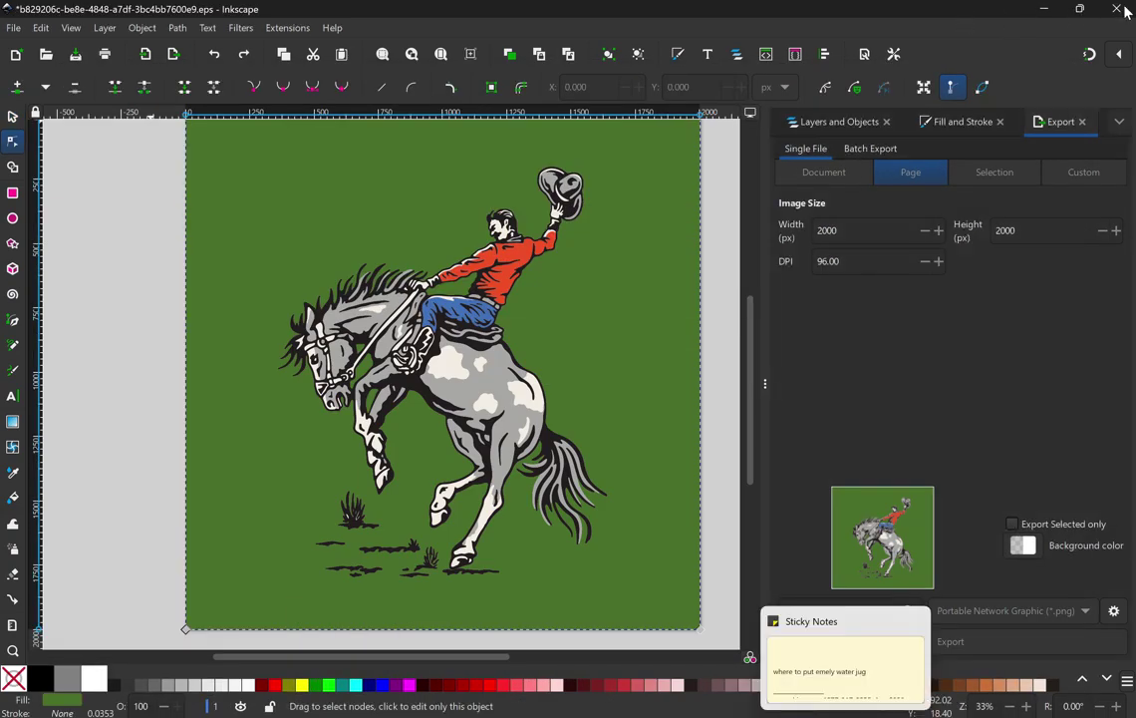
Close the other EPS document without saving and switch to the Kittl project in Chrome
{"action": "key", "text": "ctrl+w"}
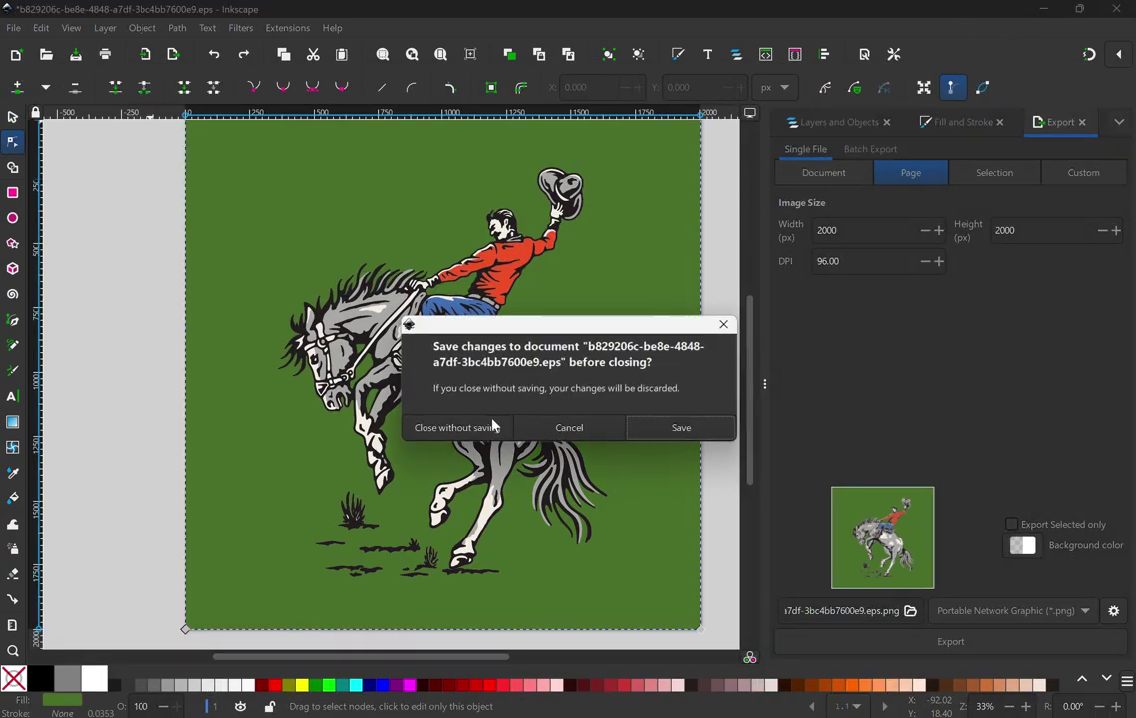
{"action": "left_click", "coordinate": [469, 426]}
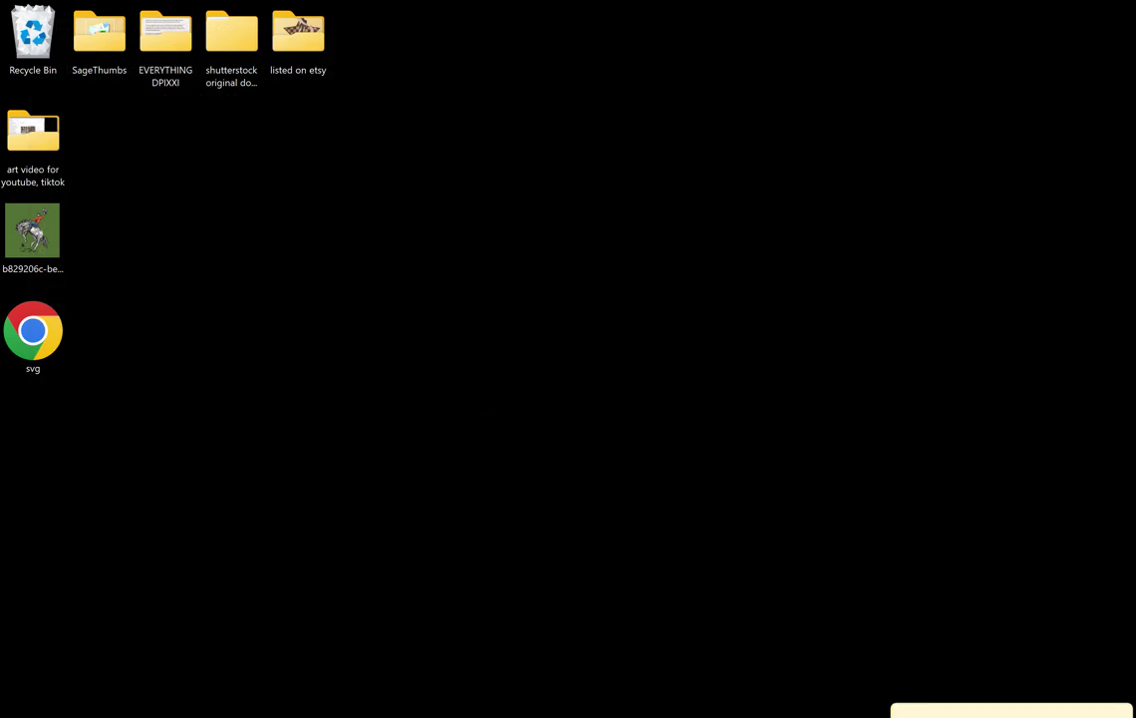
{"action": "key", "text": "alt+Tab"}
{"action": "left_click", "coordinate": [818, 17]}
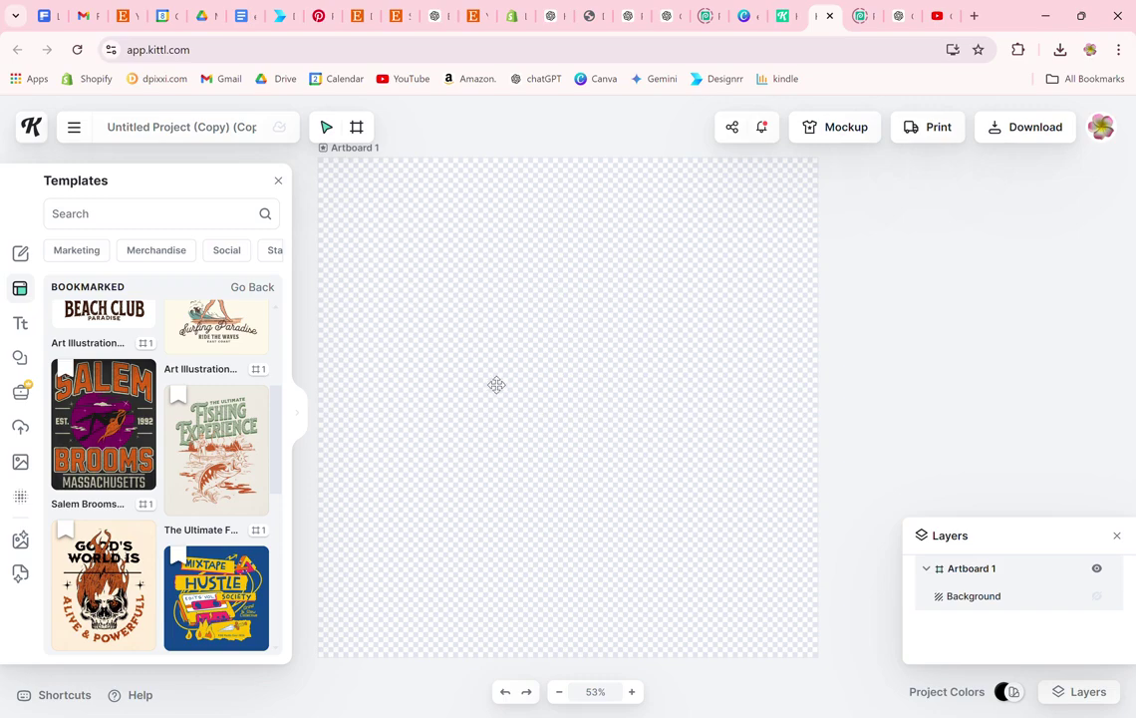
Upload the svg file from the Desktop to Kittl and place the horse and rider on Artboard 1
{"action": "left_click", "coordinate": [20, 429]}
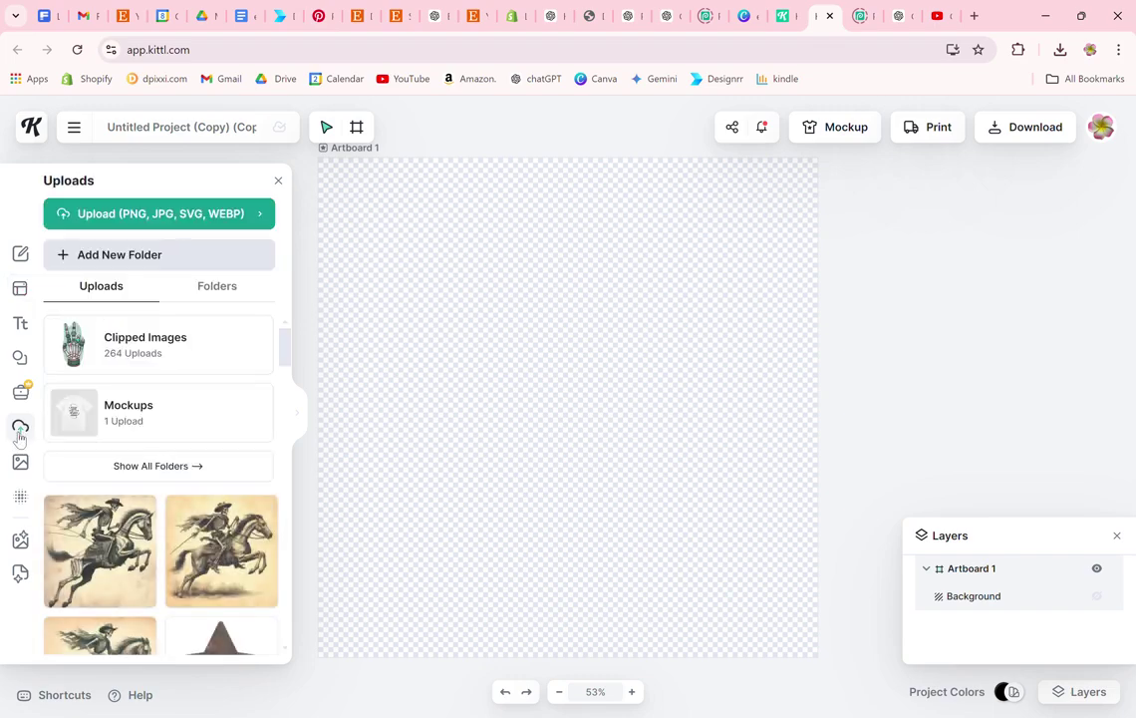
{"action": "left_click", "coordinate": [147, 221]}
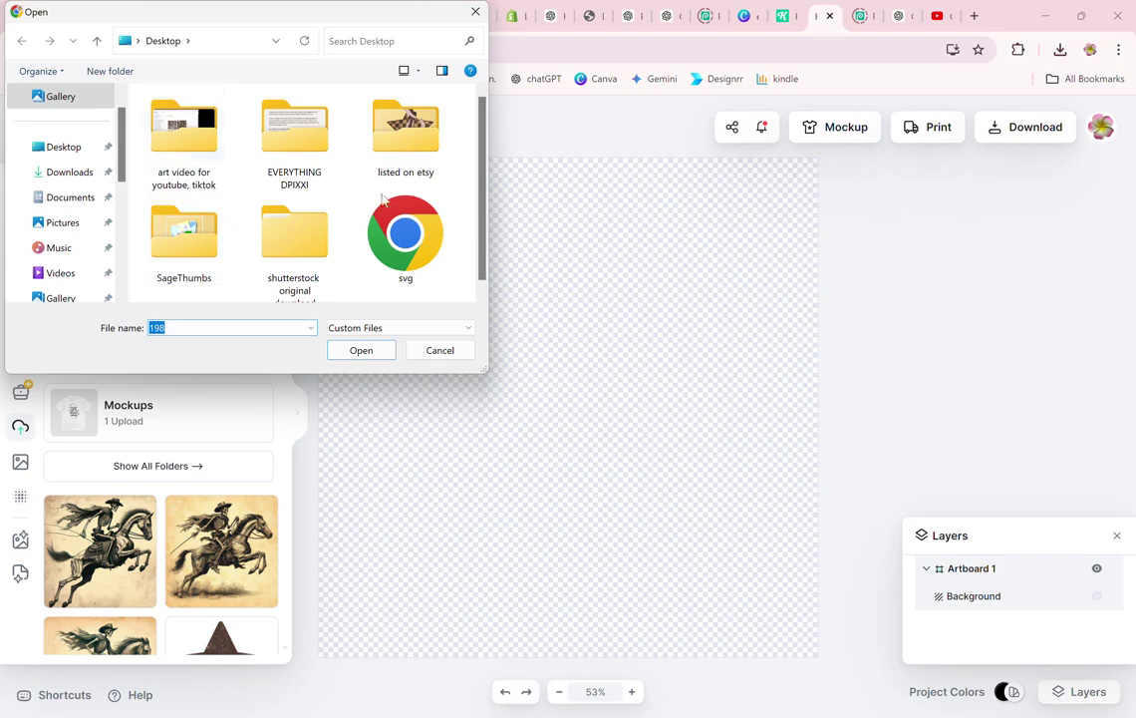
{"action": "double_click", "coordinate": [394, 235]}
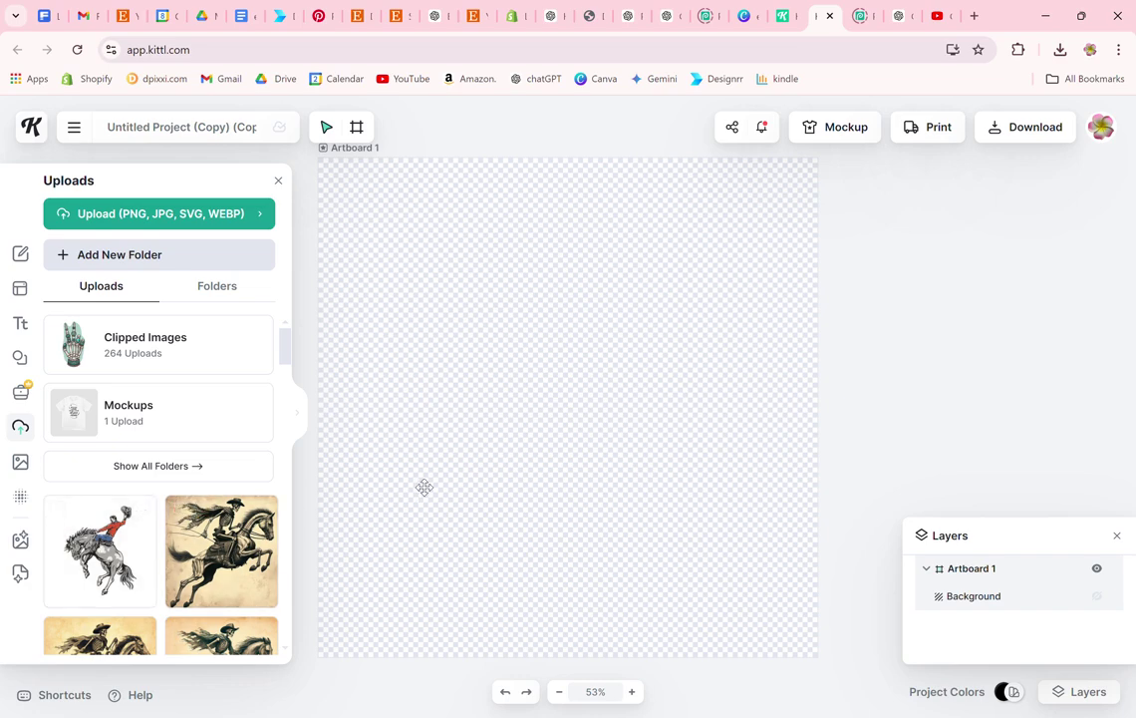
{"action": "left_click_drag", "start_coordinate": [423, 488], "coordinate": [452, 437]}
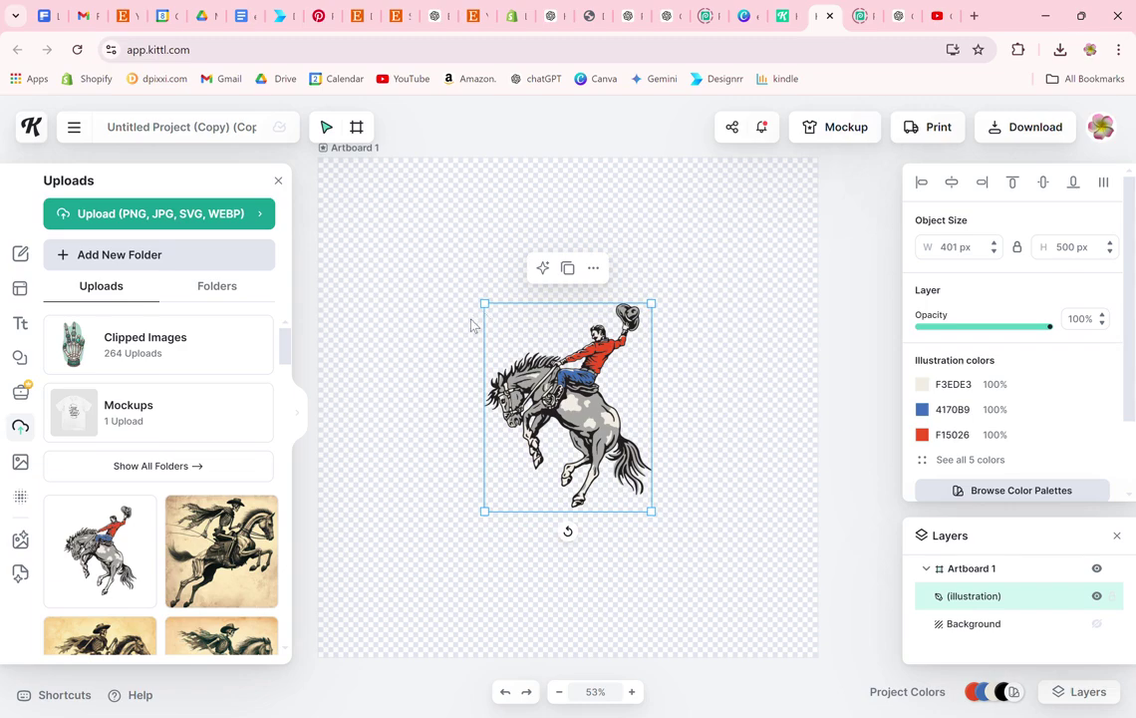
Upload the checkerboard svg file from folder 122 inside EVERYTHING DPIXXI's all svg clipart folder
{"action": "left_click", "coordinate": [151, 212]}
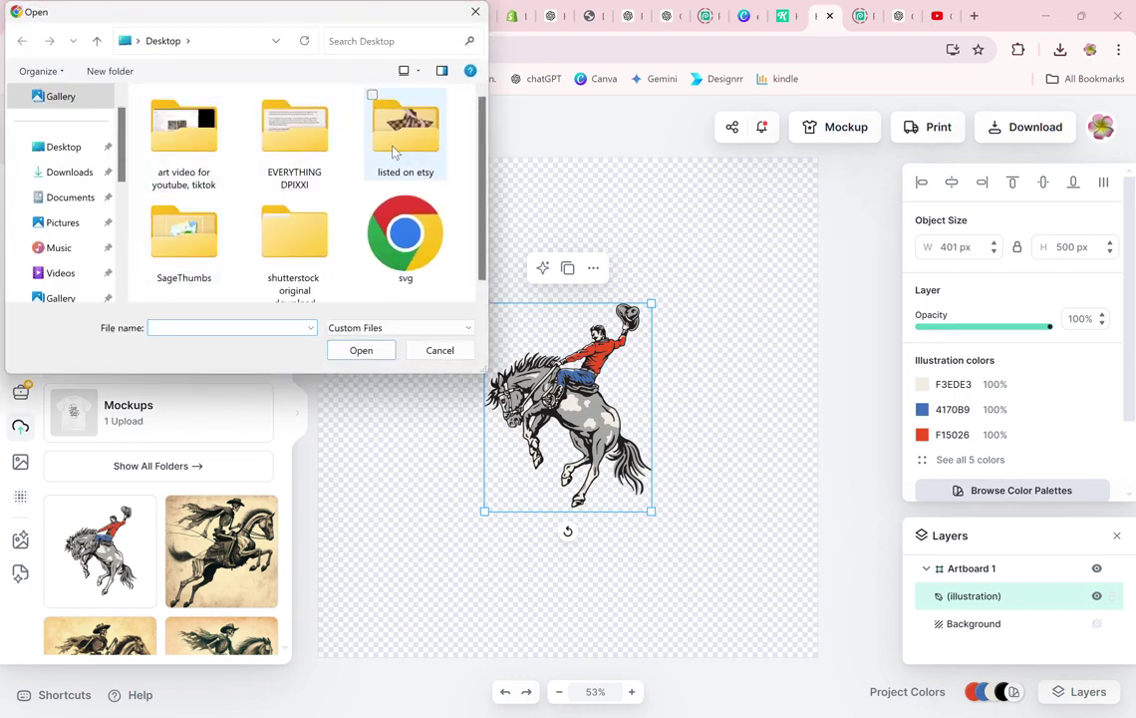
{"action": "left_click", "coordinate": [294, 140]}
{"action": "double_click", "coordinate": [294, 139]}
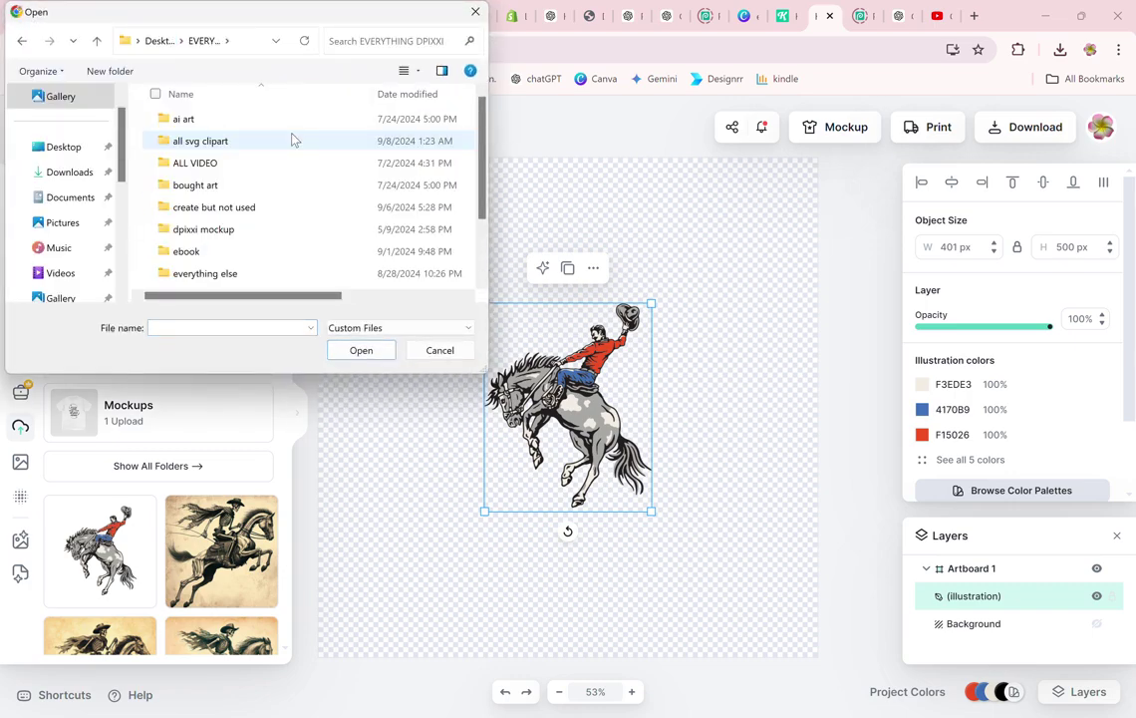
{"action": "double_click", "coordinate": [203, 132]}
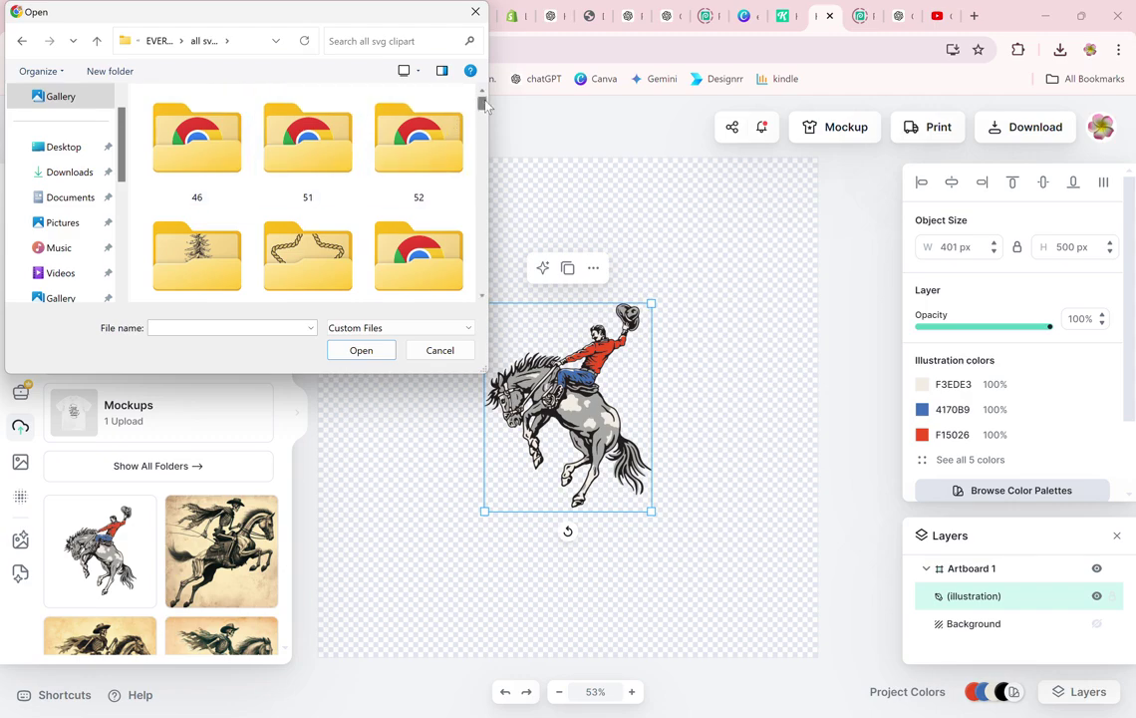
{"action": "left_click_drag", "start_coordinate": [482, 102], "coordinate": [480, 287]}
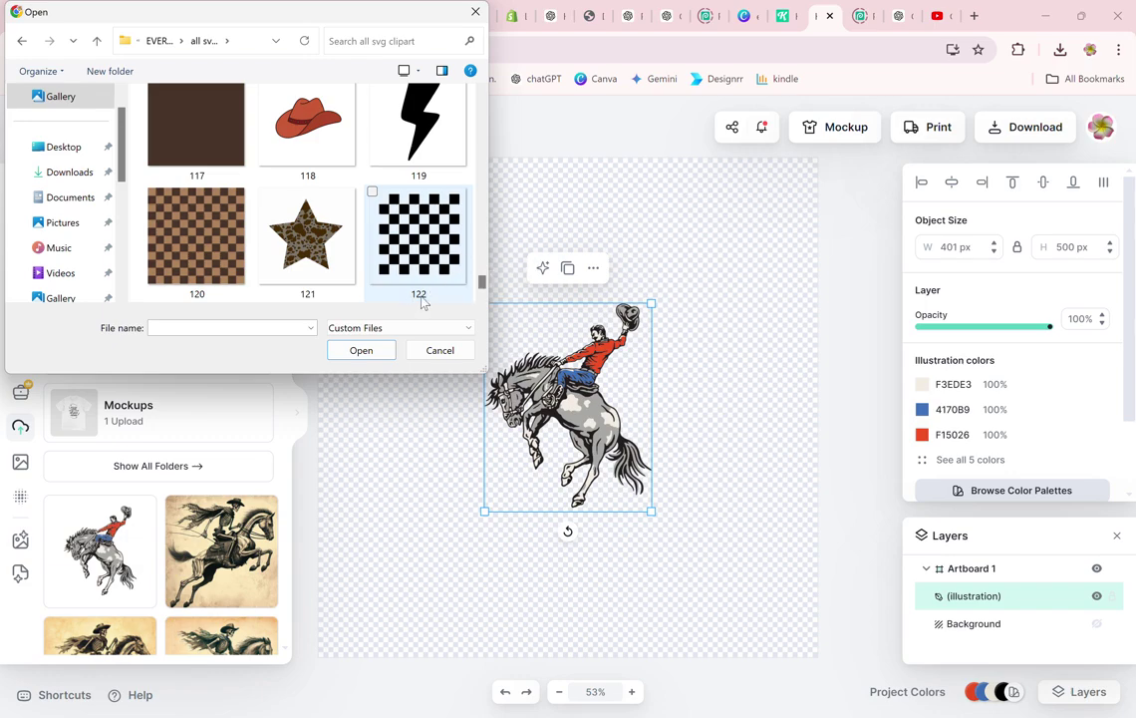
{"action": "left_click_drag", "start_coordinate": [480, 286], "coordinate": [471, 163]}
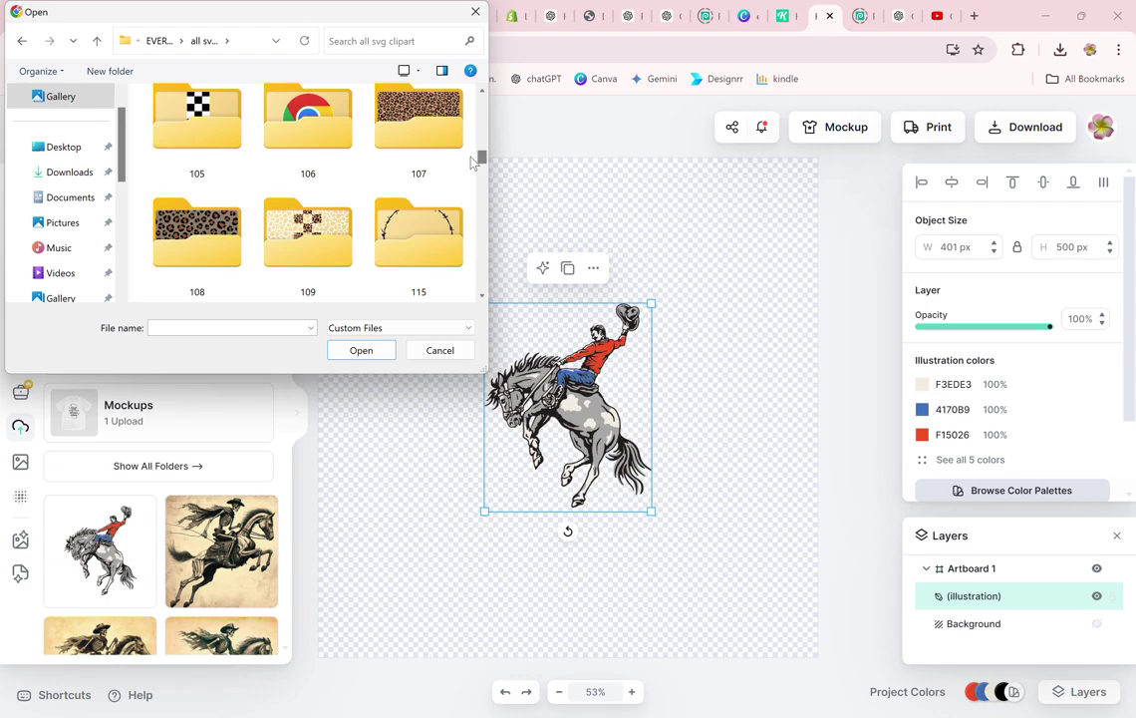
{"action": "scroll", "coordinate": [218, 175], "scroll_direction": "down", "scroll_amount": 3}
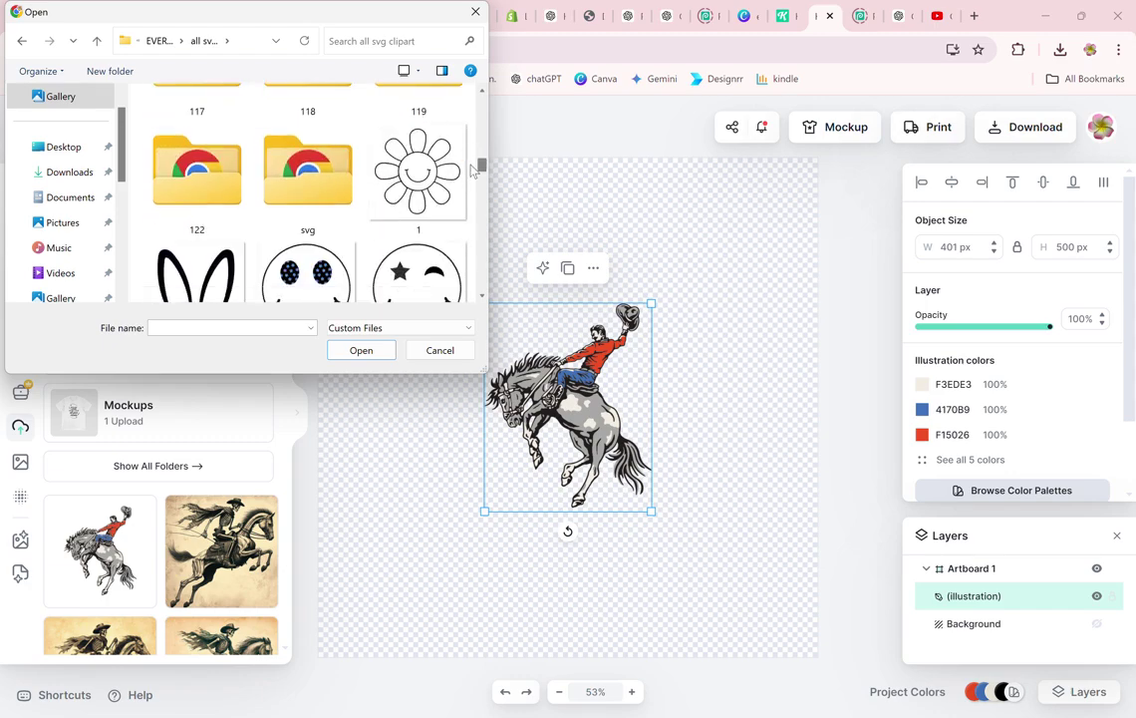
{"action": "double_click", "coordinate": [218, 174]}
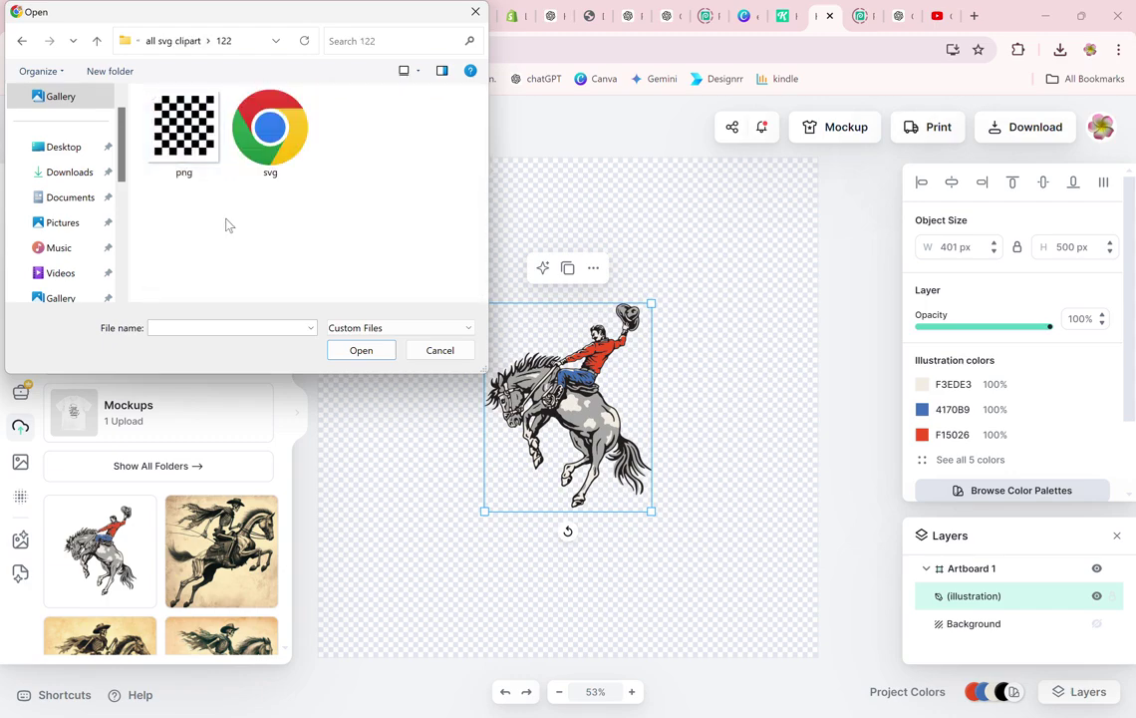
{"action": "left_click", "coordinate": [272, 129]}
{"action": "double_click", "coordinate": [272, 129]}
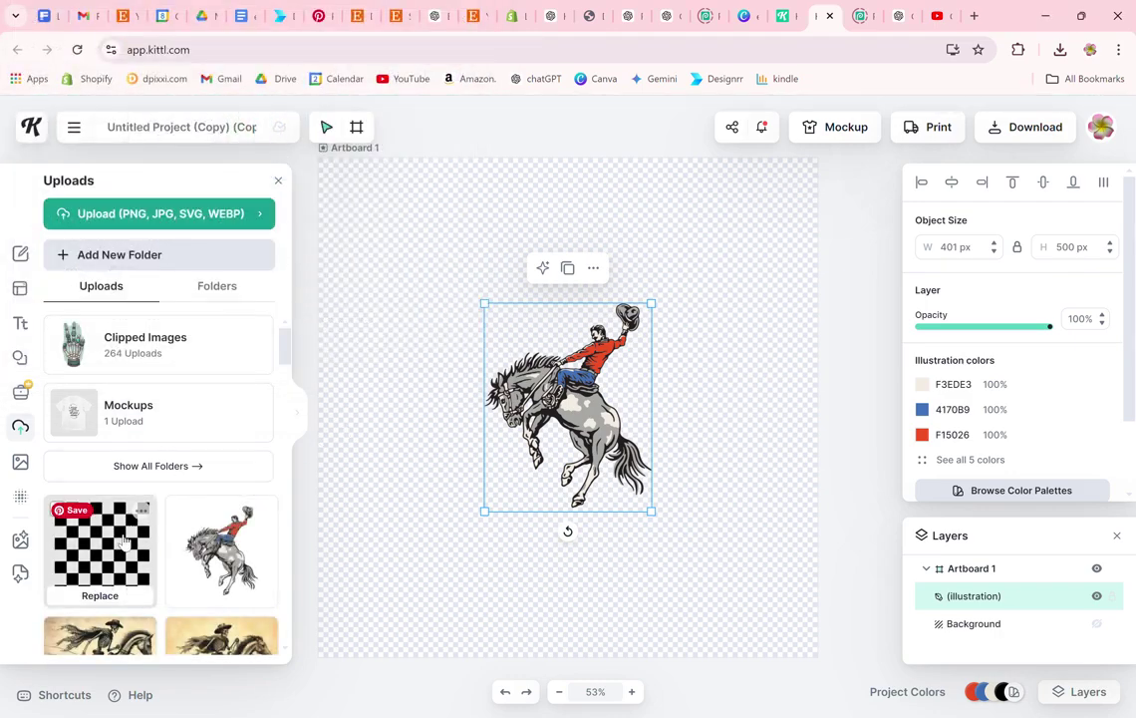
Place the uploaded checkerboard on Artboard 1 and send it behind the horse and rider
{"action": "left_click_drag", "start_coordinate": [124, 539], "coordinate": [534, 420]}
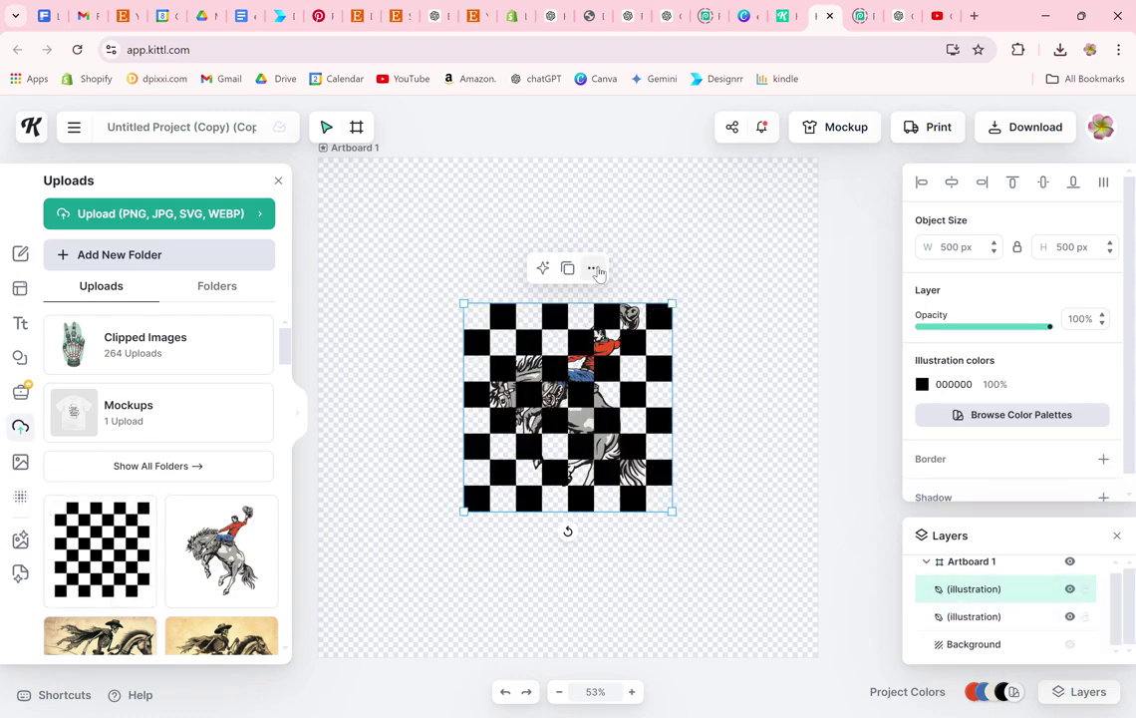
{"action": "left_click", "coordinate": [595, 270]}
{"action": "left_click", "coordinate": [666, 545]}
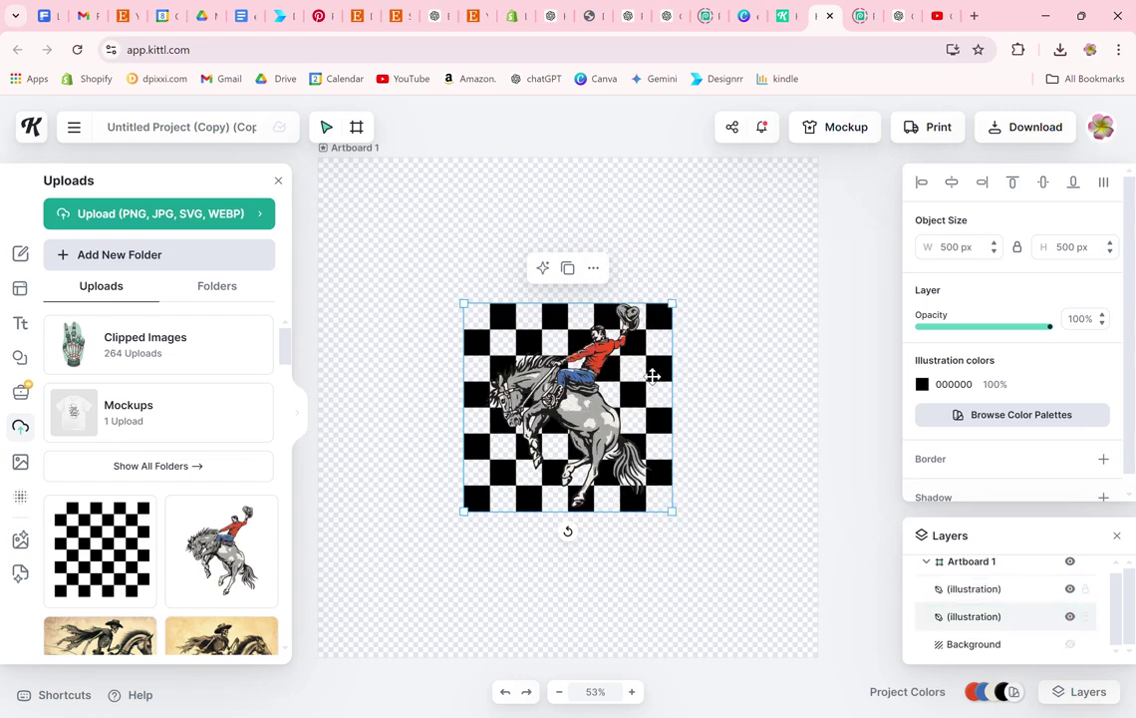
Enlarge the checkerboard to about 540 × 540 px and reposition it behind the horse and rider
{"action": "left_click_drag", "start_coordinate": [653, 376], "coordinate": [654, 398]}
{"action": "left_click", "coordinate": [722, 383]}
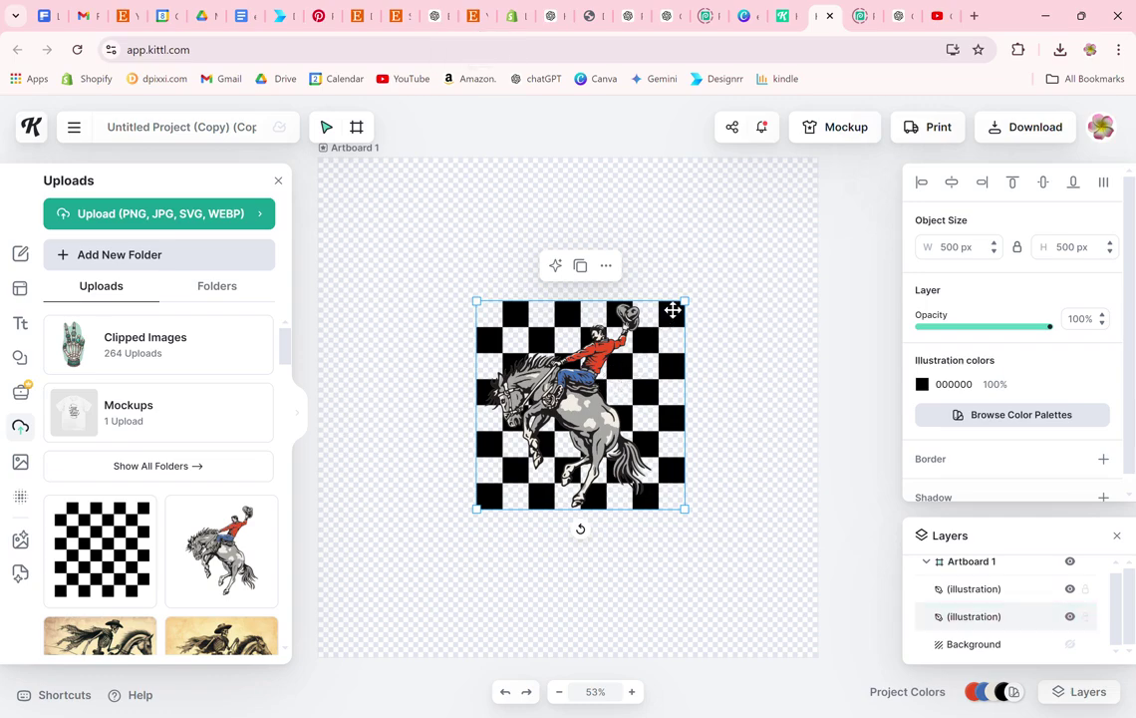
{"action": "left_click_drag", "start_coordinate": [686, 298], "coordinate": [703, 282]}
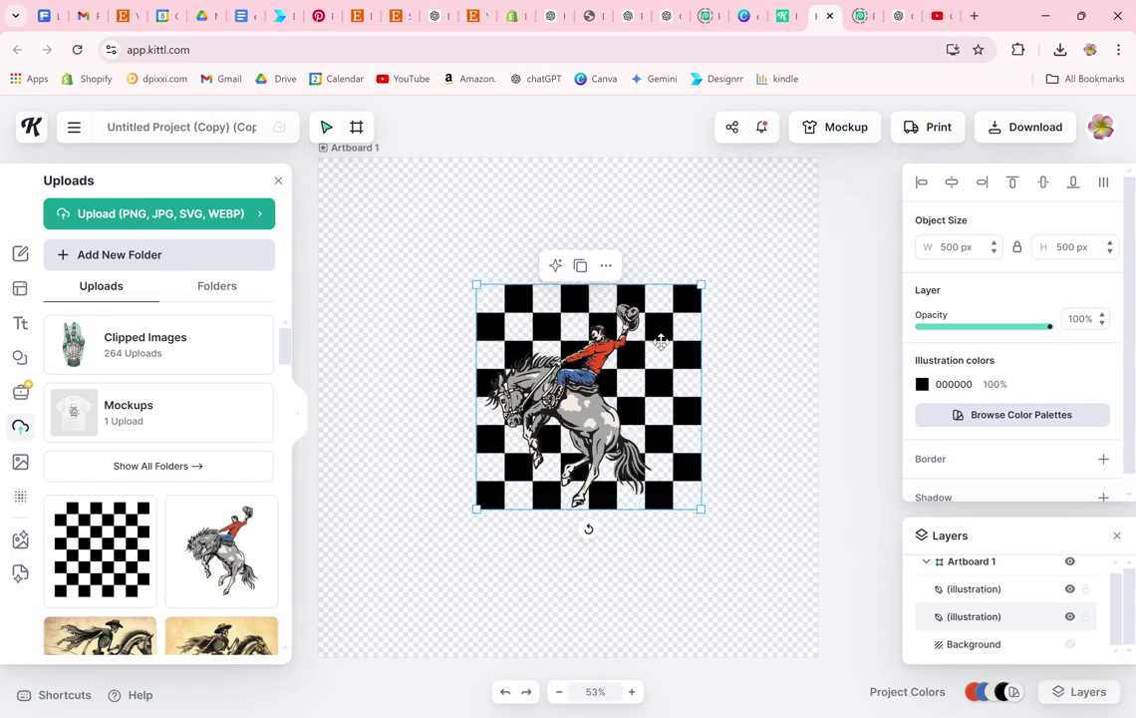
{"action": "mouse_move", "coordinate": [646, 353]}
{"action": "left_mouse_down"}
{"action": "mouse_move", "coordinate": [635, 364]}
{"action": "mouse_move", "coordinate": [646, 368]}
{"action": "mouse_move", "coordinate": [629, 368]}
{"action": "left_mouse_up"}
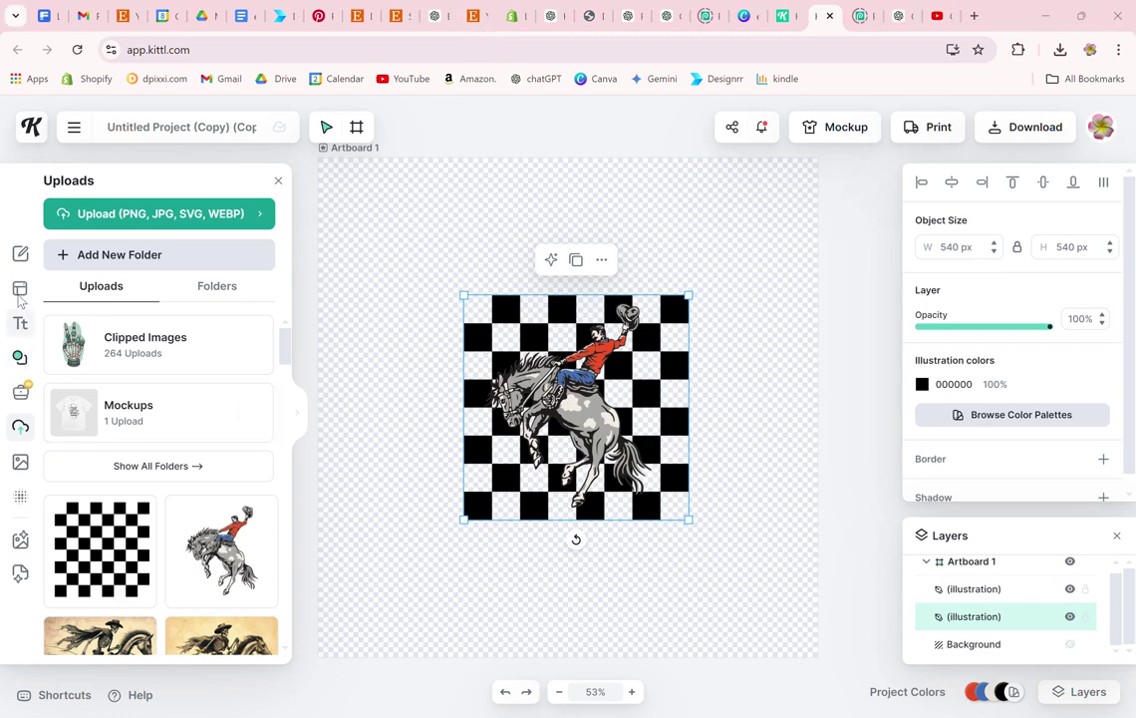
Search the elements library for "checker"
{"action": "left_click", "coordinate": [20, 364]}
{"action": "left_click", "coordinate": [109, 210]}
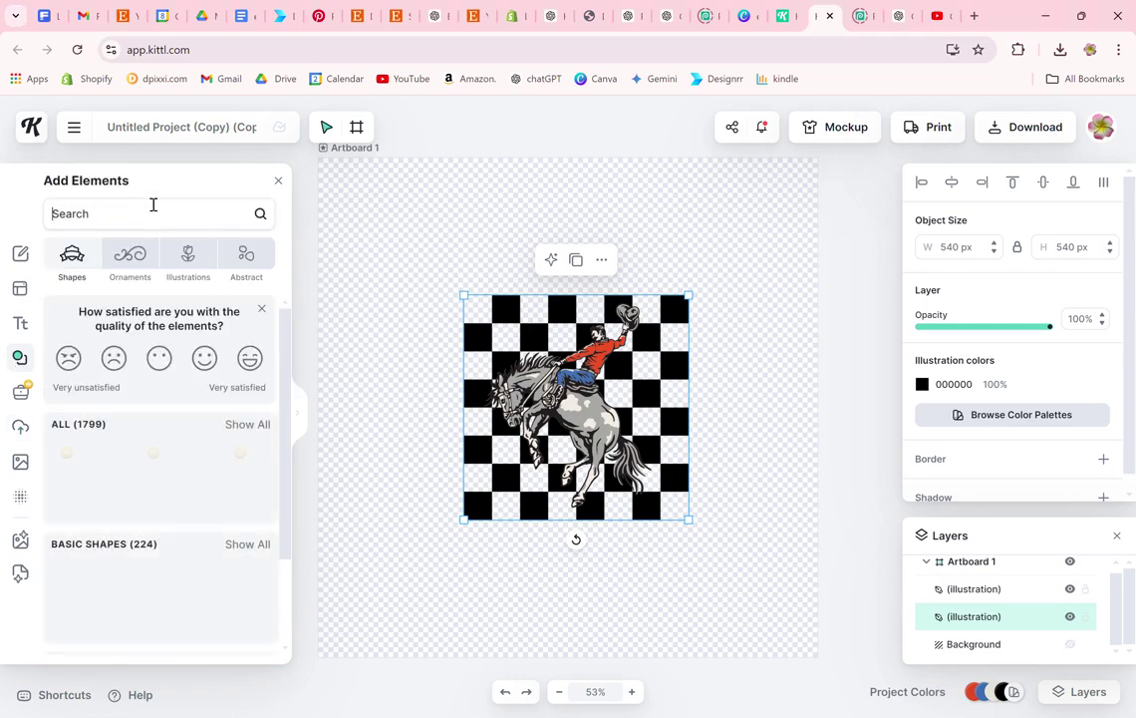
{"action": "type", "text": "checker"}
{"action": "key", "text": "Return"}
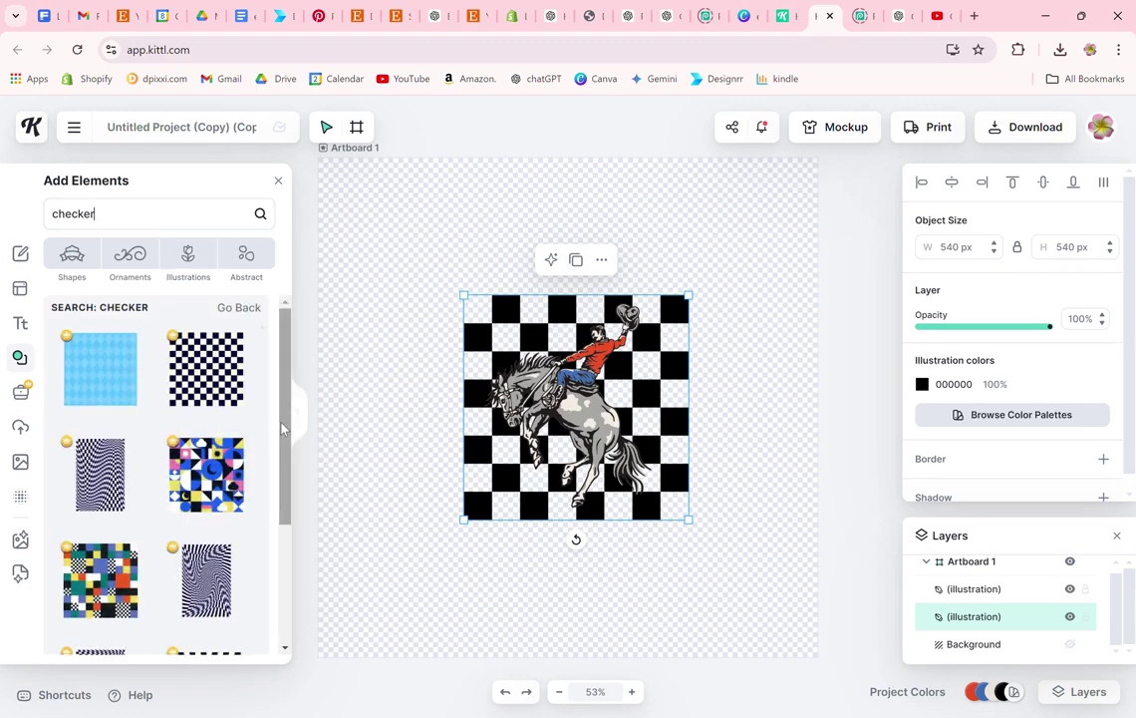
Look through the checker search results for alternative checkered patterns
{"action": "scroll", "coordinate": [279, 429], "scroll_direction": "down", "scroll_amount": 5}
{"action": "scroll", "coordinate": [274, 575], "scroll_direction": "down", "scroll_amount": 4}
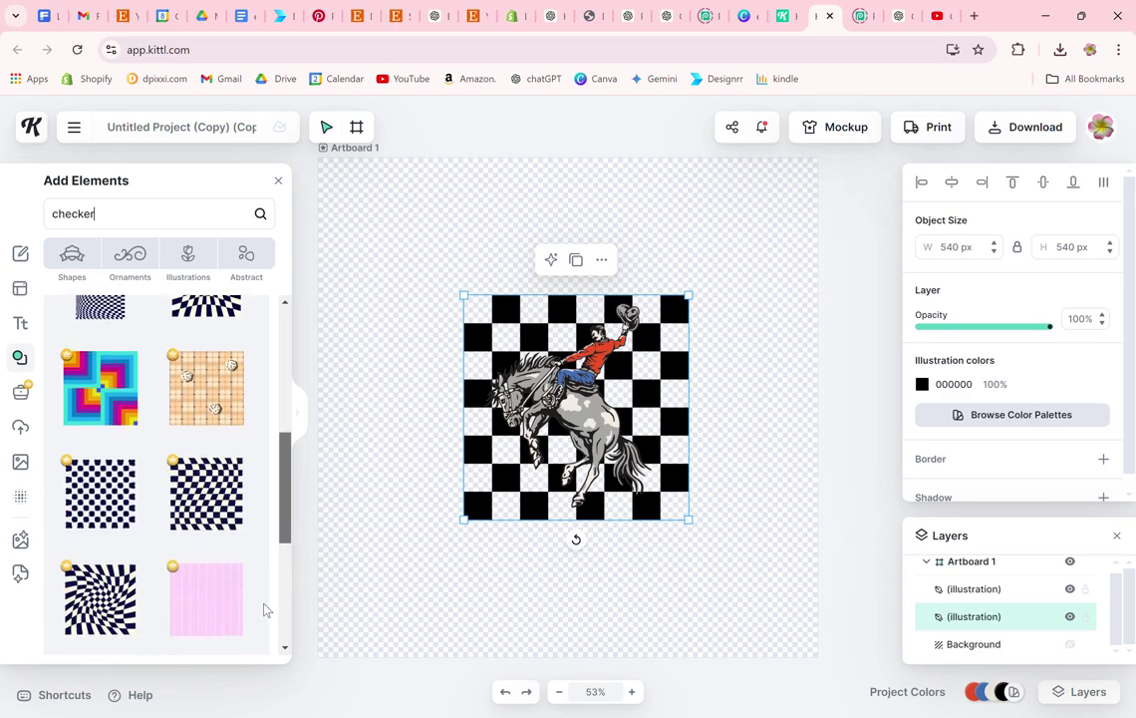
{"action": "scroll", "coordinate": [208, 553], "scroll_direction": "down", "scroll_amount": 4}
{"action": "scroll", "coordinate": [207, 533], "scroll_direction": "down", "scroll_amount": 4}
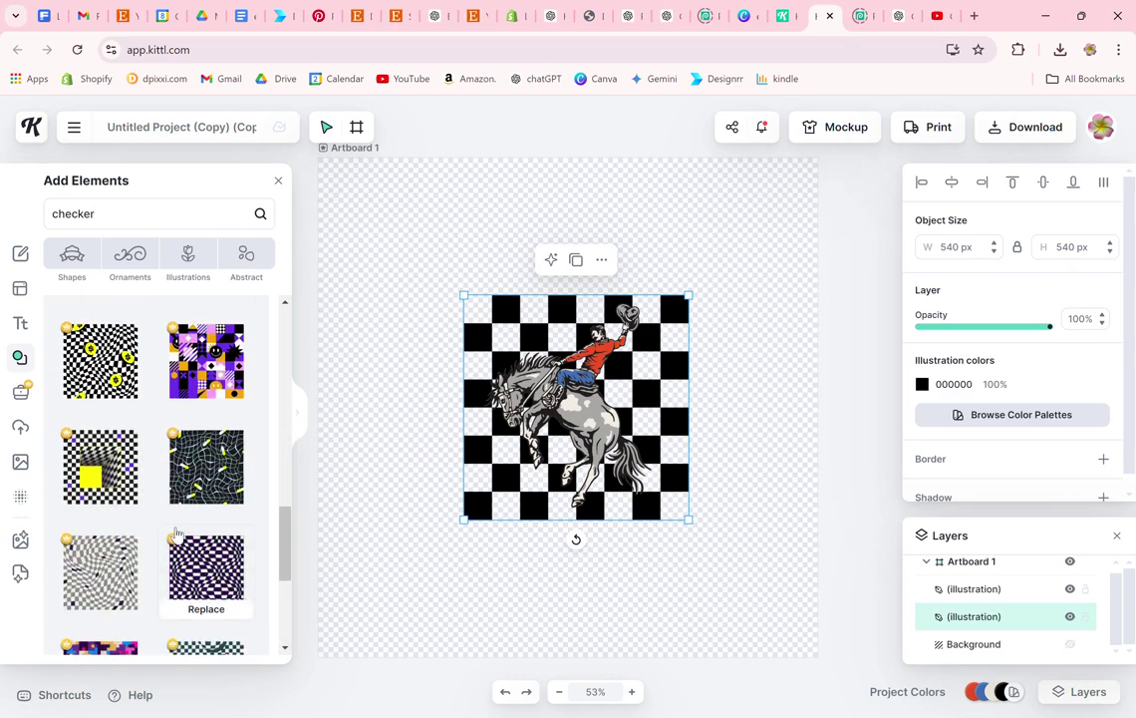
{"action": "scroll", "coordinate": [175, 533], "scroll_direction": "down", "scroll_amount": 5}
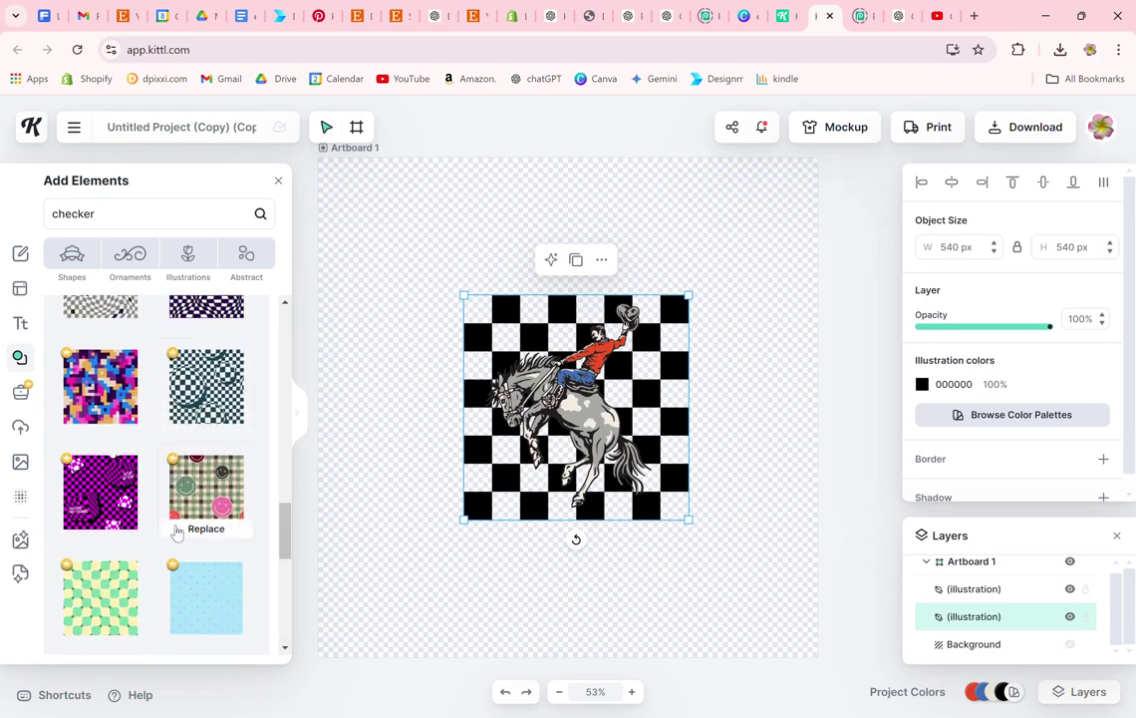
{"action": "scroll", "coordinate": [176, 534], "scroll_direction": "down", "scroll_amount": 2}
{"action": "scroll", "coordinate": [176, 530], "scroll_direction": "down", "scroll_amount": 8}
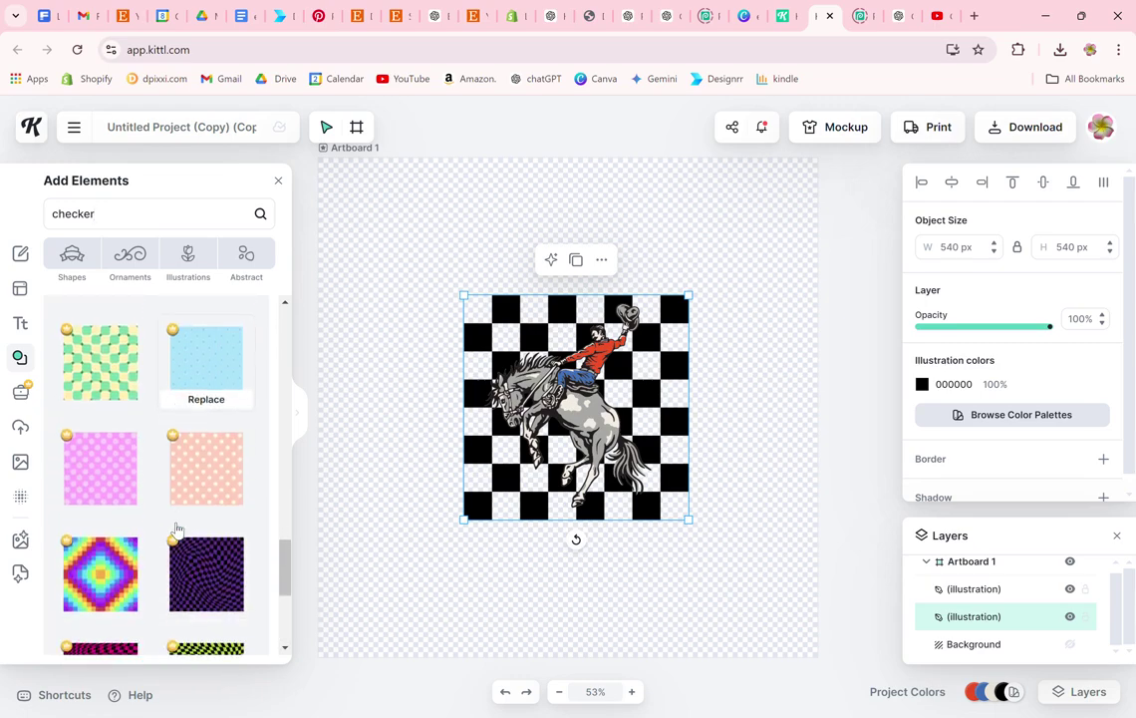
{"action": "scroll", "coordinate": [194, 528], "scroll_direction": "down", "scroll_amount": 6}
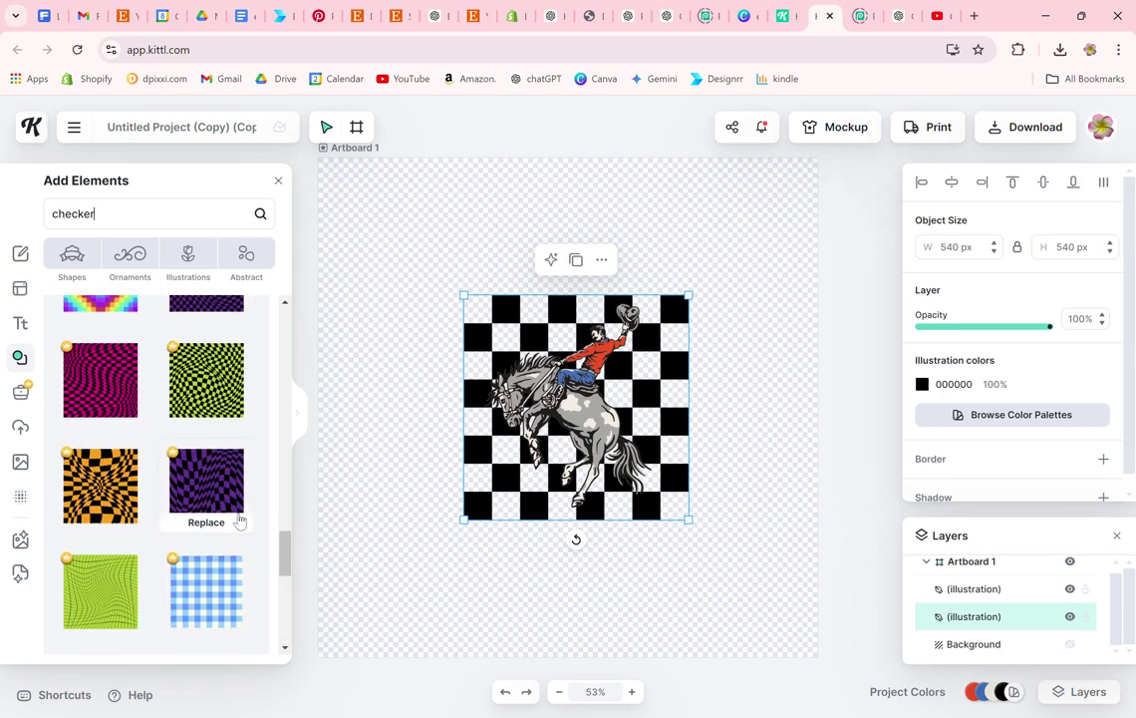
{"action": "scroll", "coordinate": [212, 525], "scroll_direction": "down", "scroll_amount": 5}
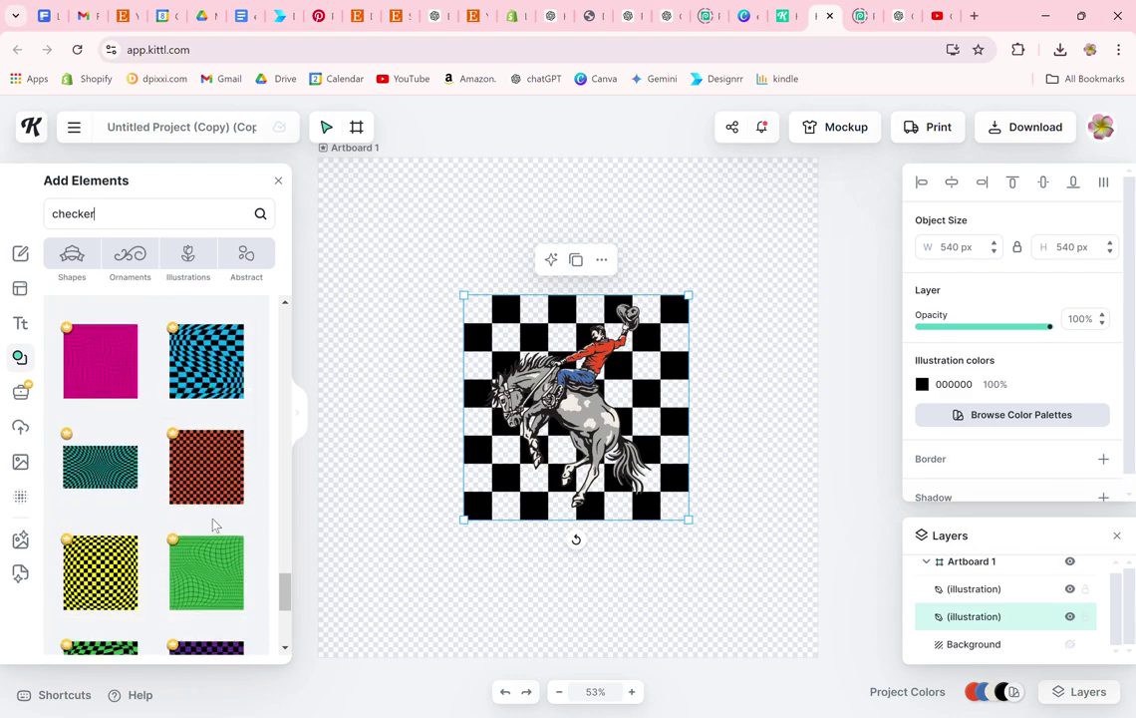
{"action": "scroll", "coordinate": [228, 490], "scroll_direction": "down", "scroll_amount": 5}
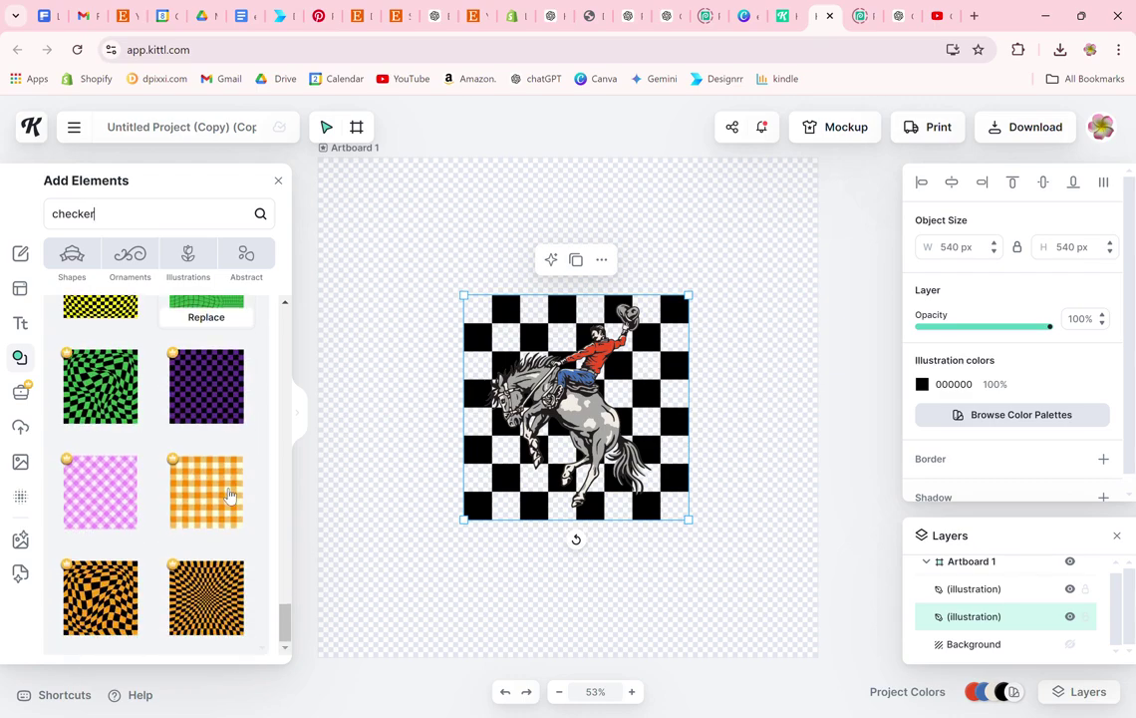
{"action": "scroll", "coordinate": [177, 503], "scroll_direction": "down", "scroll_amount": 9}
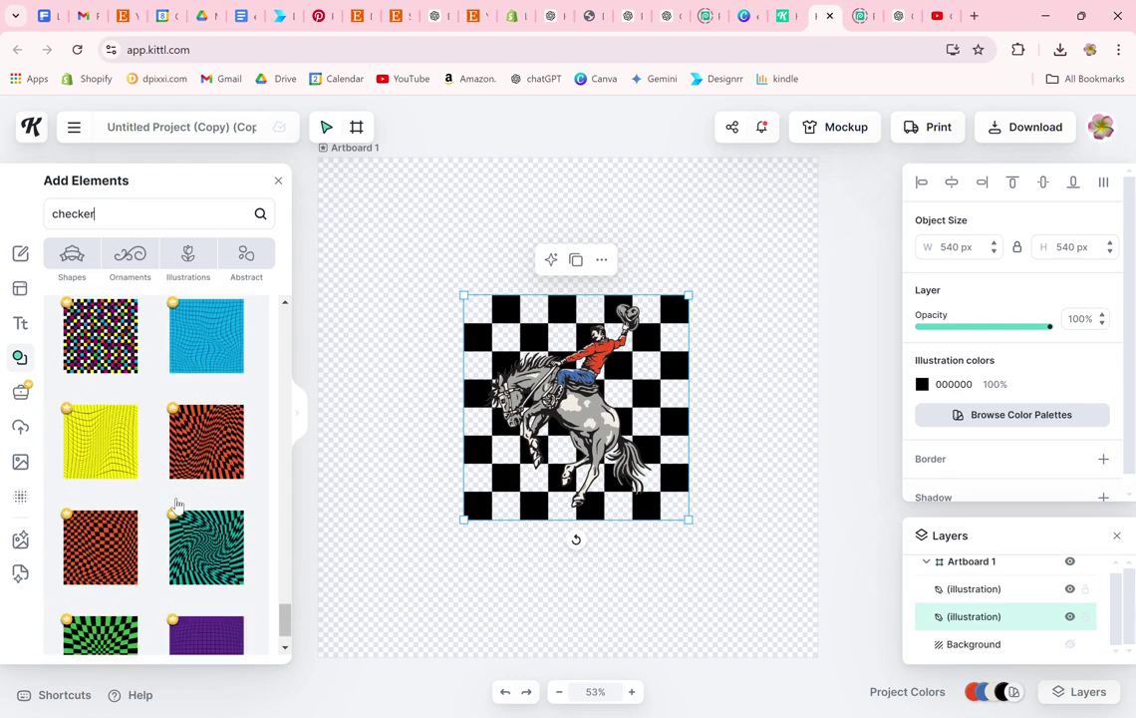
{"action": "scroll", "coordinate": [176, 503], "scroll_direction": "down", "scroll_amount": 1}
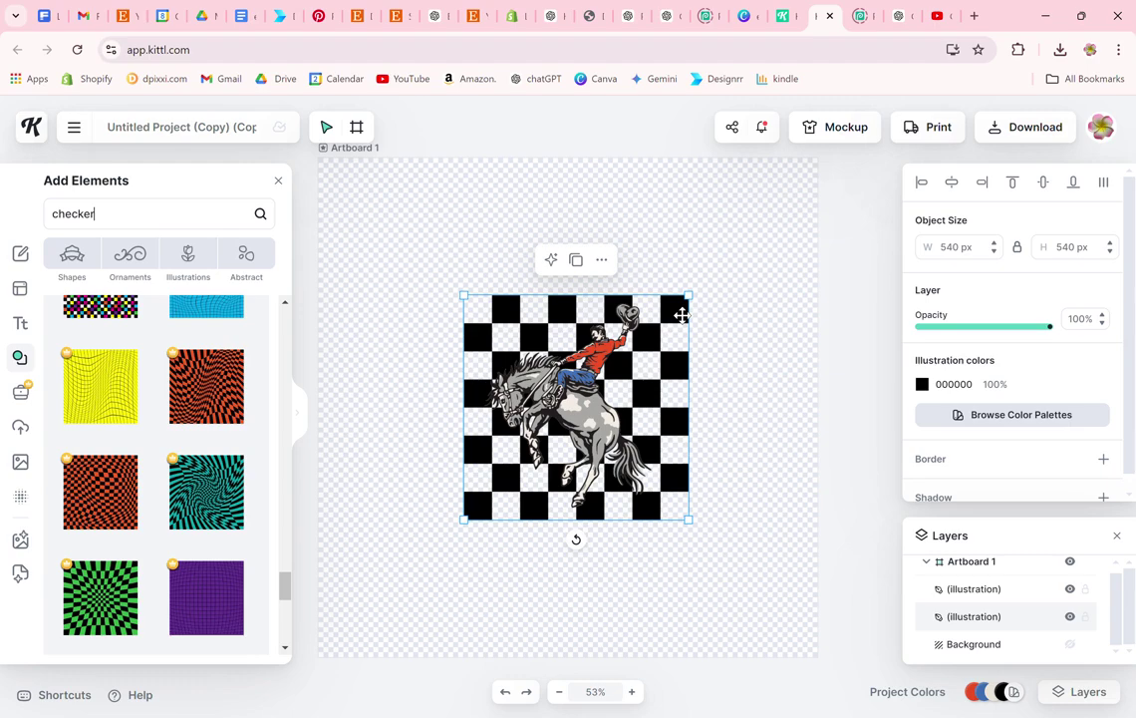
Switch to the etsy thumbnail part 2 design in Canva and examine its checkered designs in the page grid
{"action": "left_click", "coordinate": [748, 16]}
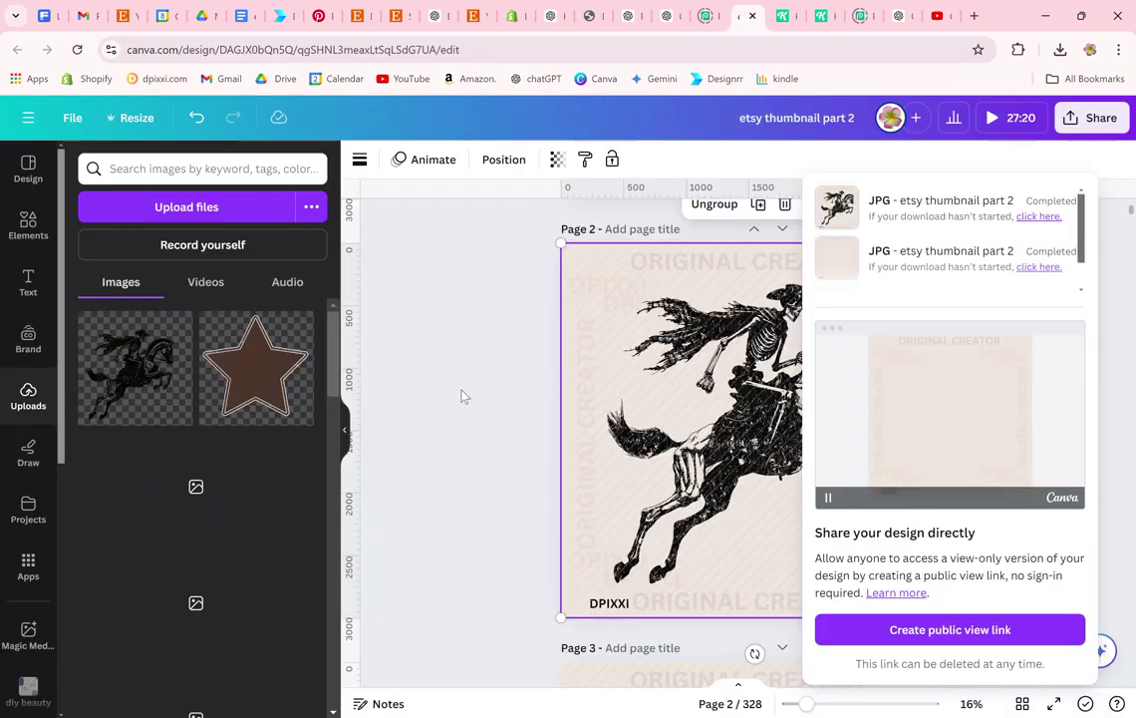
{"action": "left_click", "coordinate": [462, 395]}
{"action": "key", "text": "ctrl+alt+g"}
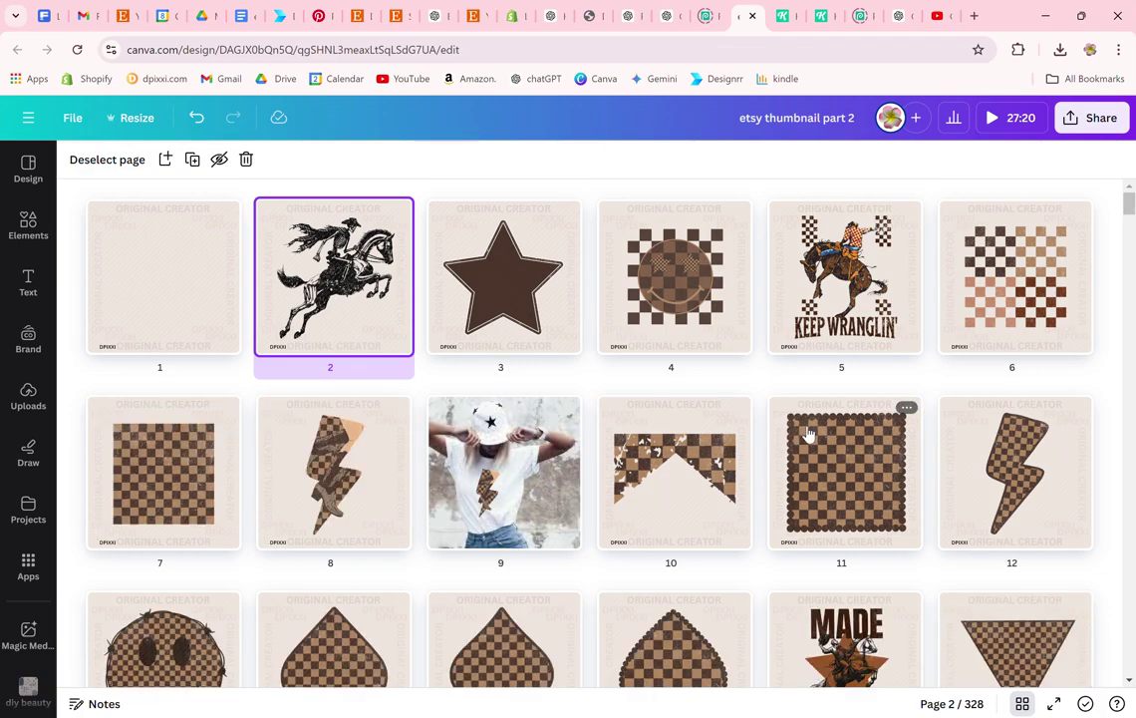
{"action": "scroll", "coordinate": [809, 433], "scroll_direction": "down", "scroll_amount": 3}
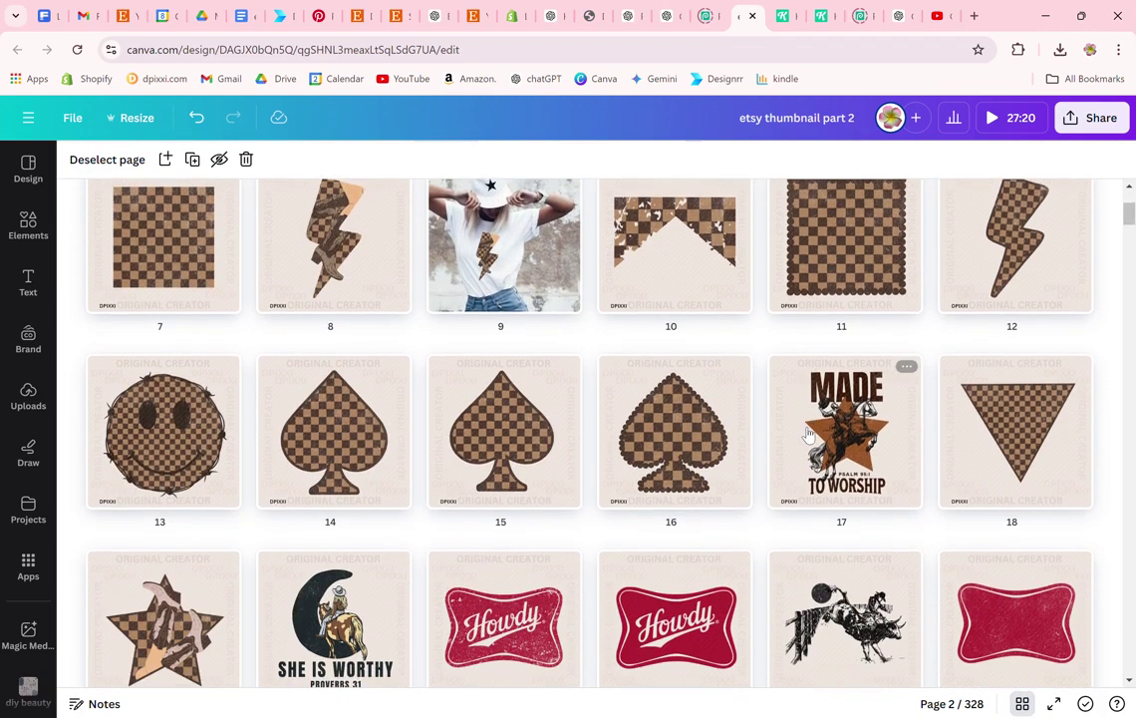
{"action": "scroll", "coordinate": [810, 434], "scroll_direction": "down", "scroll_amount": 9}
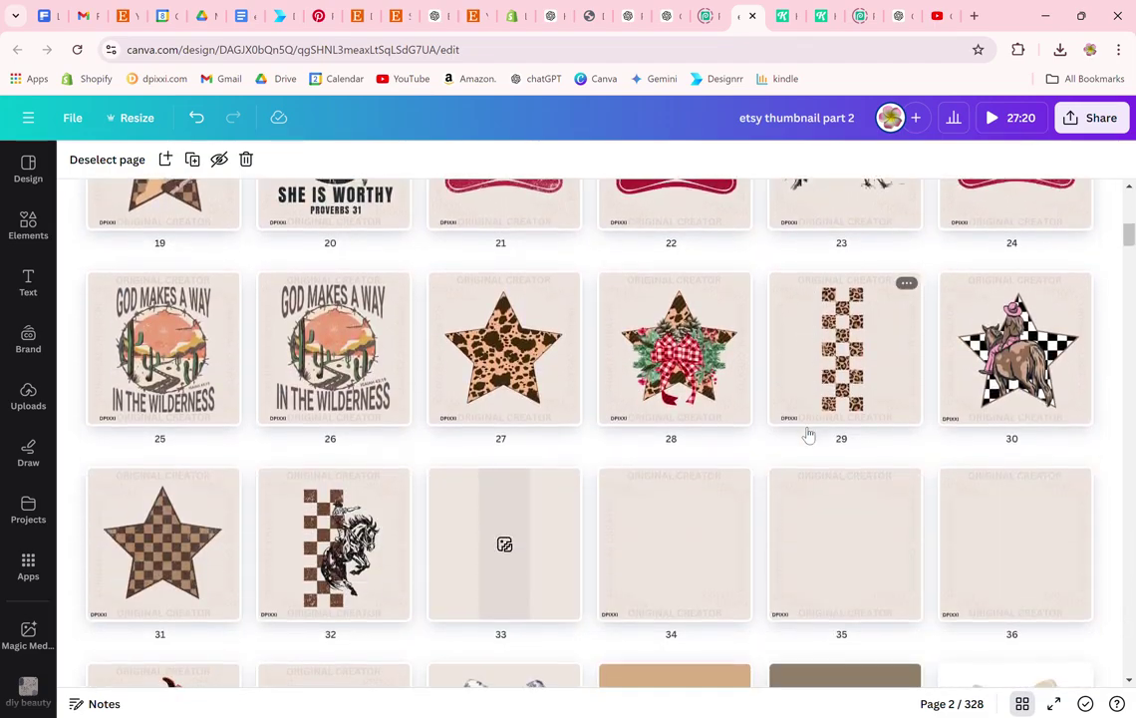
{"action": "scroll", "coordinate": [809, 434], "scroll_direction": "down", "scroll_amount": 3}
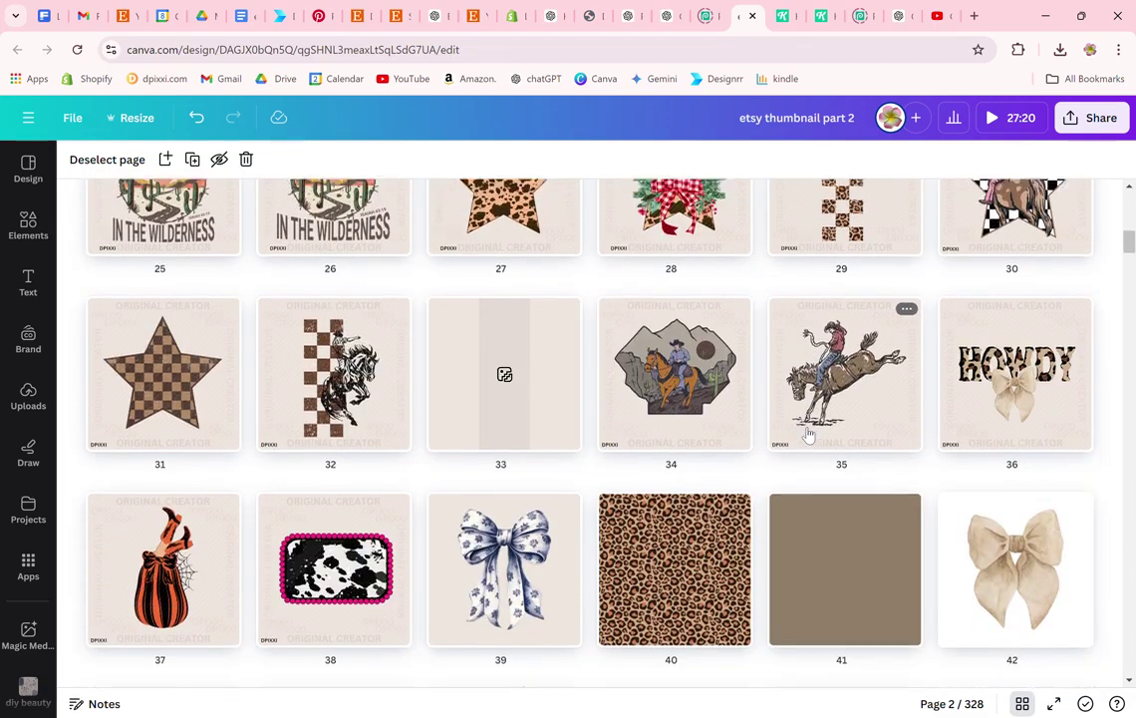
{"action": "scroll", "coordinate": [810, 434], "scroll_direction": "down", "scroll_amount": 6}
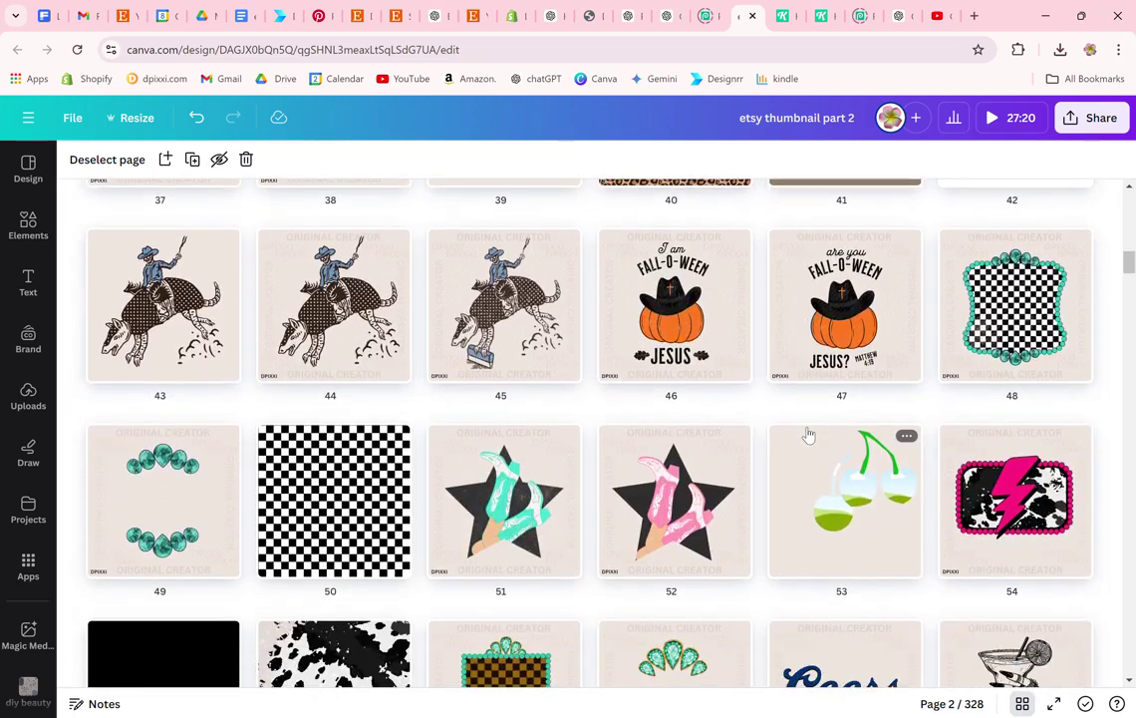
{"action": "scroll", "coordinate": [809, 433], "scroll_direction": "down", "scroll_amount": 4}
{"action": "scroll", "coordinate": [809, 434], "scroll_direction": "down", "scroll_amount": 5}
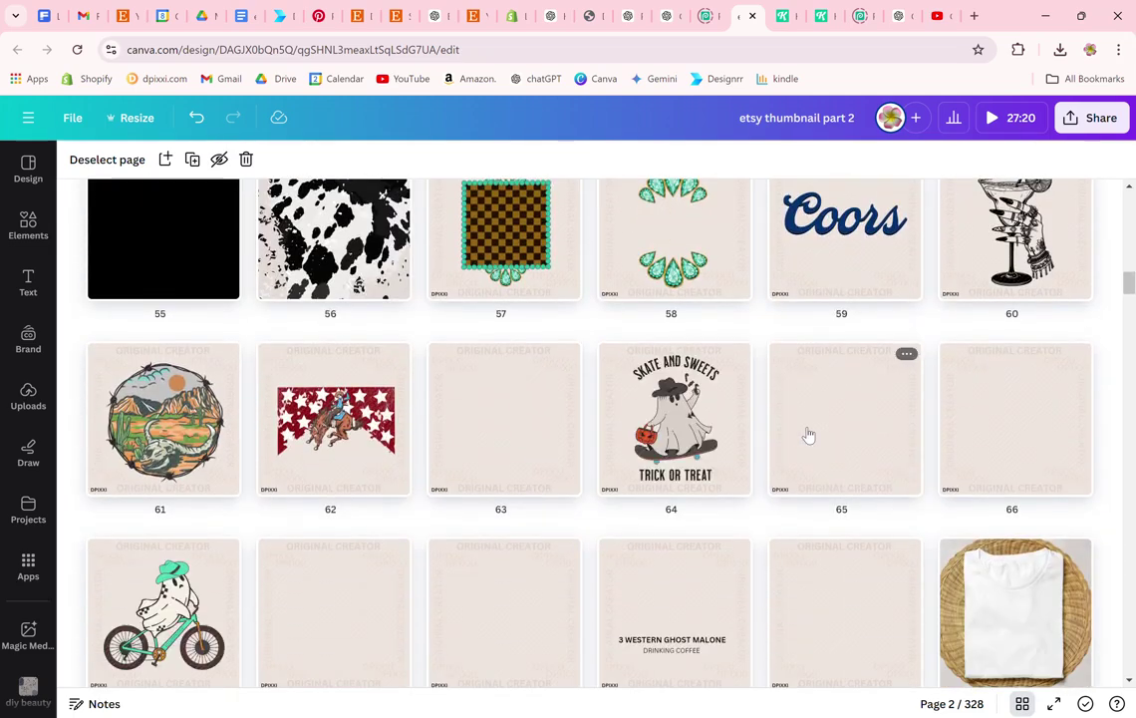
{"action": "scroll", "coordinate": [806, 468], "scroll_direction": "up", "scroll_amount": 20}
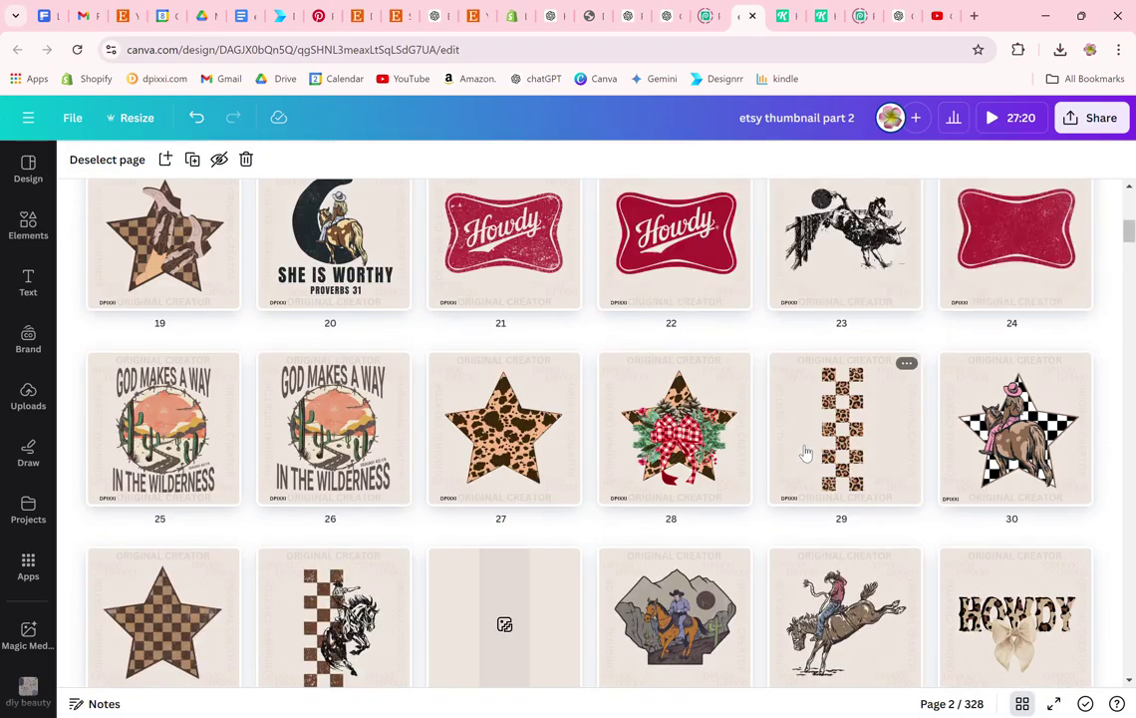
{"action": "scroll", "coordinate": [806, 453], "scroll_direction": "up", "scroll_amount": 5}
{"action": "scroll", "coordinate": [806, 454], "scroll_direction": "up", "scroll_amount": 5}
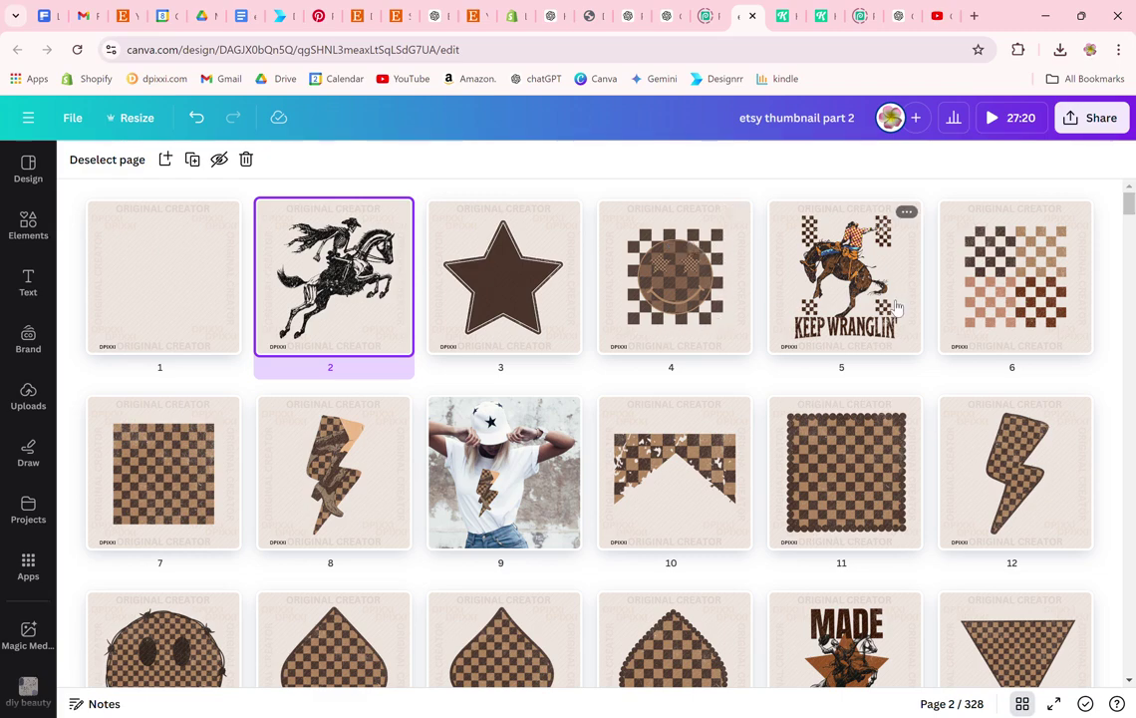
Add a blank page after page 1 of the design and open the elements library
{"action": "double_click", "coordinate": [157, 299]}
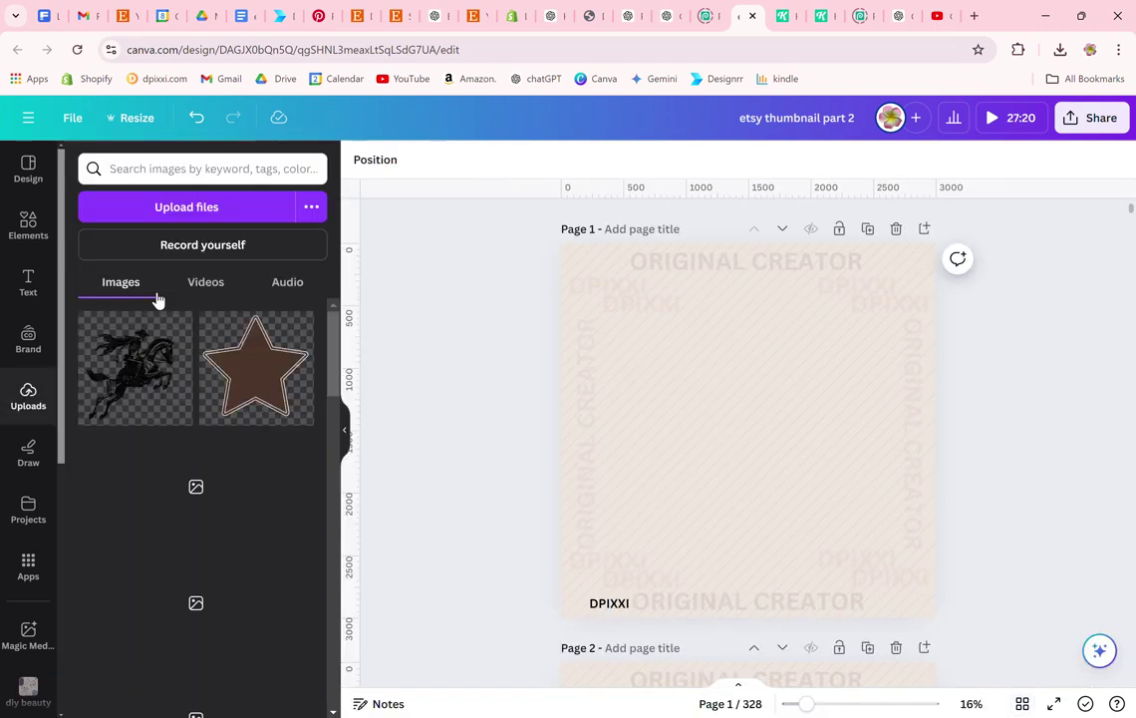
{"action": "left_click", "coordinate": [924, 229]}
{"action": "left_click", "coordinate": [29, 222]}
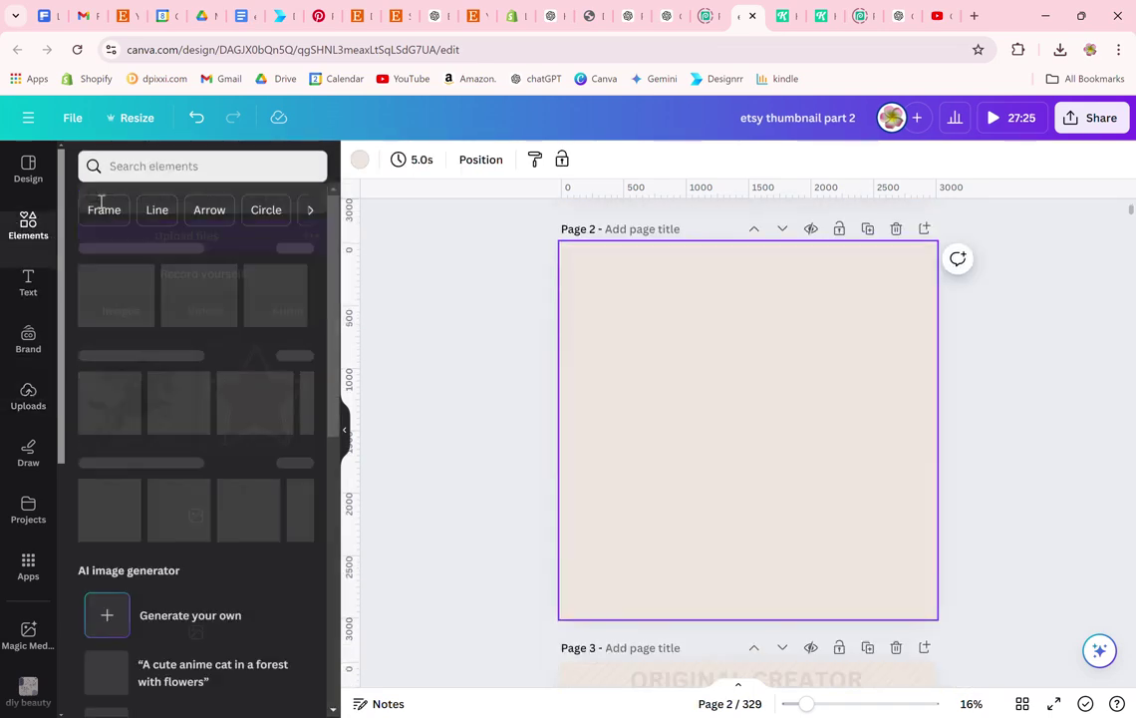
Search the Canva graphics for "checker" and try the black checkerboard on the blank page 2
{"action": "left_click", "coordinate": [160, 168]}
{"action": "type", "text": "checker"}
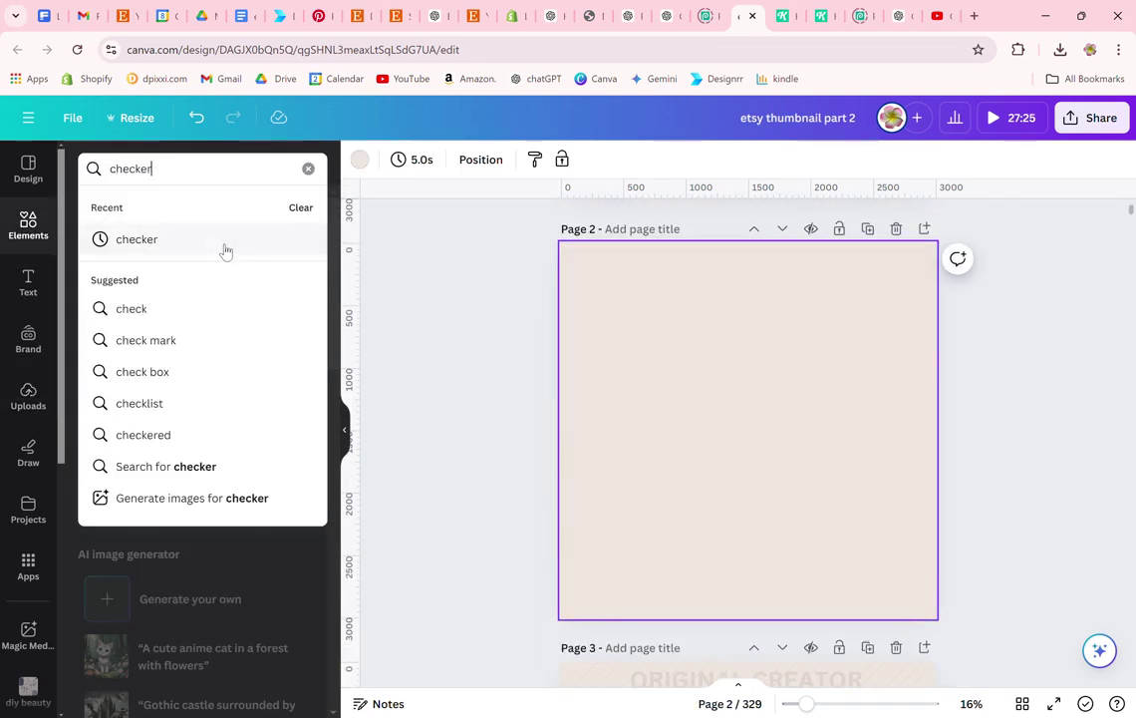
{"action": "left_click", "coordinate": [225, 249]}
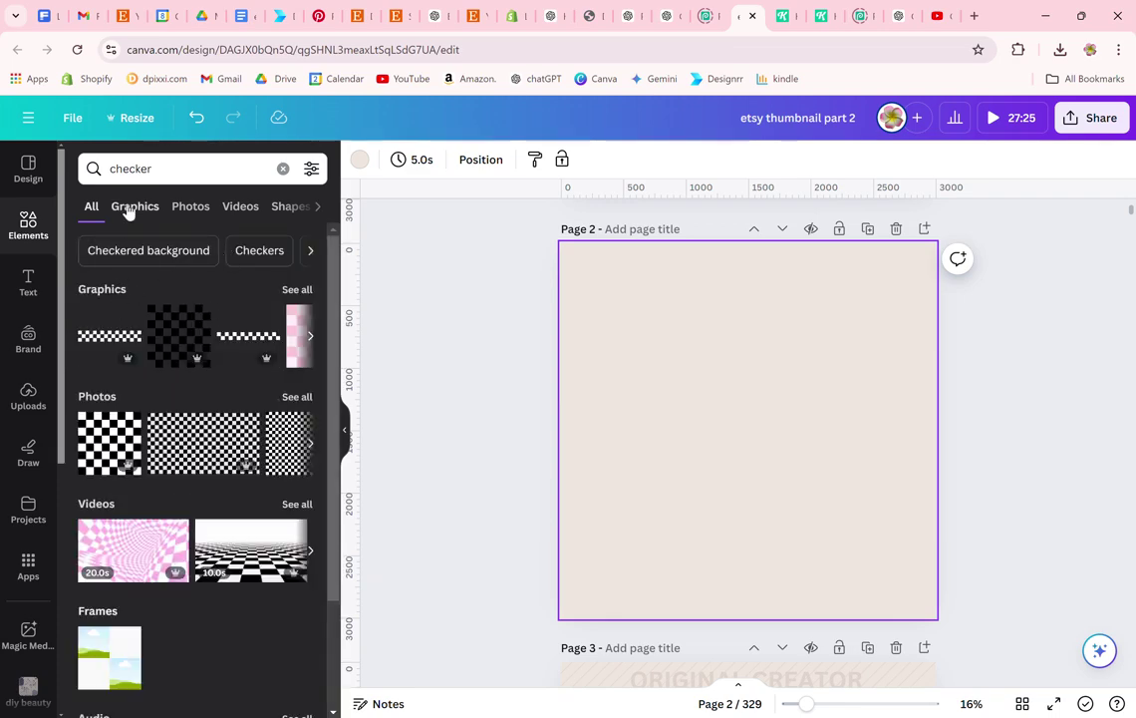
{"action": "left_click", "coordinate": [131, 207]}
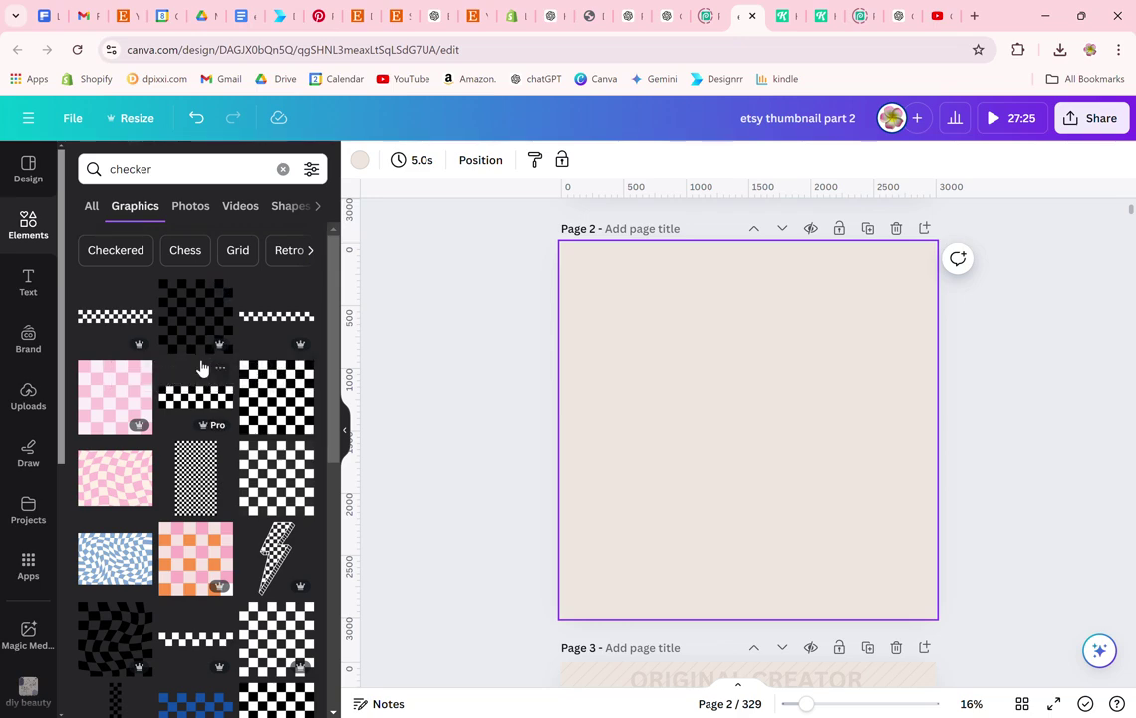
{"action": "left_click", "coordinate": [200, 327]}
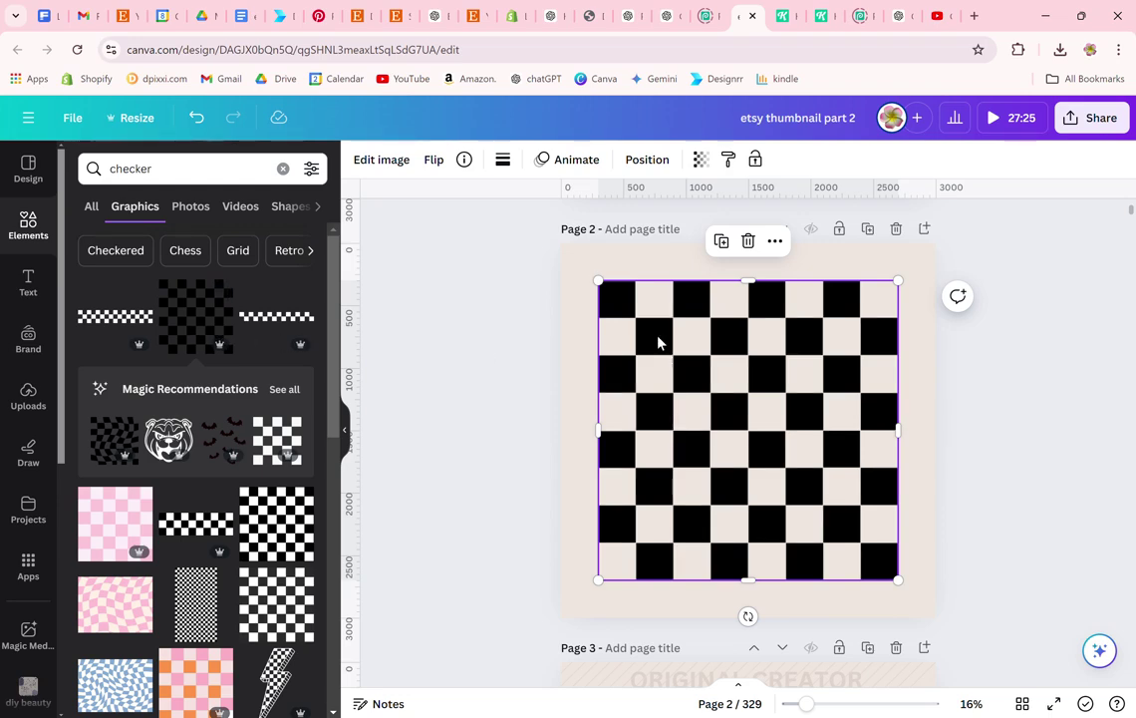
{"action": "key", "text": "Delete"}
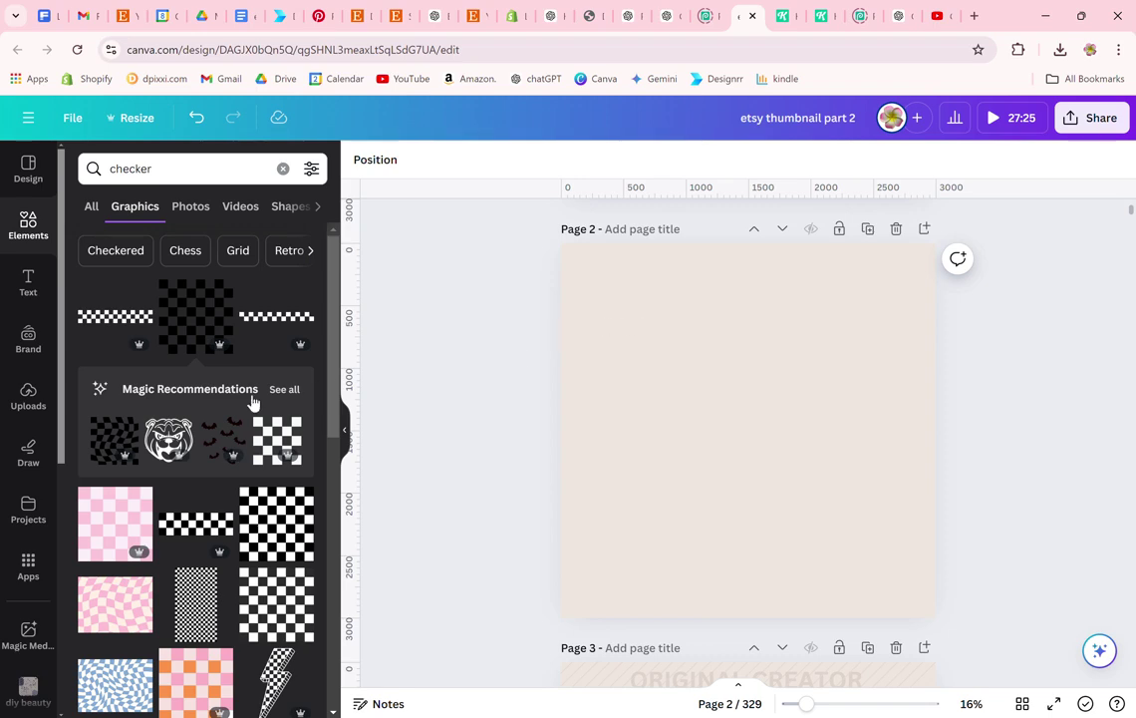
Add the blue speckled checkerboard graphic to page 2, rotate it upright and enlarge it to nearly the full page height
{"action": "scroll", "coordinate": [195, 401], "scroll_direction": "down", "scroll_amount": 1}
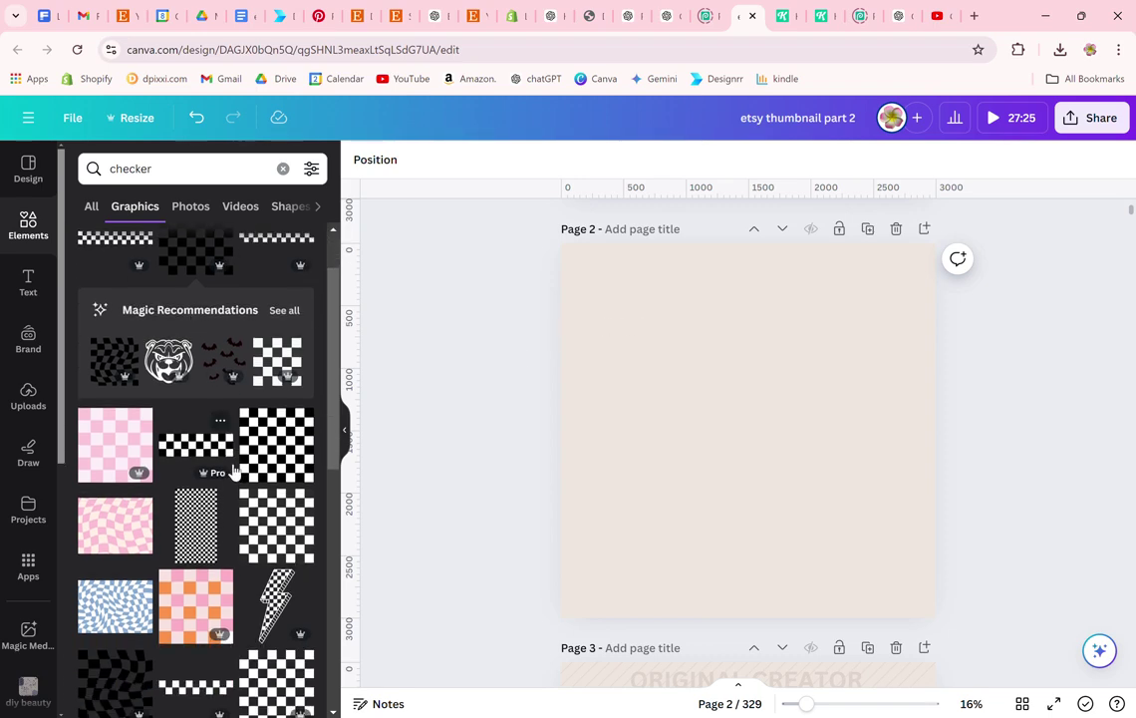
{"action": "scroll", "coordinate": [232, 469], "scroll_direction": "down", "scroll_amount": 4}
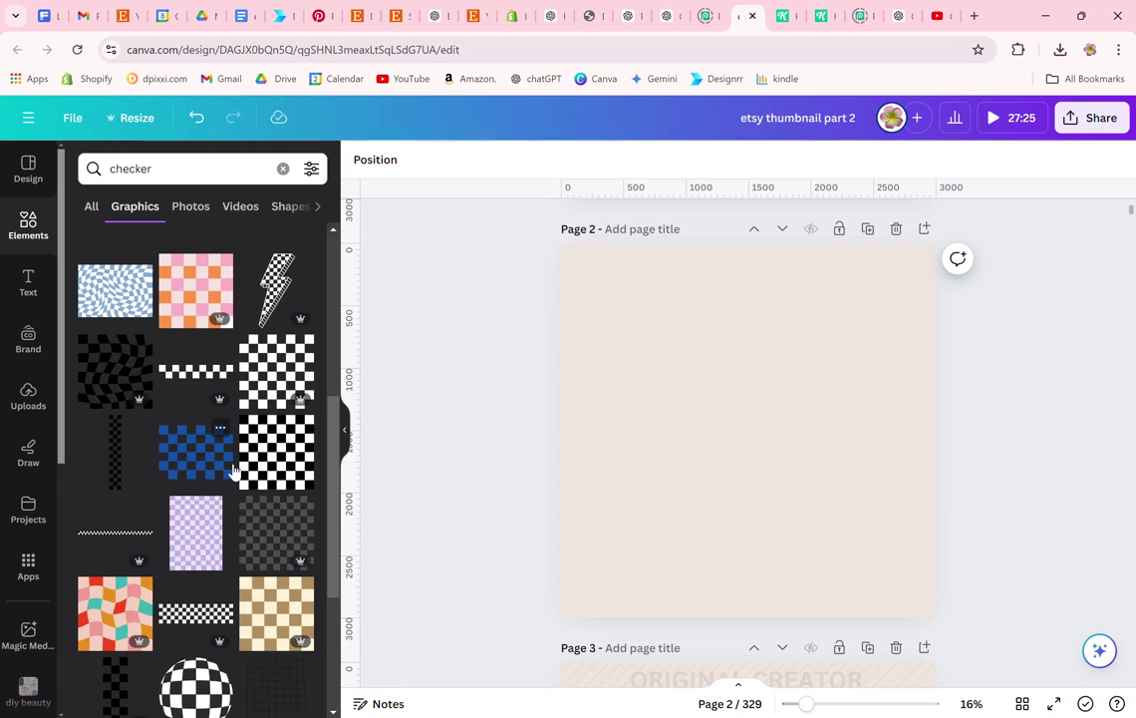
{"action": "left_click", "coordinate": [196, 469]}
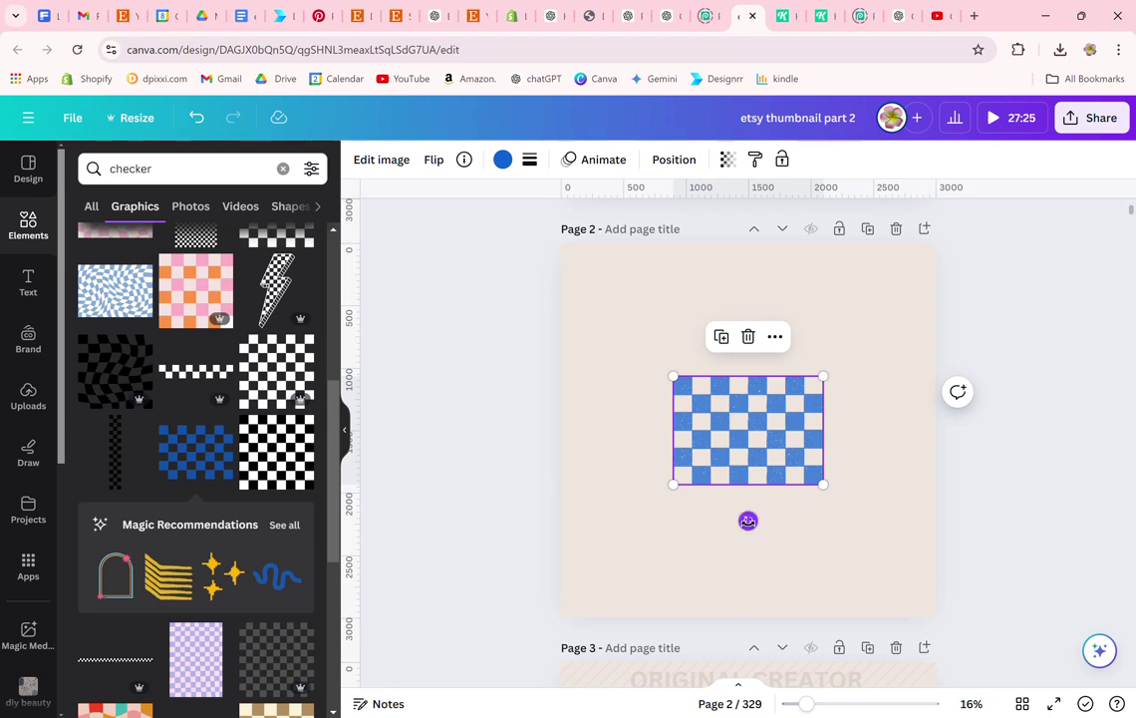
{"action": "left_click_drag", "start_coordinate": [747, 520], "coordinate": [640, 432]}
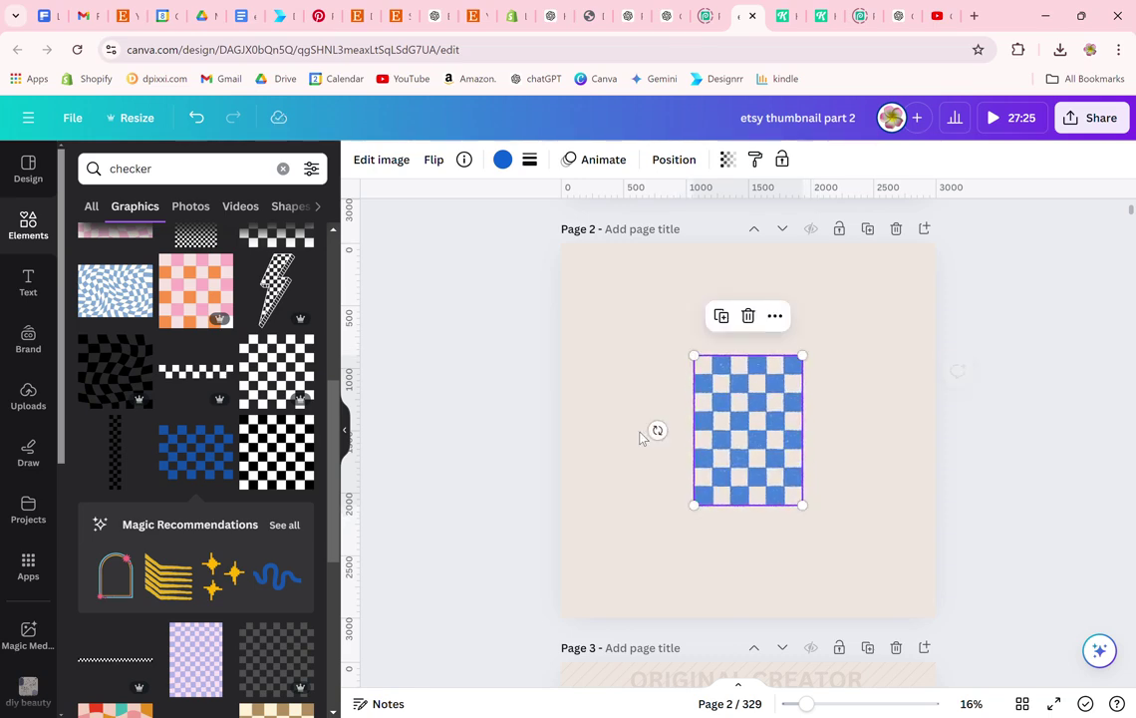
{"action": "left_click_drag", "start_coordinate": [689, 353], "coordinate": [621, 255]}
{"action": "left_click_drag", "start_coordinate": [799, 501], "coordinate": [895, 600]}
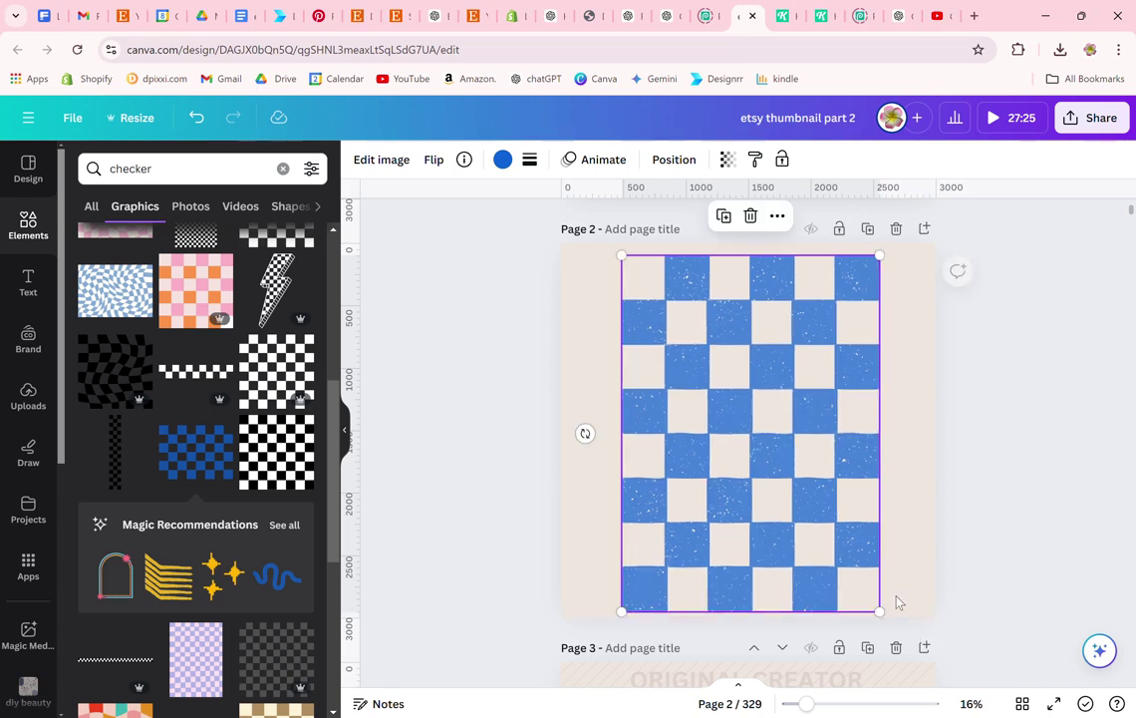
Download only page 2 as an SVG with a transparent background
{"action": "left_click", "coordinate": [1070, 123]}
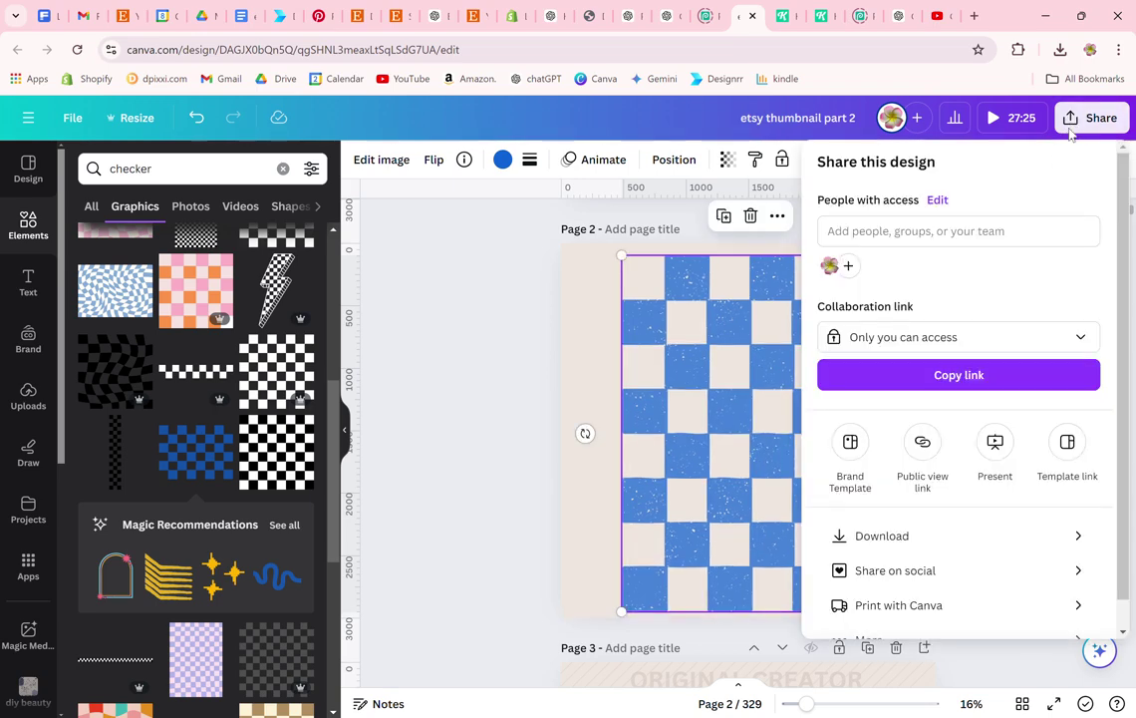
{"action": "left_click", "coordinate": [915, 543]}
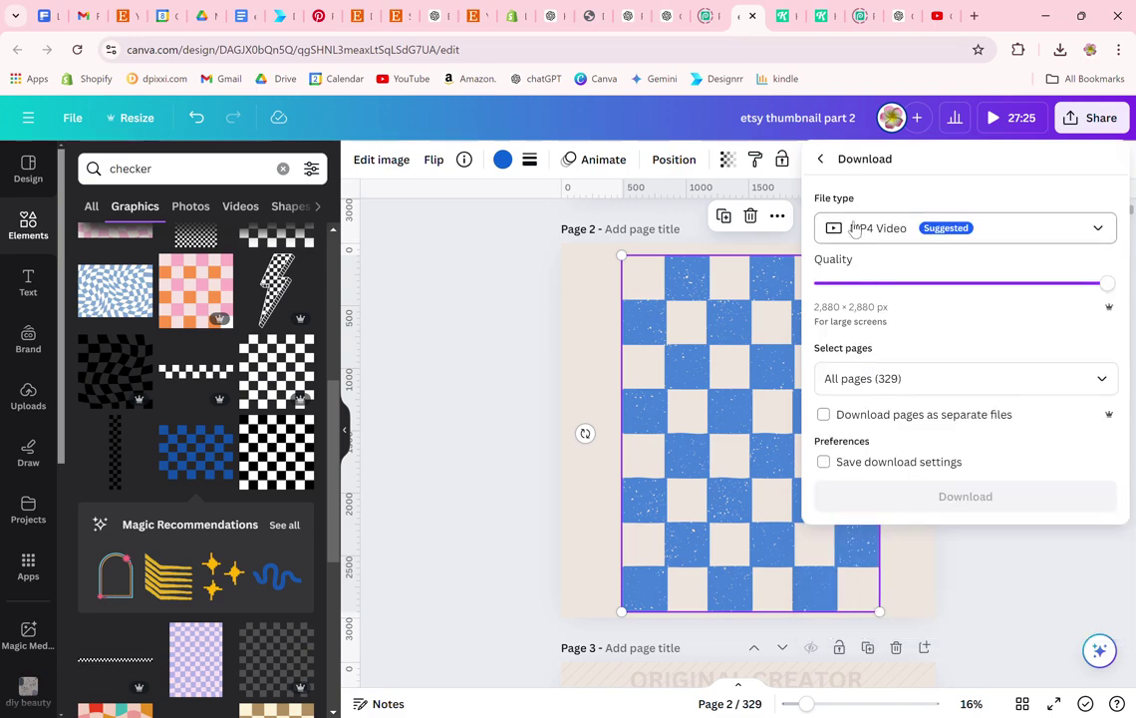
{"action": "left_click", "coordinate": [859, 228]}
{"action": "left_click", "coordinate": [880, 459]}
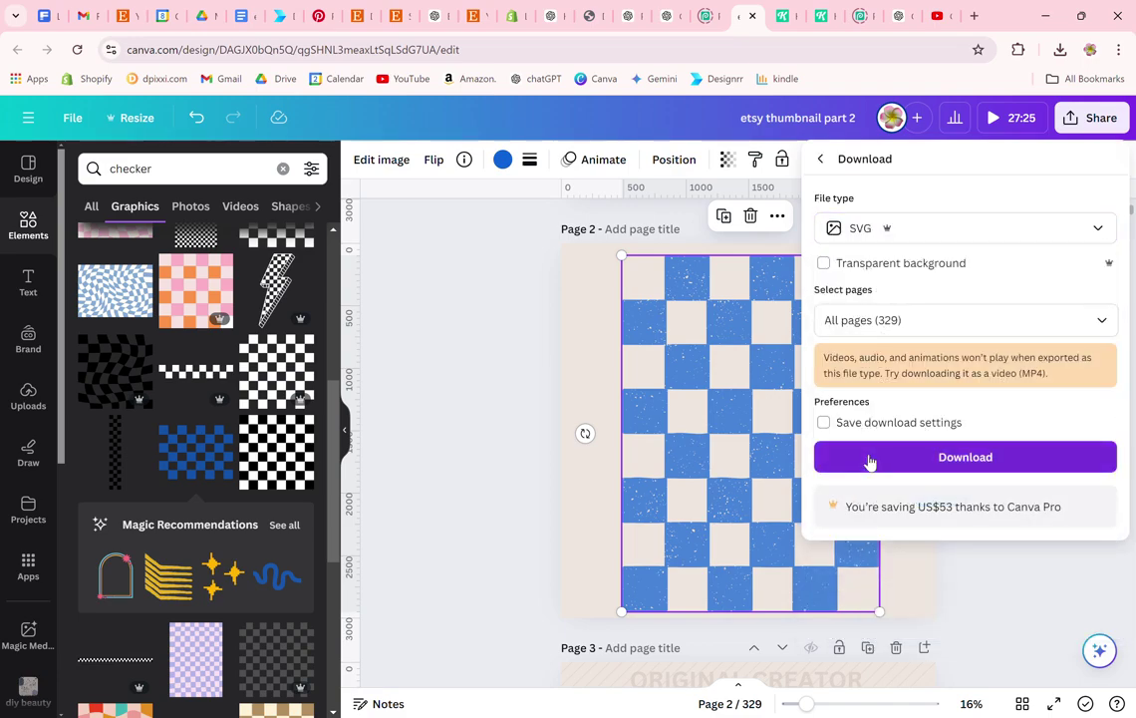
{"action": "left_click", "coordinate": [852, 263]}
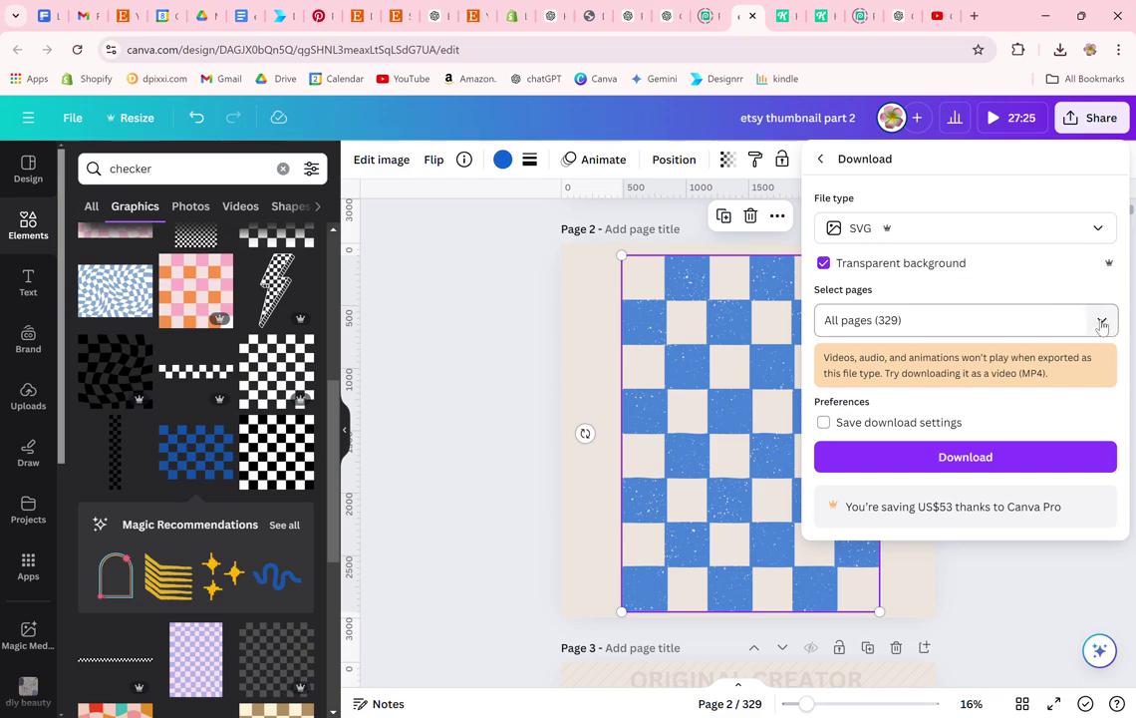
{"action": "left_click", "coordinate": [1101, 321]}
{"action": "left_click", "coordinate": [1089, 364]}
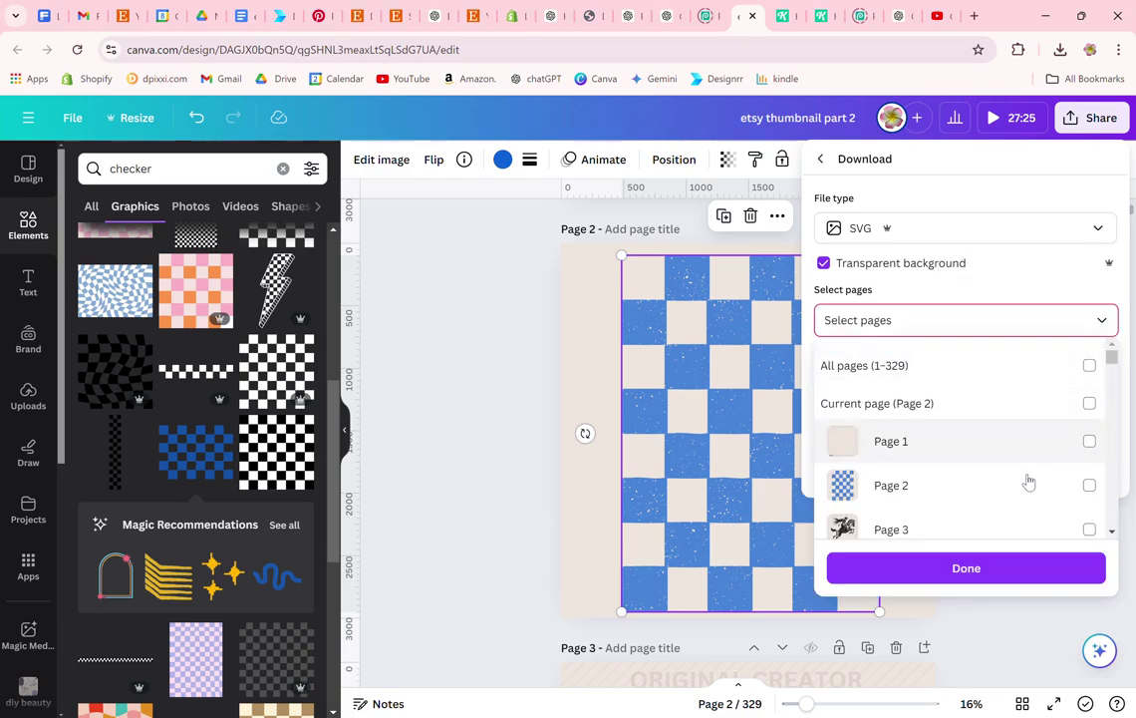
{"action": "left_click", "coordinate": [1089, 486]}
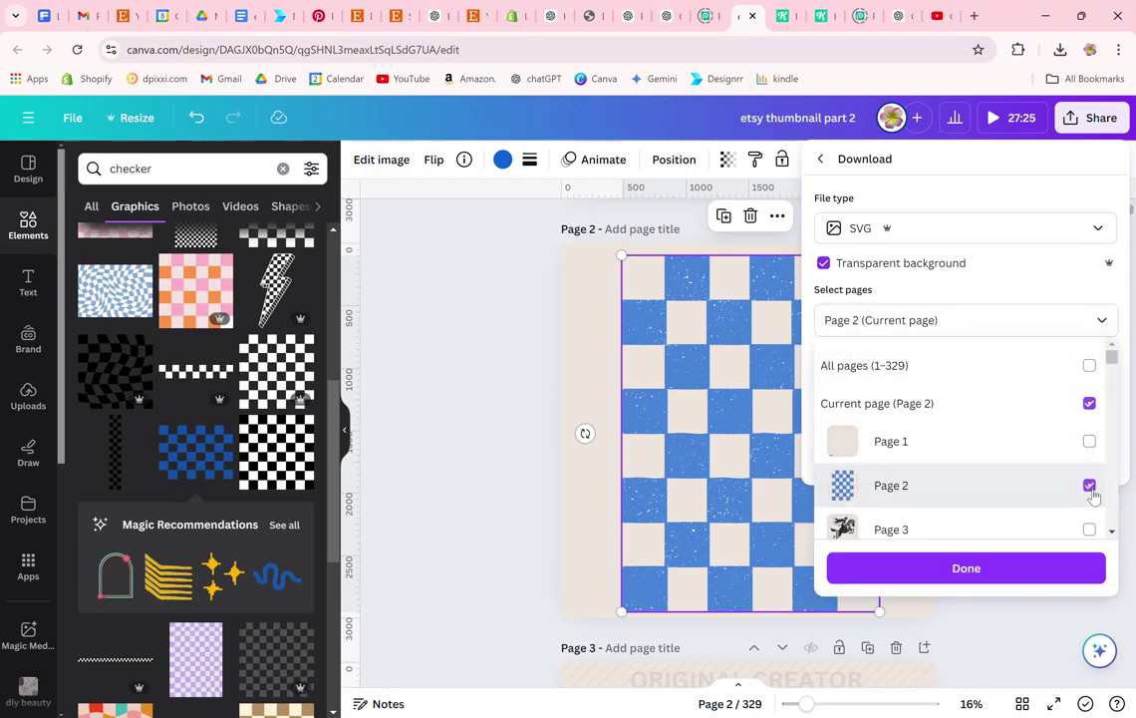
{"action": "left_click", "coordinate": [1007, 565]}
{"action": "left_click", "coordinate": [959, 466]}
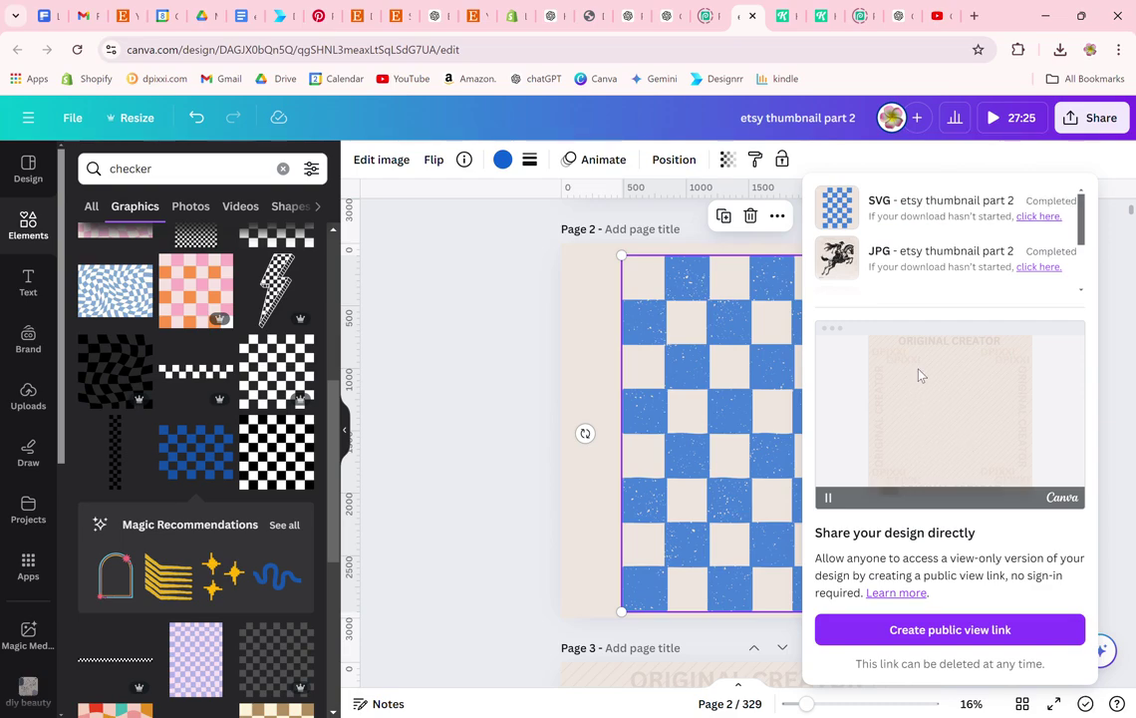
Switch to the Kittl project, move the bucking horse off the black checkerboard and delete the checkerboard
{"action": "left_click", "coordinate": [1047, 8]}
{"action": "key", "text": "alt+Tab"}
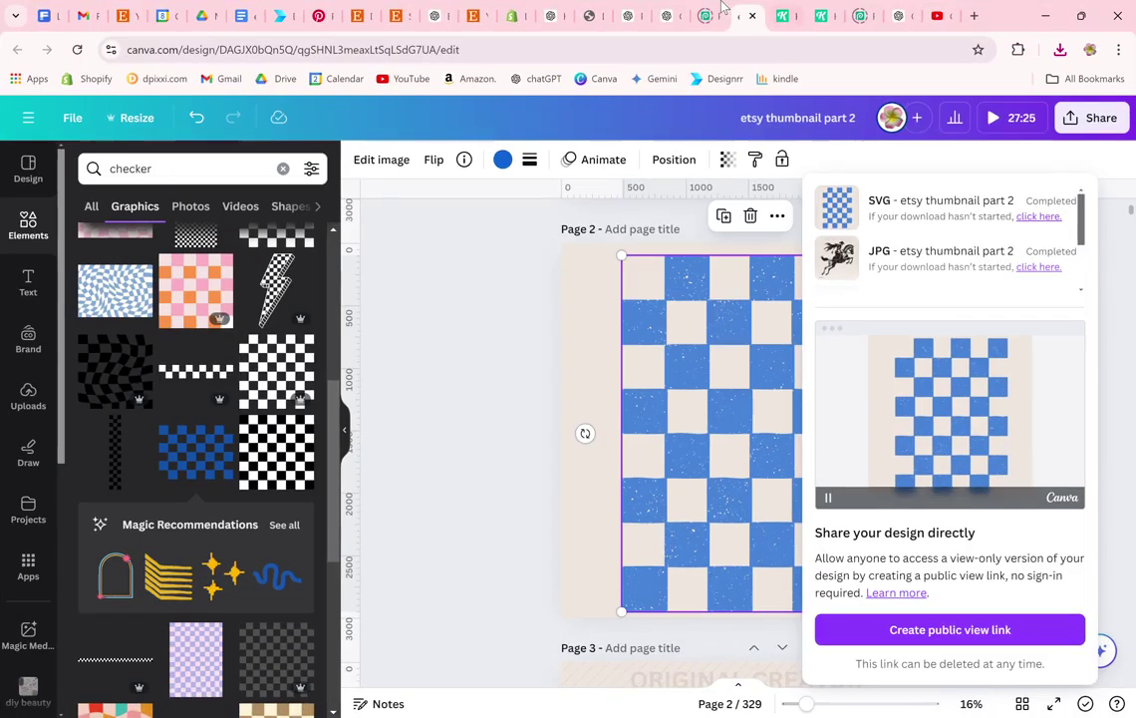
{"action": "left_click", "coordinate": [815, 17]}
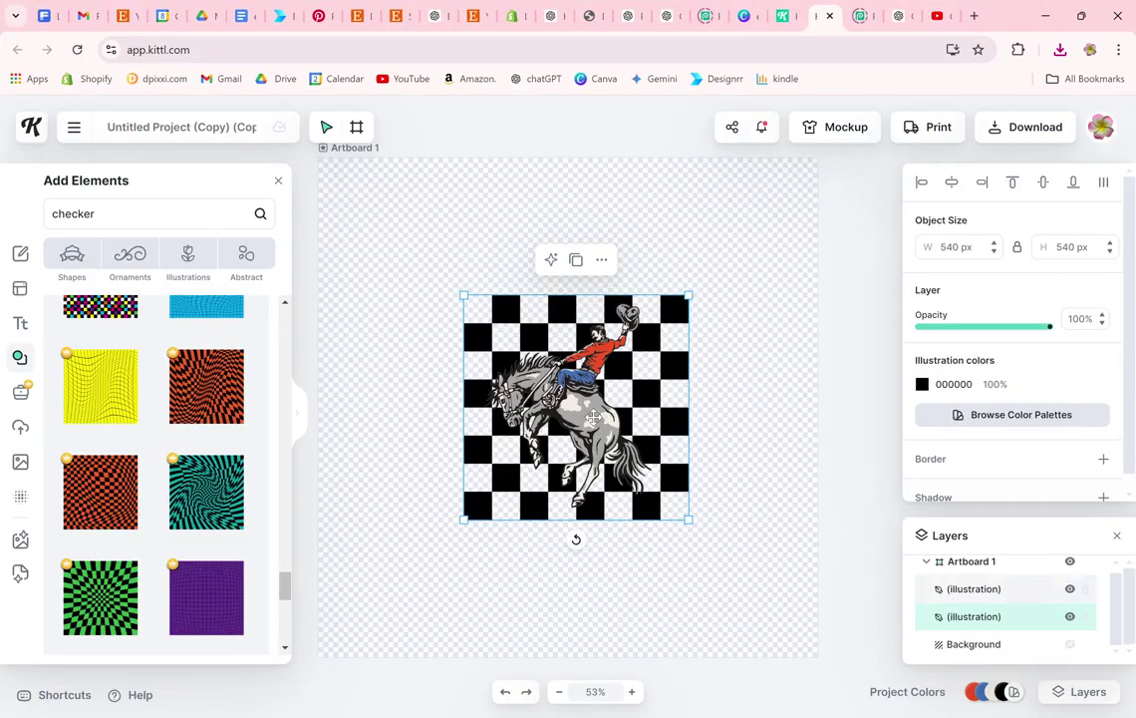
{"action": "left_click_drag", "start_coordinate": [583, 379], "coordinate": [647, 391]}
{"action": "left_click", "coordinate": [649, 394]}
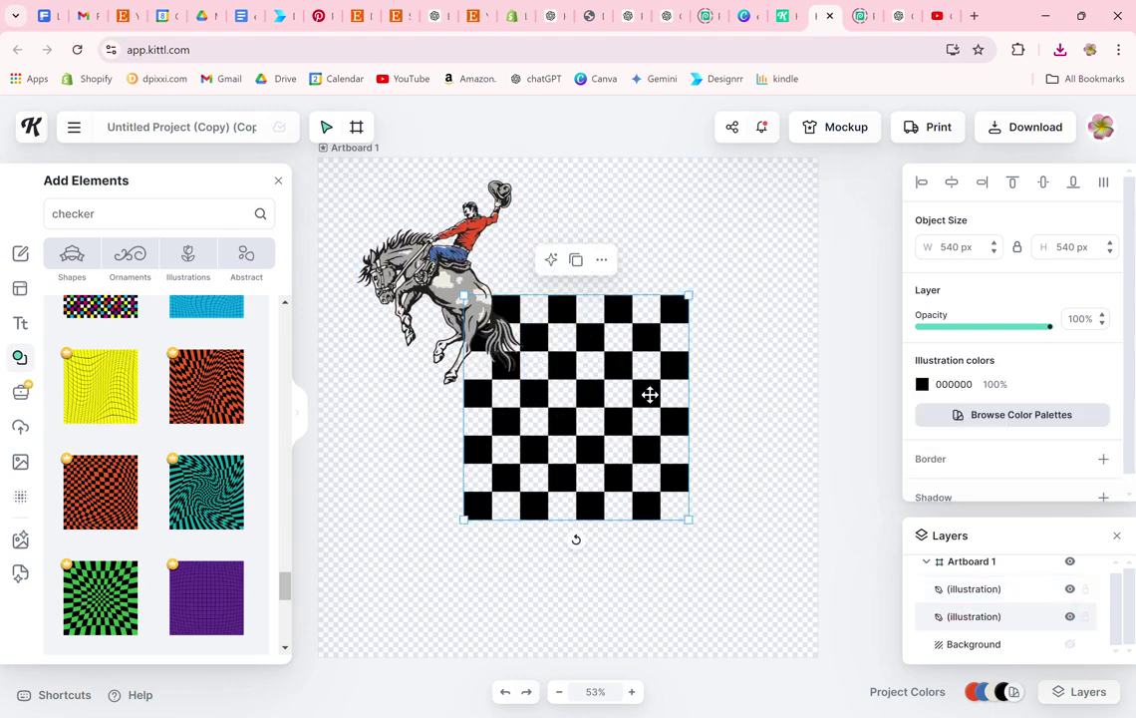
{"action": "key", "text": "Delete"}
Upload the downloaded blue checkerboard SVG from the Downloads folder to the Kittl project
{"action": "left_click", "coordinate": [20, 429]}
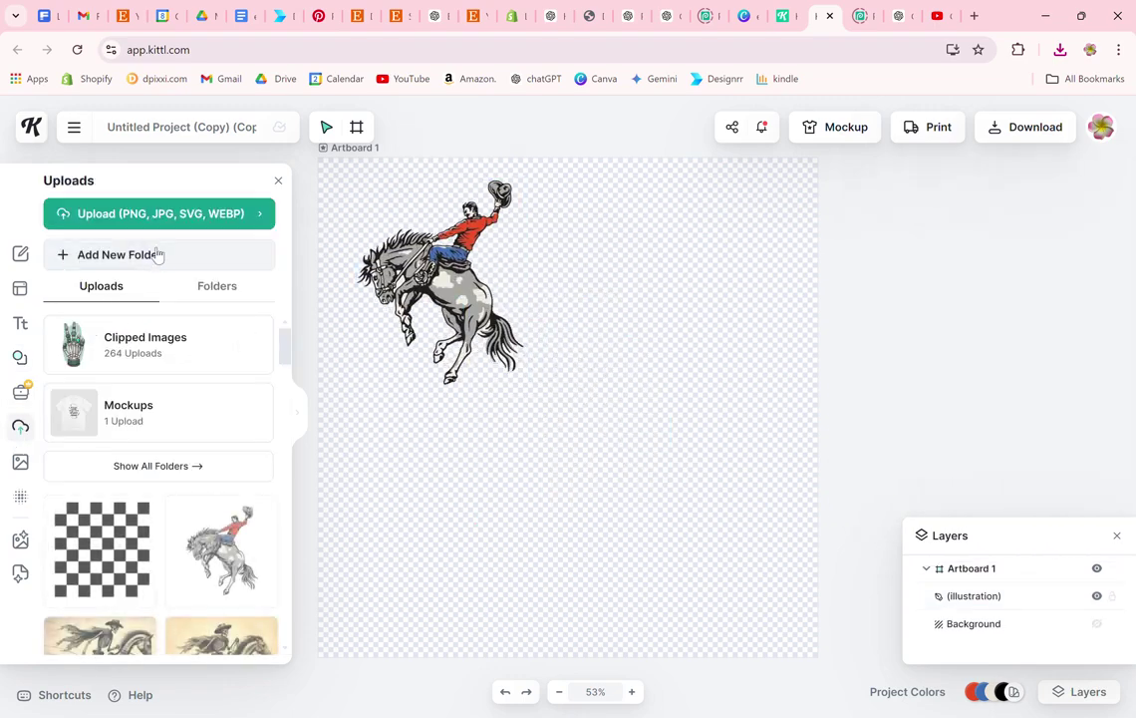
{"action": "left_click", "coordinate": [190, 213]}
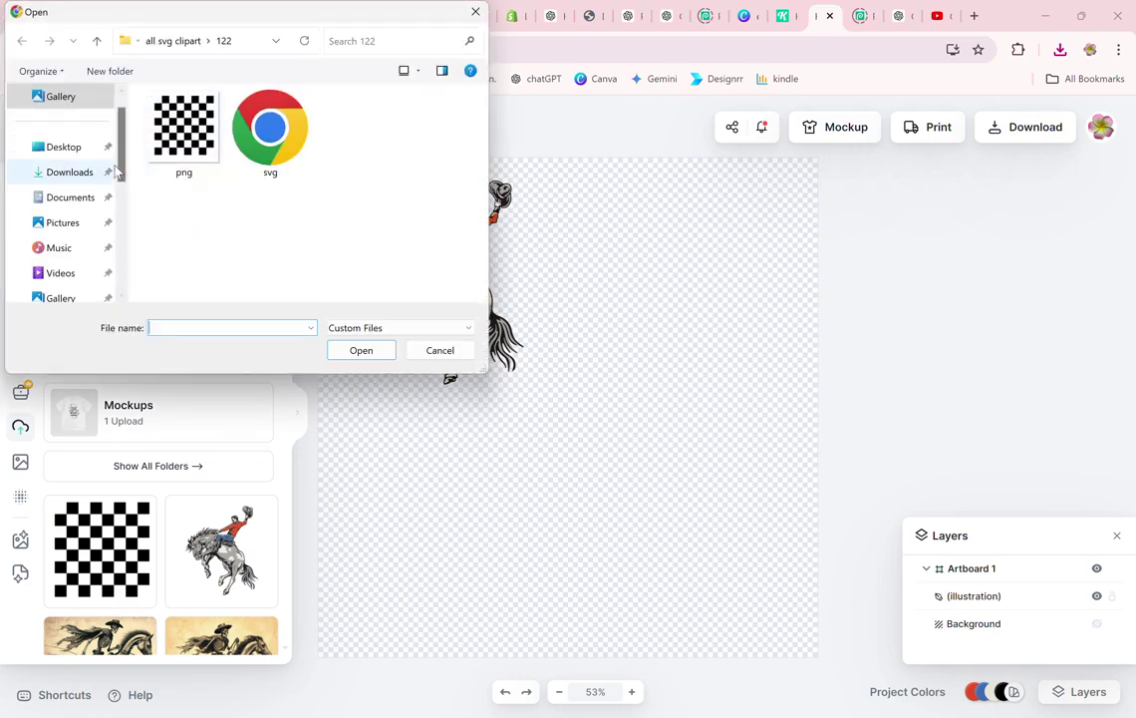
{"action": "left_click", "coordinate": [90, 170]}
{"action": "double_click", "coordinate": [179, 122]}
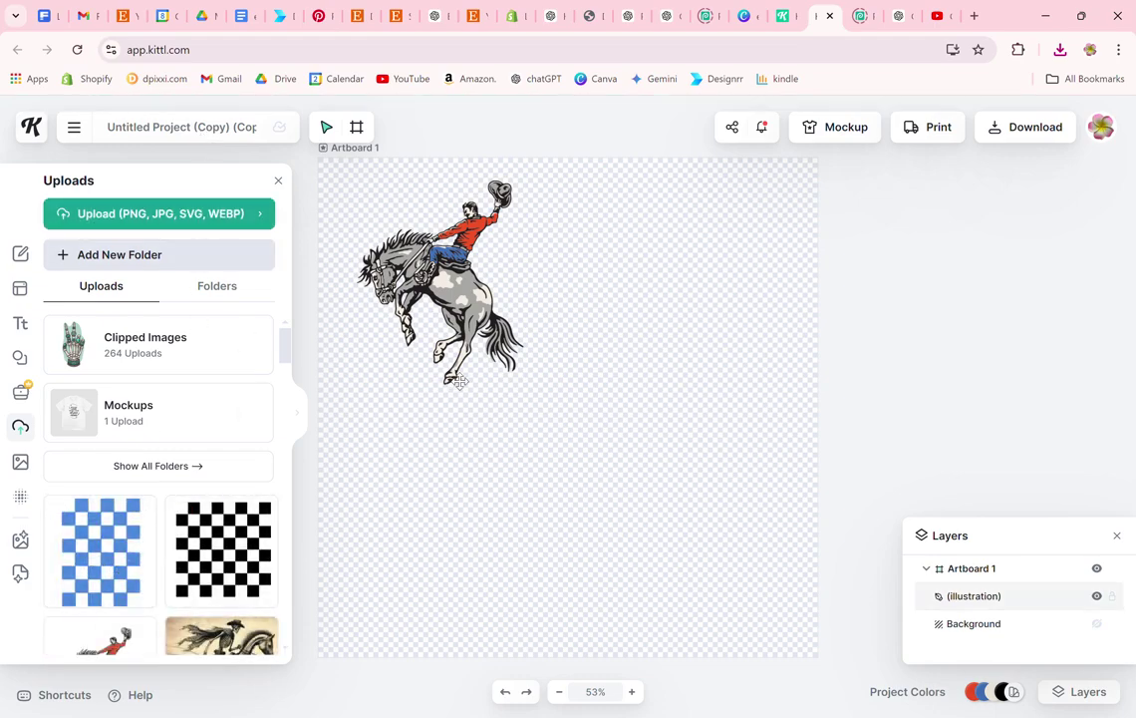
Place the blue checkerboard on the artboard and enlarge it to about 705 by 972 px
{"action": "left_click_drag", "start_coordinate": [583, 342], "coordinate": [584, 344]}
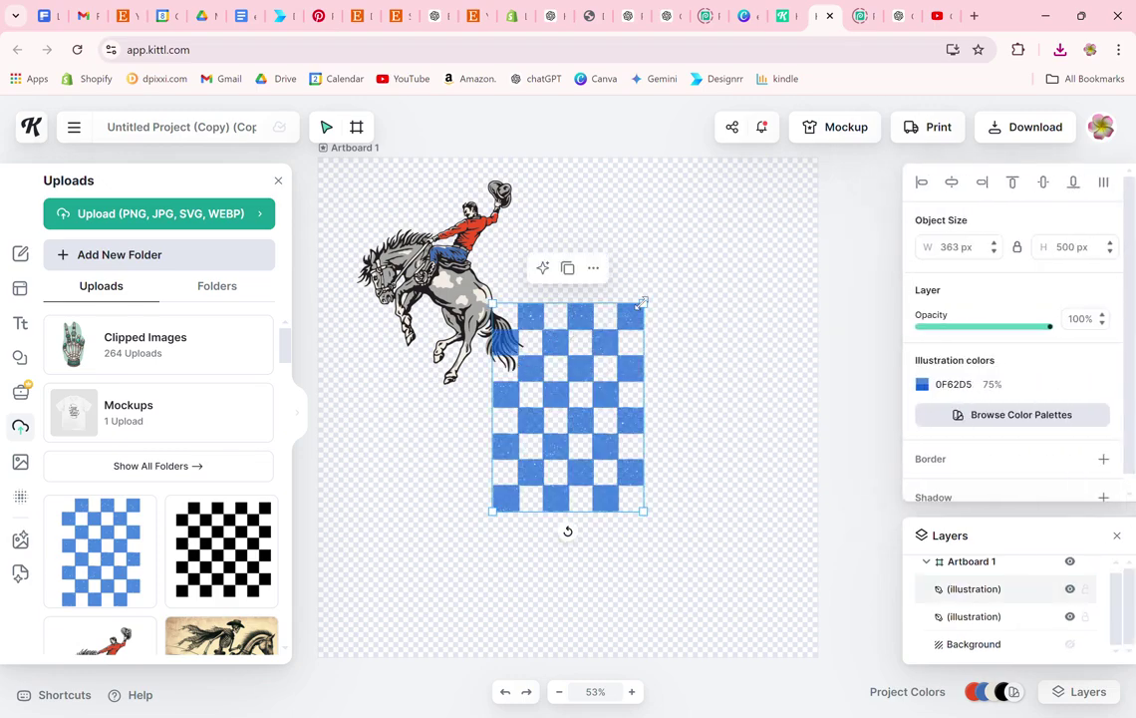
{"action": "left_click_drag", "start_coordinate": [645, 297], "coordinate": [717, 203]}
{"action": "left_click_drag", "start_coordinate": [493, 511], "coordinate": [422, 605]}
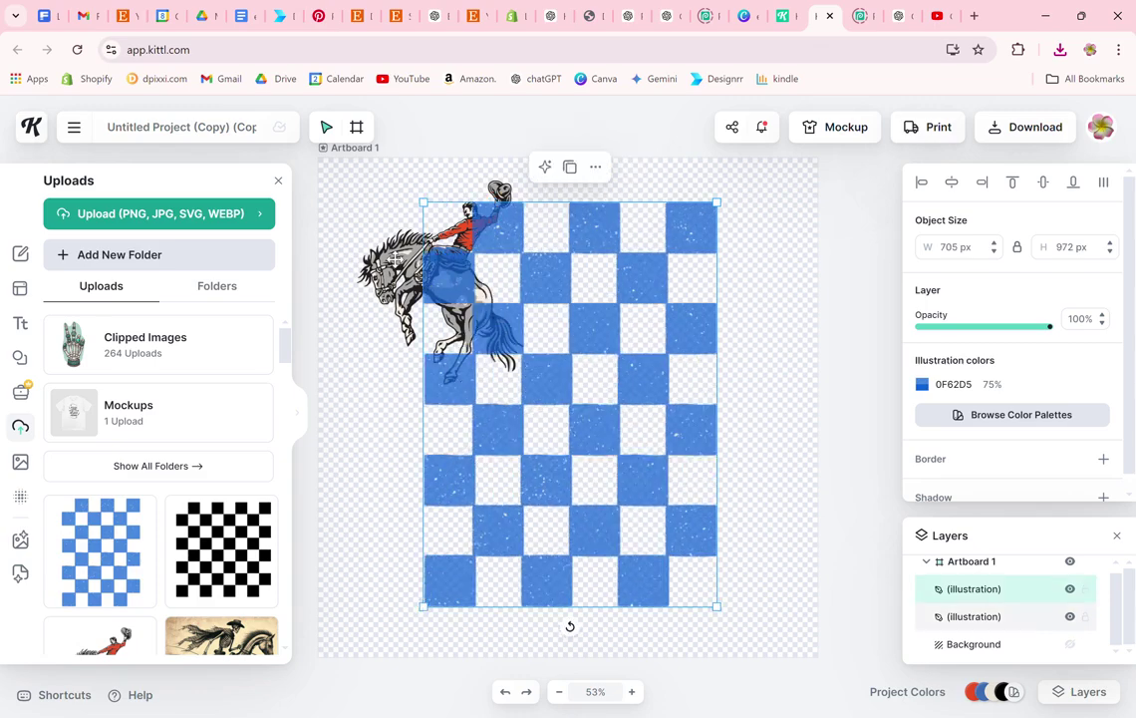
Move the bucking horse onto the blue checkerboard and bring it to the front
{"action": "left_click_drag", "start_coordinate": [395, 257], "coordinate": [406, 347]}
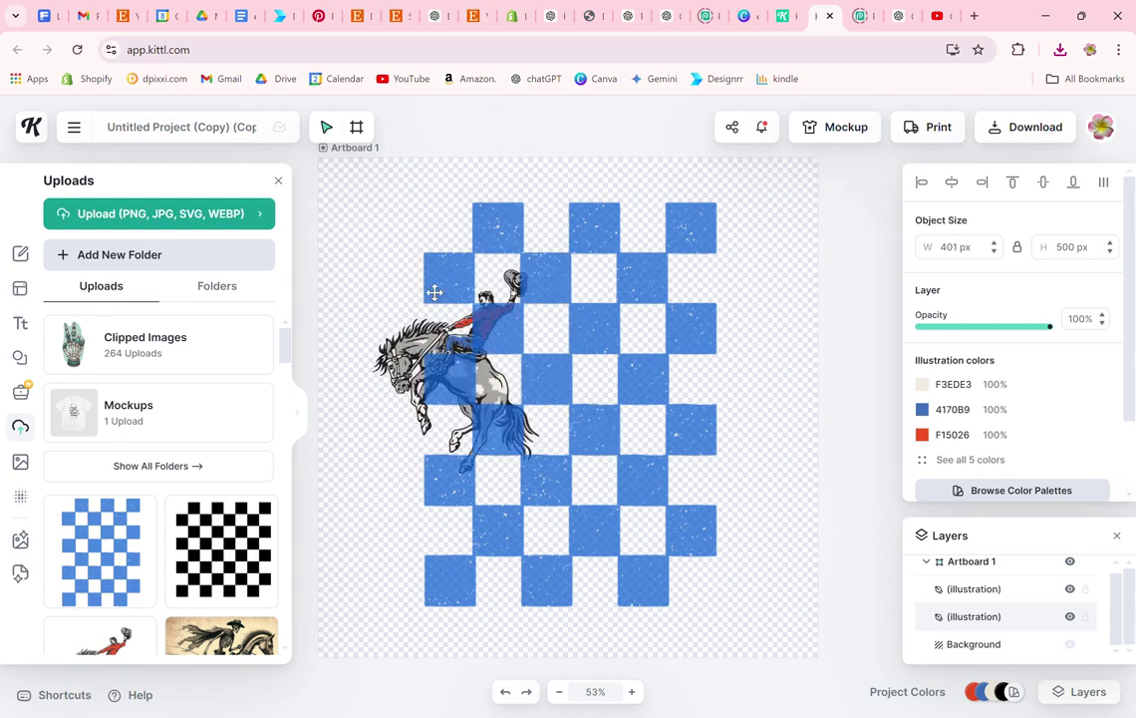
{"action": "left_click", "coordinate": [481, 233]}
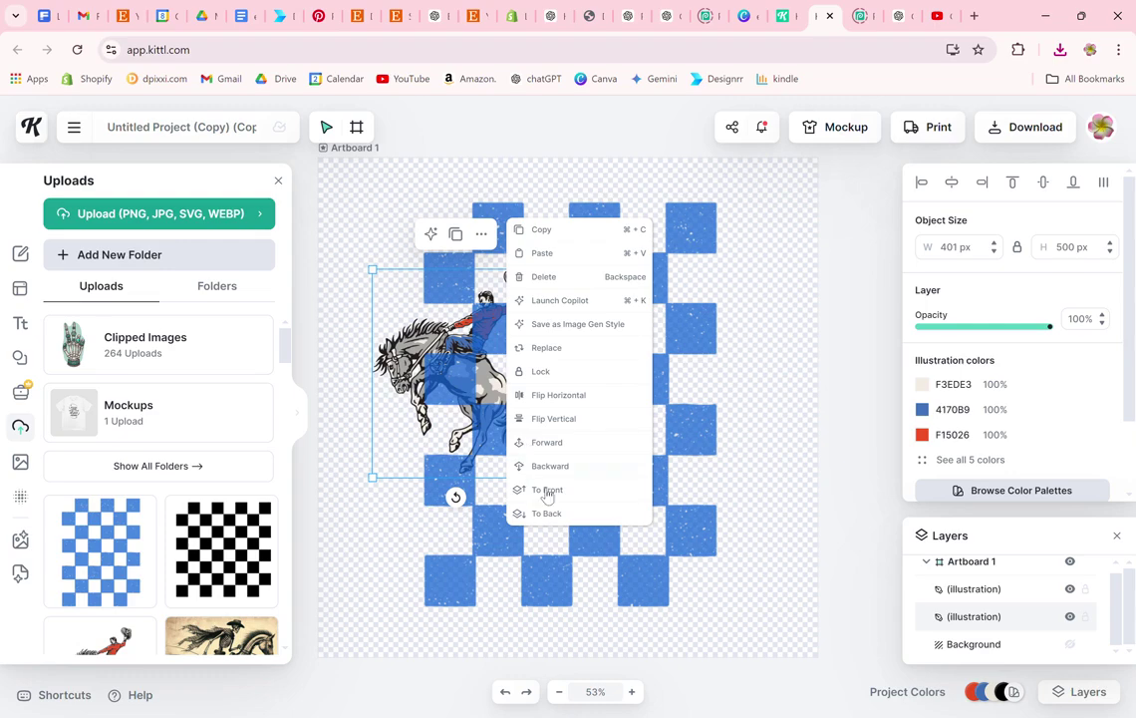
{"action": "left_click", "coordinate": [561, 490]}
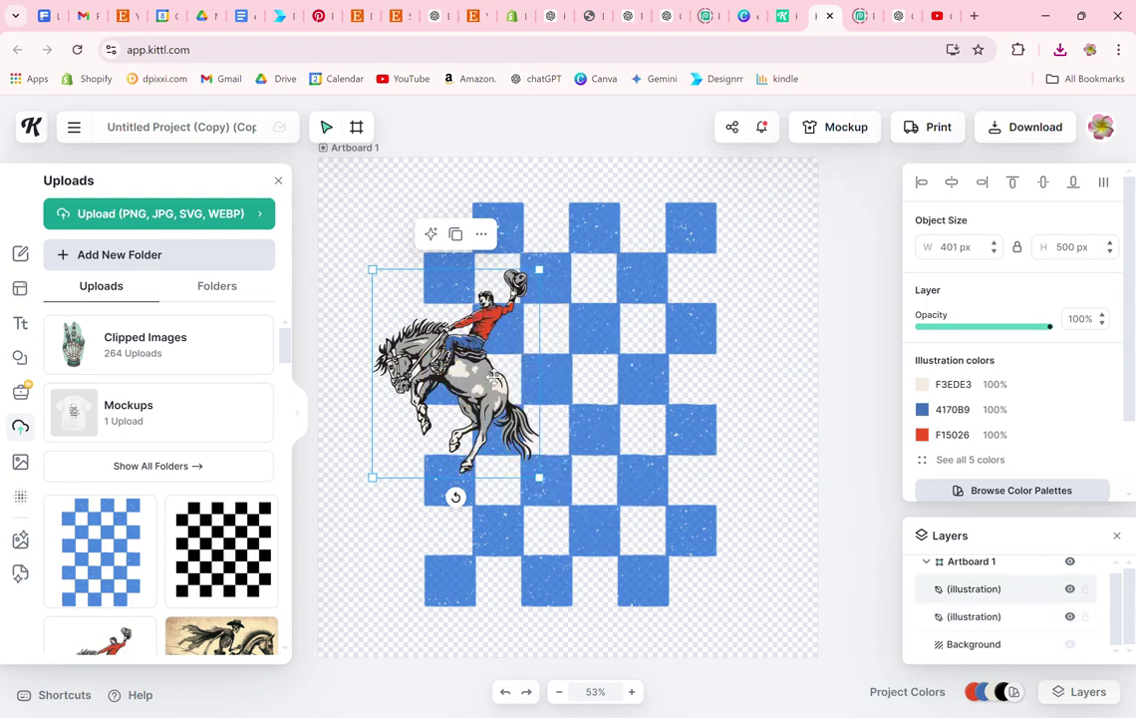
Enlarge the bucking horse to about 670 by 836 px and center it horizontally over the checkerboard
{"action": "left_click_drag", "start_coordinate": [439, 336], "coordinate": [521, 323]}
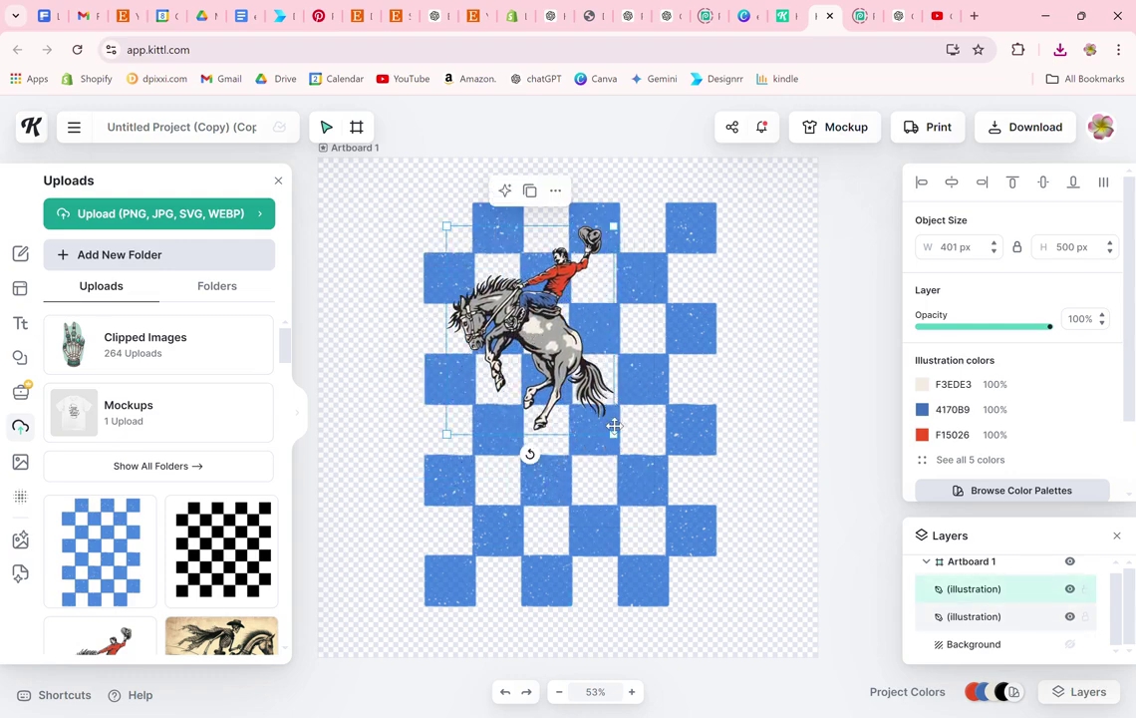
{"action": "left_click_drag", "start_coordinate": [663, 563], "coordinate": [674, 619]}
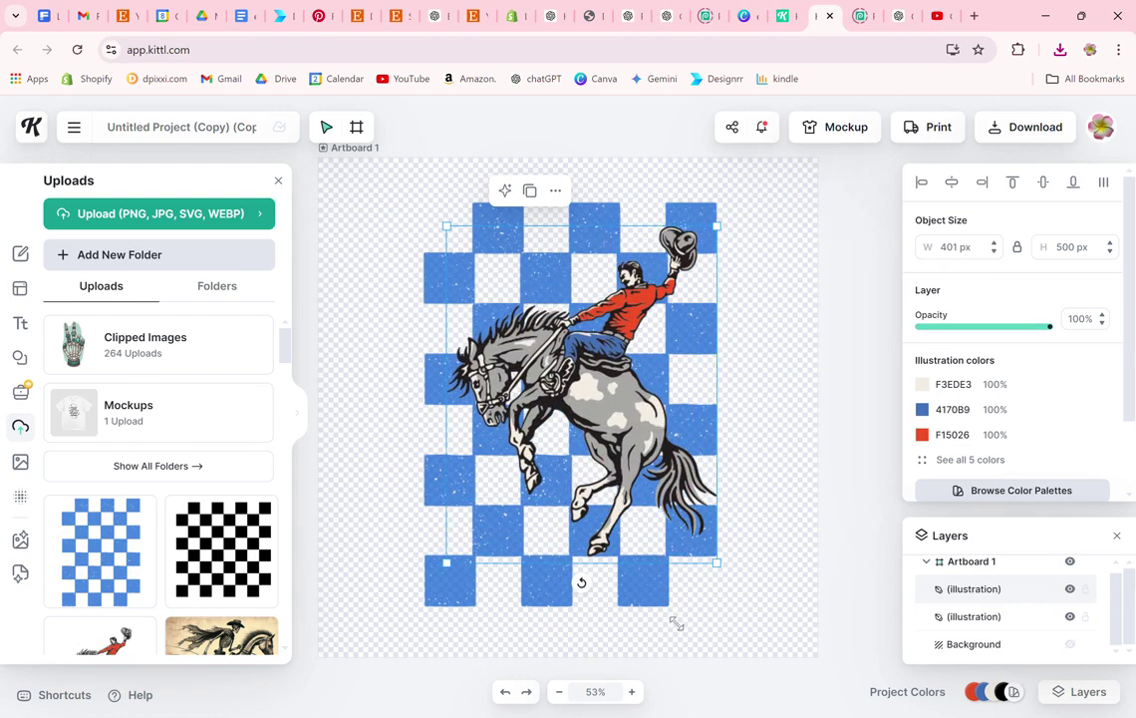
{"action": "left_click_drag", "start_coordinate": [609, 402], "coordinate": [602, 399]}
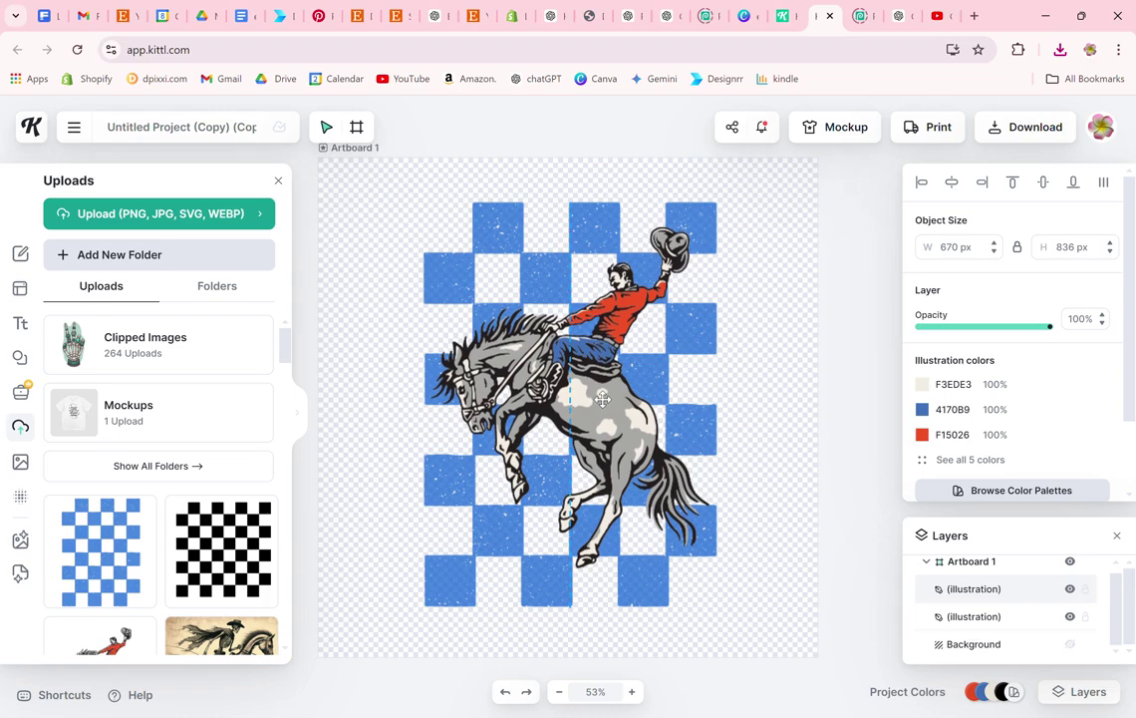
{"action": "left_click", "coordinate": [771, 444]}
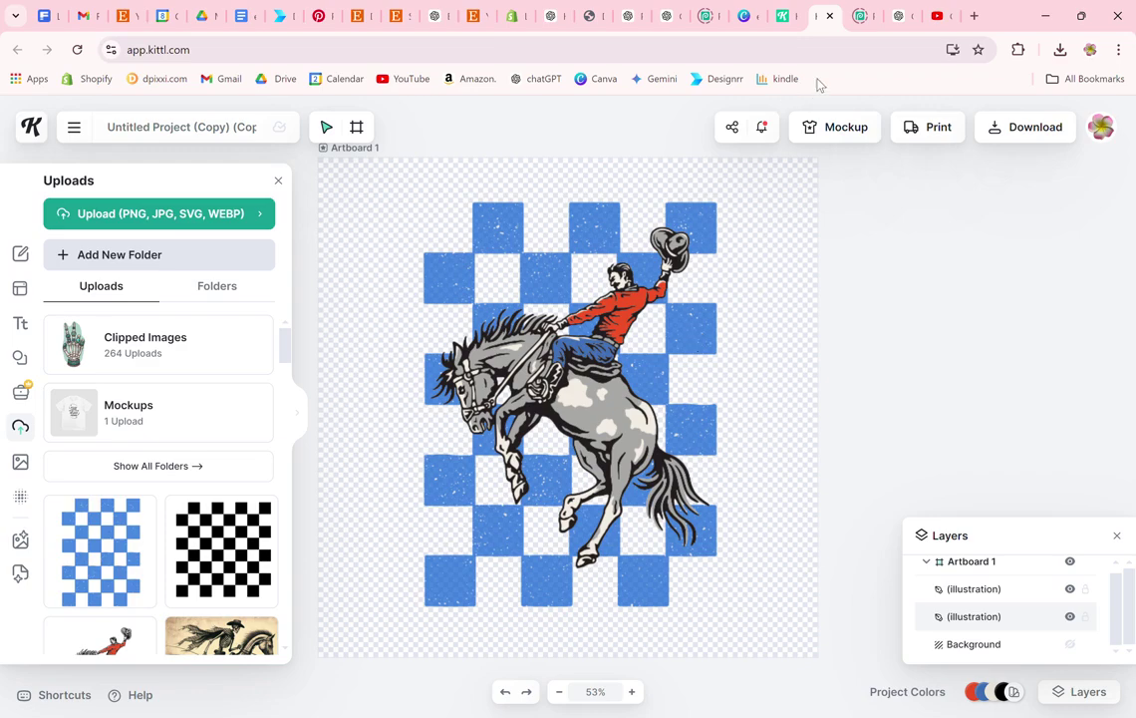
Switch to ChatGPT and ask "what is most men favorite color"
{"action": "left_click", "coordinate": [895, 17]}
{"action": "left_click", "coordinate": [662, 675]}
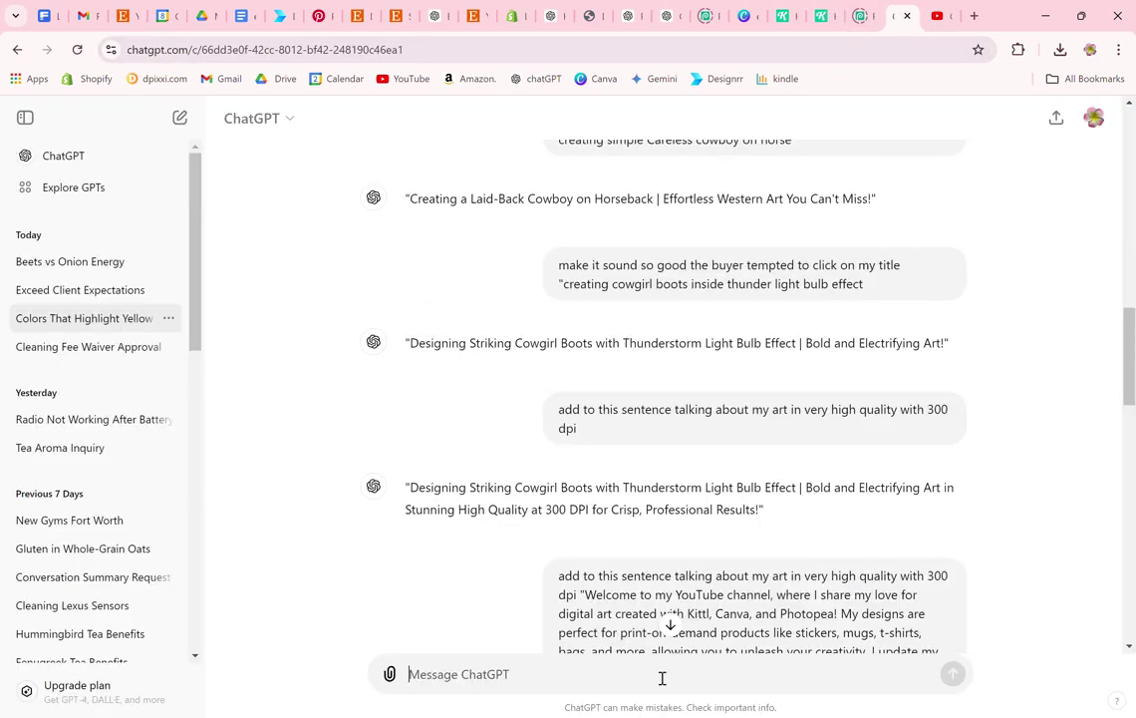
{"action": "type", "text": "what is most men favorite color"}
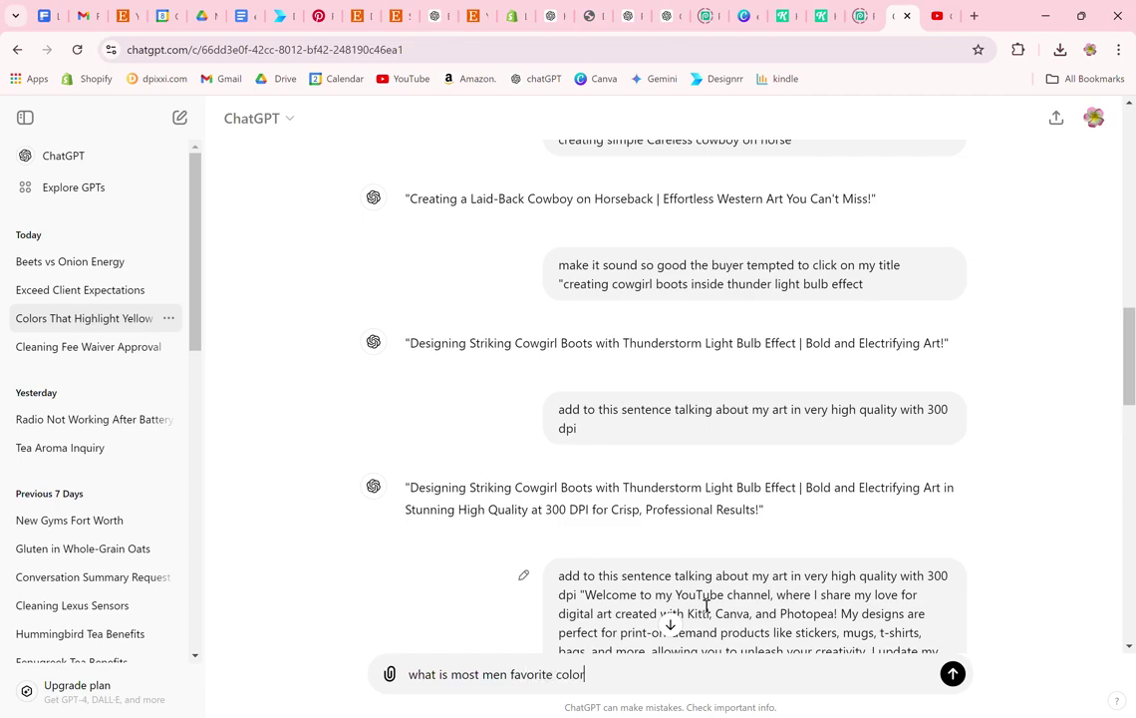
{"action": "key", "text": "Return"}
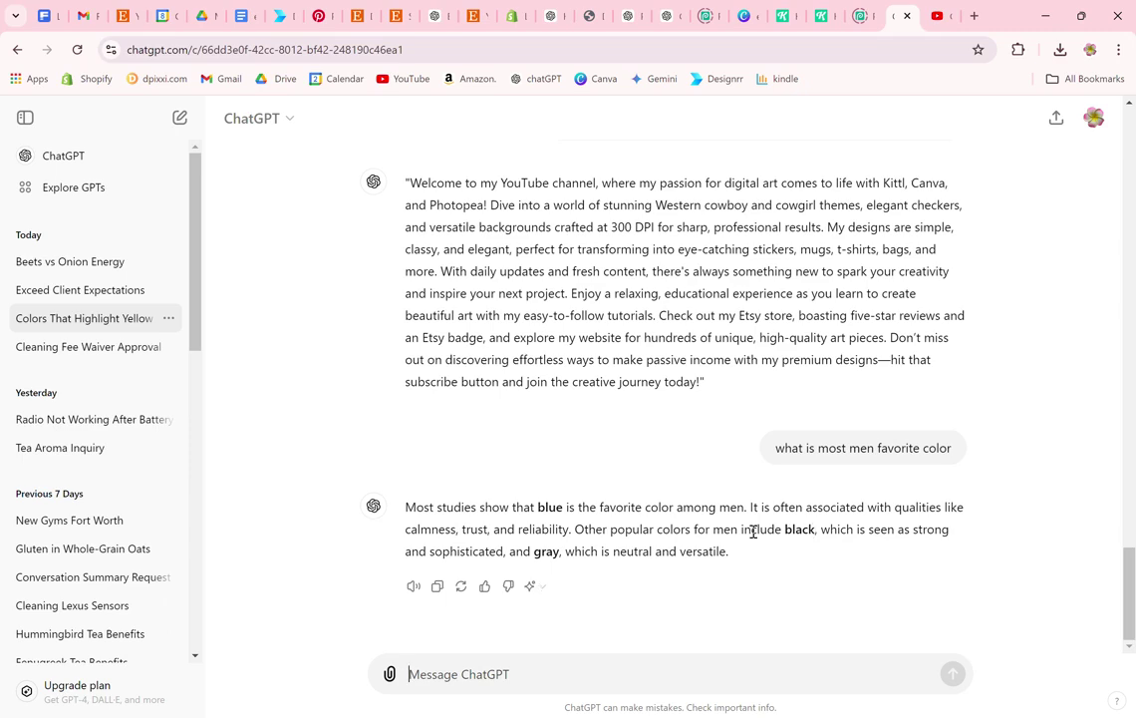
Ask ChatGPT "give me the hex for that blue"
{"action": "left_click_drag", "start_coordinate": [551, 551], "coordinate": [543, 551]}
{"action": "left_click", "coordinate": [554, 683]}
{"action": "type", "text": "give he"}
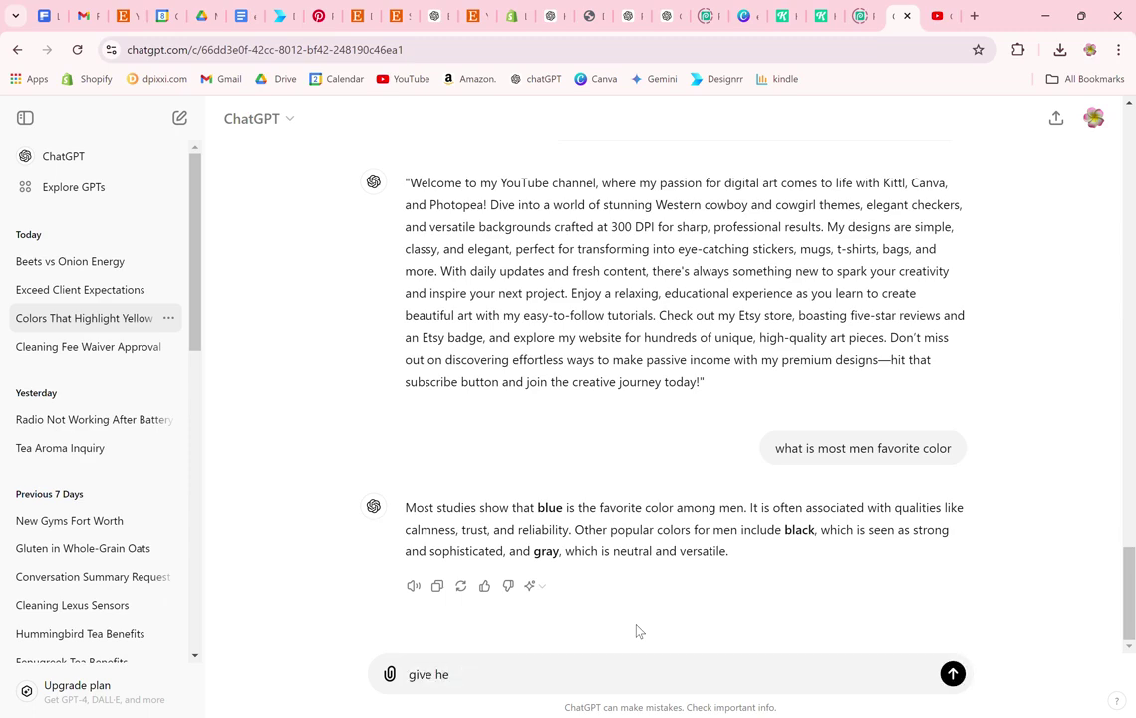
{"action": "key", "text": "BackSpace"}
{"action": "key", "text": "BackSpace"}
{"action": "type", "text": "me the hex for that blue"}
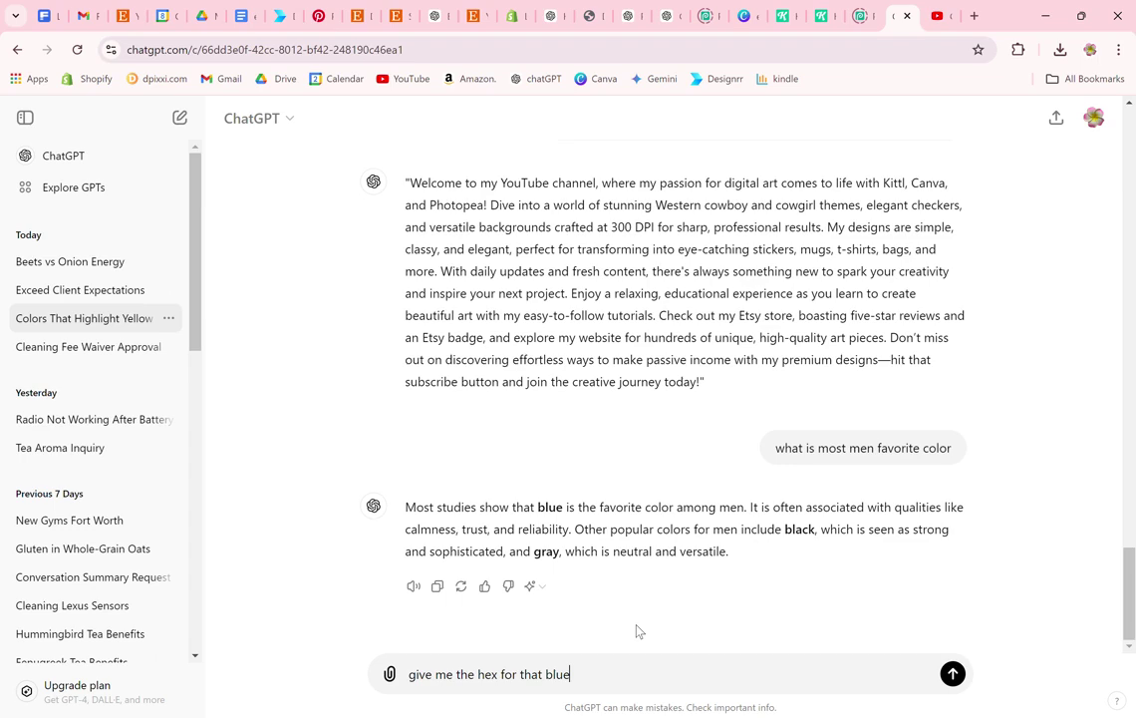
{"action": "key", "text": "Return"}
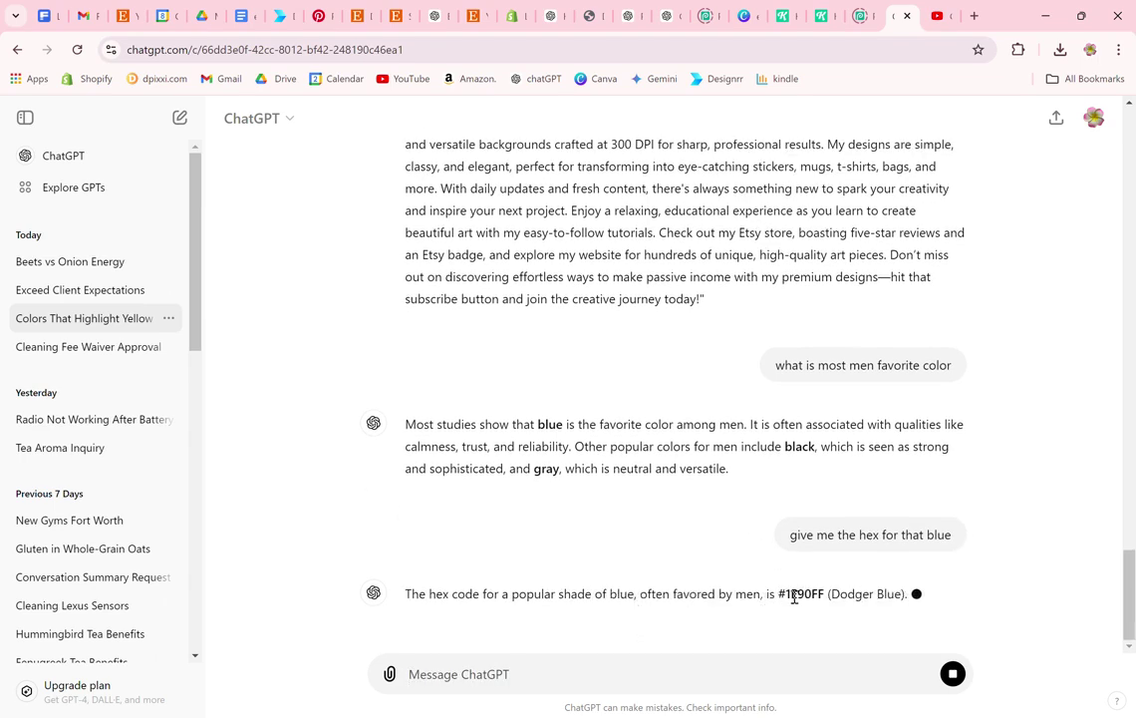
Copy the Dodger Blue hex code from the answer, switch to Kittl and recolor the blue checkerboard to 1E90FF
{"action": "double_click", "coordinate": [800, 549]}
{"action": "key", "text": "ctrl+c"}
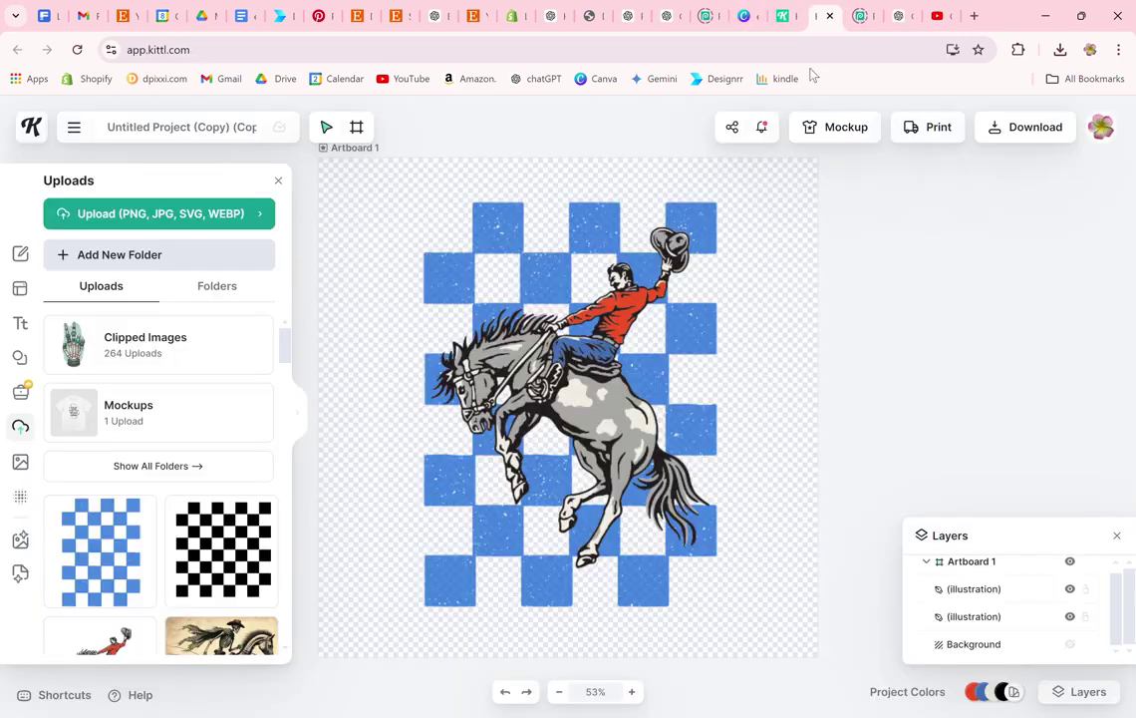
{"action": "left_click", "coordinate": [817, 16]}
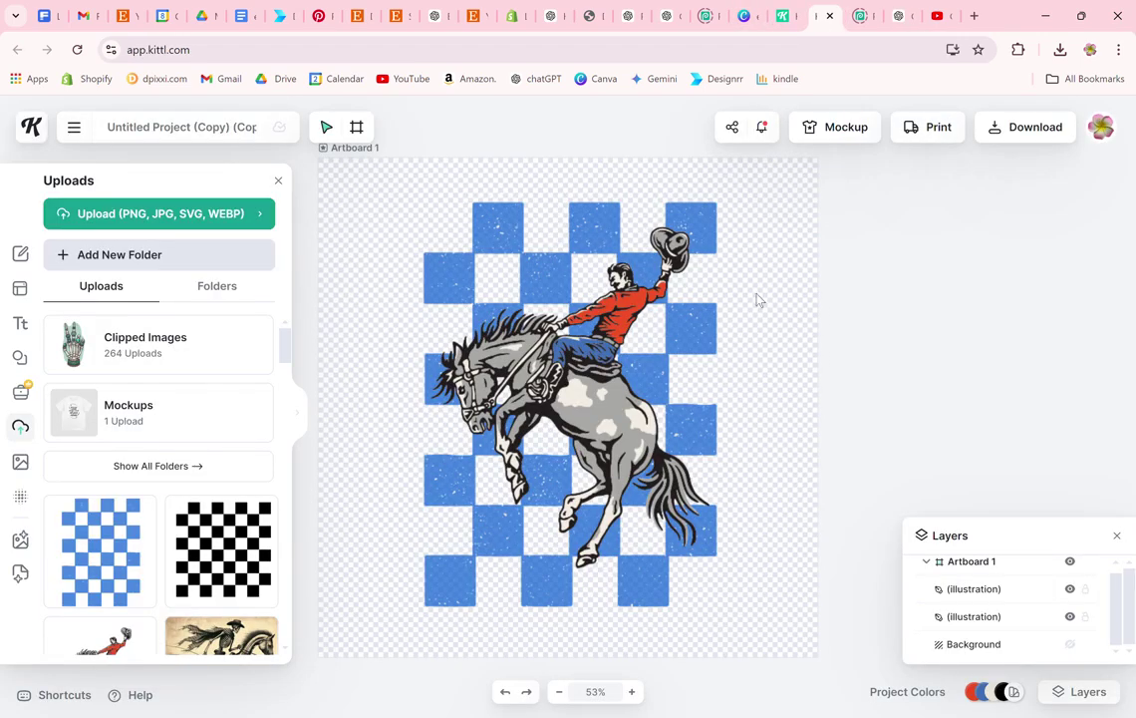
{"action": "left_click", "coordinate": [698, 220]}
{"action": "double_click", "coordinate": [951, 384]}
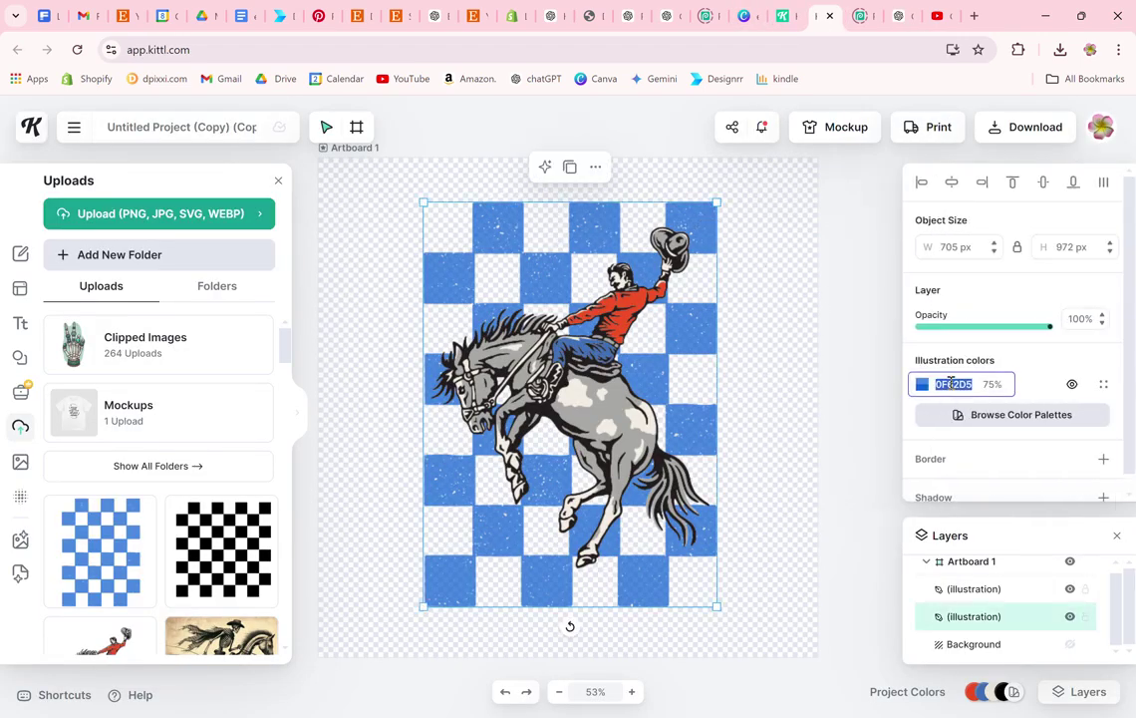
{"action": "key", "text": "ctrl+v"}
{"action": "key", "text": "Return"}
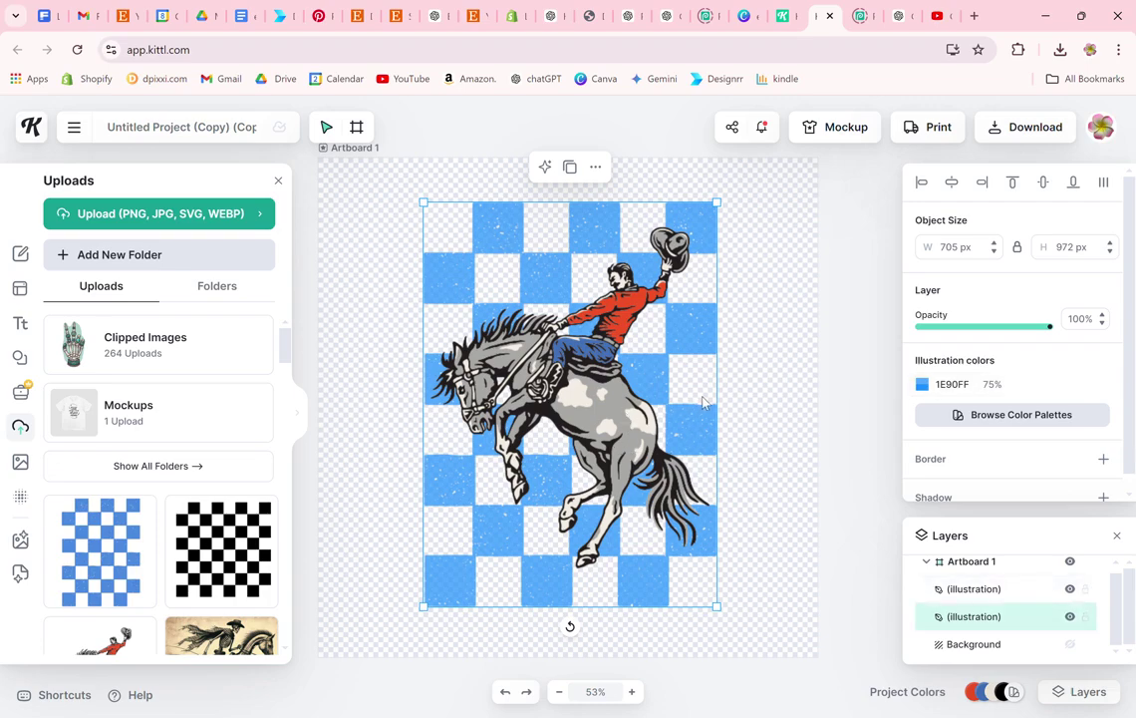
{"action": "left_click", "coordinate": [743, 351]}
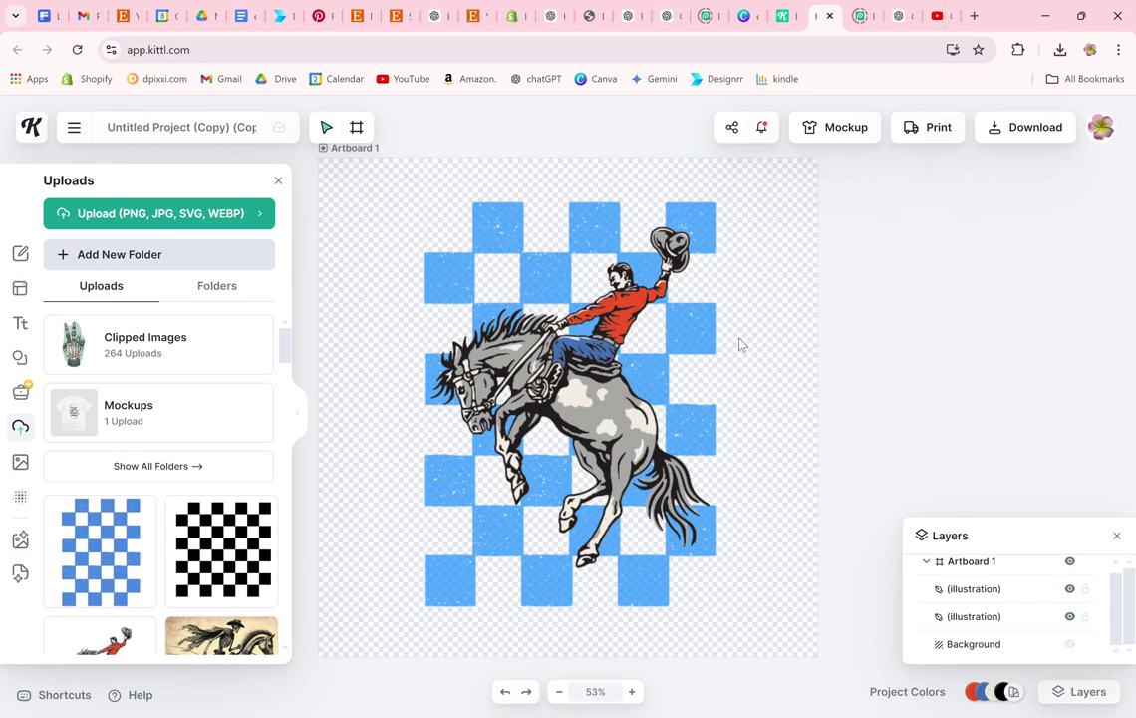
Search Google for "dodger blue" in a new browser tab and look through the image results for the shade
{"action": "left_click", "coordinate": [974, 15]}
{"action": "type", "text": "do"}
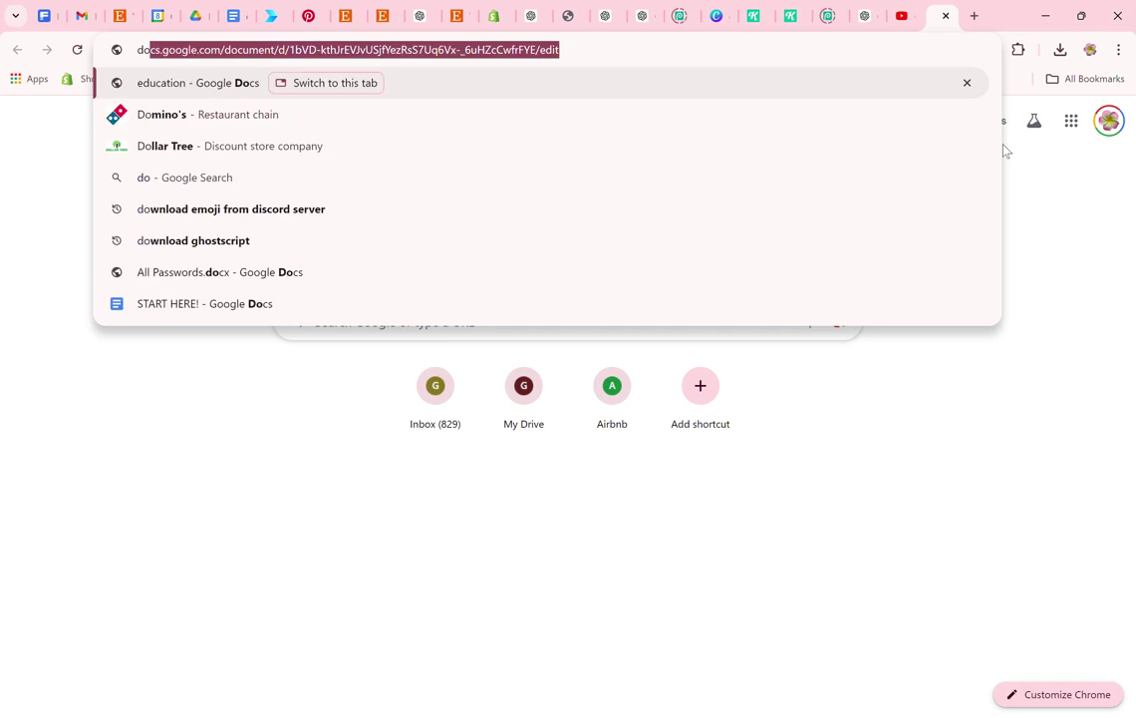
{"action": "type", "text": "dger vky"}
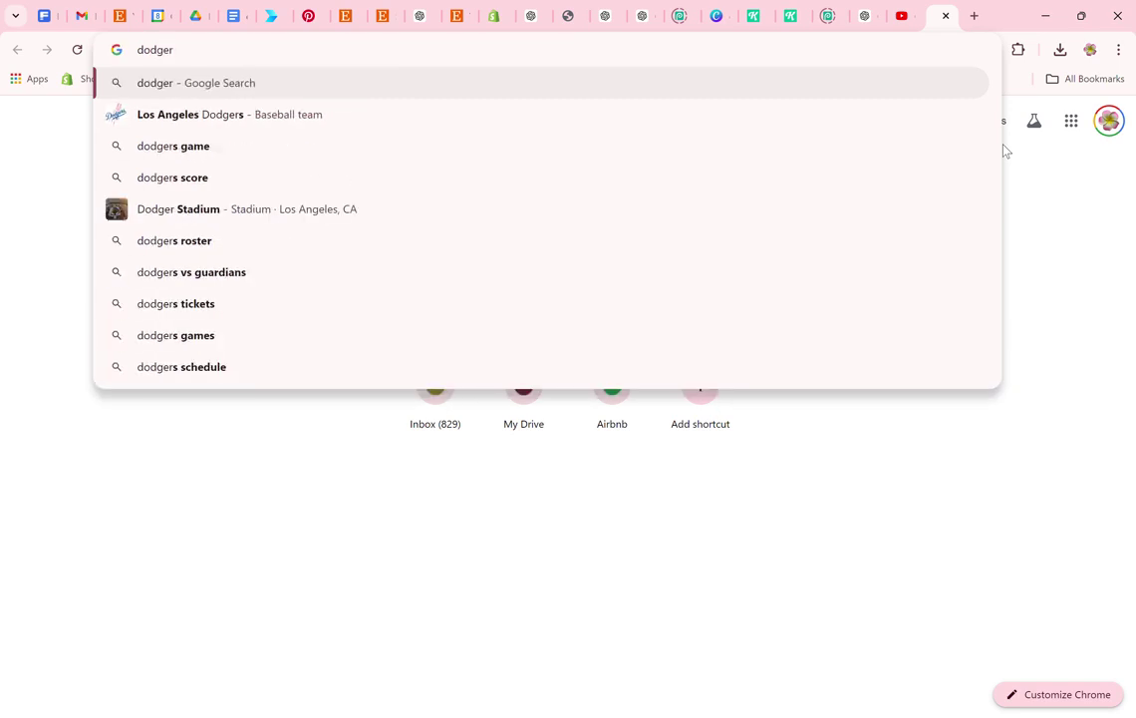
{"action": "key", "text": "BackSpace"}
{"action": "key", "text": "BackSpace"}
{"action": "key", "text": "BackSpace"}
{"action": "type", "text": "blue"}
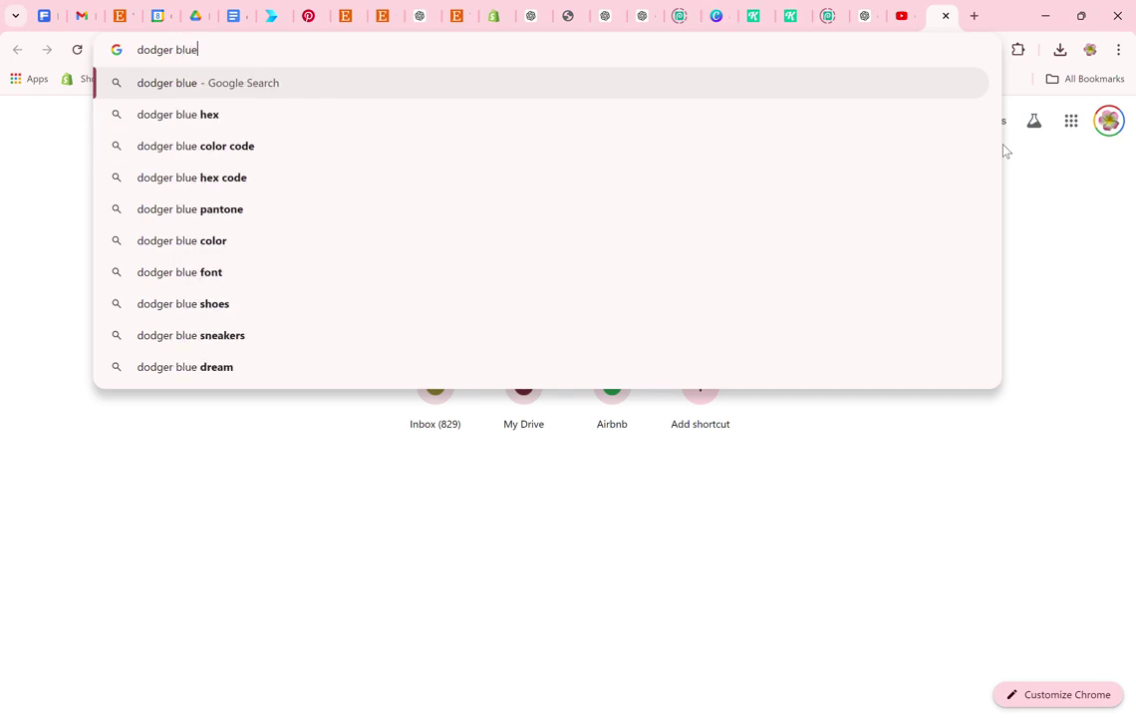
{"action": "key", "text": "Return"}
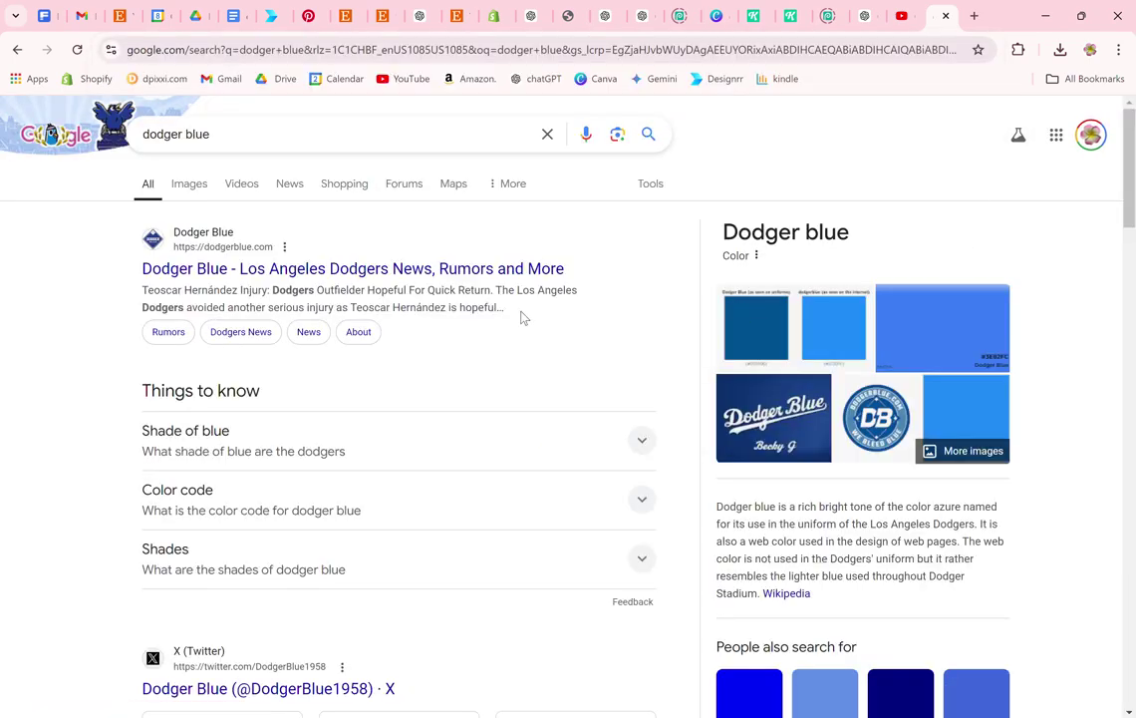
{"action": "left_click", "coordinate": [186, 189]}
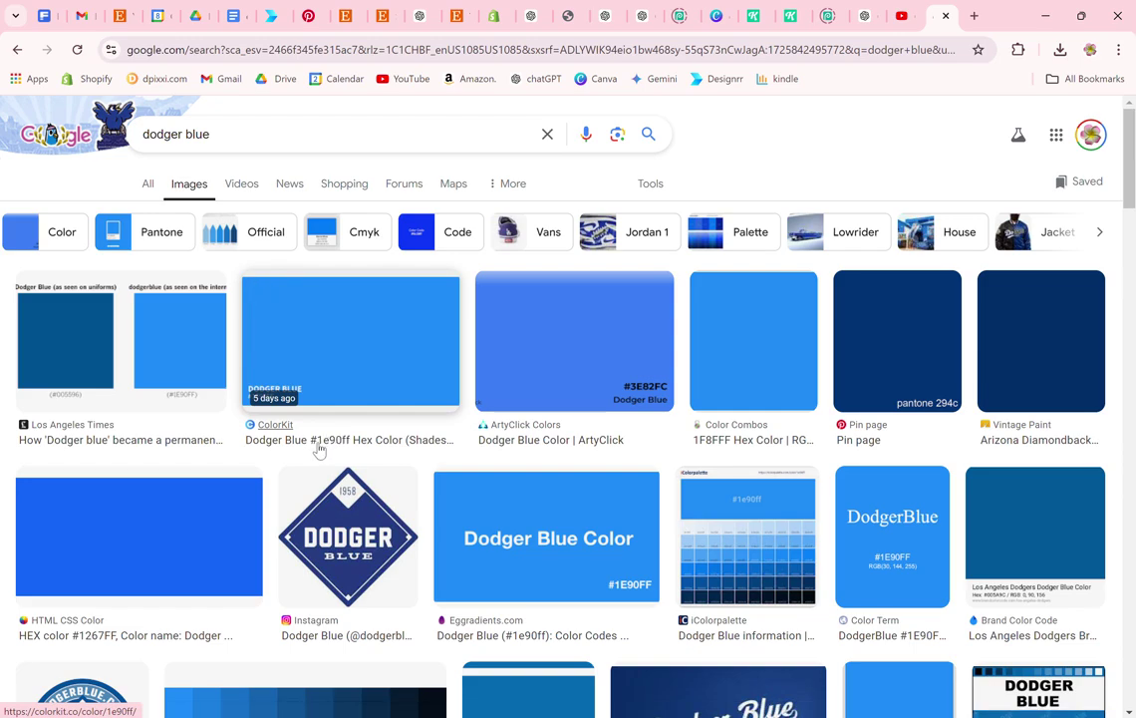
{"action": "scroll", "coordinate": [513, 436], "scroll_direction": "down", "scroll_amount": 4}
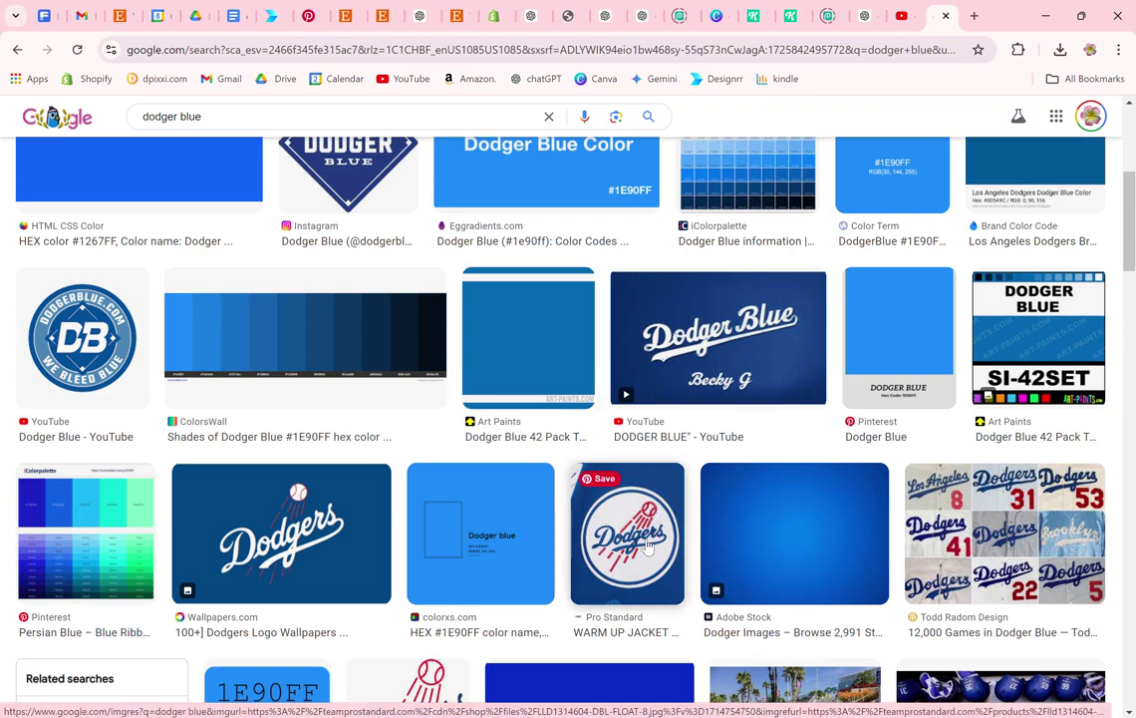
{"action": "scroll", "coordinate": [576, 460], "scroll_direction": "up", "scroll_amount": 5}
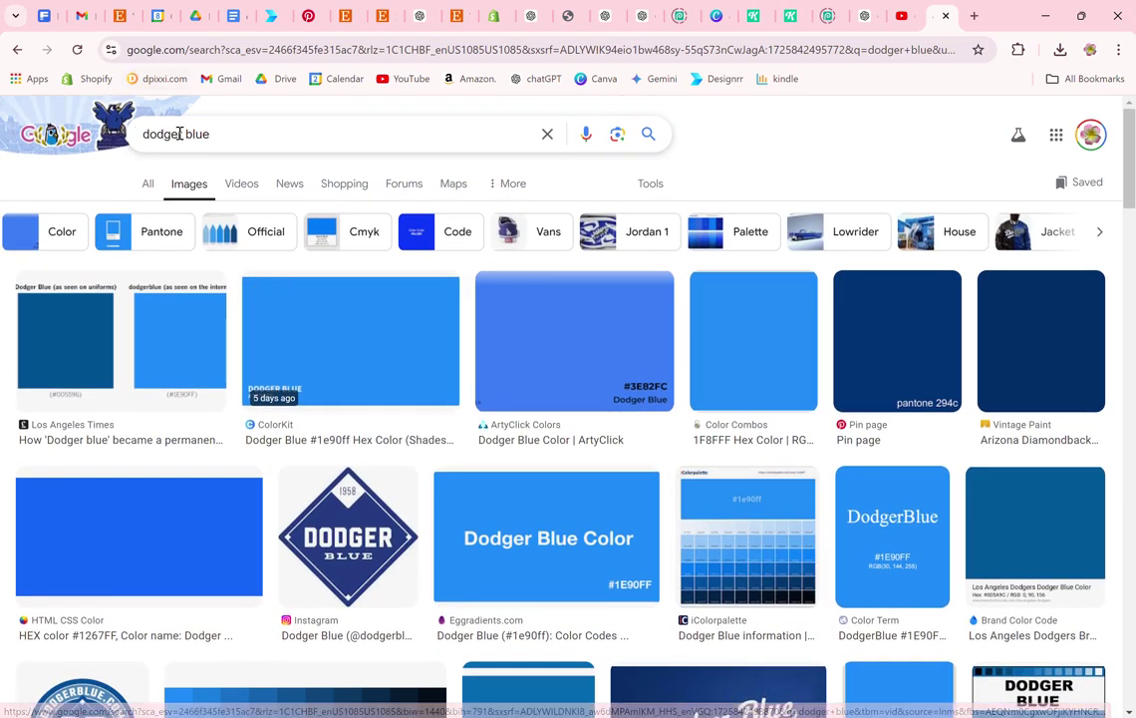
Change the image search to "dodger logo" and look over the blues used in the logos
{"action": "double_click", "coordinate": [197, 134]}
{"action": "type", "text": "logo"}
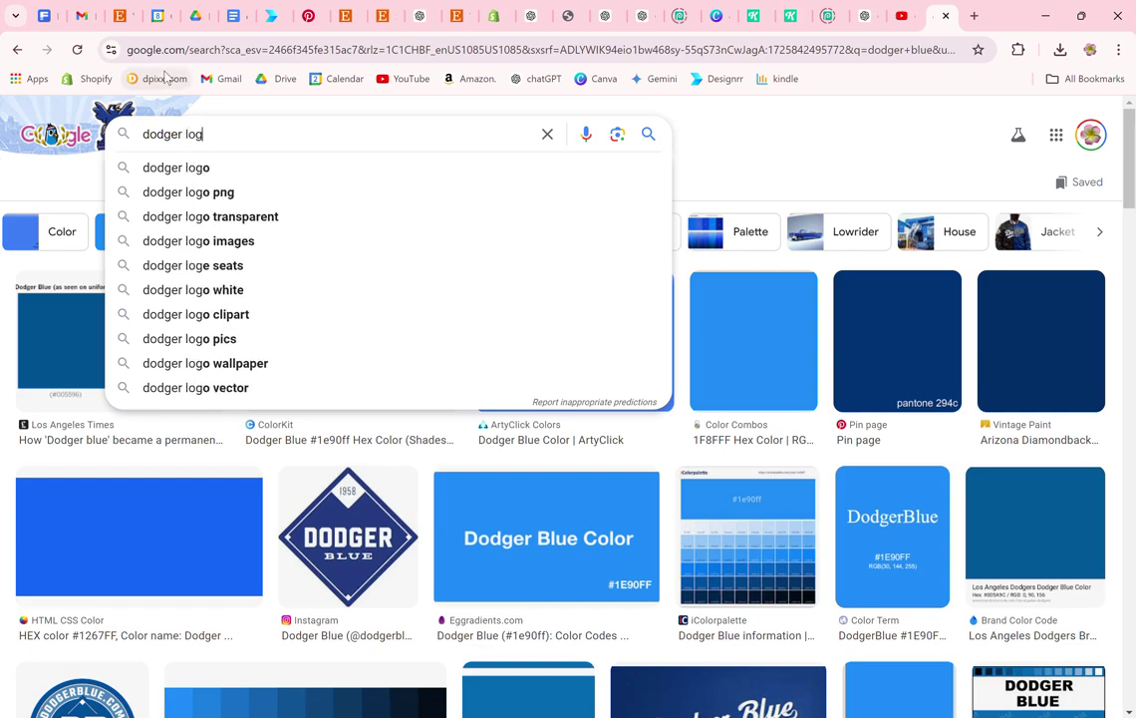
{"action": "key", "text": "Return"}
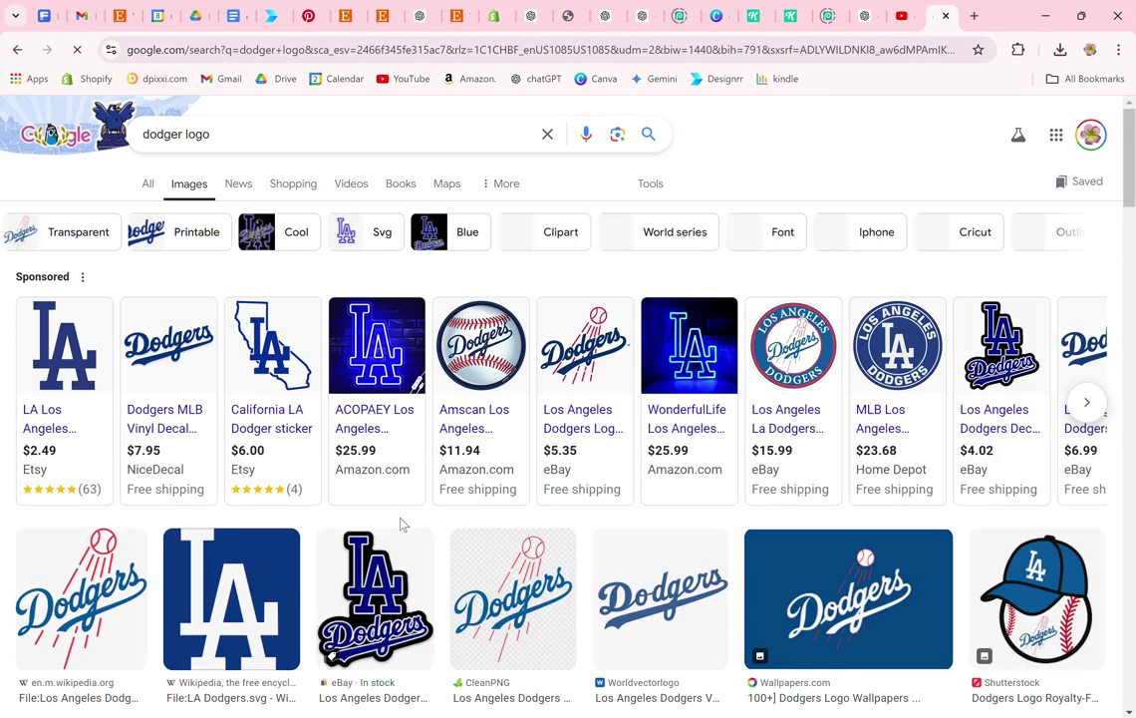
{"action": "scroll", "coordinate": [454, 457], "scroll_direction": "down", "scroll_amount": 2}
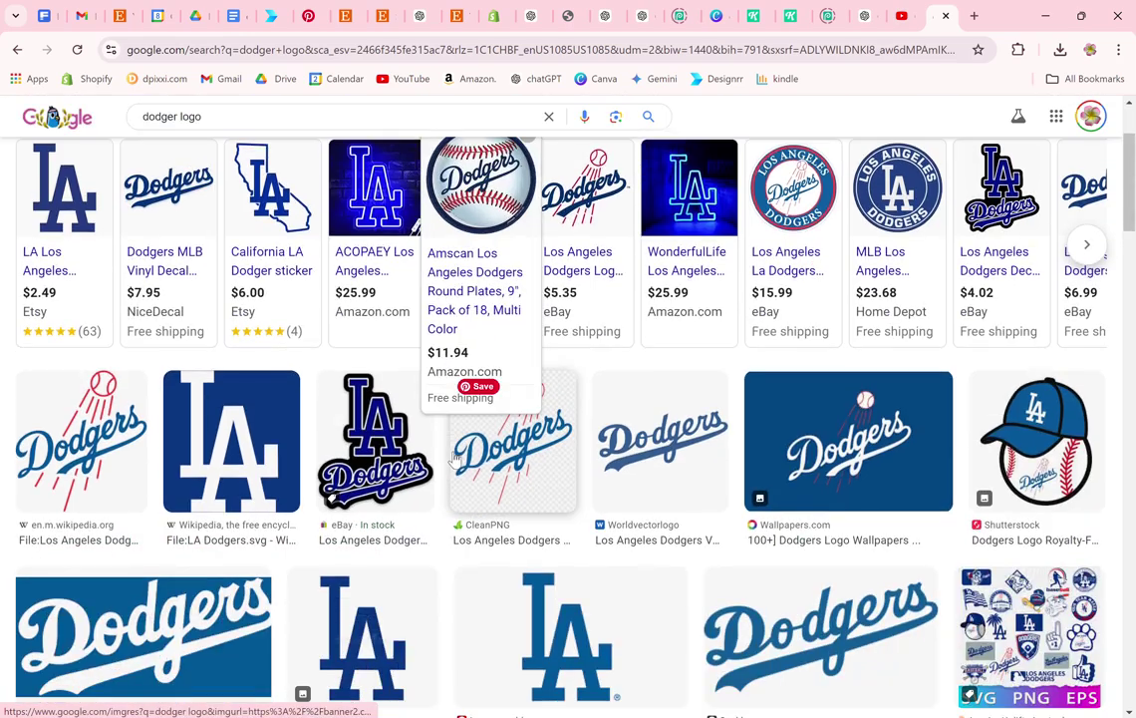
{"action": "scroll", "coordinate": [453, 456], "scroll_direction": "down", "scroll_amount": 4}
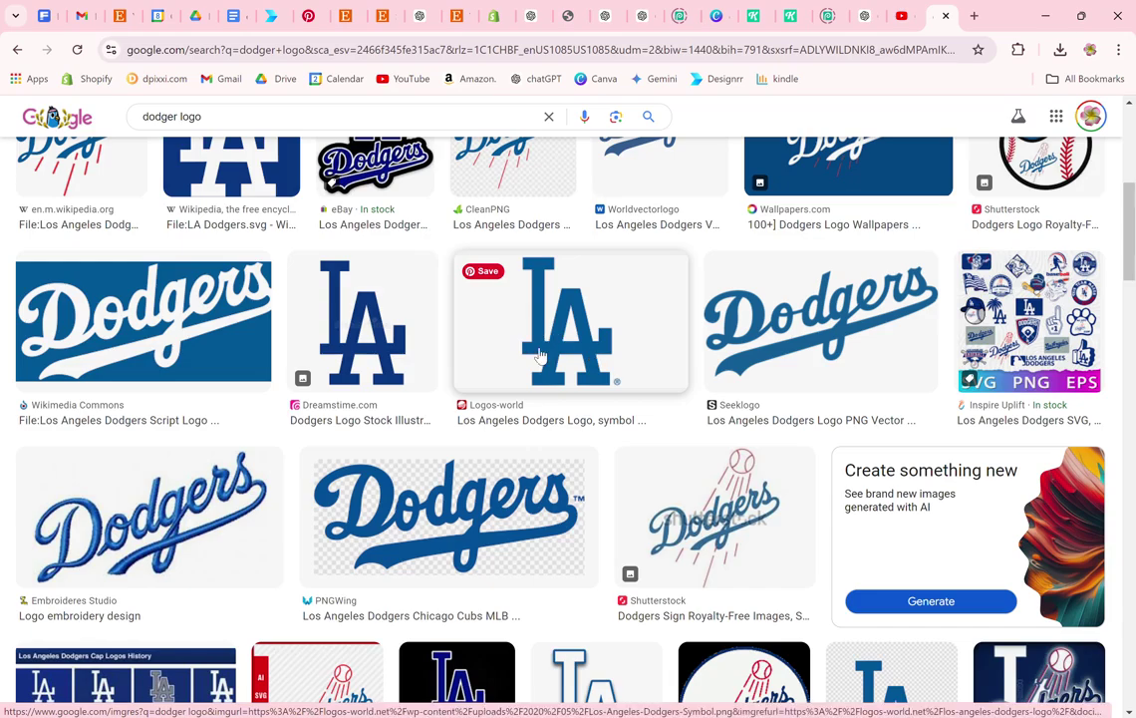
Rerun the "dodger logo" image search and examine further logo variations for their shades of blue
{"action": "scroll", "coordinate": [315, 115], "scroll_direction": "up", "scroll_amount": 6}
{"action": "left_click", "coordinate": [302, 130]}
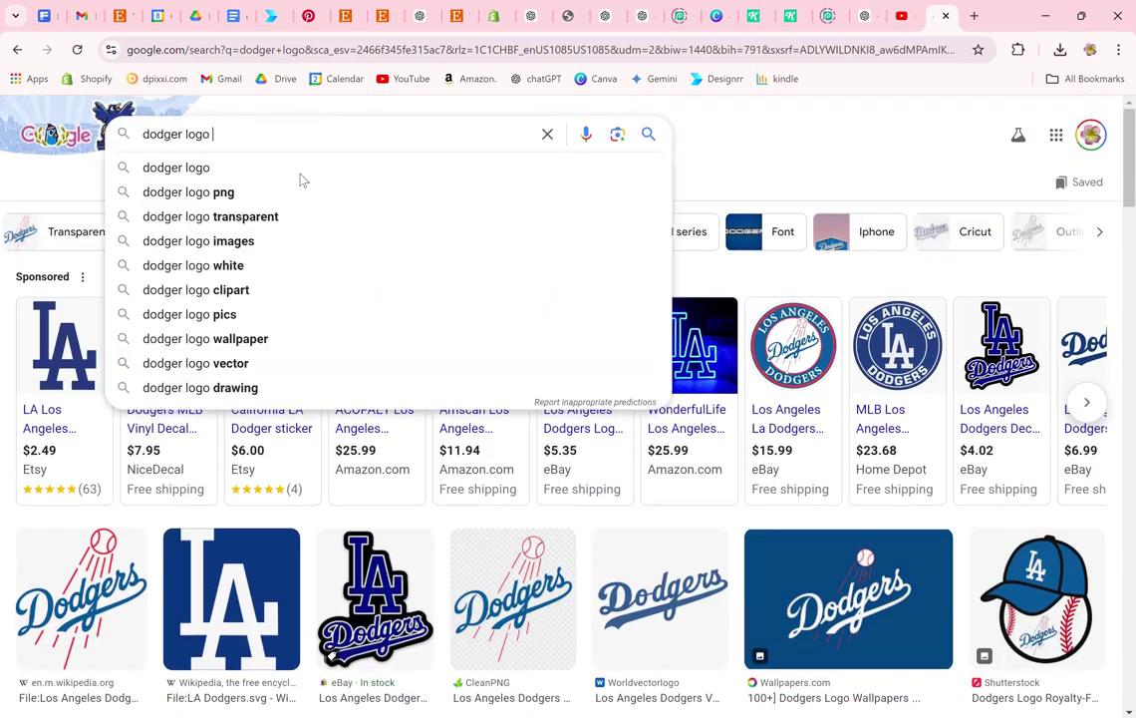
{"action": "type", "text": "f"}
{"action": "key", "text": "BackSpace"}
{"action": "type", "text": "a"}
{"action": "key", "text": "BackSpace"}
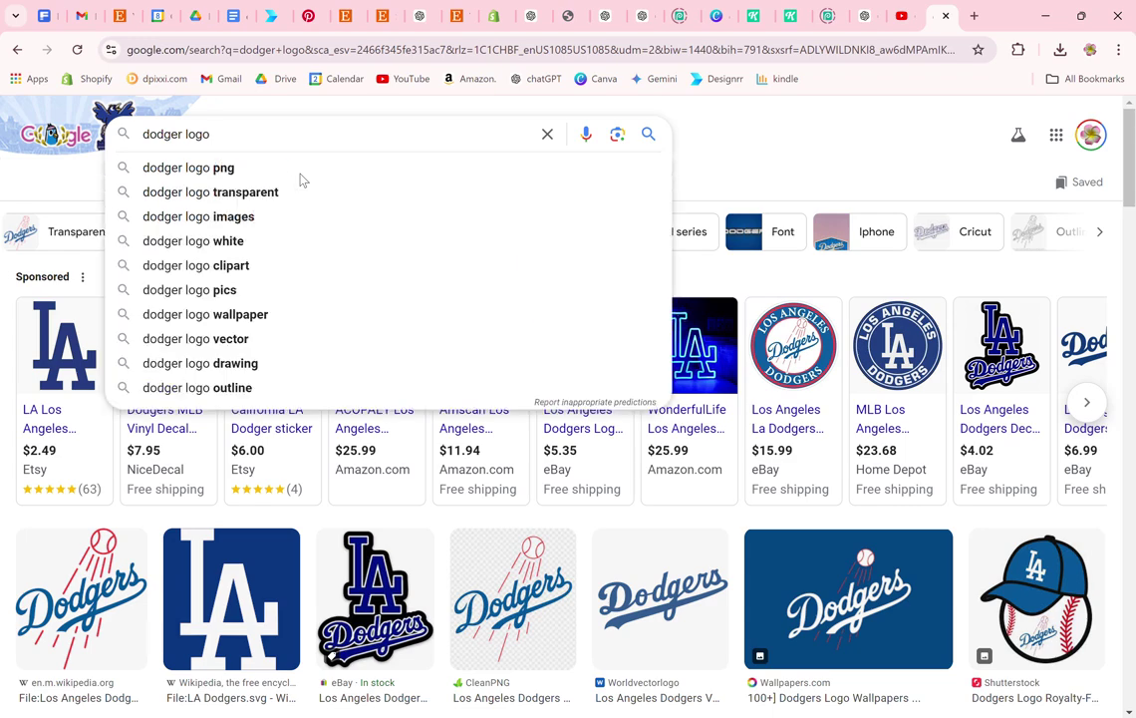
{"action": "key", "text": "Return"}
{"action": "scroll", "coordinate": [510, 274], "scroll_direction": "down", "scroll_amount": 4}
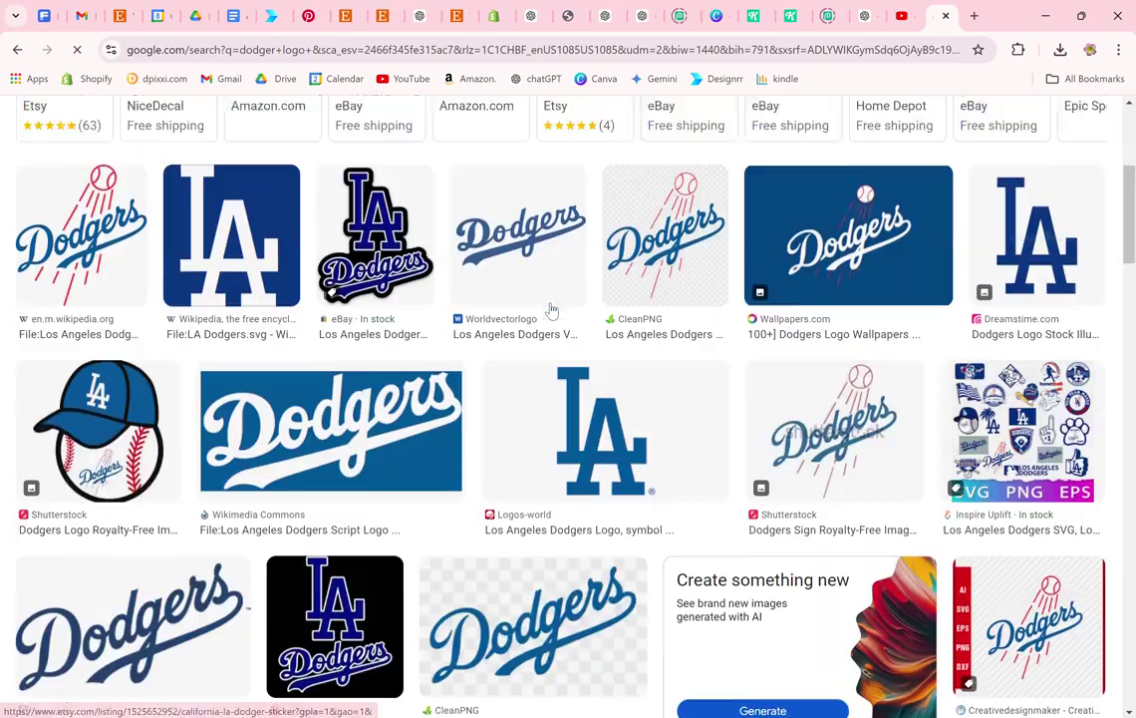
{"action": "scroll", "coordinate": [552, 312], "scroll_direction": "down", "scroll_amount": 8}
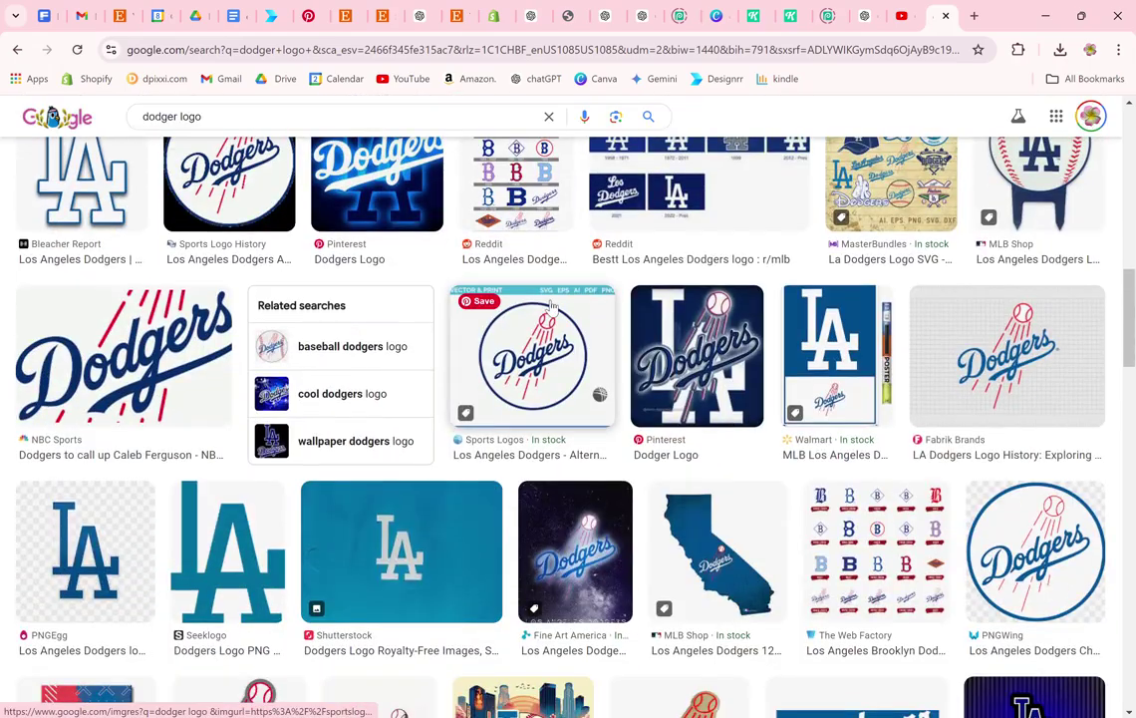
{"action": "scroll", "coordinate": [551, 304], "scroll_direction": "down", "scroll_amount": 2}
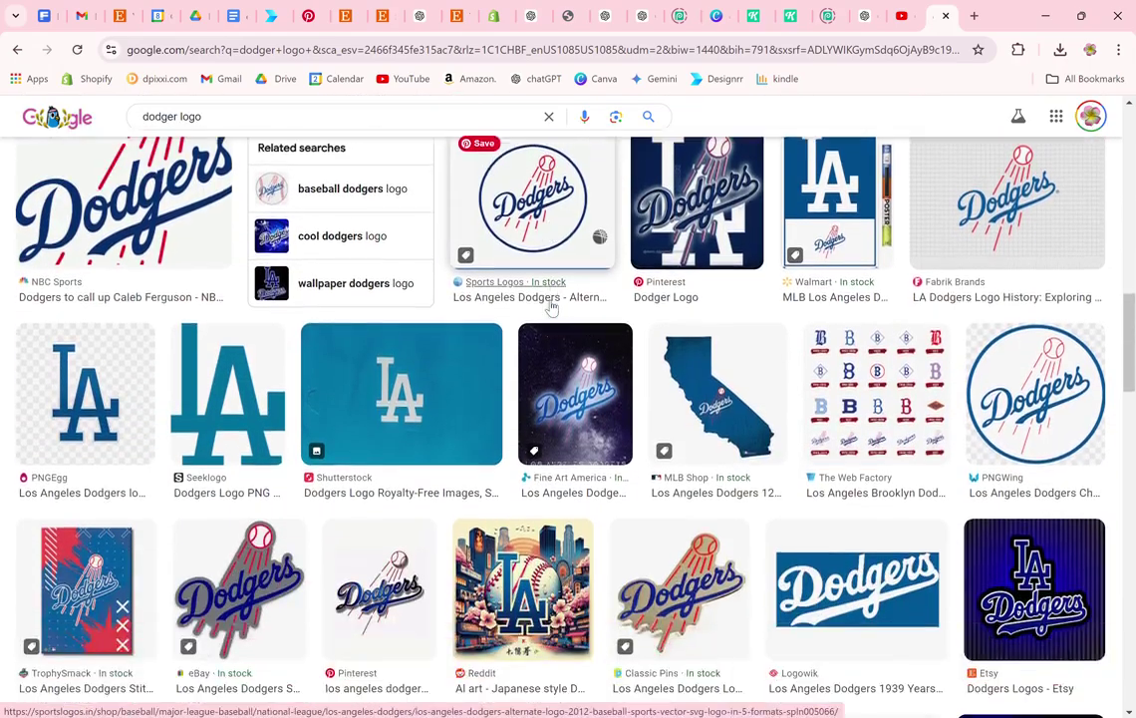
{"action": "scroll", "coordinate": [156, 190], "scroll_direction": "up", "scroll_amount": 1}
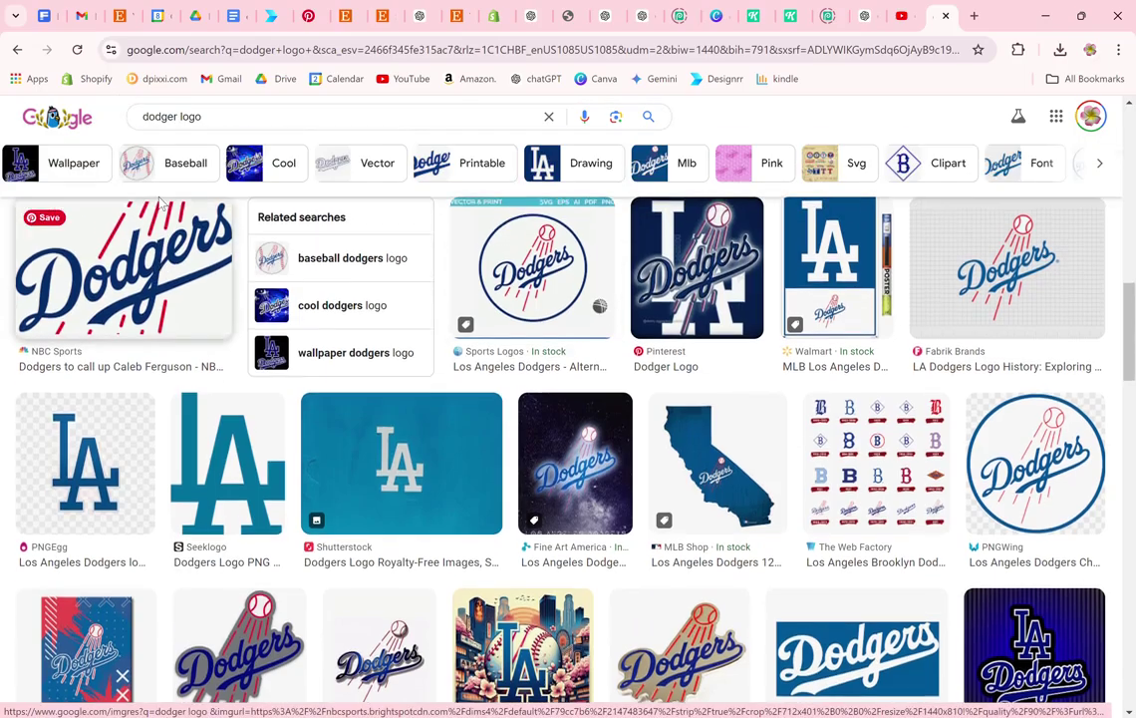
{"action": "scroll", "coordinate": [654, 407], "scroll_direction": "down", "scroll_amount": 4}
{"action": "scroll", "coordinate": [548, 349], "scroll_direction": "up", "scroll_amount": 3}
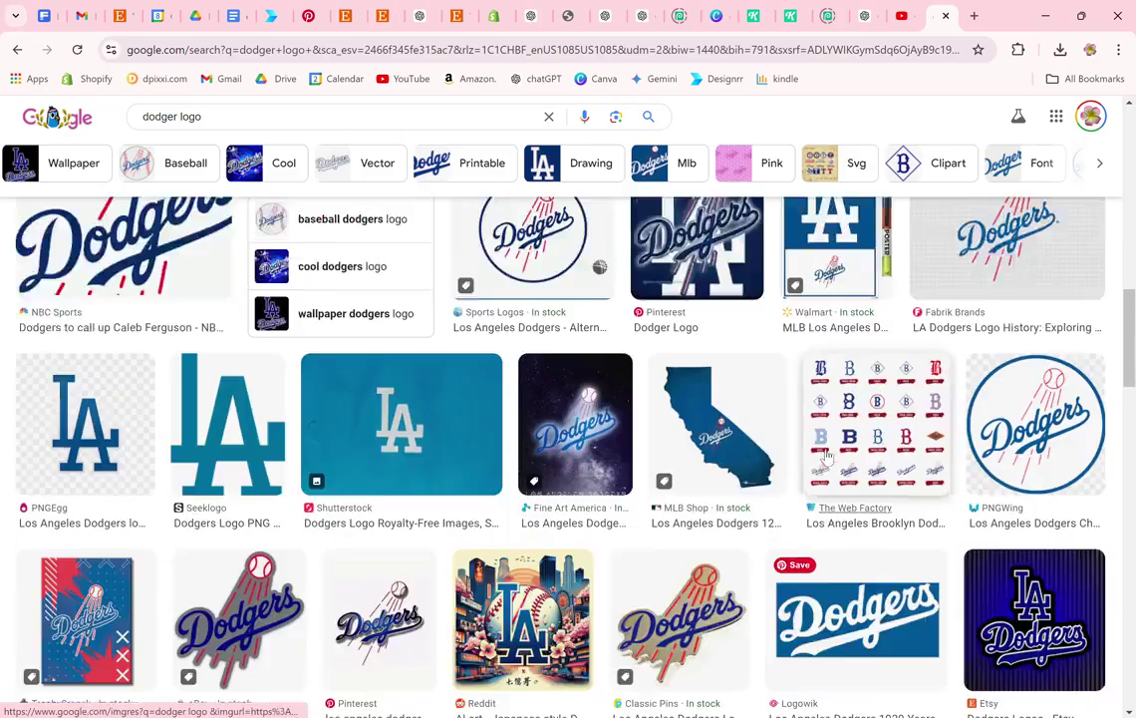
{"action": "scroll", "coordinate": [428, 259], "scroll_direction": "down", "scroll_amount": 8}
{"action": "scroll", "coordinate": [321, 195], "scroll_direction": "up", "scroll_amount": 3}
{"action": "scroll", "coordinate": [174, 184], "scroll_direction": "up", "scroll_amount": 5}
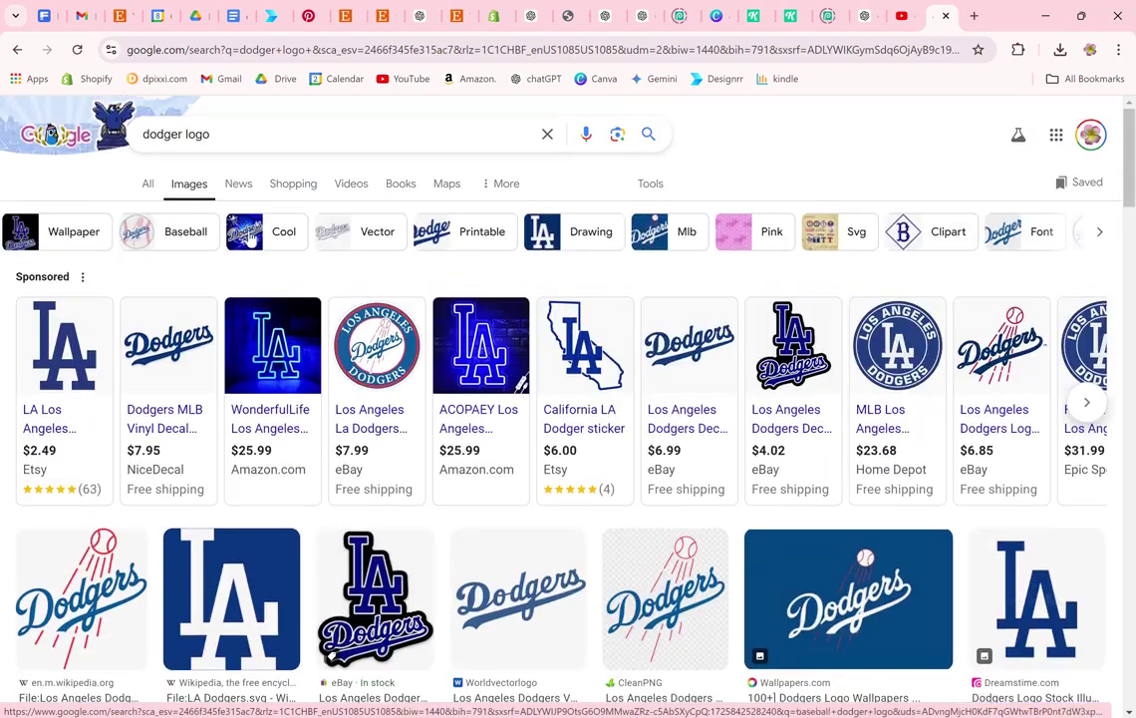
Return to all web results and search for "dodgers" instead of the logo
{"action": "left_click", "coordinate": [147, 186]}
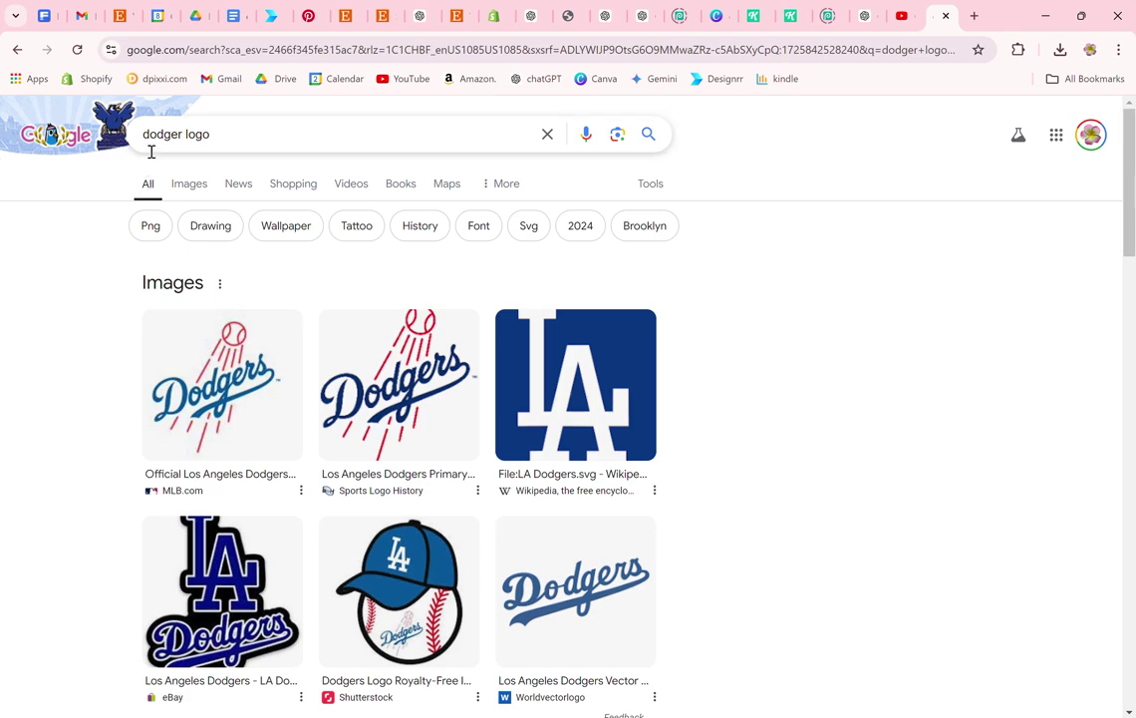
{"action": "left_click", "coordinate": [185, 138]}
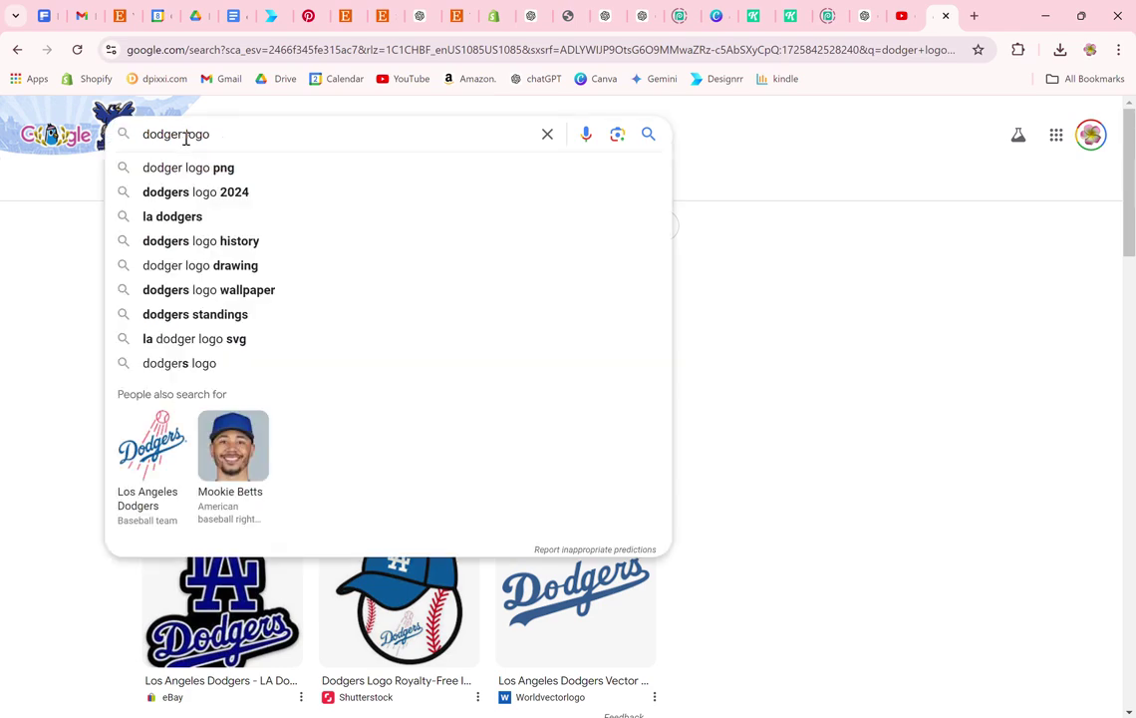
{"action": "type", "text": "s"}
{"action": "double_click", "coordinate": [207, 137]}
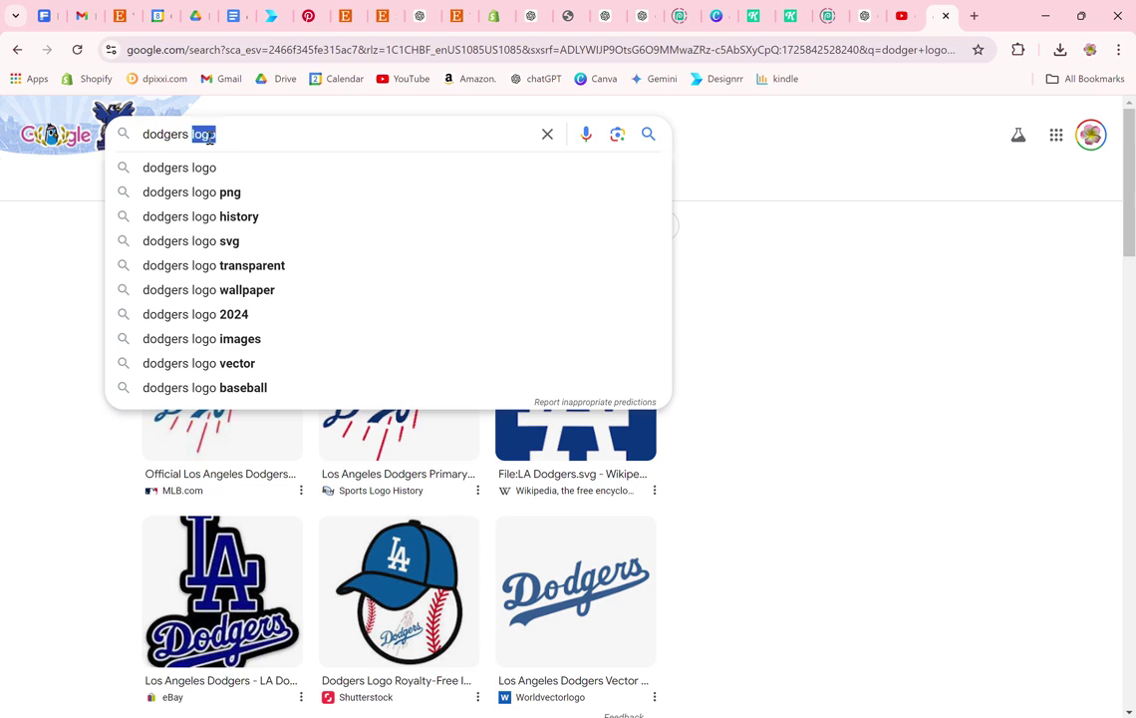
{"action": "key", "text": "BackSpace"}
{"action": "key", "text": "Return"}
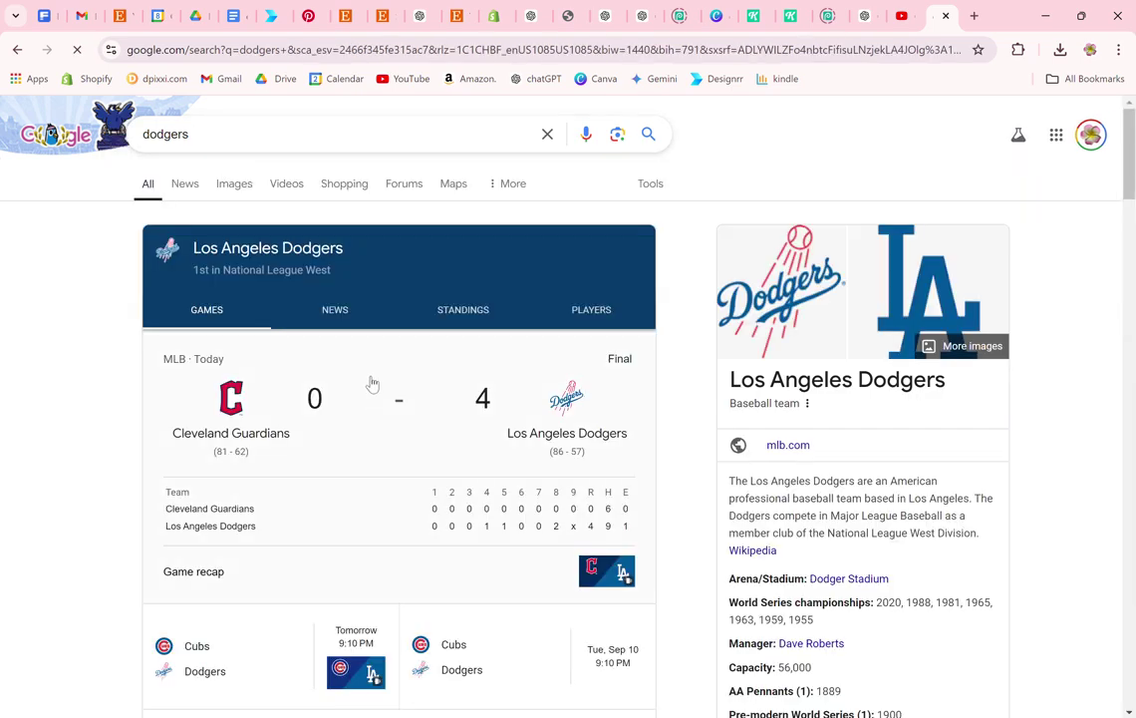
View the Guardians vs Dodgers game details and open the Los Angeles Dodgers team page from its logo
{"action": "scroll", "coordinate": [375, 370], "scroll_direction": "down", "scroll_amount": 2}
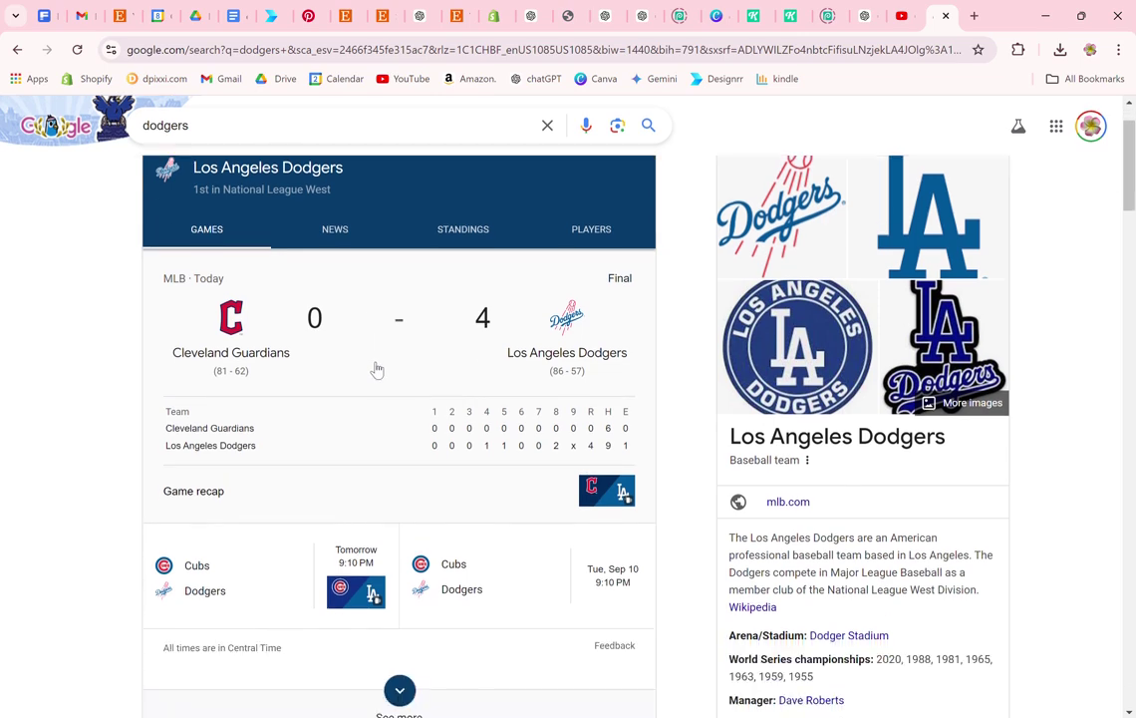
{"action": "scroll", "coordinate": [315, 351], "scroll_direction": "up", "scroll_amount": 1}
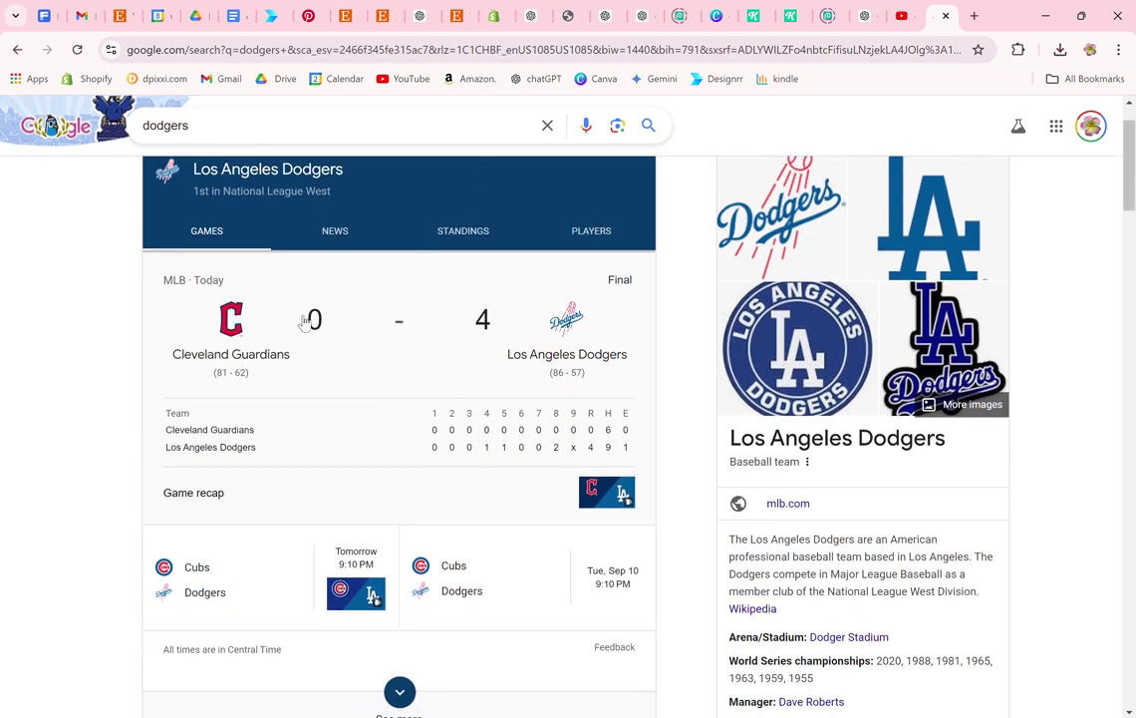
{"action": "left_click", "coordinate": [539, 365]}
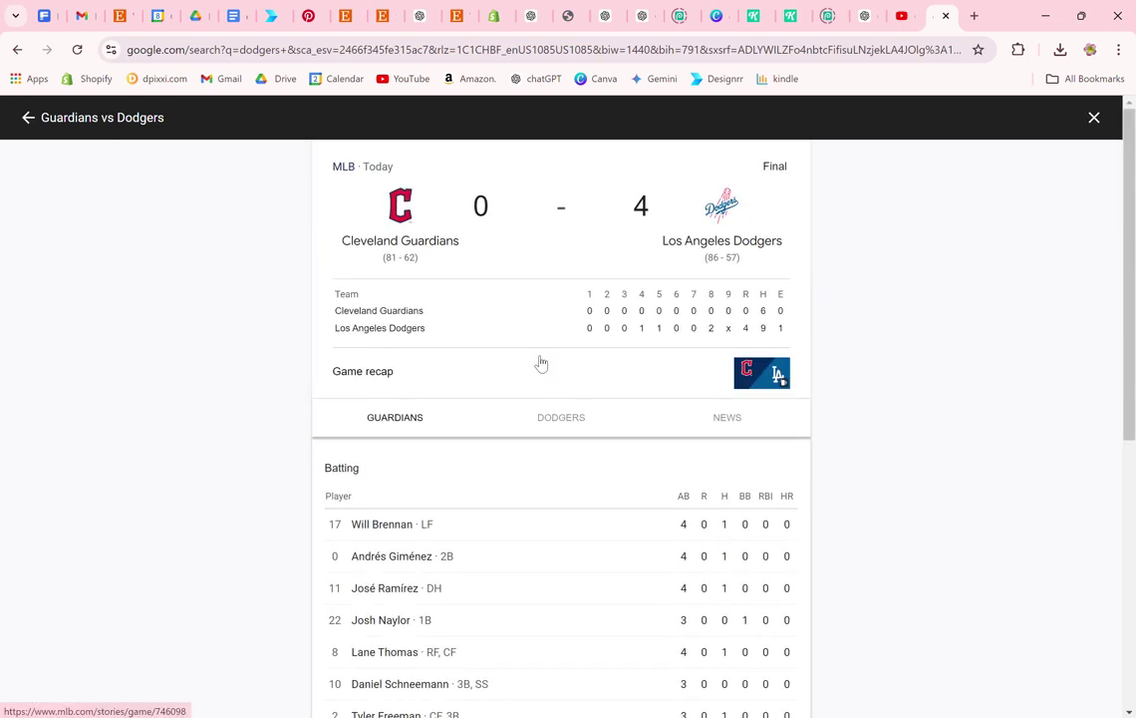
{"action": "scroll", "coordinate": [541, 367], "scroll_direction": "down", "scroll_amount": 4}
{"action": "scroll", "coordinate": [540, 367], "scroll_direction": "up", "scroll_amount": 4}
{"action": "left_click", "coordinate": [723, 214]}
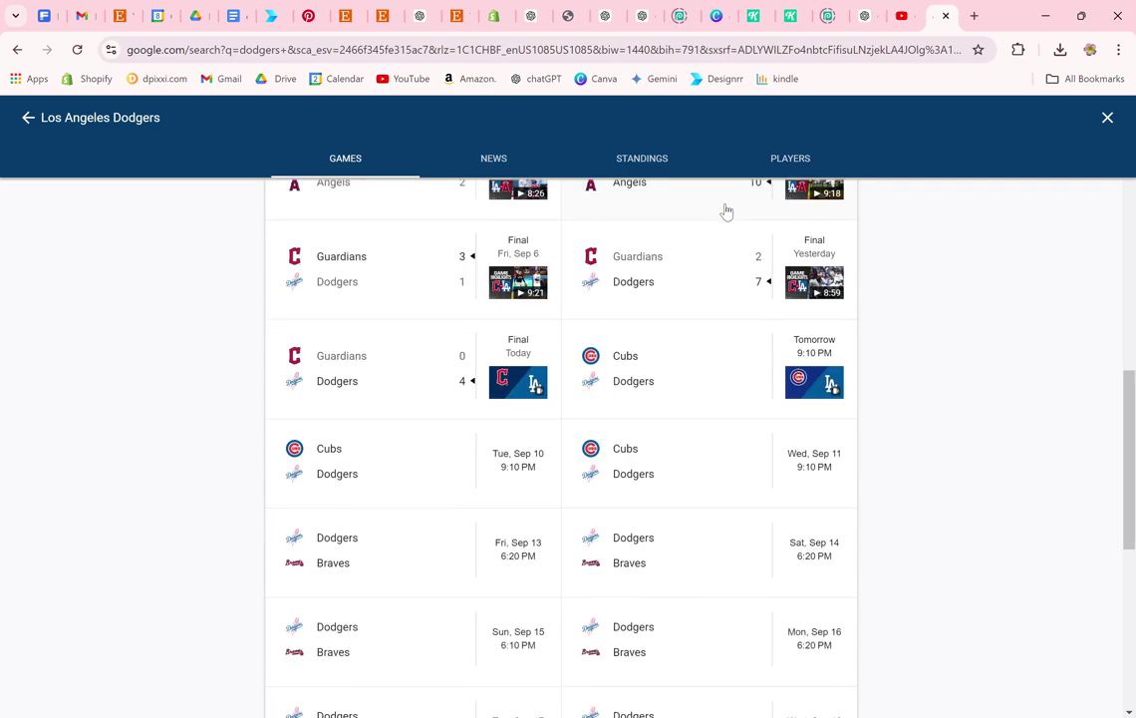
Look through the Los Angeles Dodgers game schedule and compare the team logos and their blues
{"action": "scroll", "coordinate": [398, 299], "scroll_direction": "up", "scroll_amount": 5}
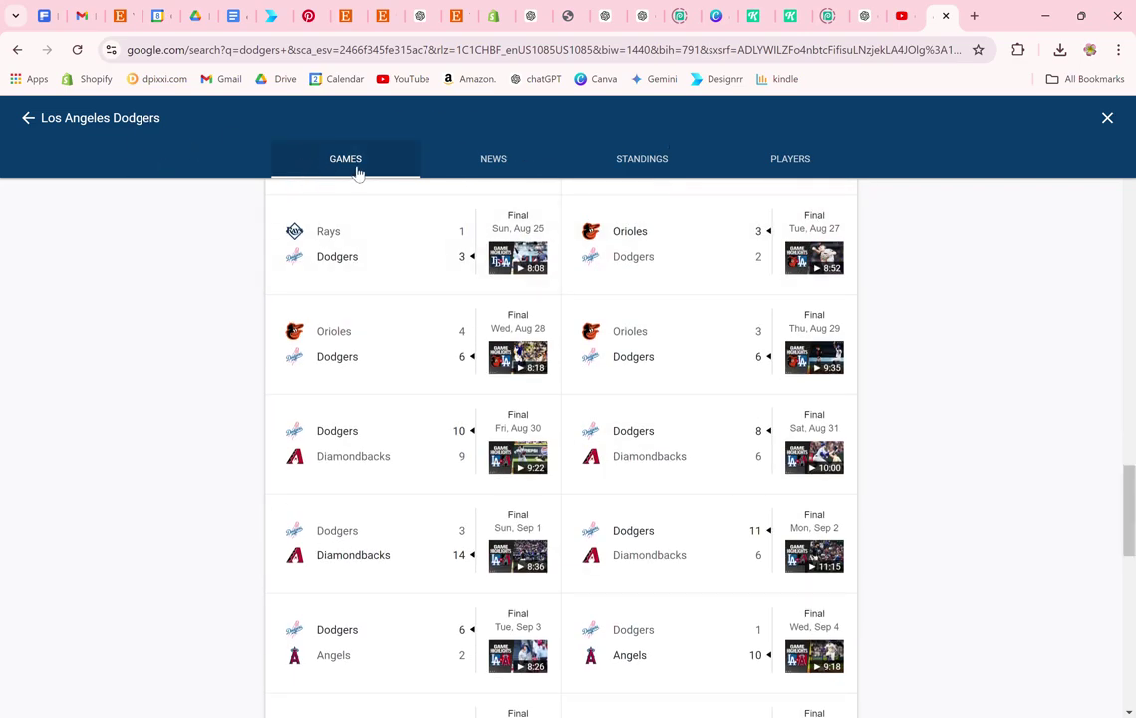
{"action": "scroll", "coordinate": [584, 287], "scroll_direction": "down", "scroll_amount": 10}
{"action": "scroll", "coordinate": [583, 287], "scroll_direction": "up", "scroll_amount": 10}
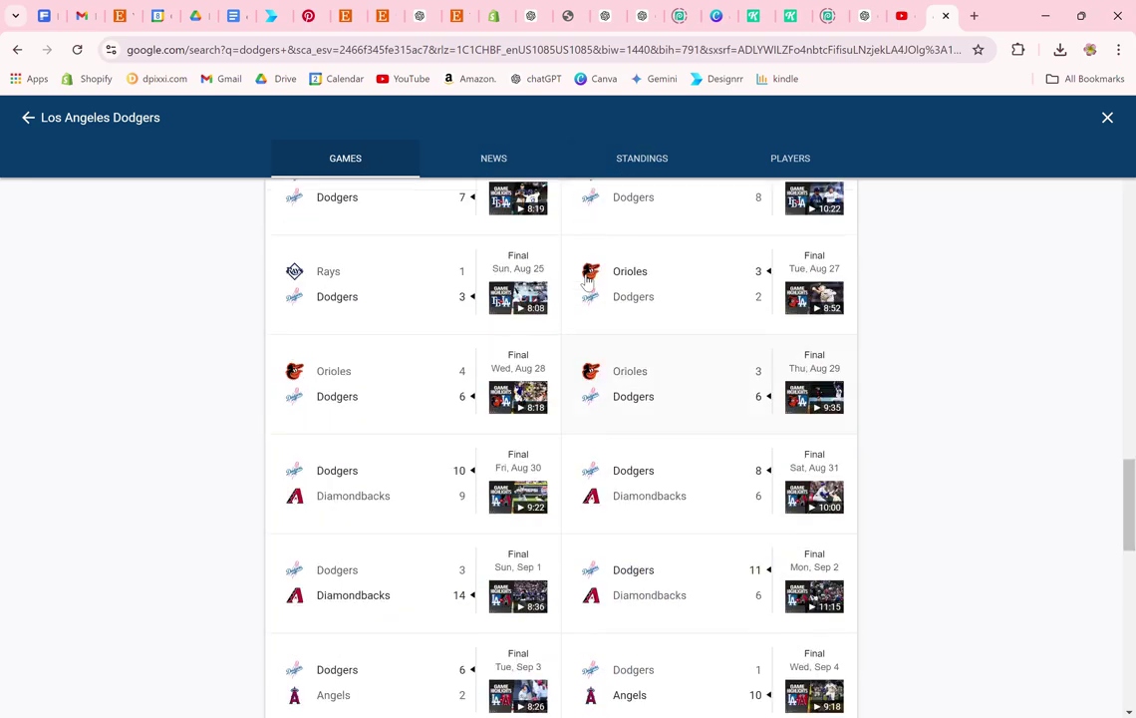
{"action": "scroll", "coordinate": [588, 283], "scroll_direction": "down", "scroll_amount": 4}
{"action": "scroll", "coordinate": [539, 553], "scroll_direction": "down", "scroll_amount": 1}
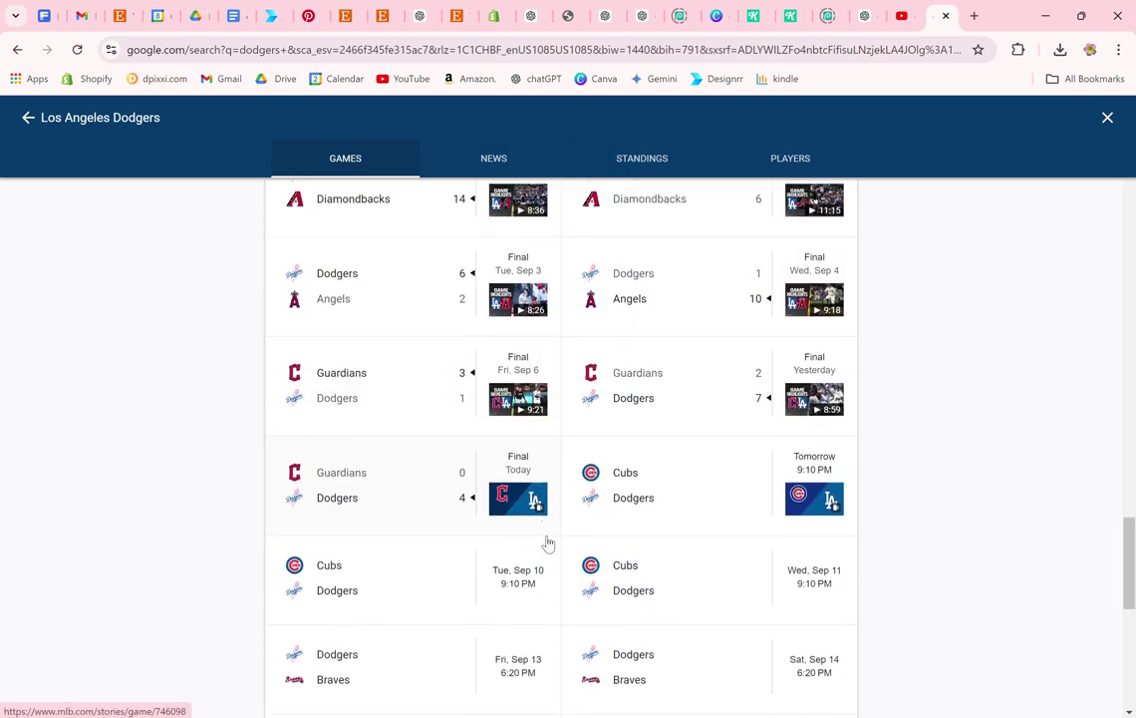
{"action": "scroll", "coordinate": [543, 518], "scroll_direction": "down", "scroll_amount": 1}
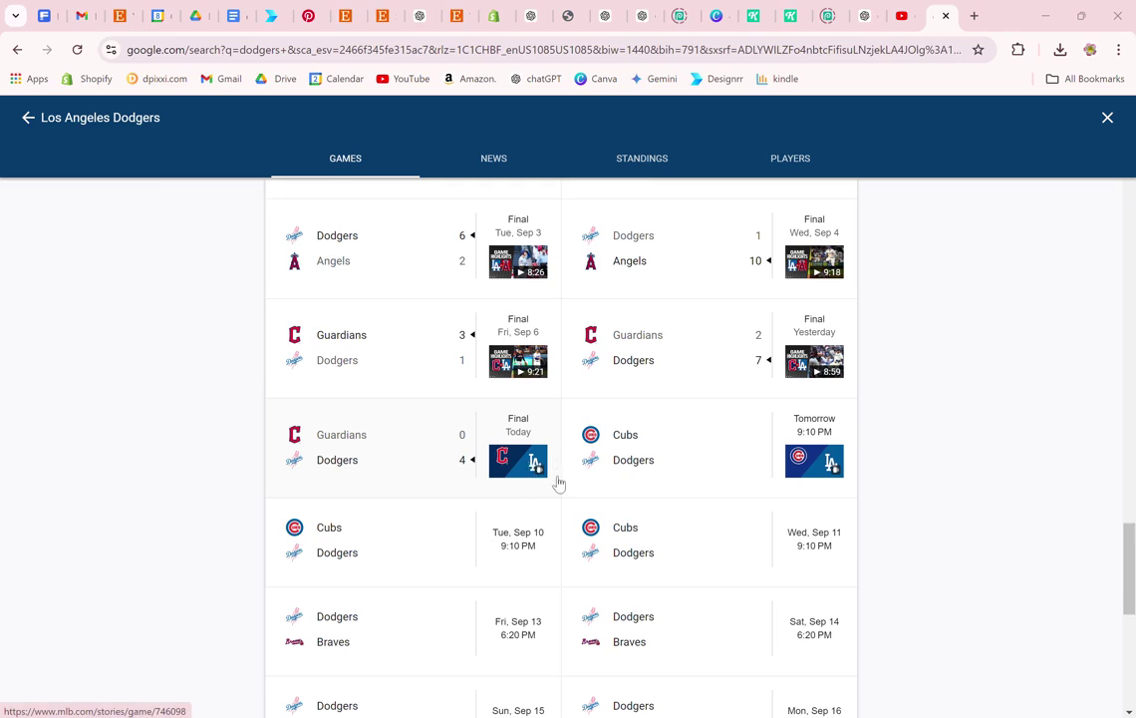
{"action": "mouse_move", "coordinate": [671, 717]}
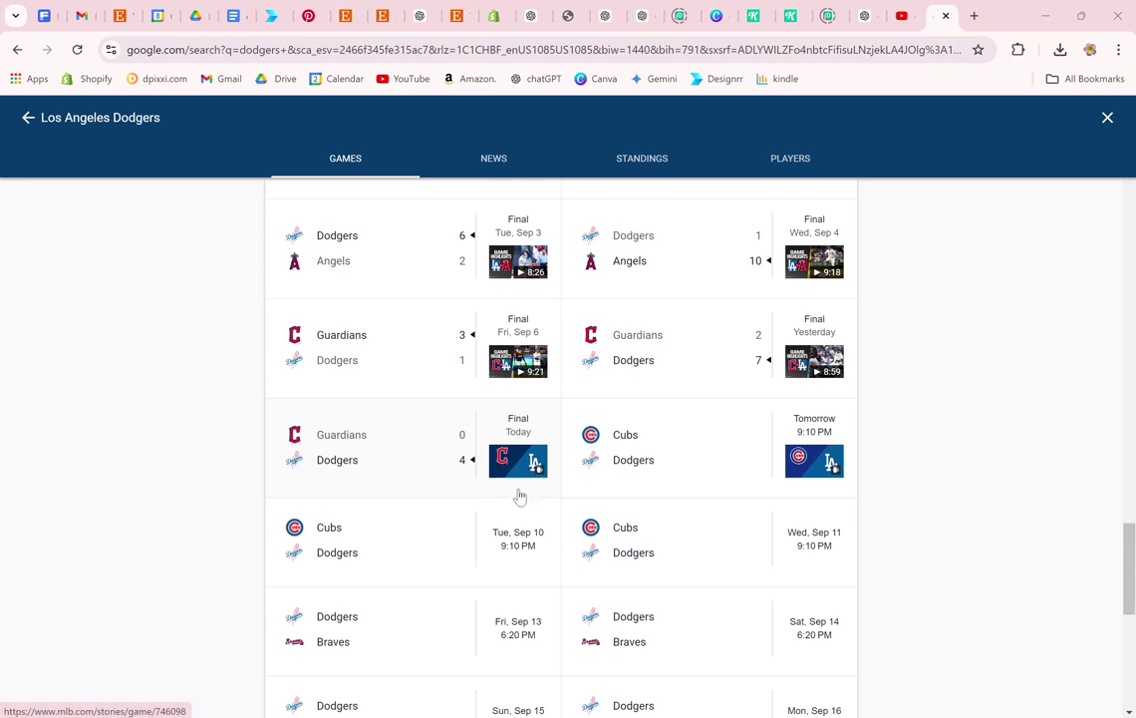
Select the checkered background in Kittl, switch to ChatGPT and ask "give me the official dodger blue hex code"
{"action": "left_click", "coordinate": [789, 17]}
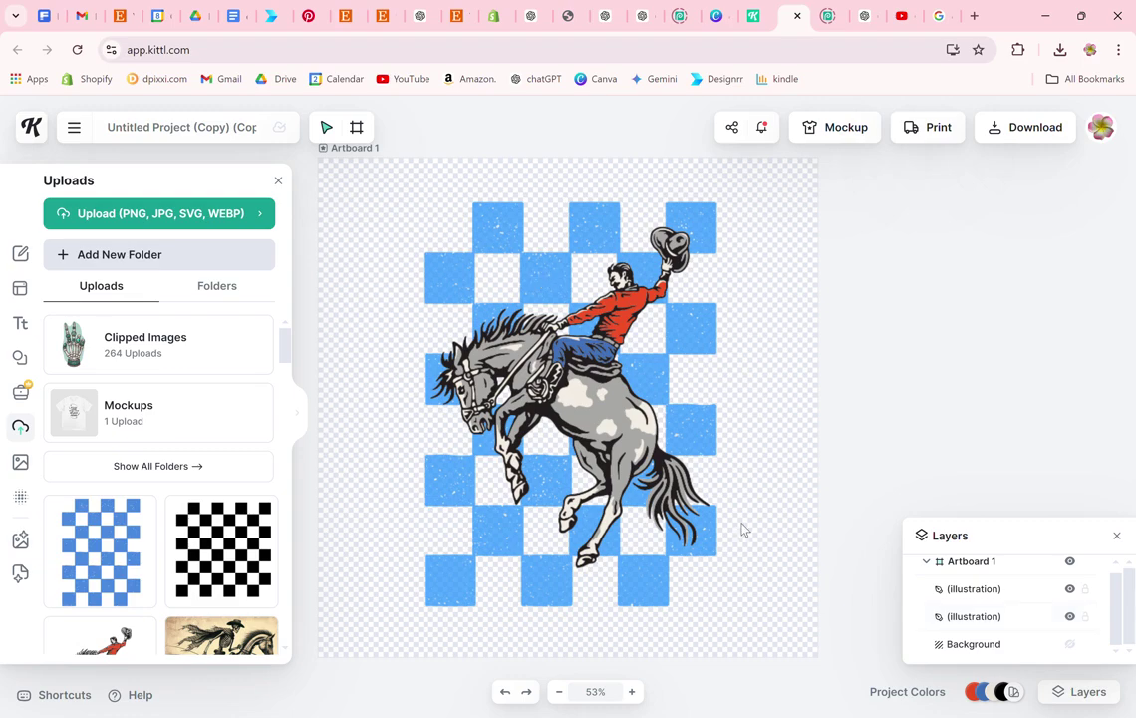
{"action": "left_click", "coordinate": [702, 529]}
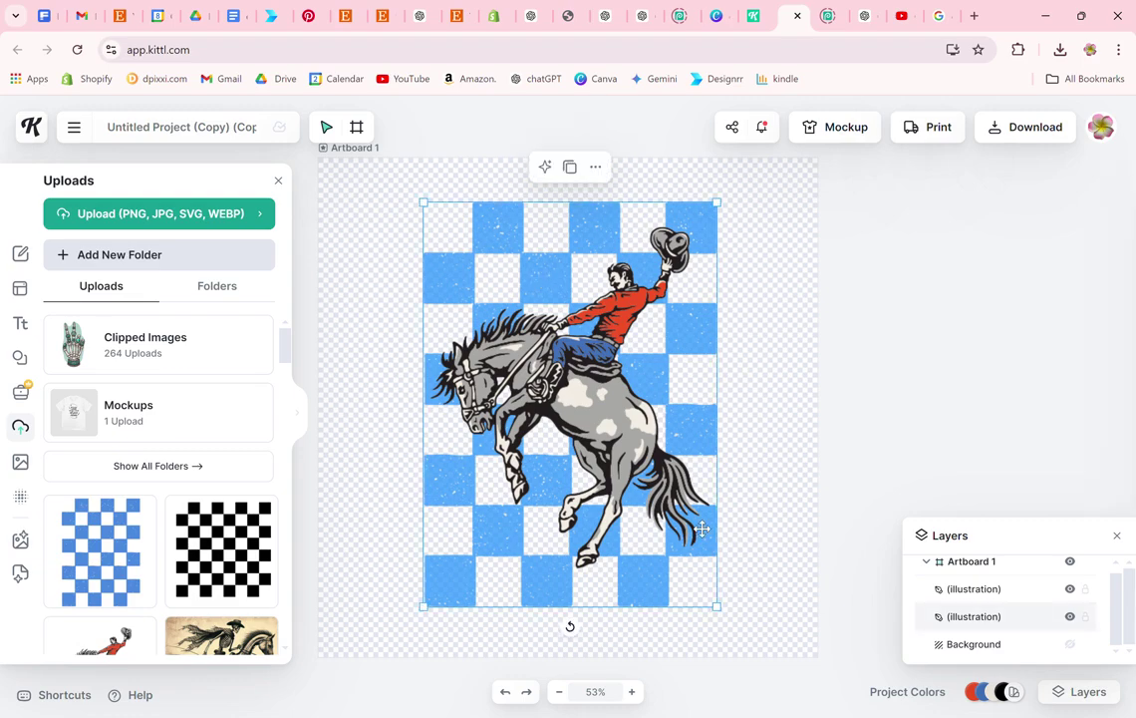
{"action": "left_click", "coordinate": [865, 16]}
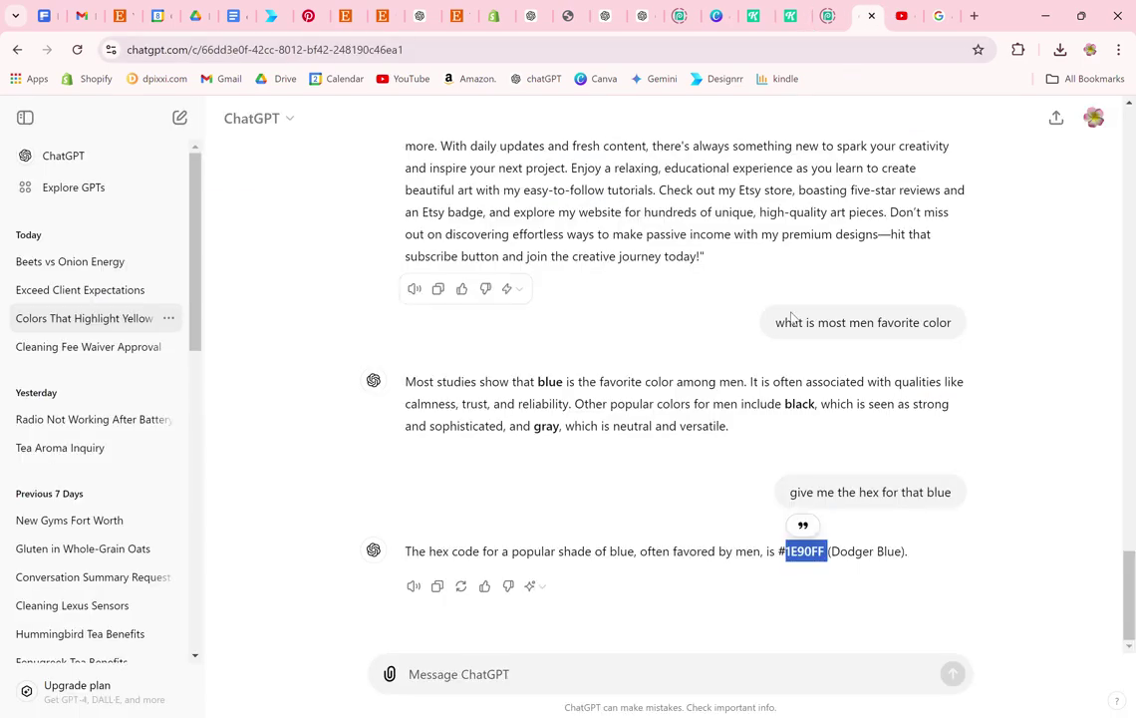
{"action": "left_click", "coordinate": [603, 674]}
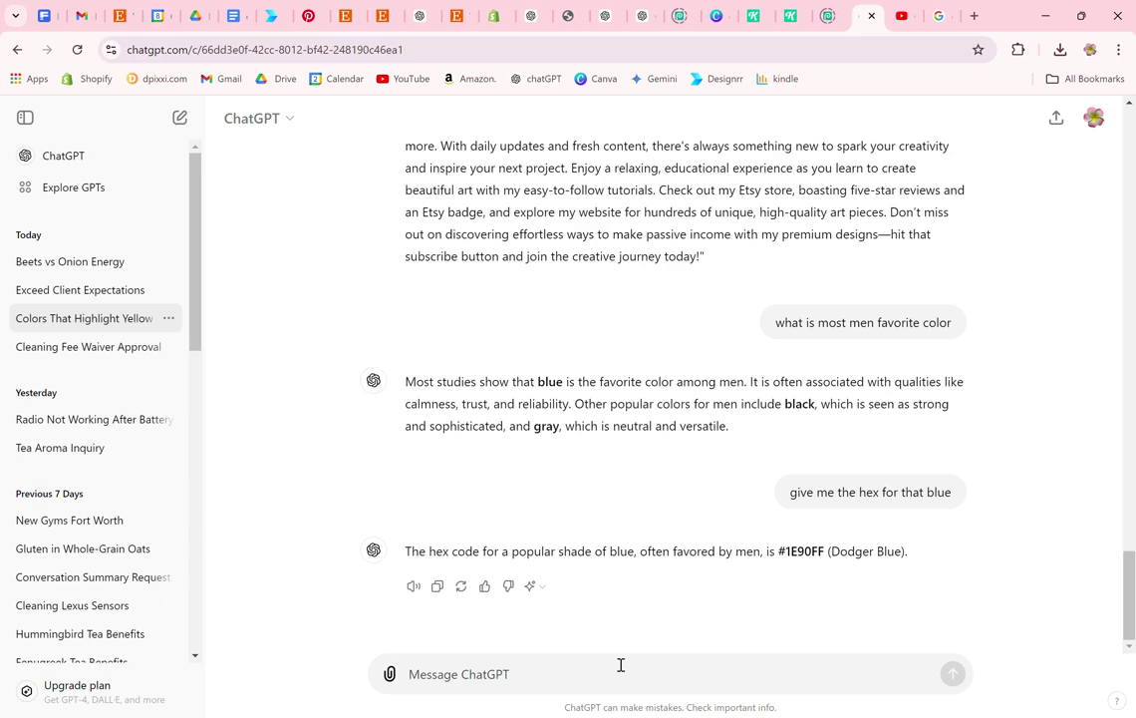
{"action": "type", "text": "give me t"}
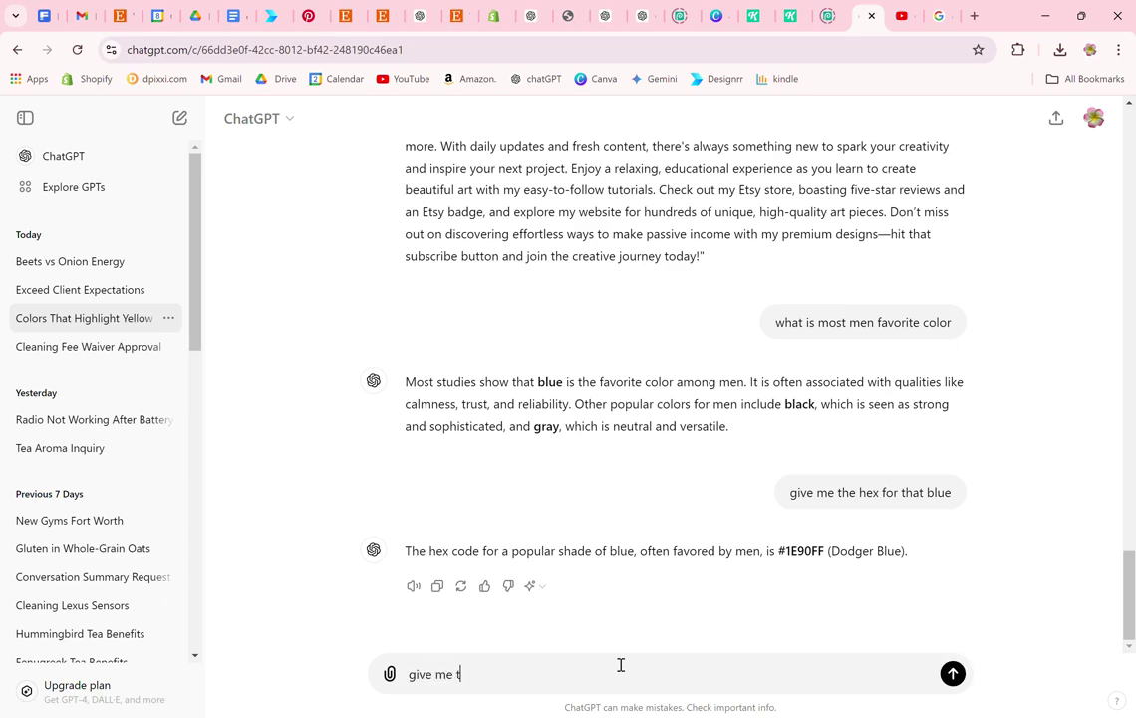
{"action": "type", "text": "he official d"}
{"action": "key", "text": "BackSpace"}
{"action": "key", "text": "BackSpace"}
{"action": "type", "text": "dodger blue hex code"}
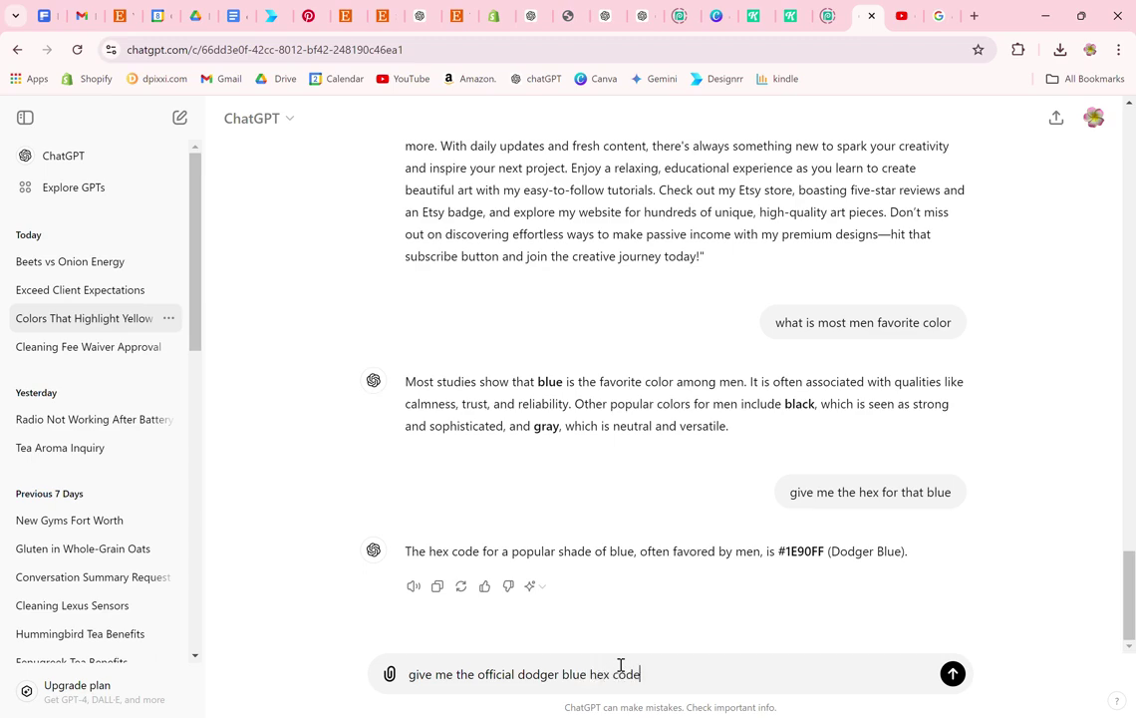
{"action": "key", "text": "Return"}
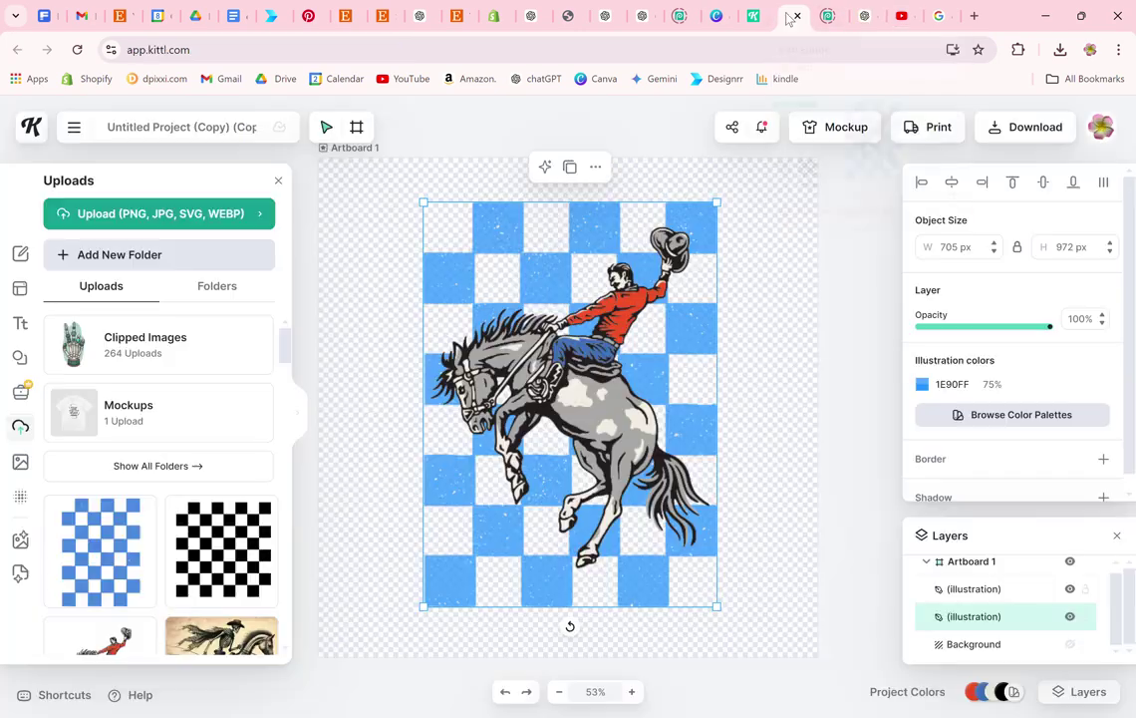
Switch back to Kittl and raise the opacity of the checkered background's 1E90FF blue to 100%
{"action": "left_click", "coordinate": [792, 15]}
{"action": "left_click", "coordinate": [921, 384]}
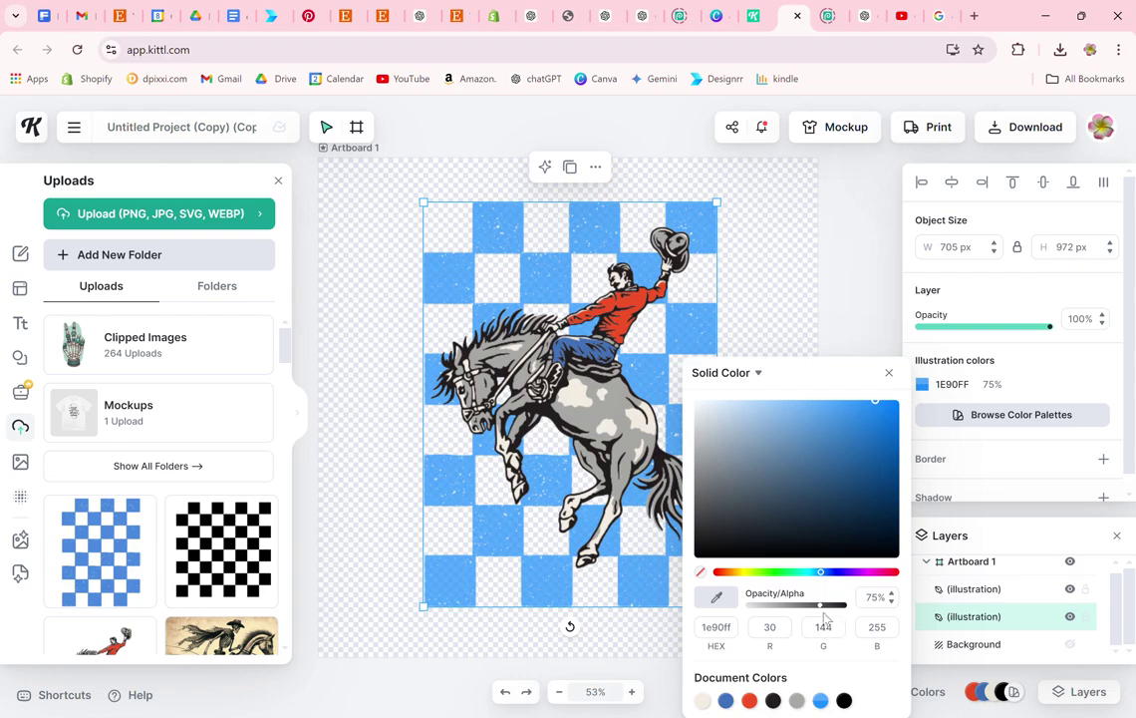
{"action": "left_click_drag", "start_coordinate": [823, 611], "coordinate": [855, 613]}
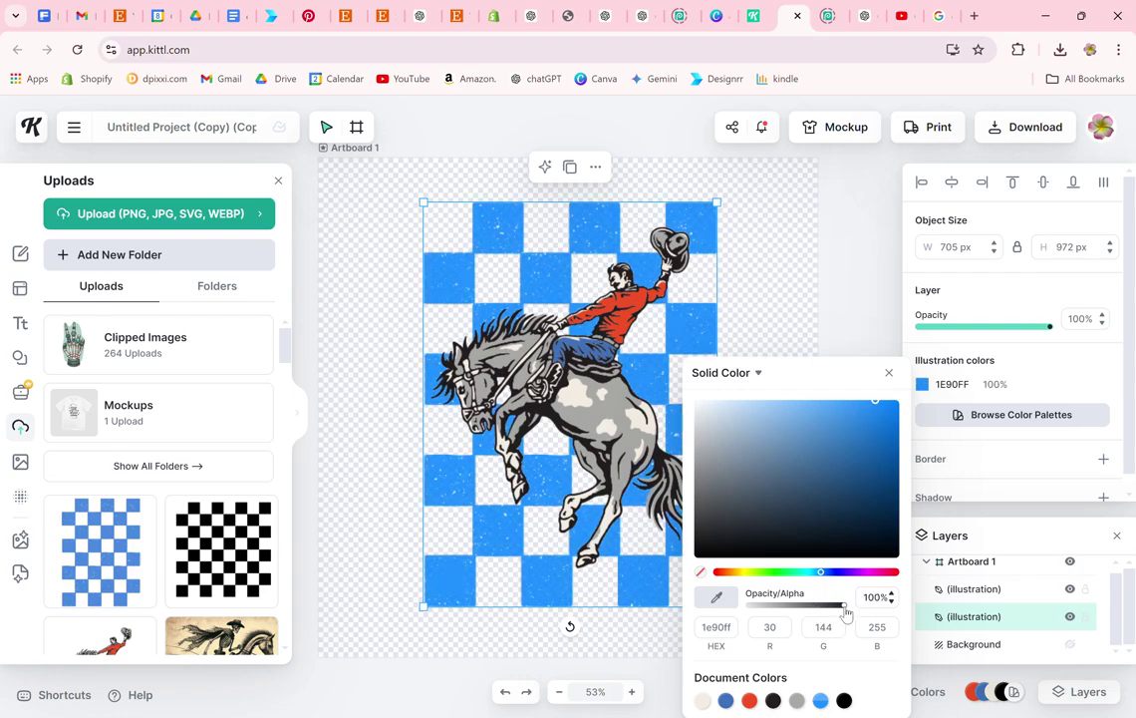
{"action": "left_click", "coordinate": [779, 258]}
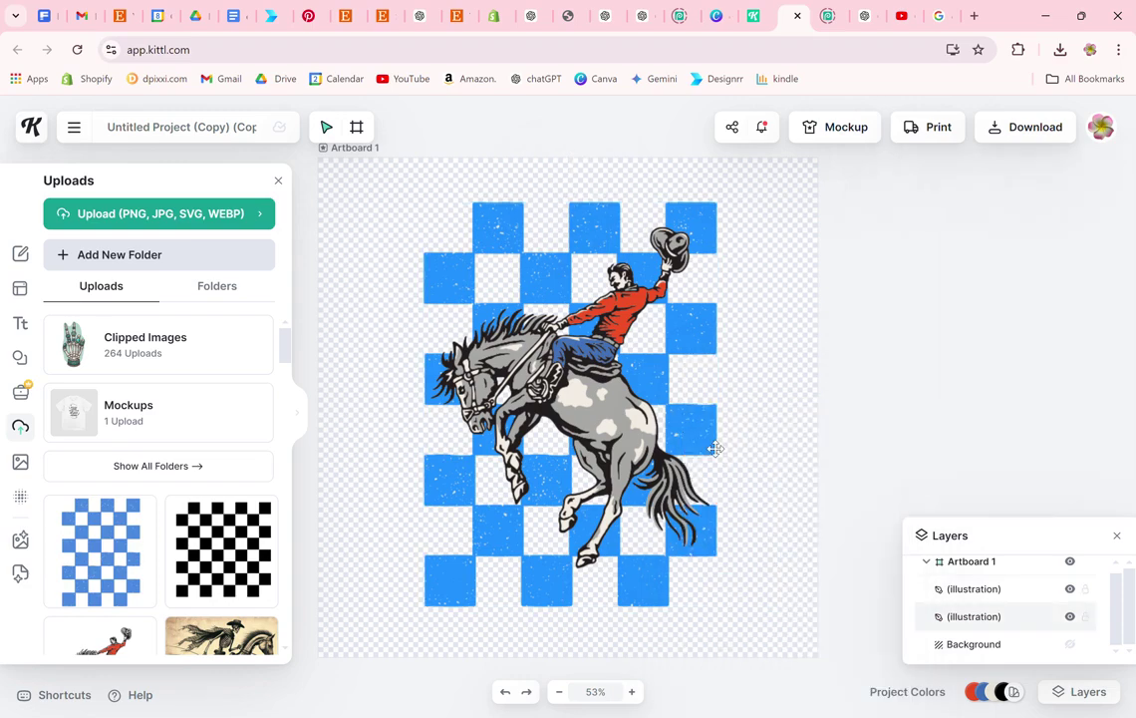
Recolor the gray of the horse and rider illustration to dark brown 6E4112, trying several brown shades
{"action": "left_click", "coordinate": [608, 357]}
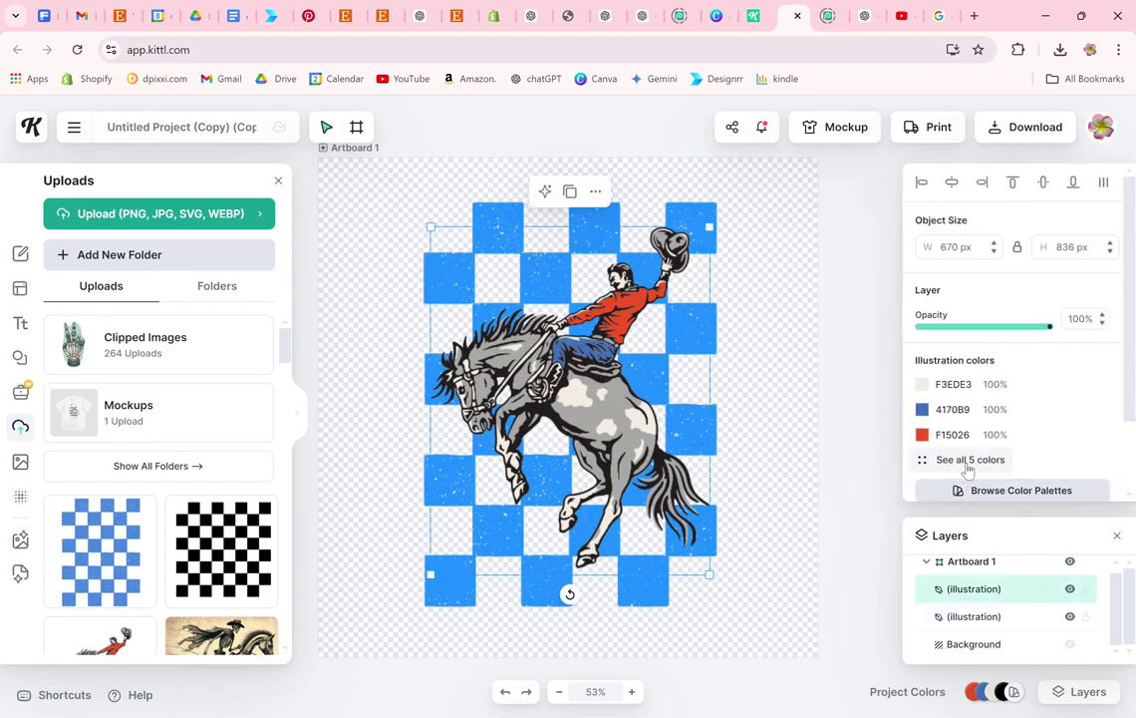
{"action": "left_click", "coordinate": [963, 464]}
{"action": "left_click", "coordinate": [923, 484]}
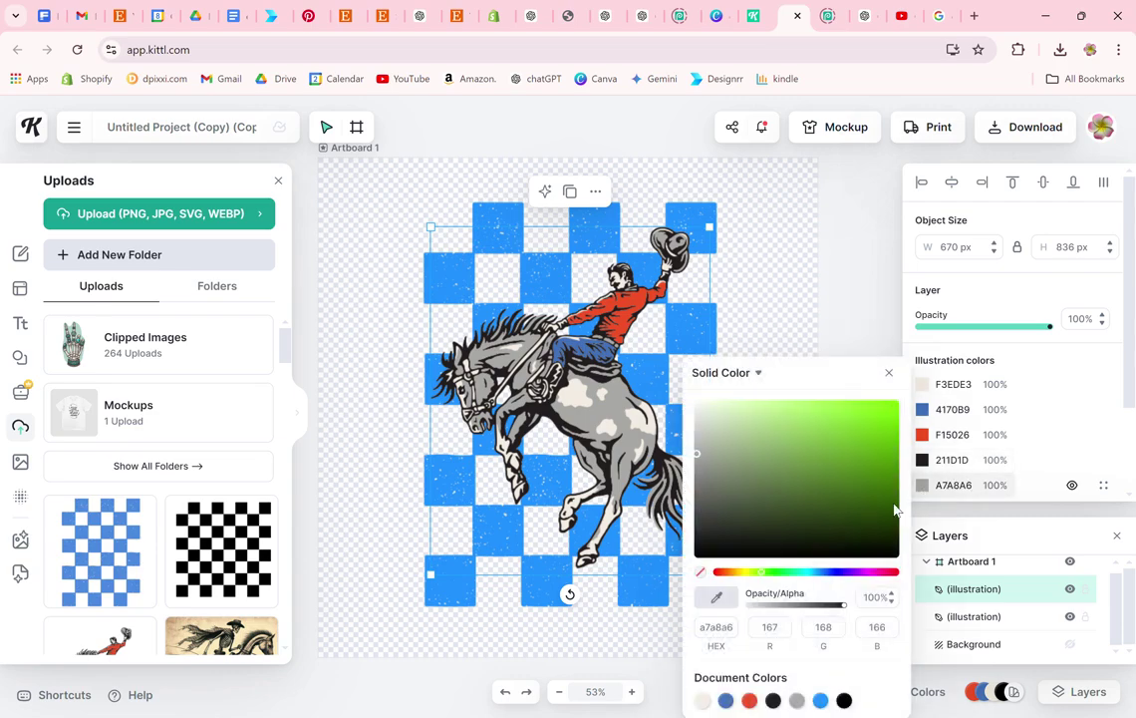
{"action": "left_click", "coordinate": [731, 571]}
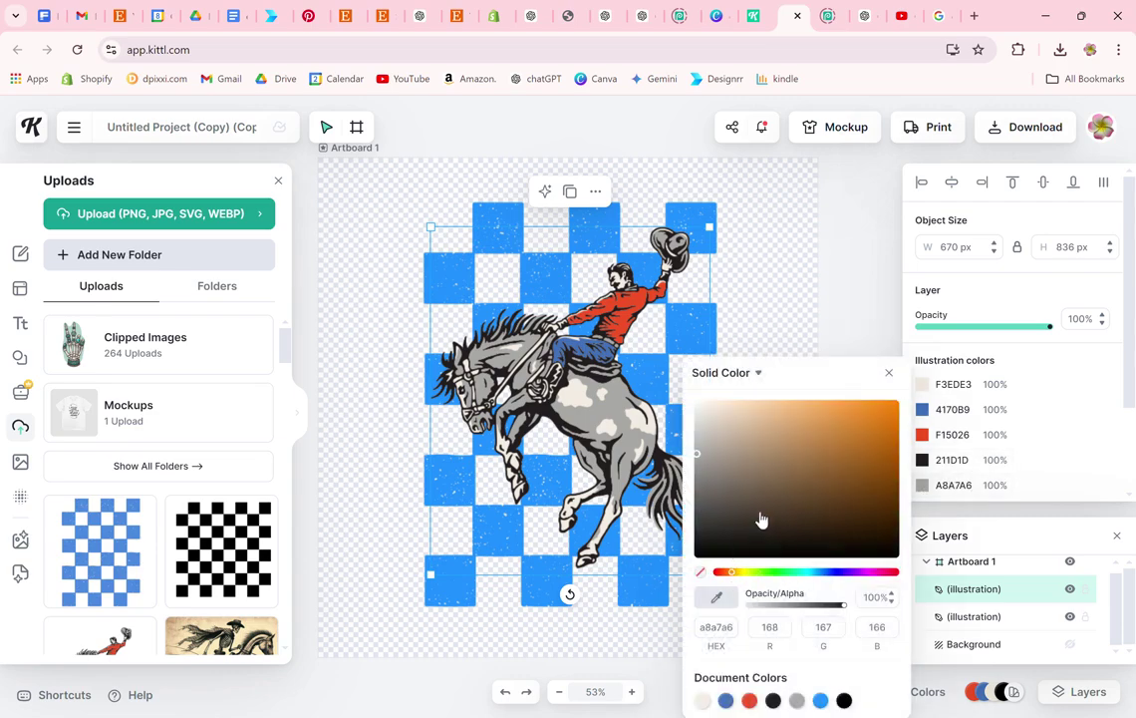
{"action": "left_click", "coordinate": [784, 507]}
{"action": "left_click", "coordinate": [873, 457]}
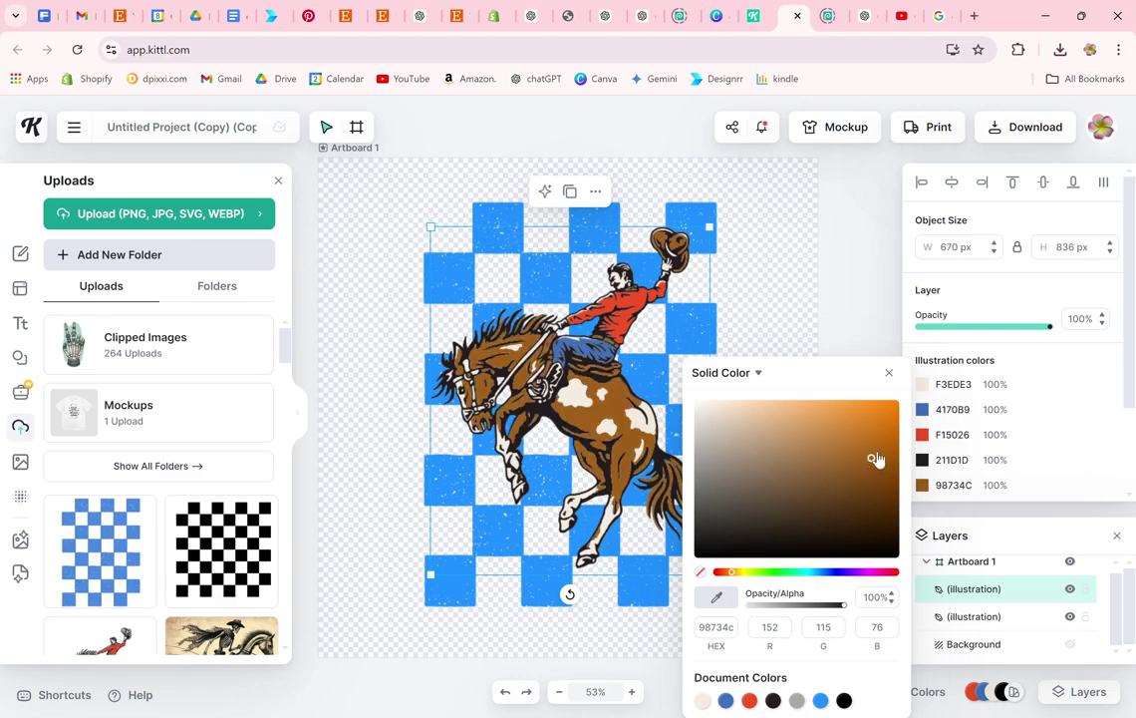
{"action": "left_click", "coordinate": [787, 459]}
{"action": "left_click", "coordinate": [781, 475]}
{"action": "left_click", "coordinate": [857, 495]}
{"action": "left_click", "coordinate": [824, 494]}
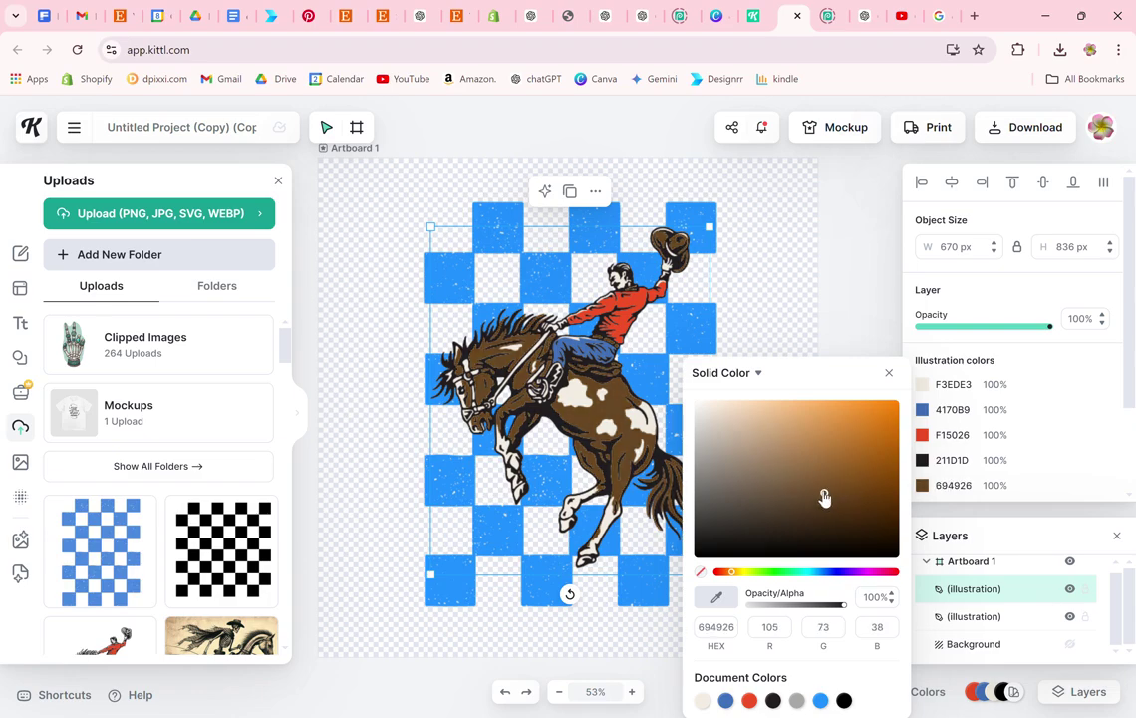
{"action": "left_click", "coordinate": [869, 507]}
{"action": "left_click", "coordinate": [865, 490]}
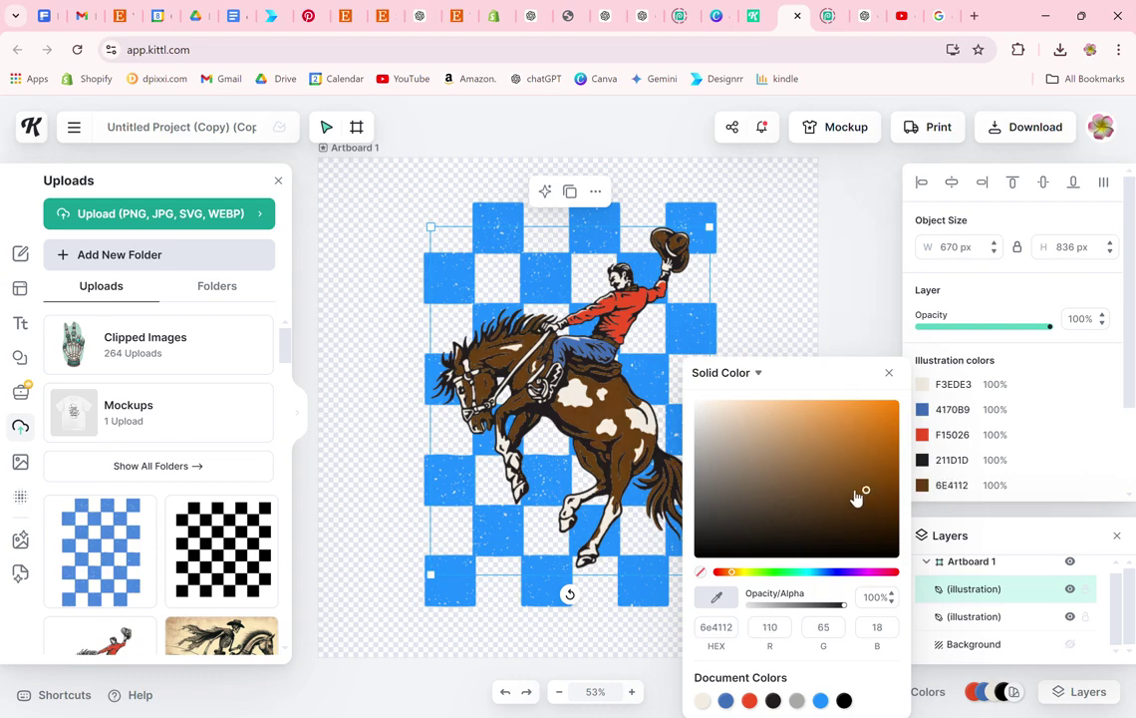
Recolor the cream areas of the horse and rider illustration to golden tan D1993B
{"action": "left_click", "coordinate": [922, 460]}
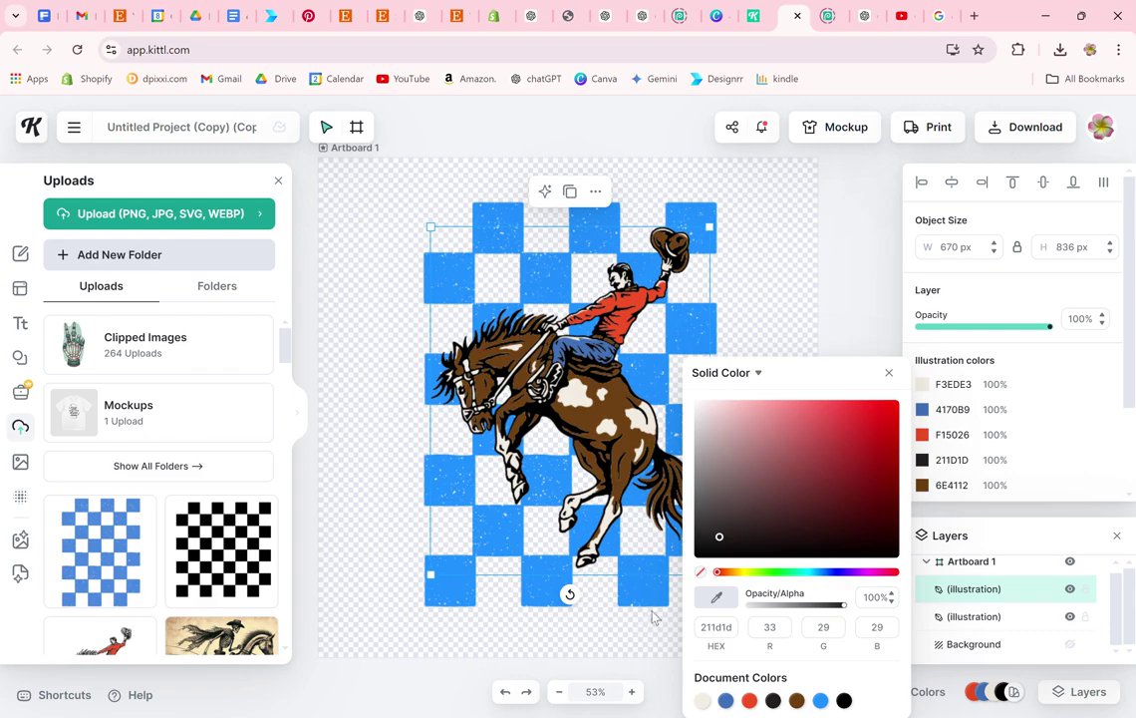
{"action": "left_click", "coordinate": [924, 388]}
{"action": "left_click", "coordinate": [924, 387]}
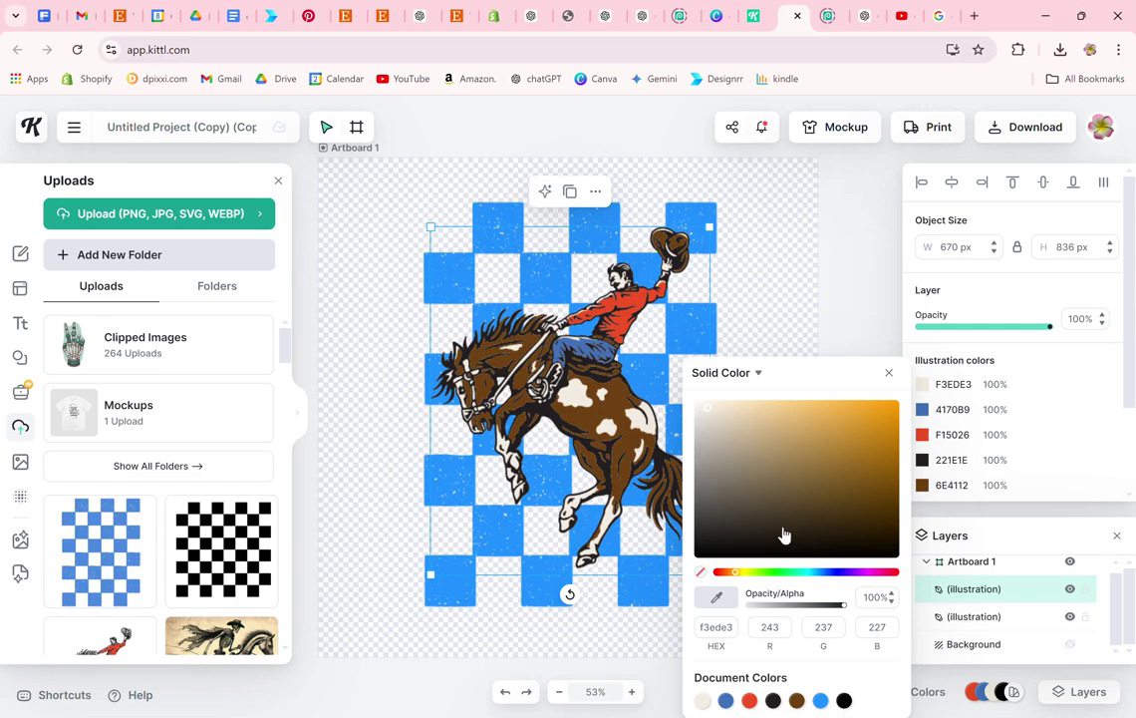
{"action": "left_click", "coordinate": [726, 455]}
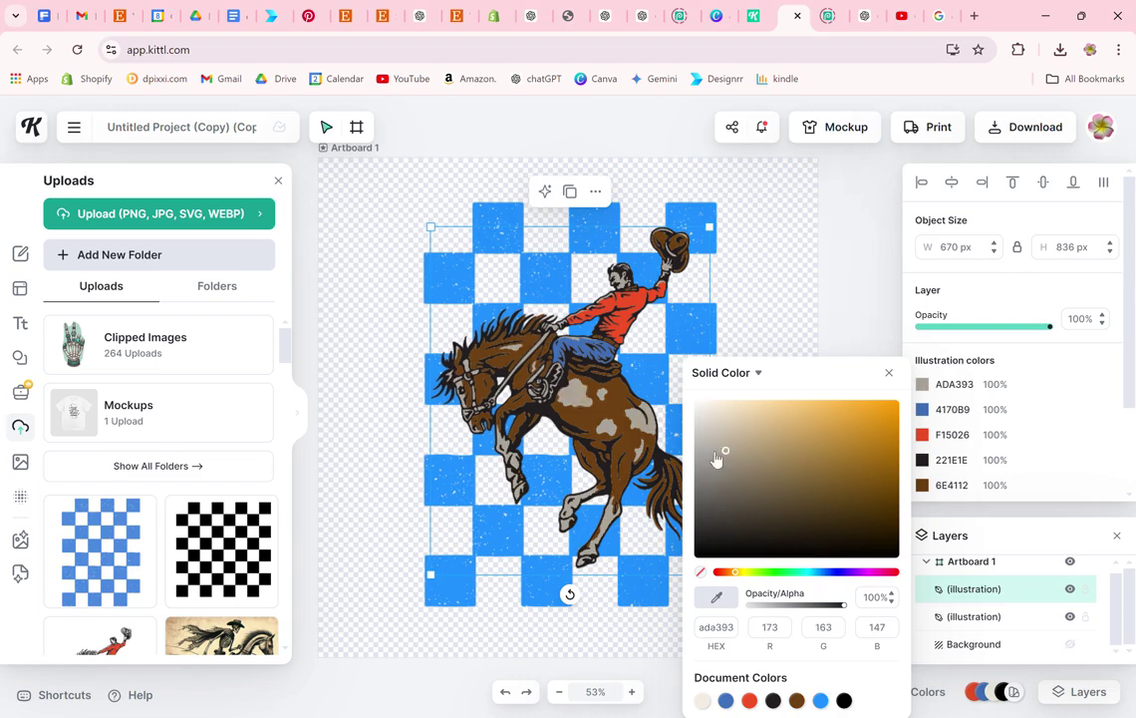
{"action": "left_click", "coordinate": [737, 474]}
{"action": "left_click", "coordinate": [826, 427]}
{"action": "left_click_drag", "start_coordinate": [833, 453], "coordinate": [841, 433]}
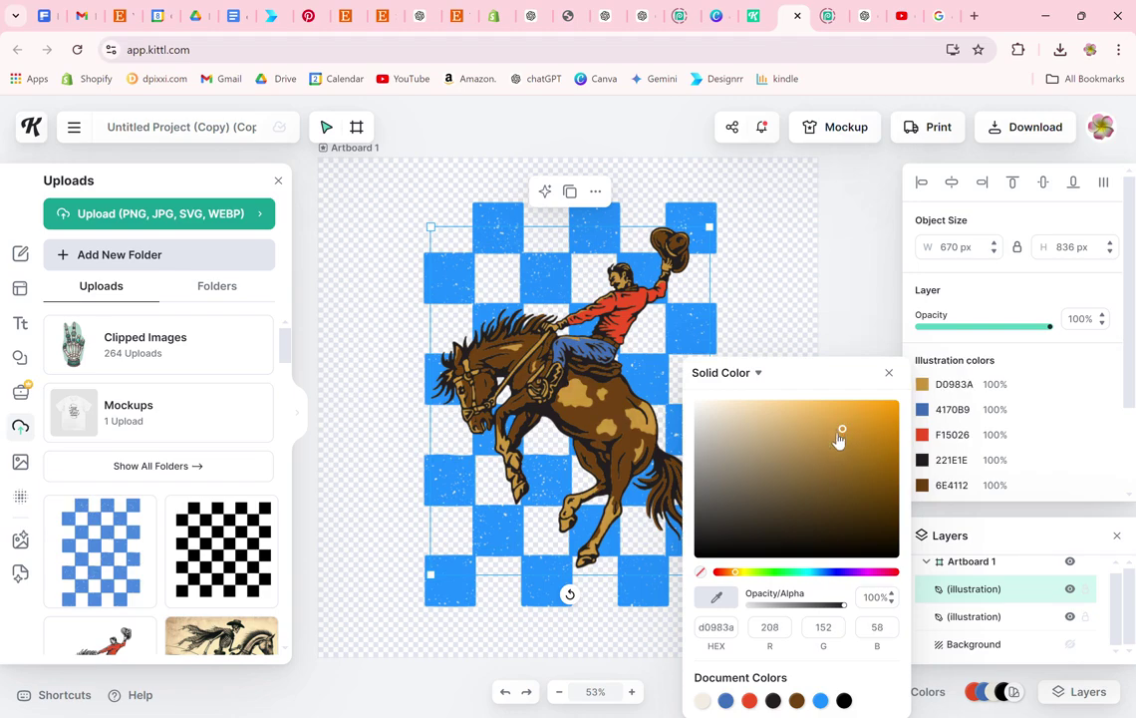
{"action": "left_click", "coordinate": [843, 426]}
{"action": "left_click", "coordinate": [841, 429]}
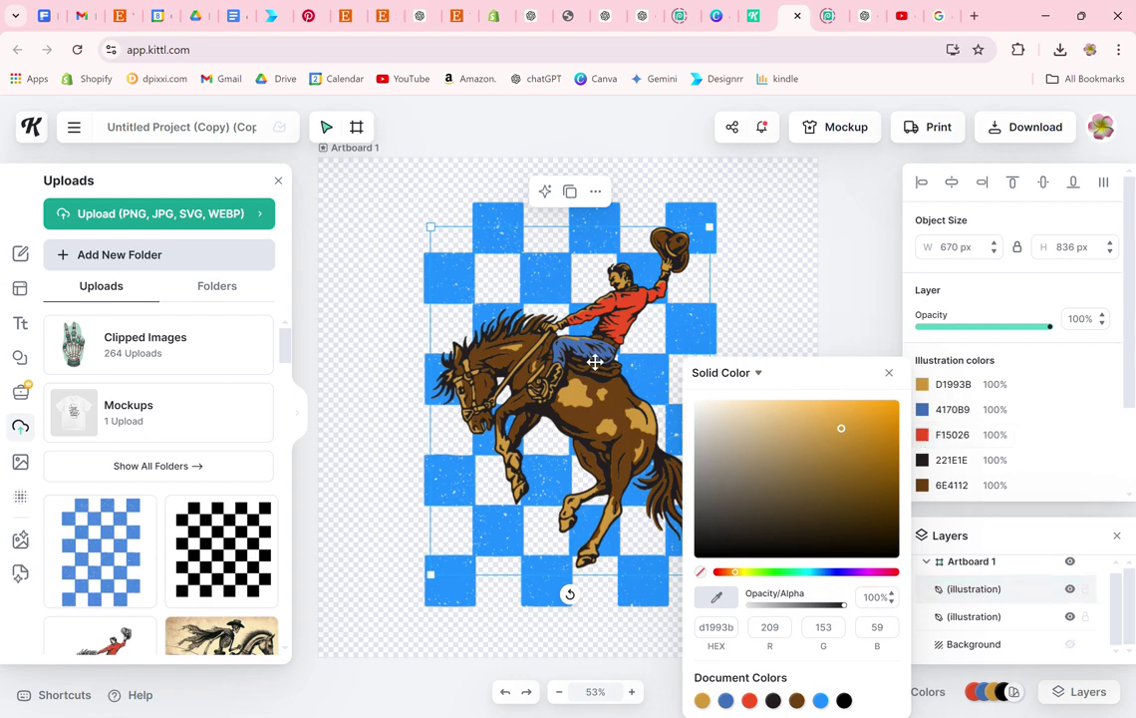
Recolor the rider's blue pants to white FFFFFF
{"action": "left_click", "coordinate": [925, 415]}
{"action": "left_click", "coordinate": [925, 414]}
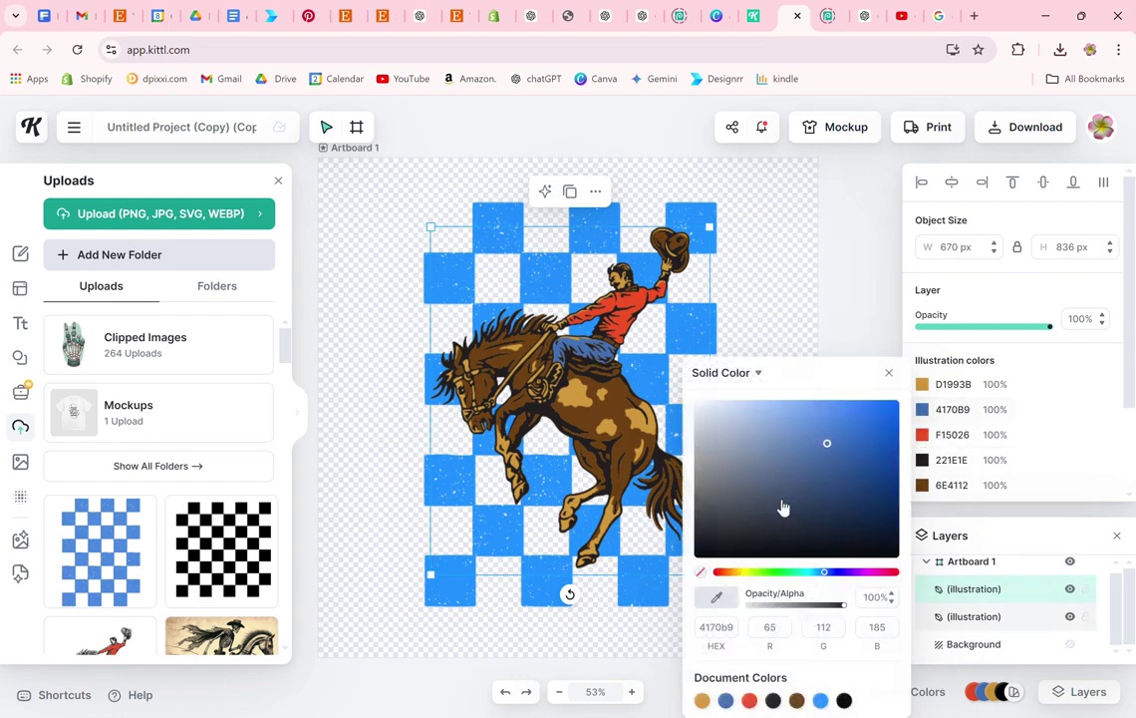
{"action": "left_click", "coordinate": [723, 504]}
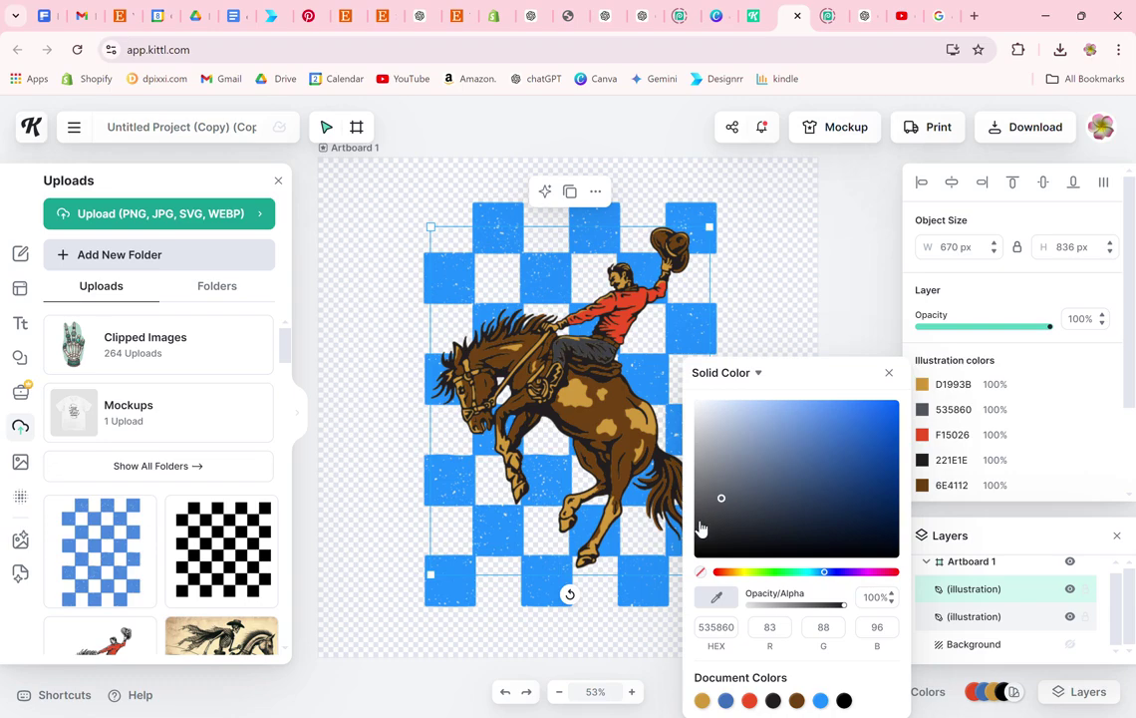
{"action": "left_click", "coordinate": [700, 520]}
{"action": "left_click_drag", "start_coordinate": [700, 482], "coordinate": [674, 390]}
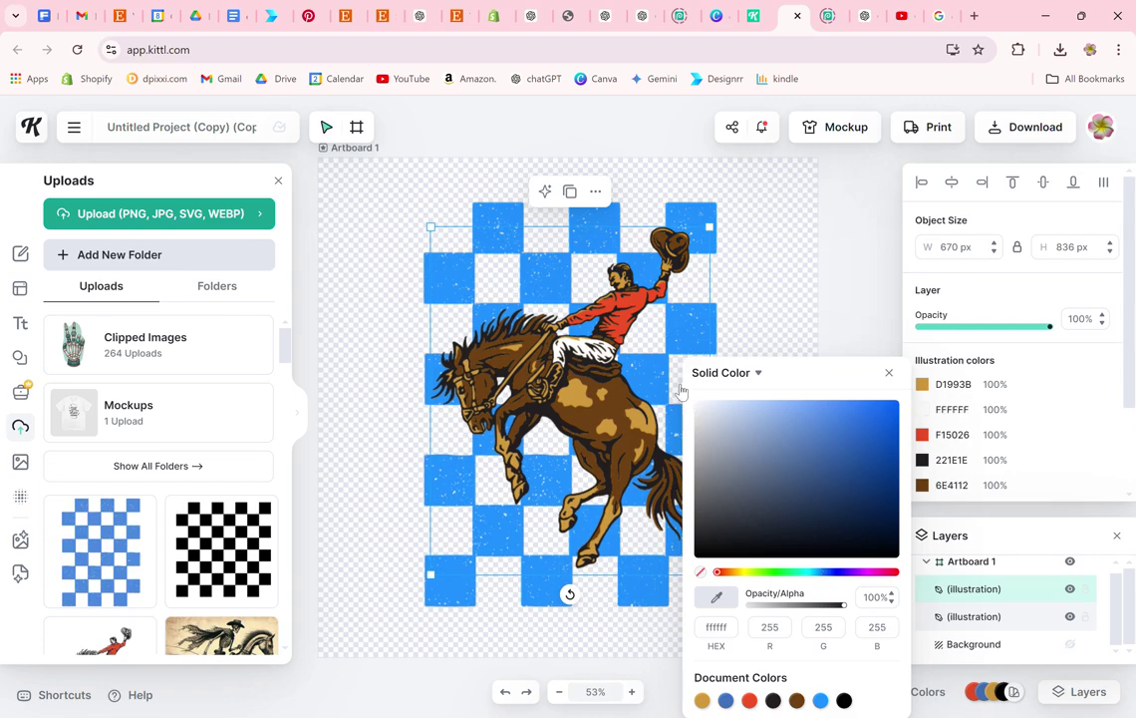
Recolor the rider's red shirt to white FFFFFF and deselect the illustration
{"action": "left_click", "coordinate": [925, 443]}
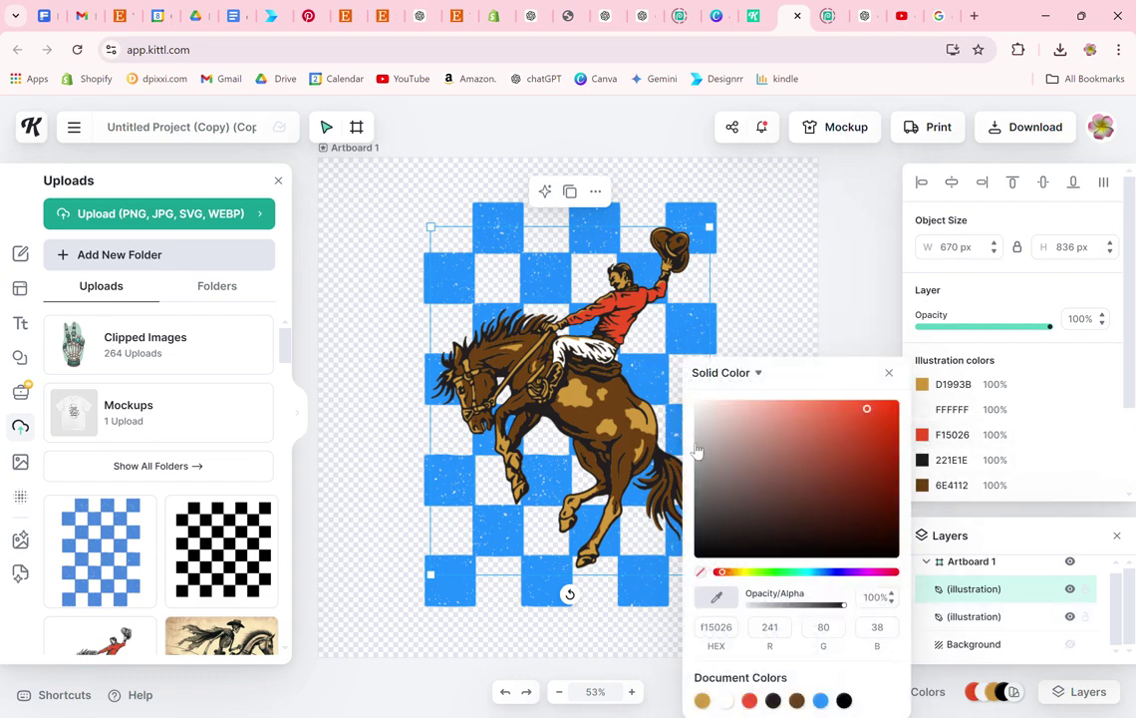
{"action": "left_click", "coordinate": [720, 427]}
{"action": "left_click_drag", "start_coordinate": [719, 427], "coordinate": [680, 393]}
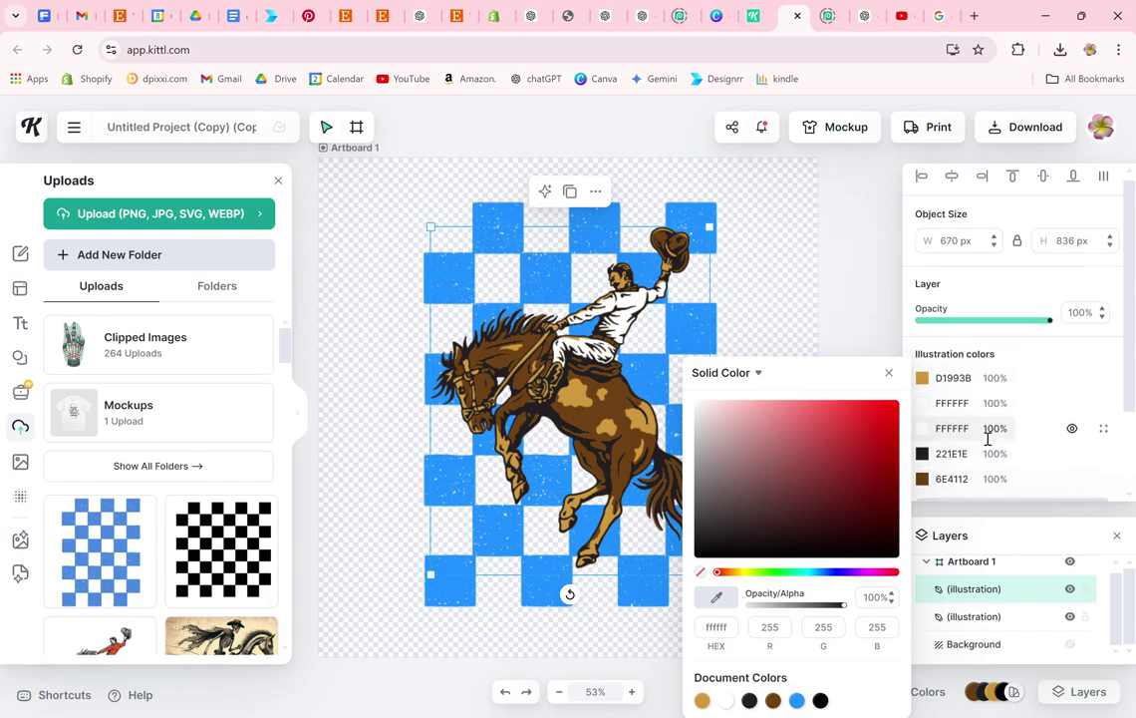
{"action": "scroll", "coordinate": [982, 433], "scroll_direction": "down", "scroll_amount": 2}
{"action": "left_click", "coordinate": [880, 358]}
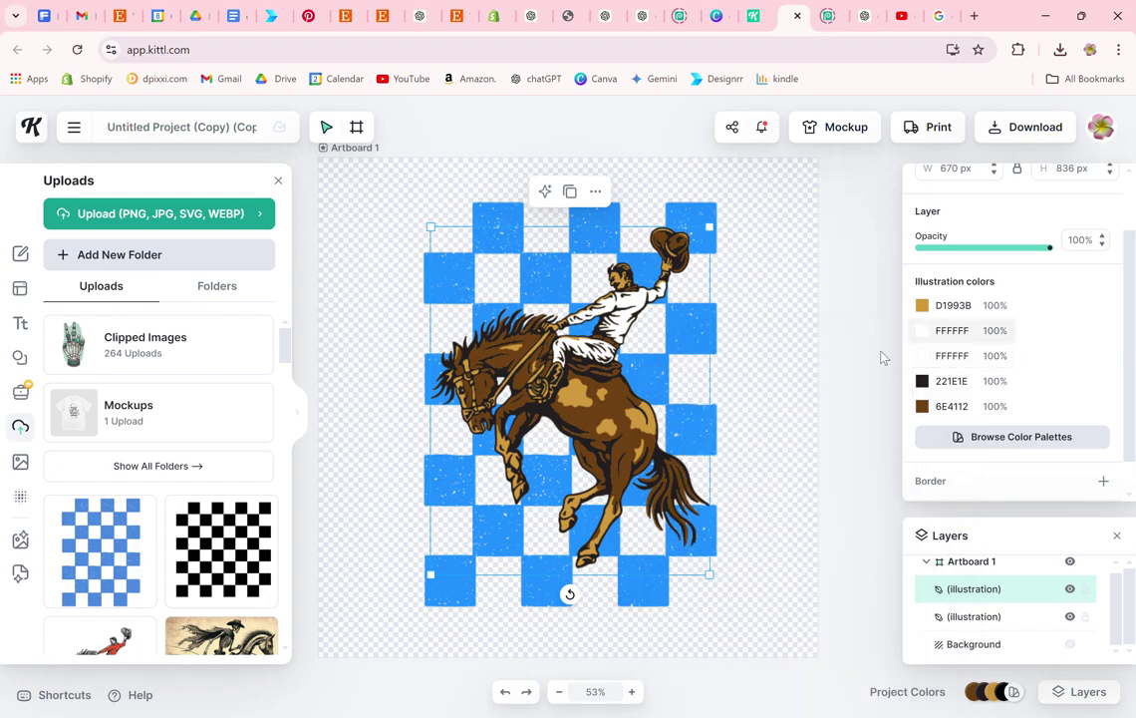
{"action": "left_click", "coordinate": [769, 282]}
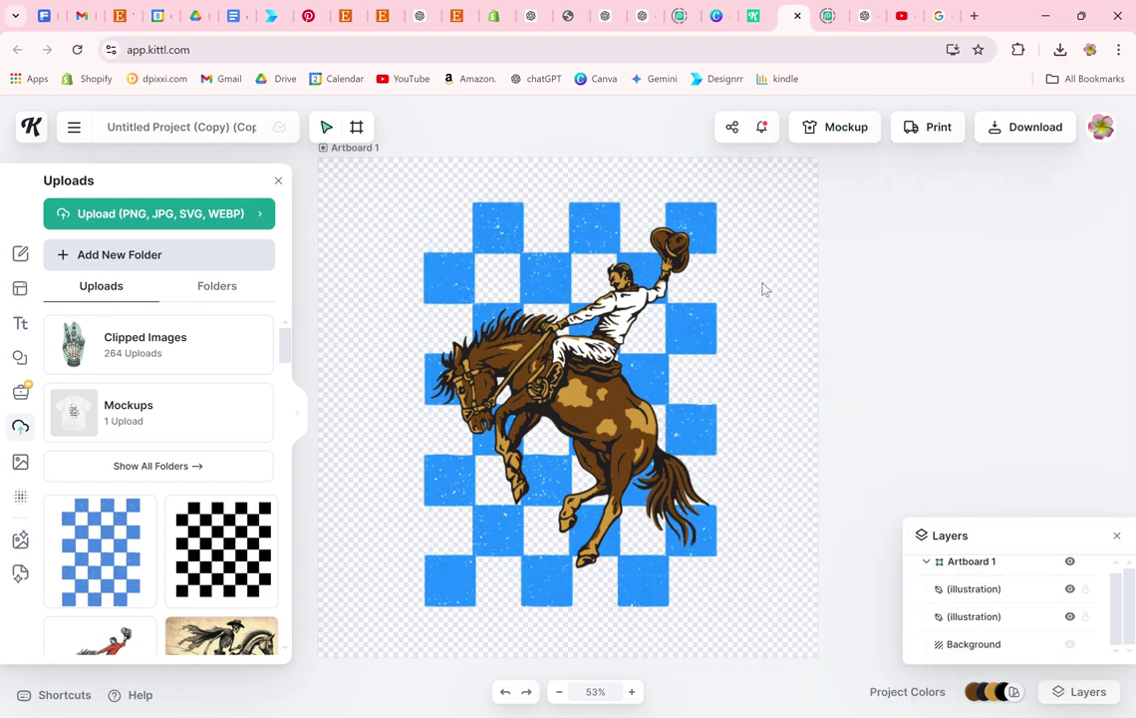
Enlarge the horse and rider illustration to about 861 by 1074 px and center it over the checkered background
{"action": "left_click", "coordinate": [610, 407]}
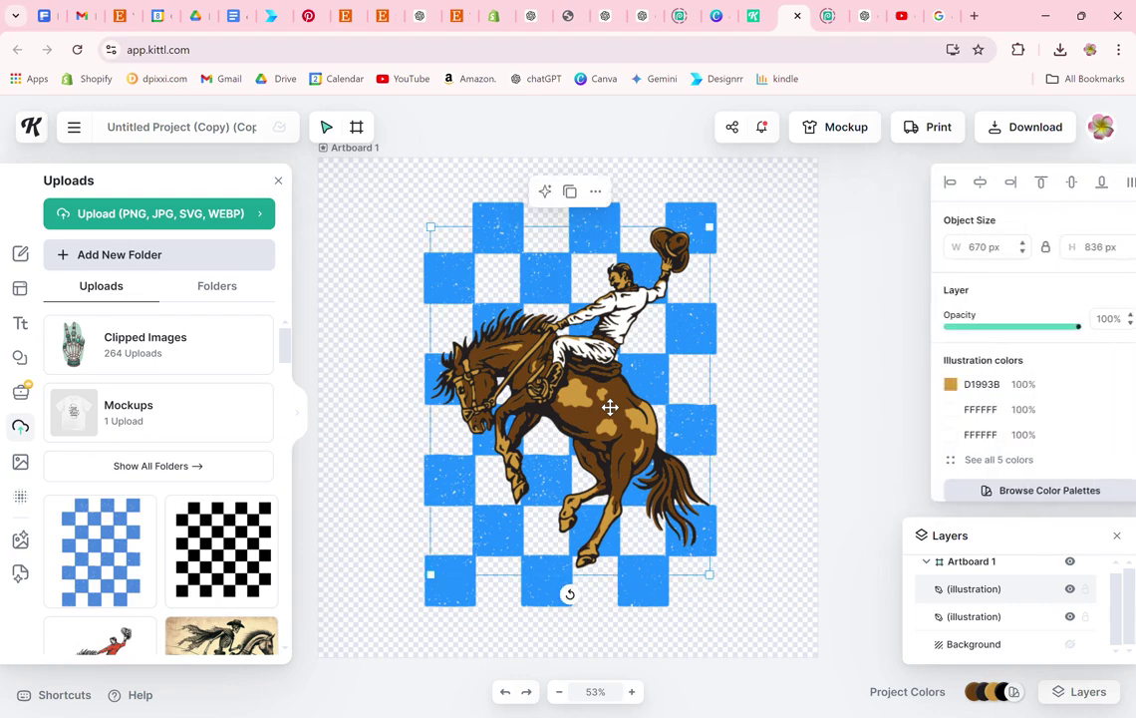
{"action": "left_click_drag", "start_coordinate": [710, 576], "coordinate": [744, 611]}
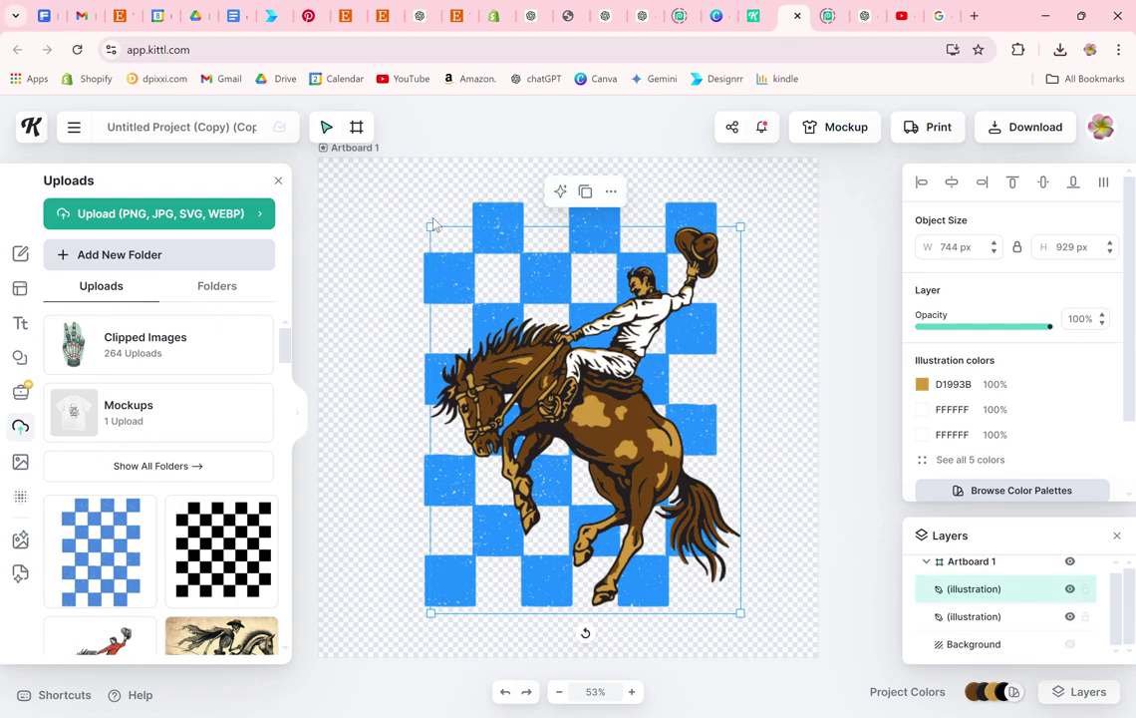
{"action": "left_click_drag", "start_coordinate": [411, 222], "coordinate": [365, 192]}
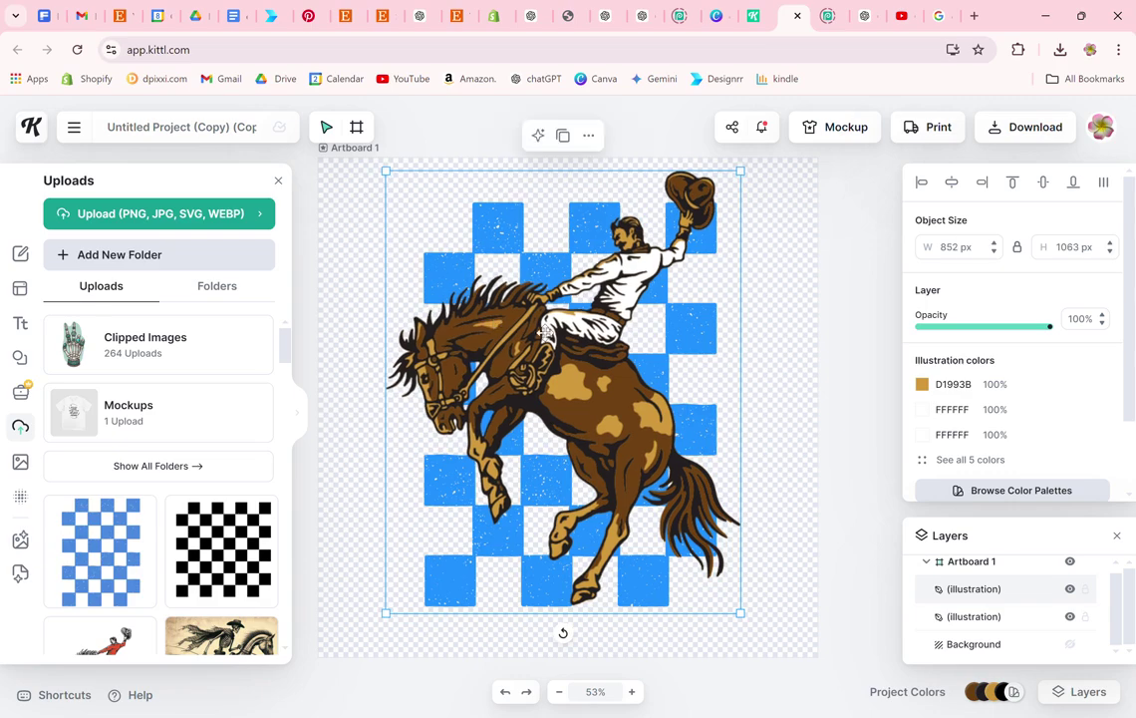
{"action": "left_click_drag", "start_coordinate": [558, 354], "coordinate": [564, 364]}
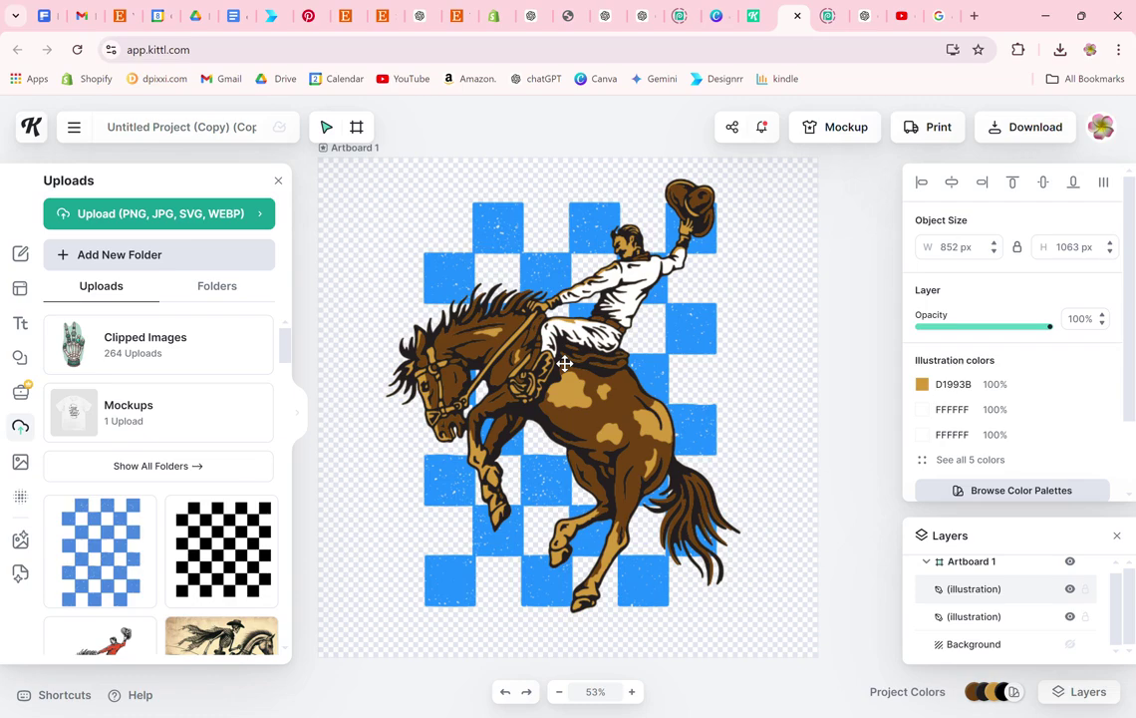
{"action": "left_click_drag", "start_coordinate": [564, 364], "coordinate": [565, 364]}
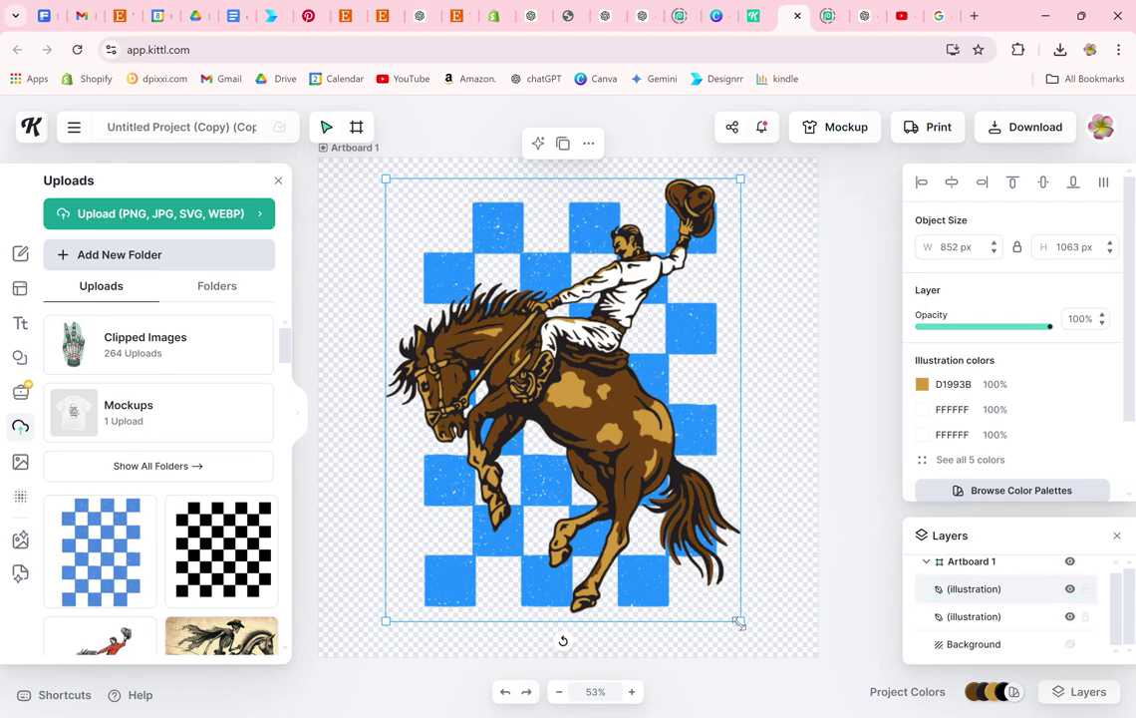
{"action": "left_click_drag", "start_coordinate": [745, 628], "coordinate": [750, 632]}
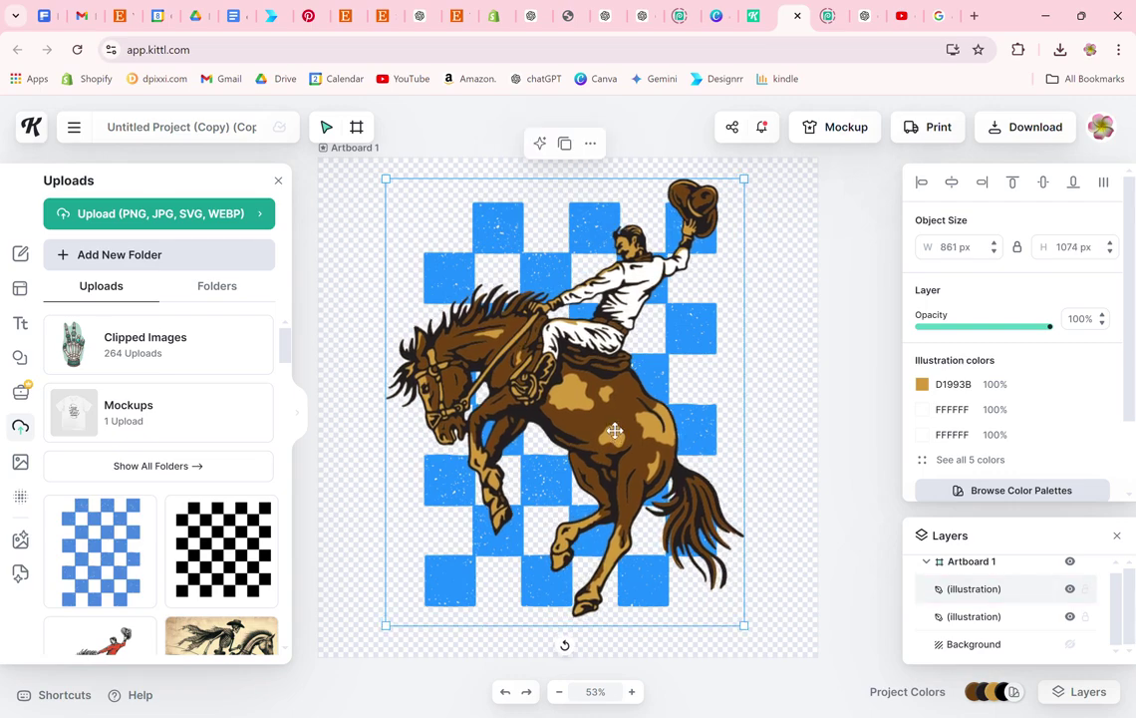
{"action": "left_click_drag", "start_coordinate": [547, 389], "coordinate": [545, 384]}
{"action": "left_click", "coordinate": [808, 435]}
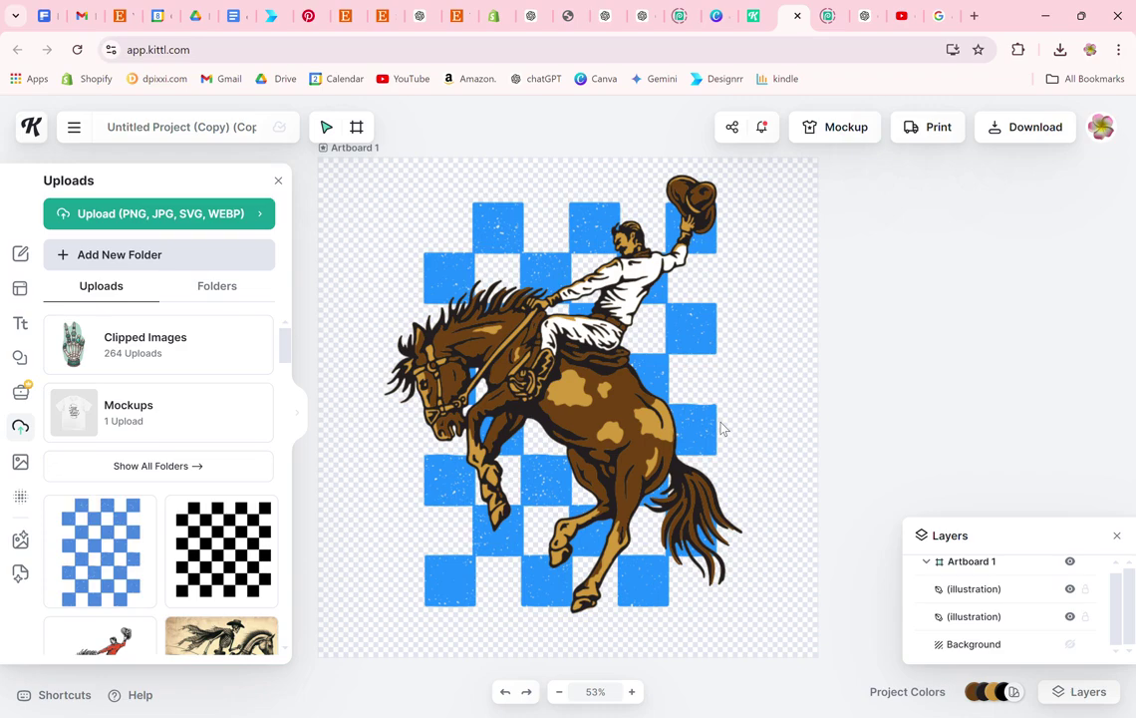
Recolor the blue checkered background to black 000000 and deselect it
{"action": "left_click", "coordinate": [495, 232]}
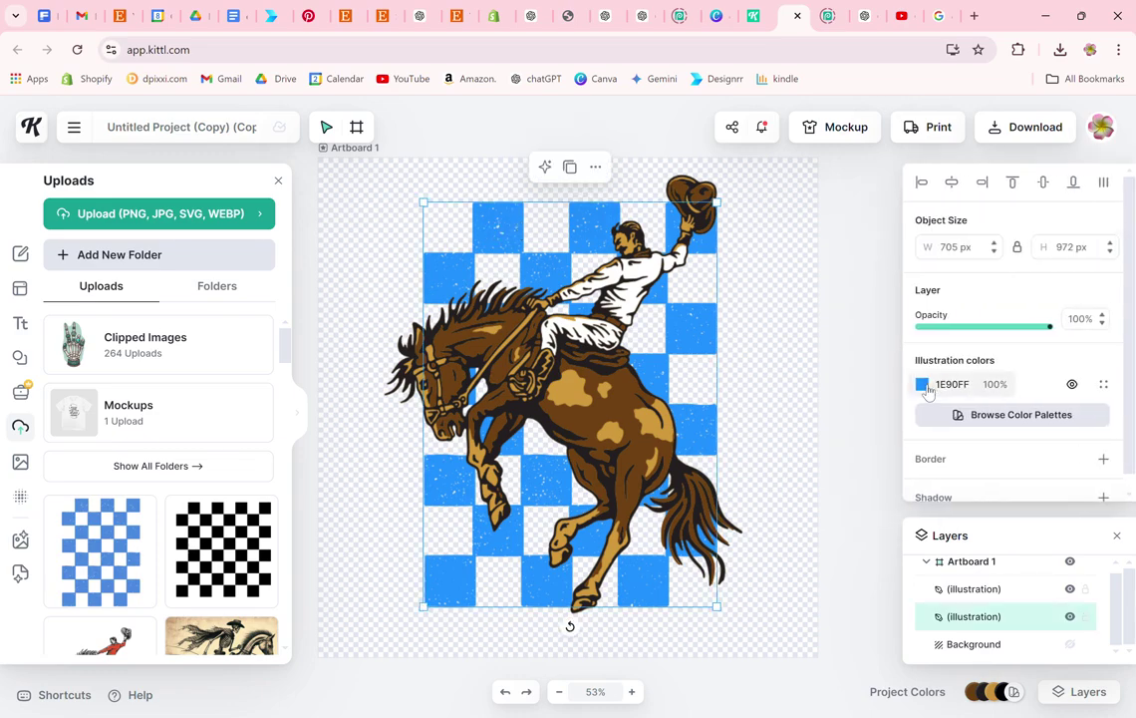
{"action": "left_click", "coordinate": [923, 384]}
{"action": "left_click", "coordinate": [712, 529]}
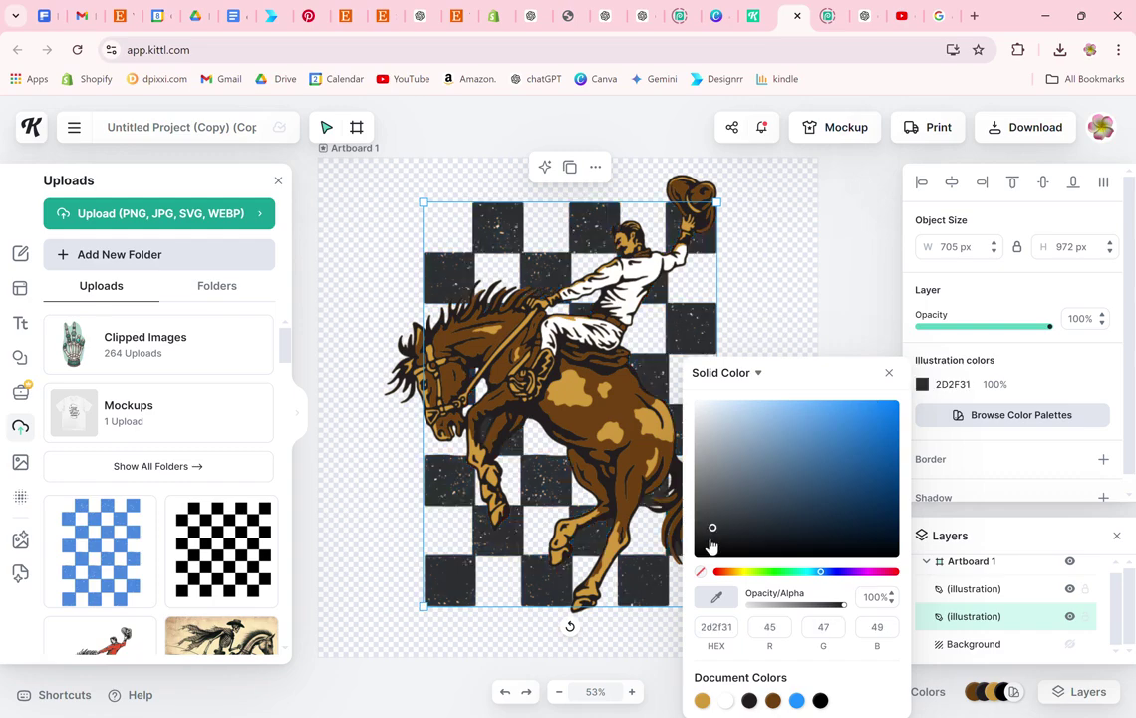
{"action": "left_click_drag", "start_coordinate": [710, 545], "coordinate": [642, 599]}
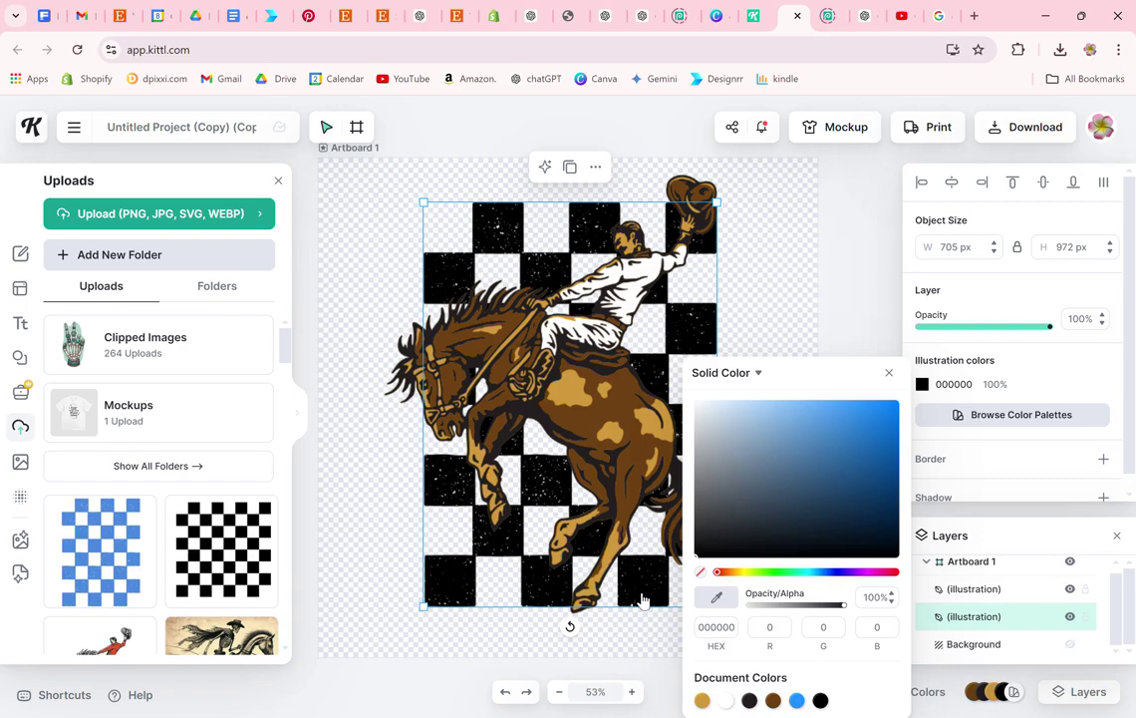
{"action": "left_click", "coordinate": [809, 307]}
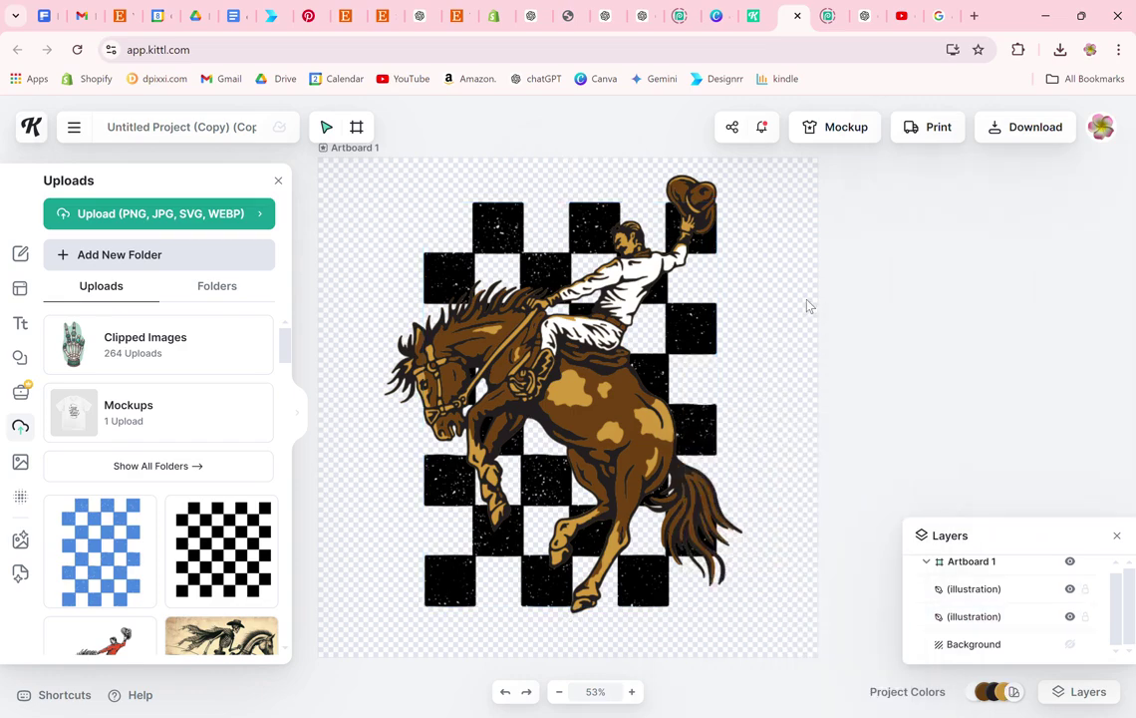
Recolor the golden tan areas of the horse and rider illustration to light brown AC825C
{"action": "left_click", "coordinate": [598, 369]}
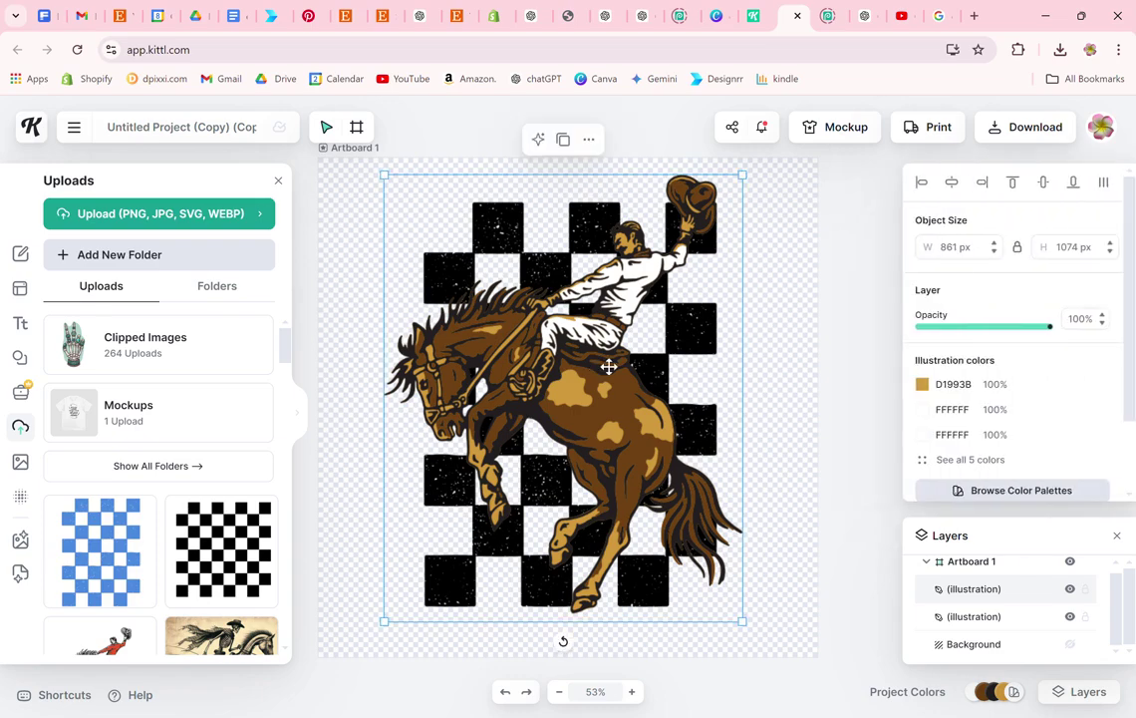
{"action": "scroll", "coordinate": [986, 410], "scroll_direction": "down", "scroll_amount": 1}
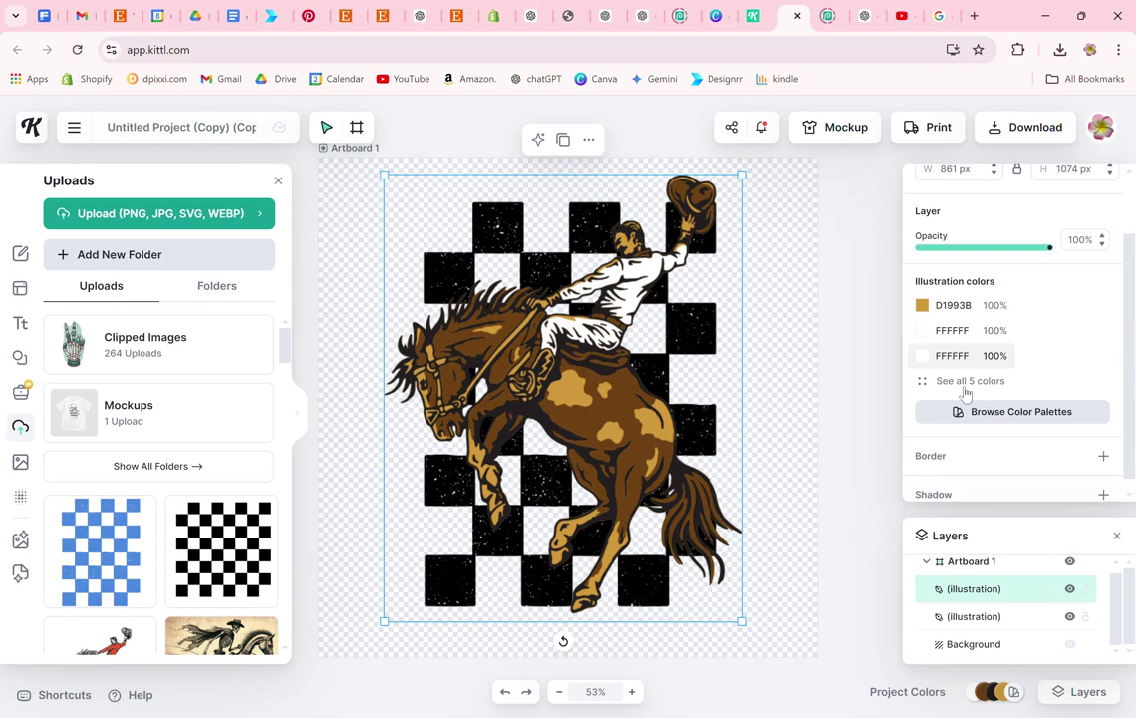
{"action": "left_click", "coordinate": [956, 309]}
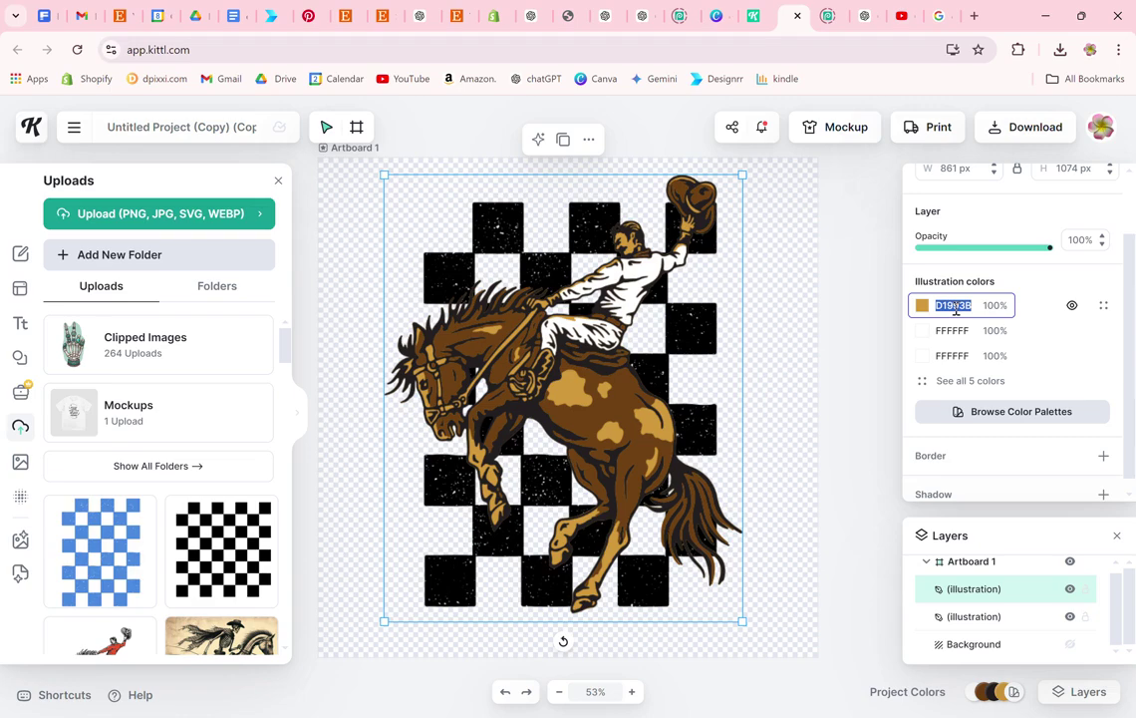
{"action": "type", "text": "4d"}
{"action": "key", "text": "BackSpace"}
{"action": "key", "text": "BackSpace"}
{"action": "type", "text": "a"}
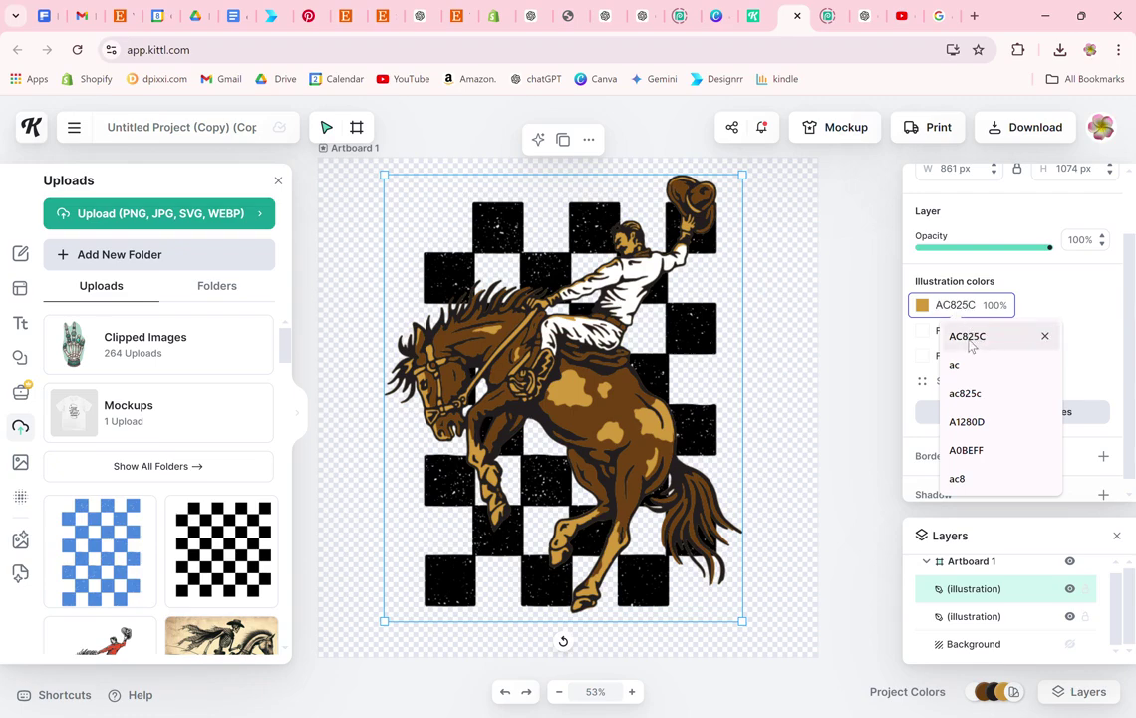
{"action": "left_click", "coordinate": [967, 342]}
{"action": "key", "text": "Return"}
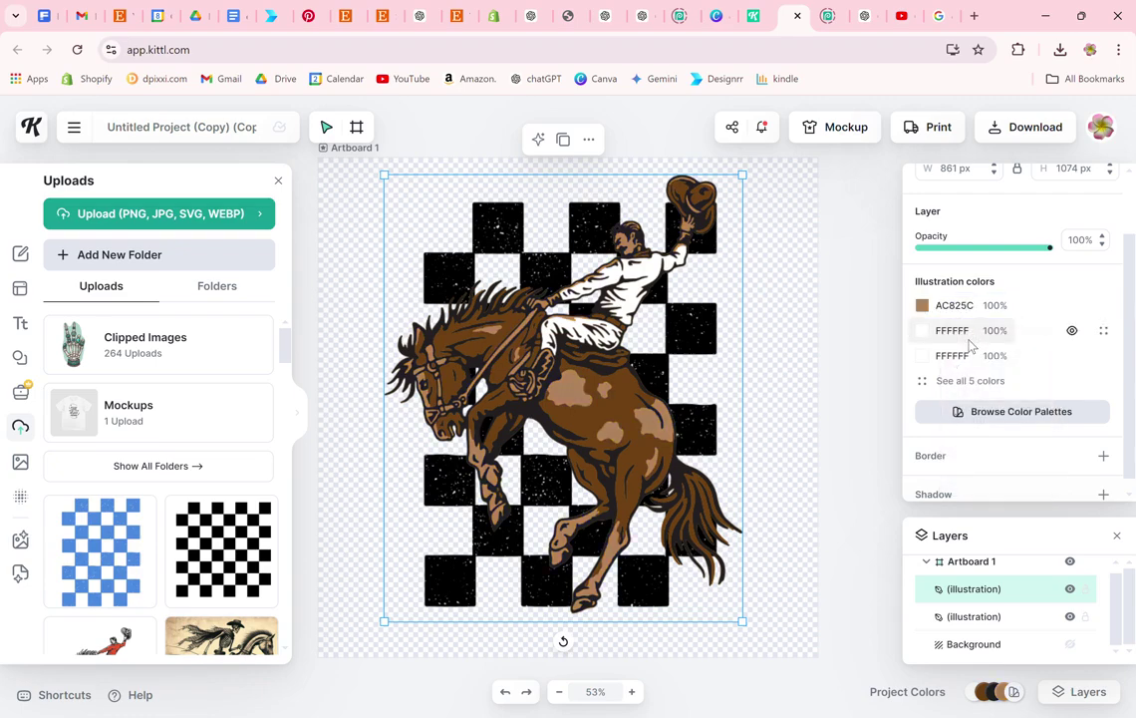
Try the darker brown 4A352A on the brown areas of the horse and rider illustration
{"action": "left_click", "coordinate": [952, 379]}
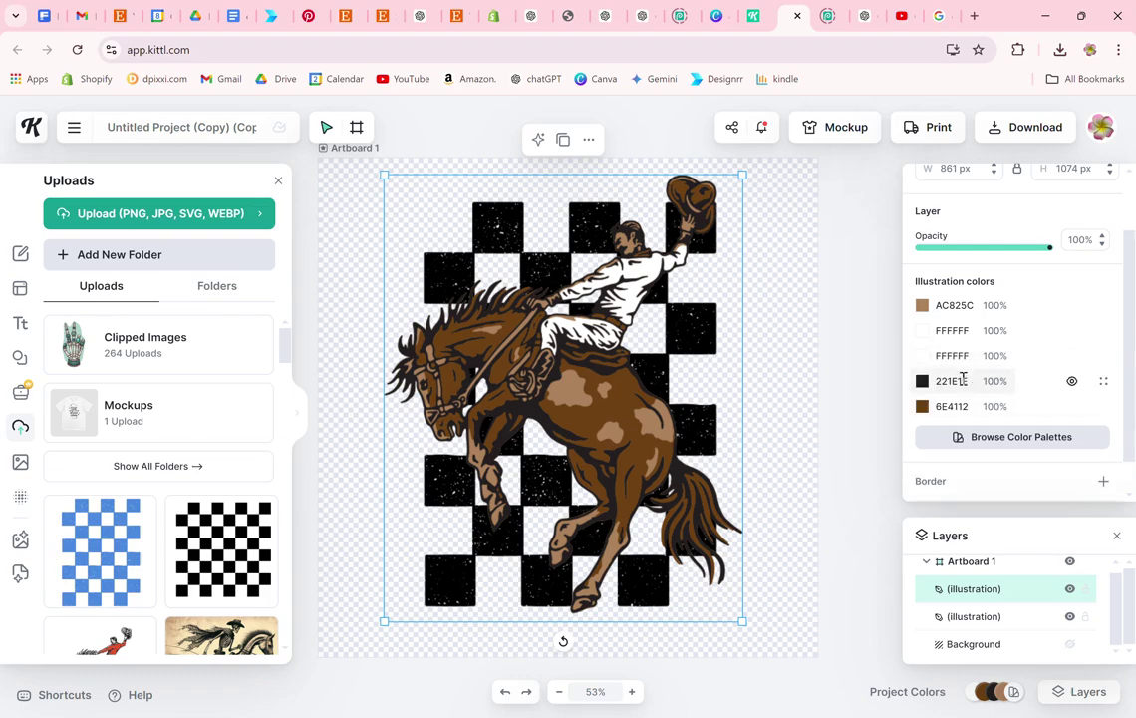
{"action": "left_click", "coordinate": [952, 406]}
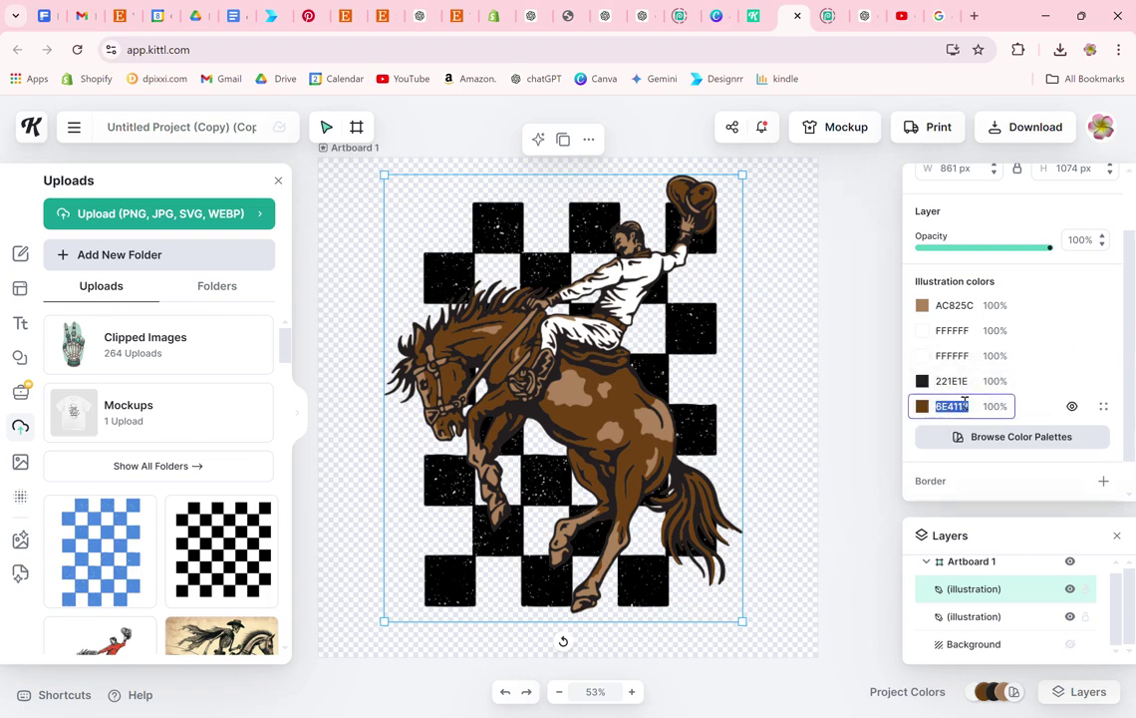
{"action": "type", "text": "4c"}
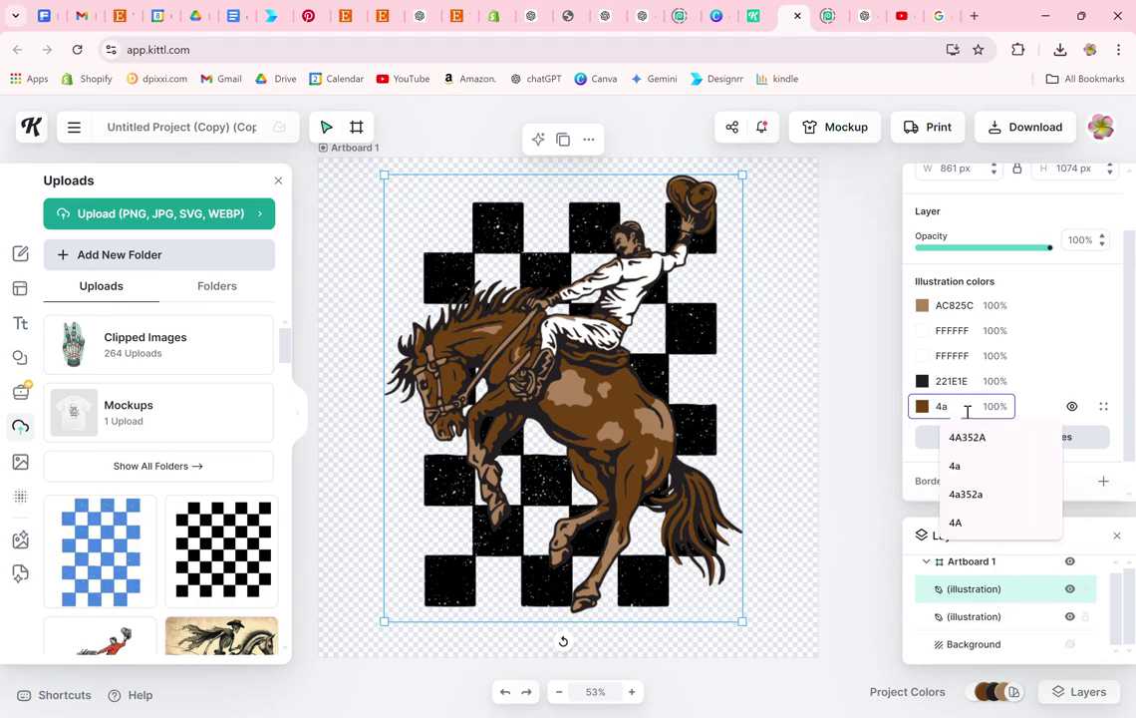
{"action": "left_click", "coordinate": [966, 438]}
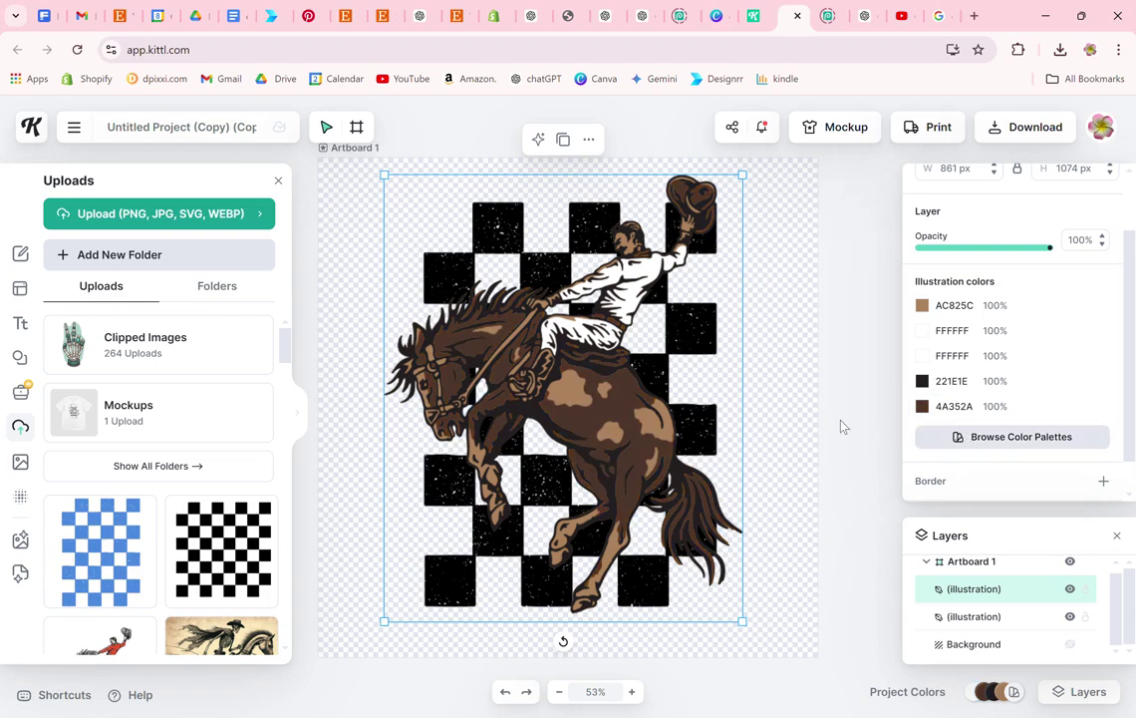
{"action": "left_click", "coordinate": [814, 424]}
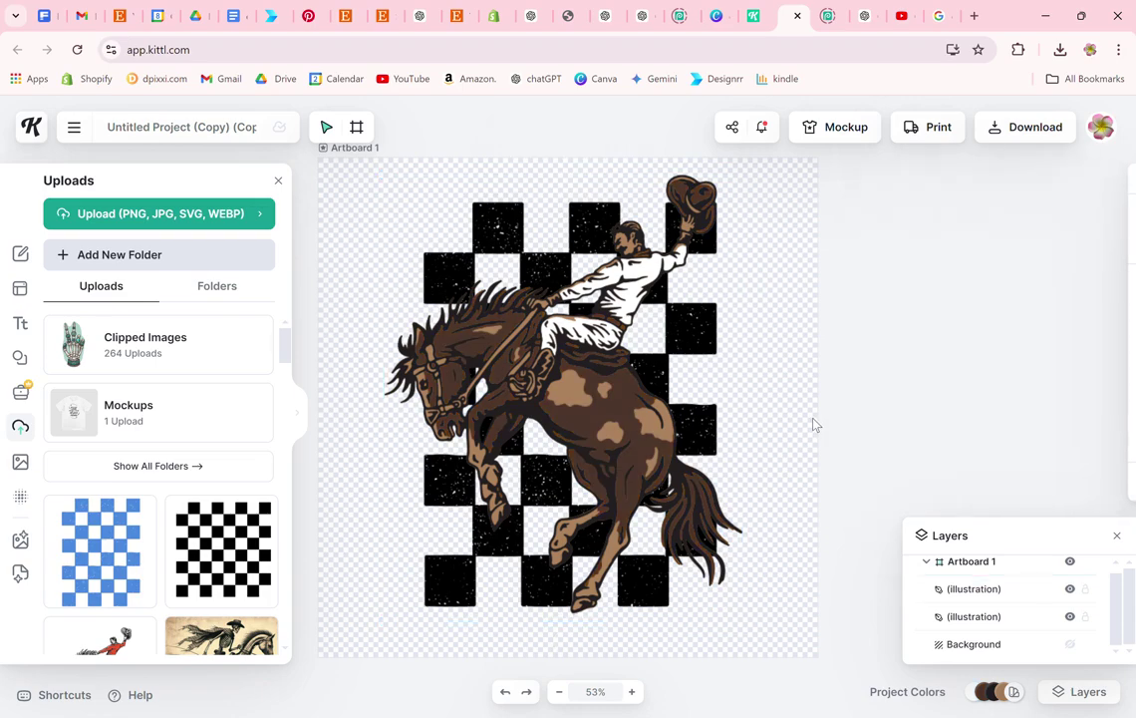
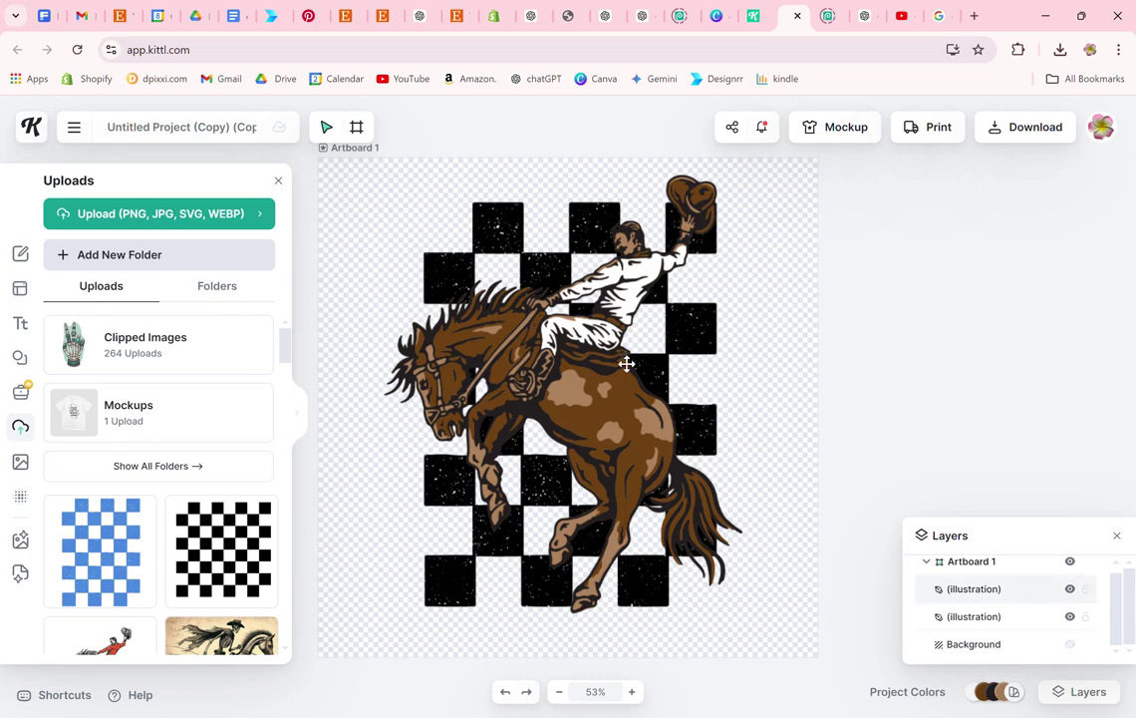
Recolor the horse and rider illustration's 6E4112 brown to dark brown 4A352A and deselect the illustration
{"action": "left_click", "coordinate": [632, 390]}
{"action": "scroll", "coordinate": [1022, 428], "scroll_direction": "down", "scroll_amount": 1}
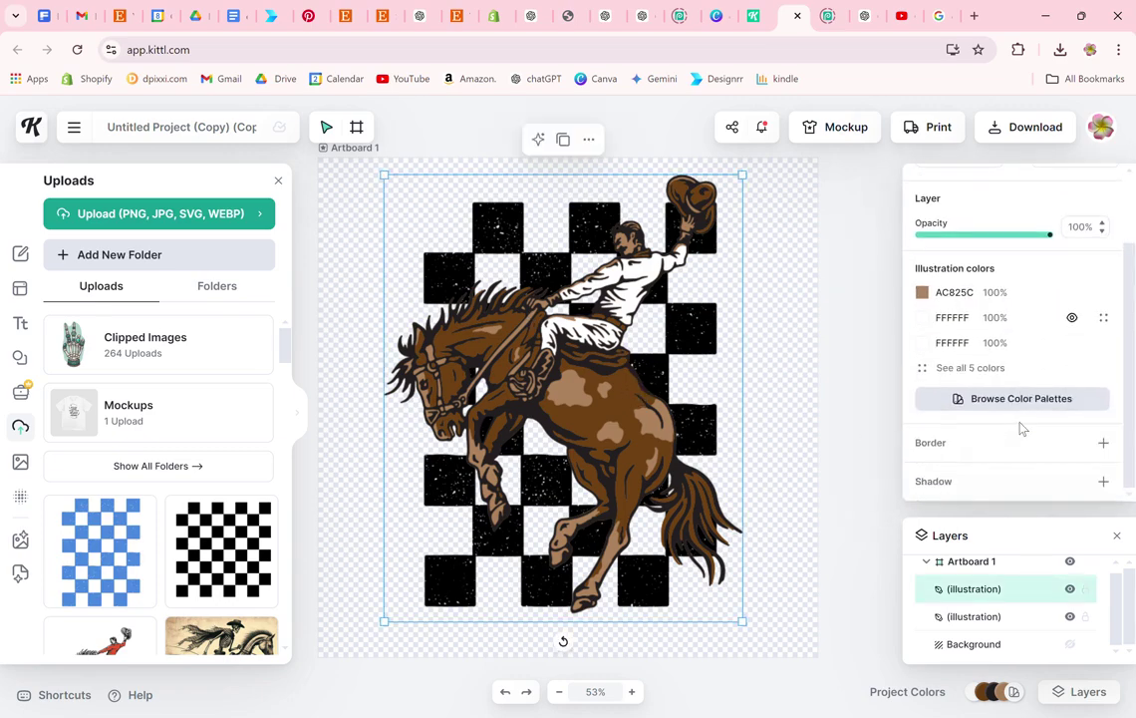
{"action": "left_click", "coordinate": [961, 369]}
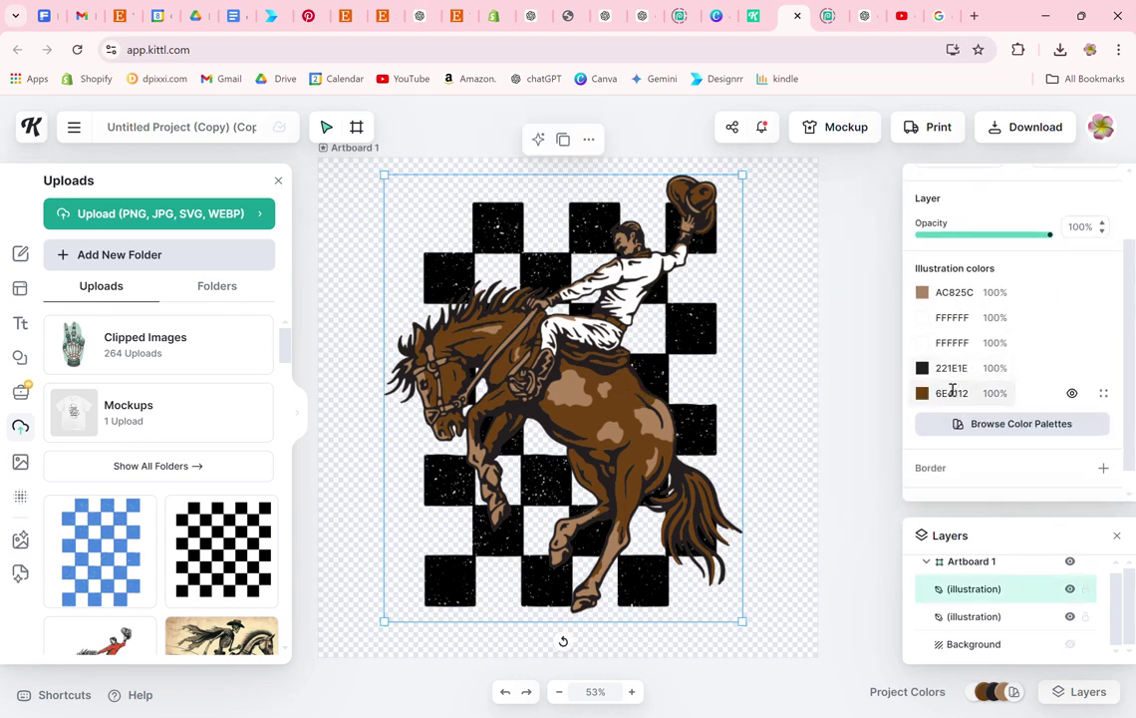
{"action": "left_click", "coordinate": [952, 393]}
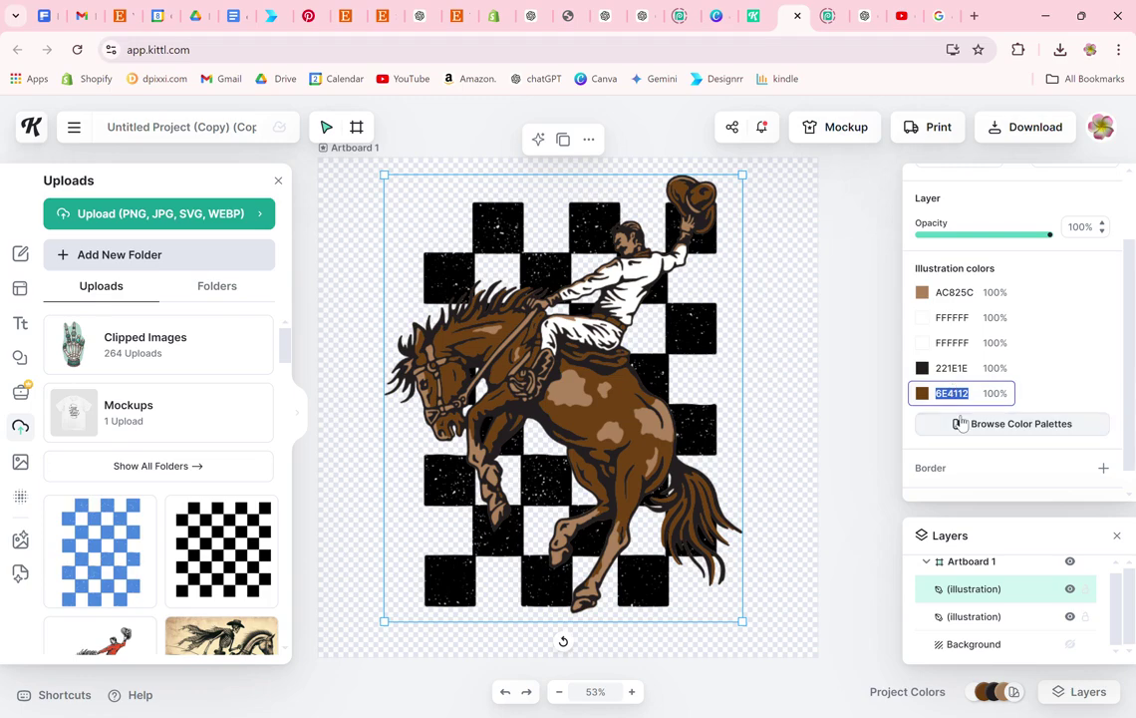
{"action": "type", "text": "4c"}
{"action": "key", "text": "BackSpace"}
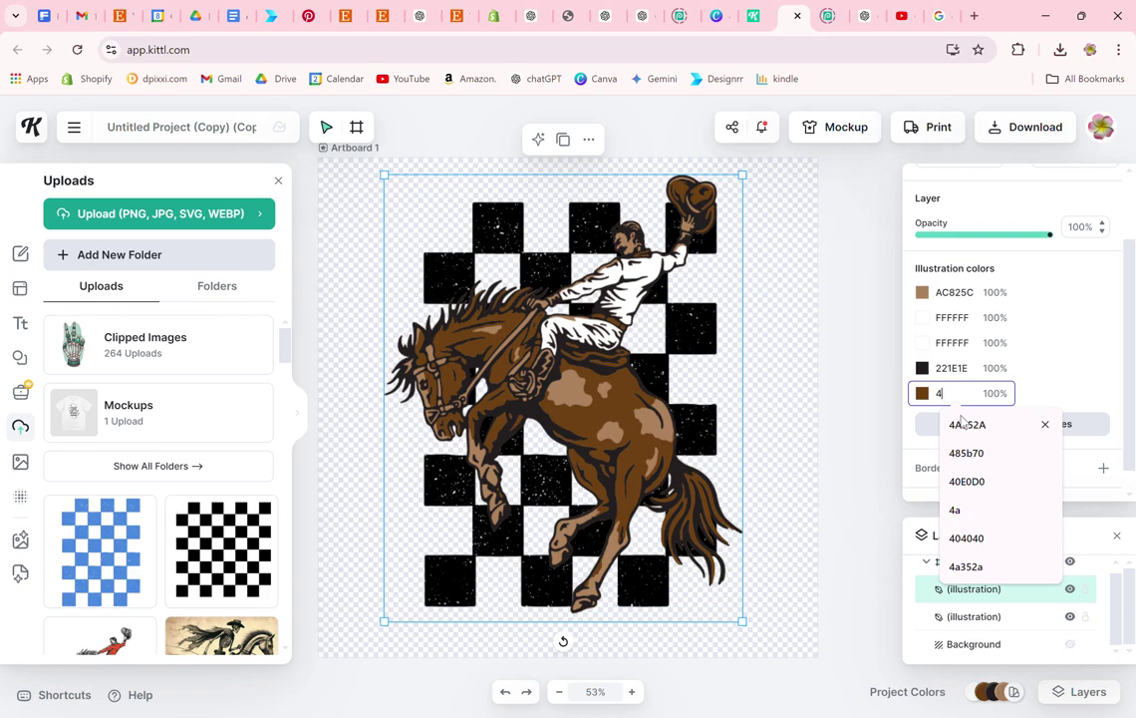
{"action": "type", "text": "a"}
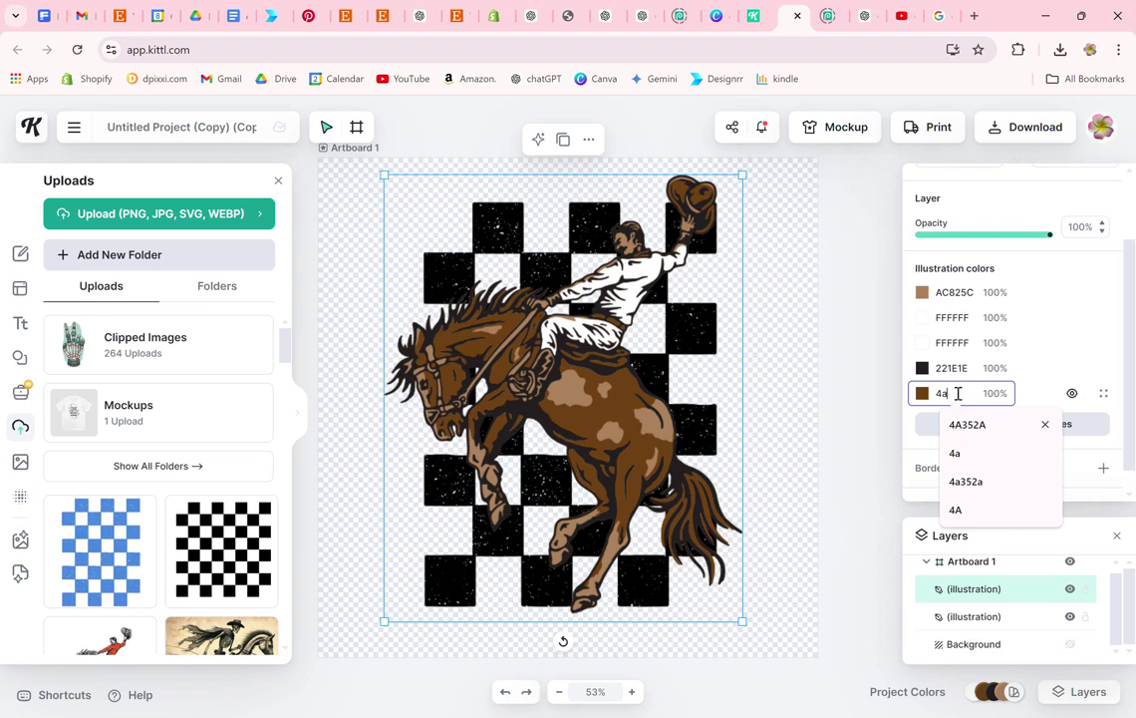
{"action": "left_click", "coordinate": [966, 427]}
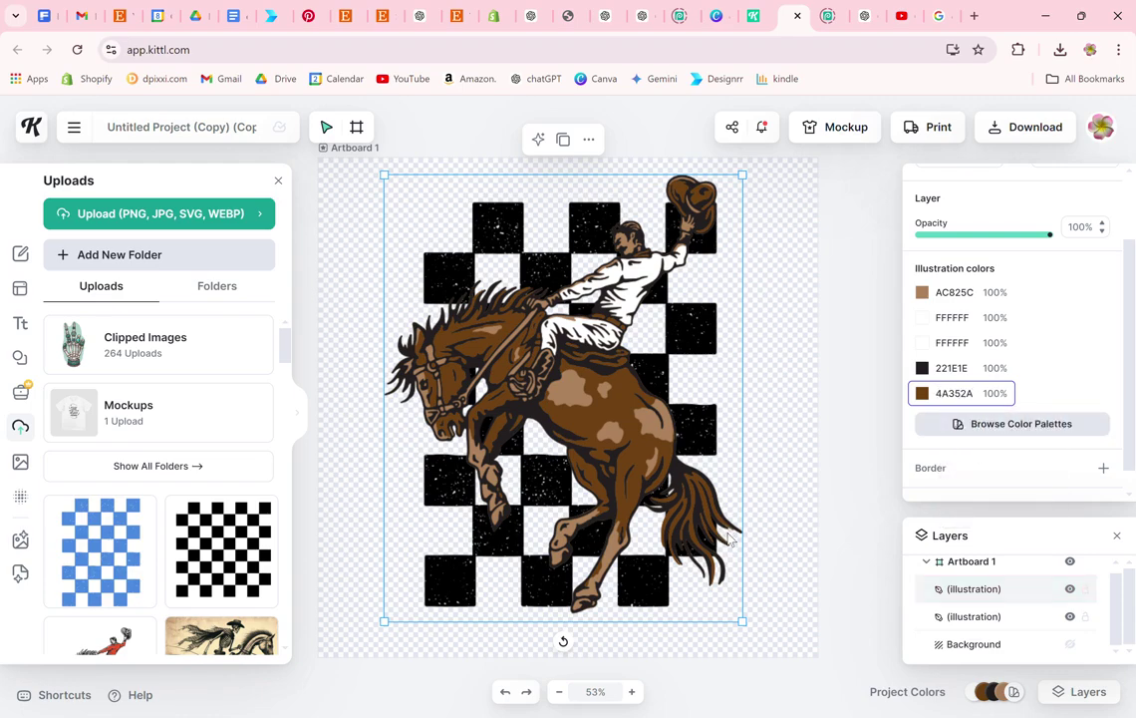
{"action": "left_click", "coordinate": [768, 446]}
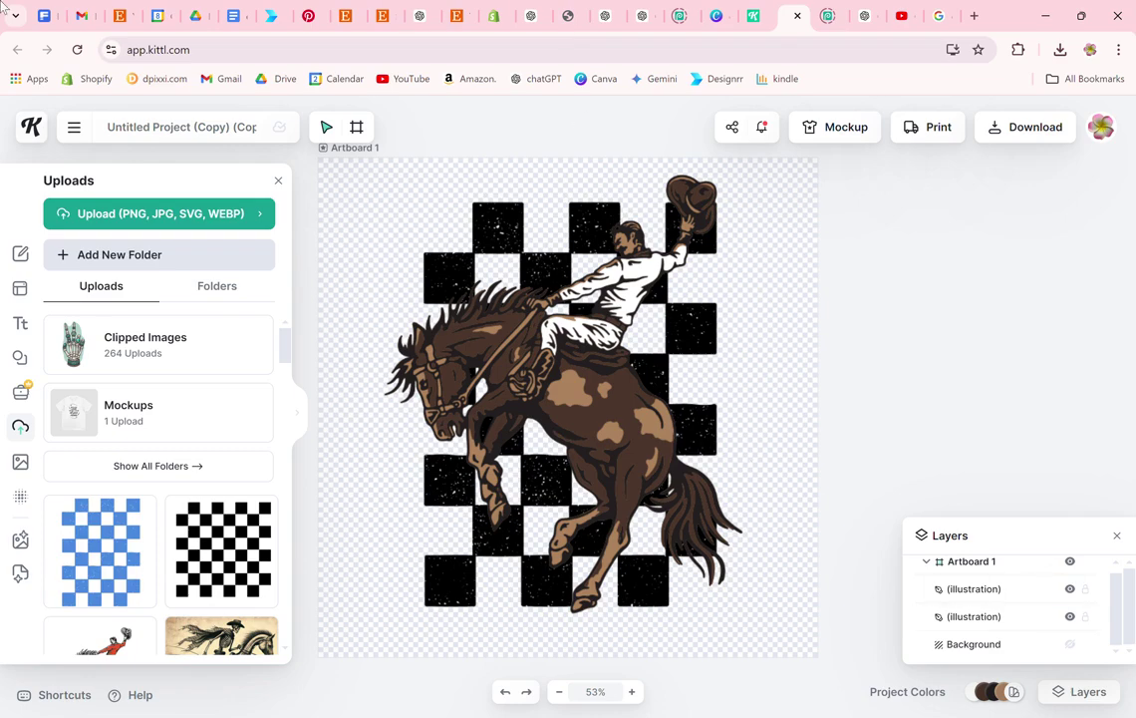
Download the design as a PNG 5000 px wide at 300 DPI, with Remove Background and Optimize Quality enabled
{"action": "left_click", "coordinate": [1004, 130]}
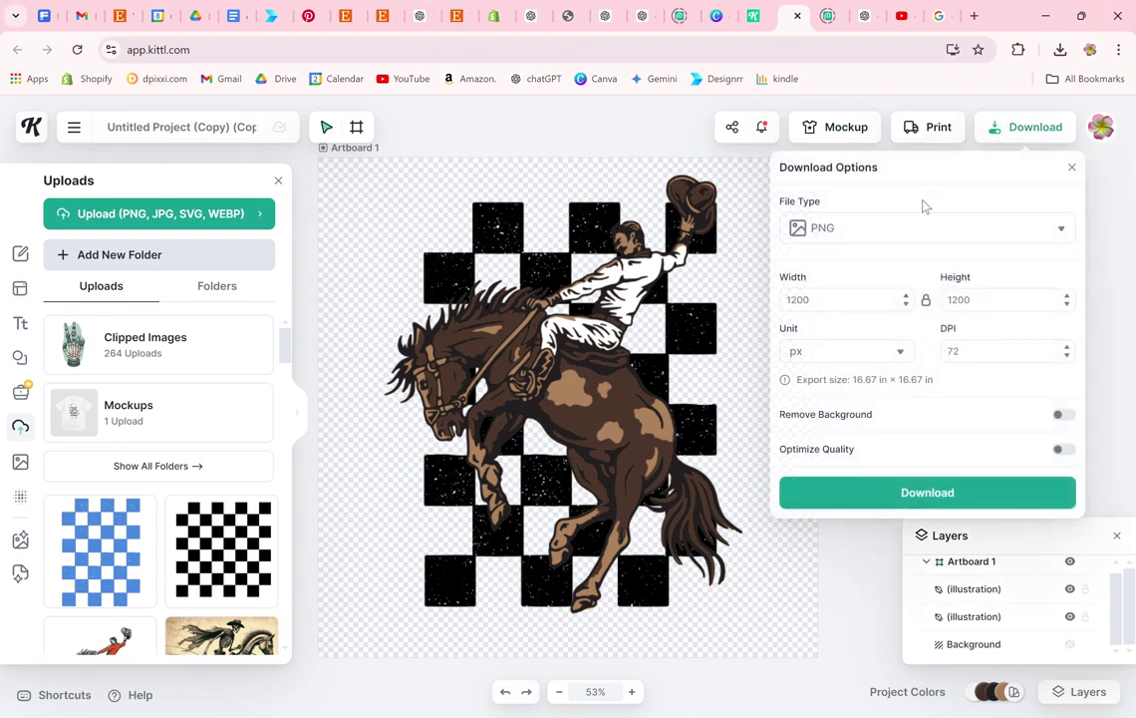
{"action": "double_click", "coordinate": [800, 307]}
{"action": "type", "text": "5000"}
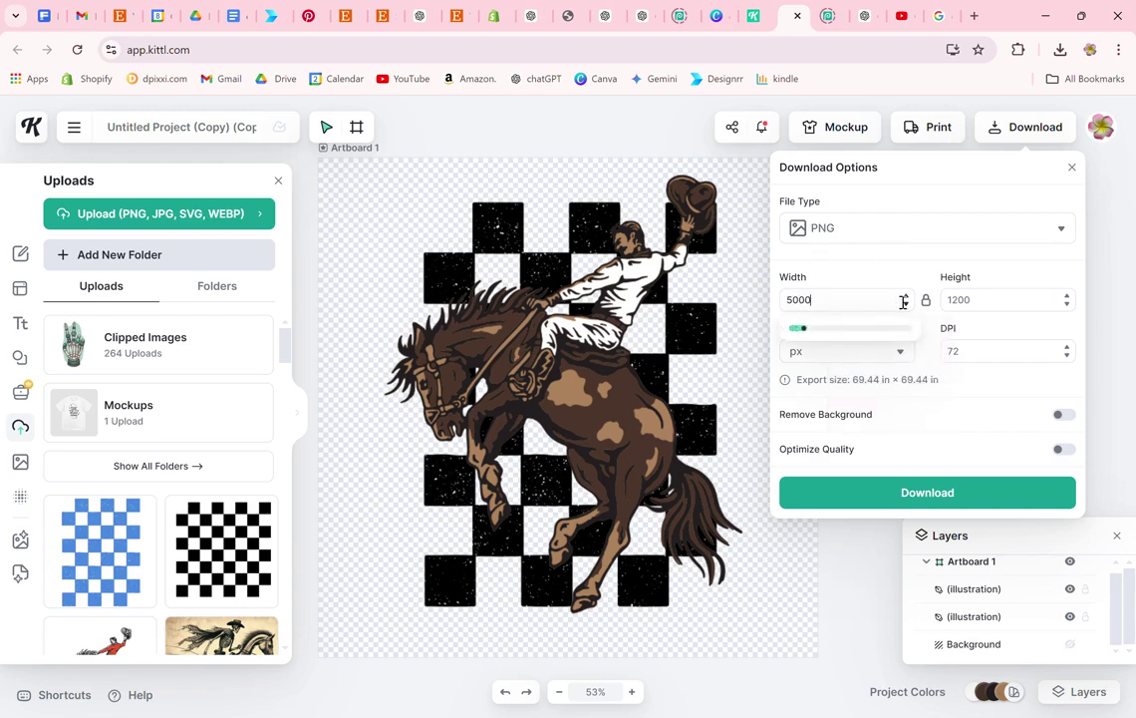
{"action": "double_click", "coordinate": [959, 352]}
{"action": "type", "text": "300"}
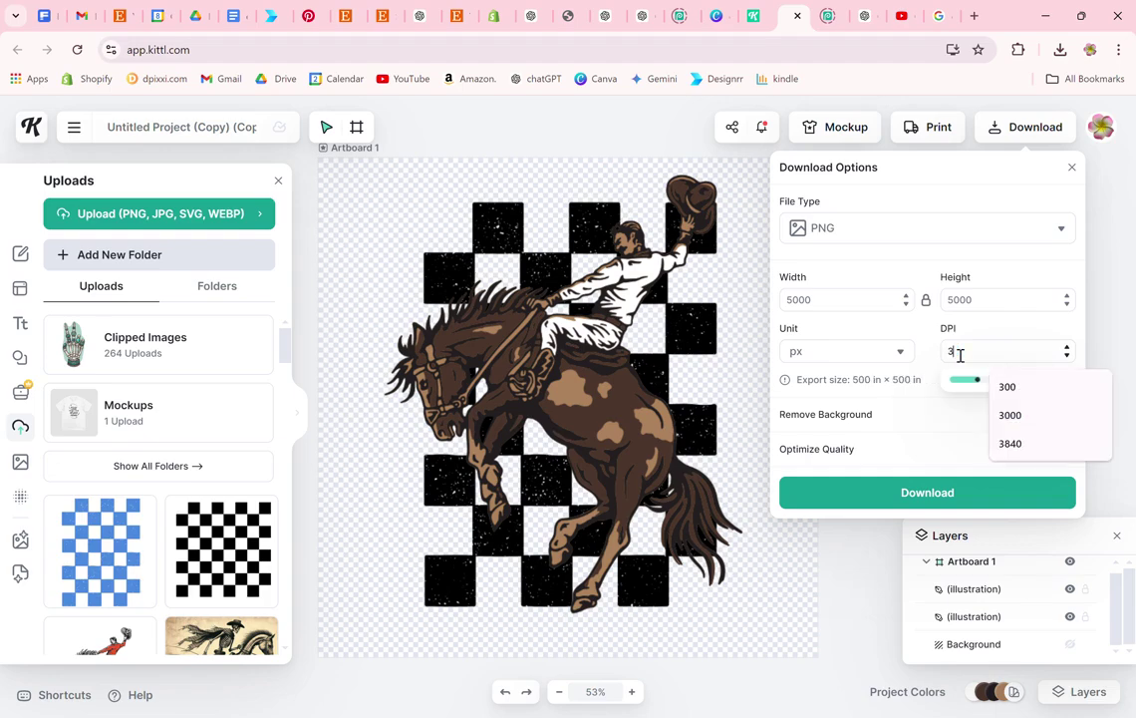
{"action": "left_click", "coordinate": [1064, 450]}
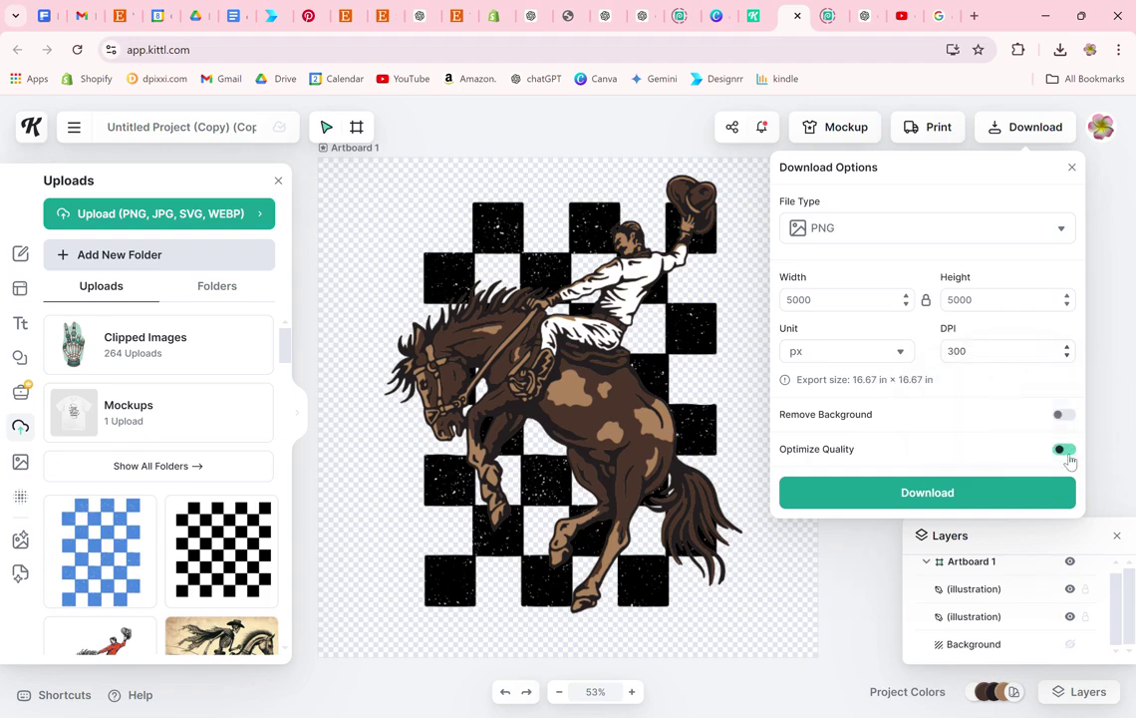
{"action": "left_click", "coordinate": [1066, 415]}
{"action": "left_click", "coordinate": [909, 498]}
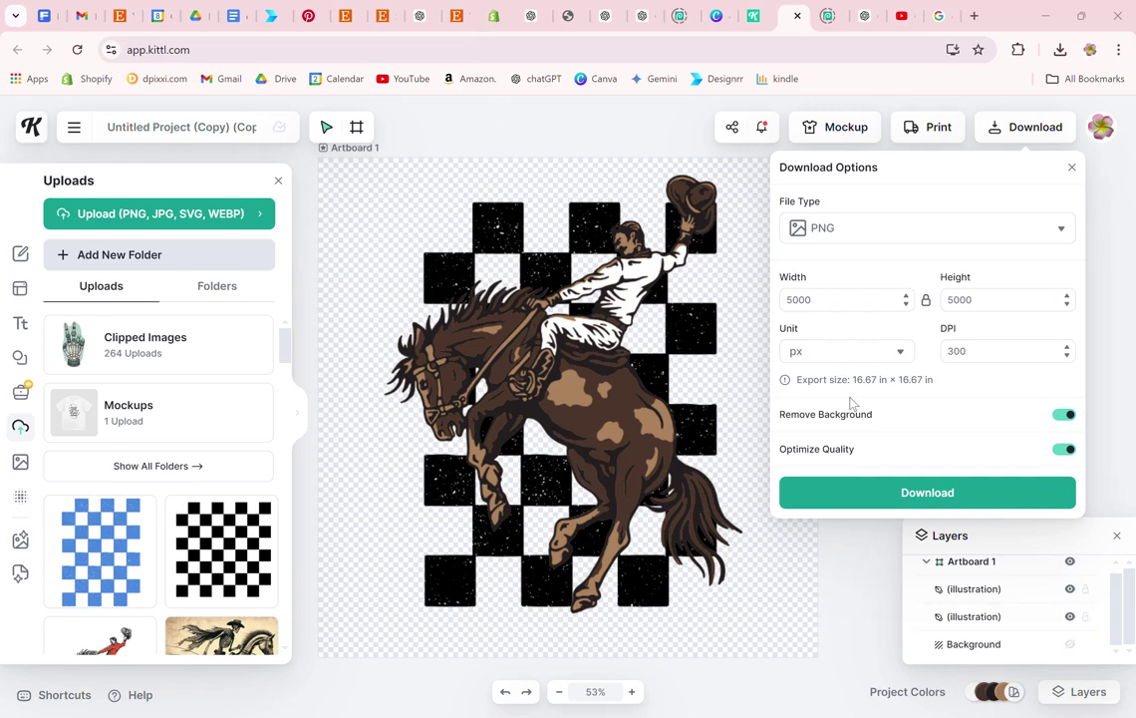
{"action": "left_click", "coordinate": [888, 483]}
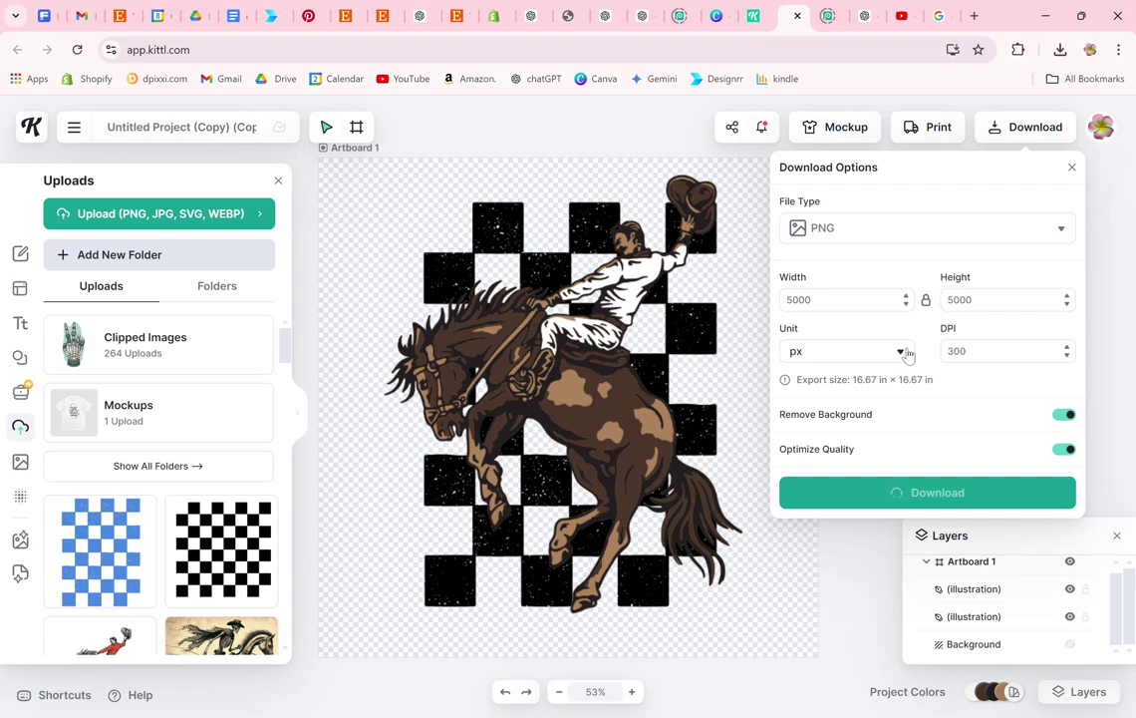
Open the Downloads folder in File Explorer and view the downloaded horse and rider PNG in the image viewer
{"action": "left_click", "coordinate": [1045, 14]}
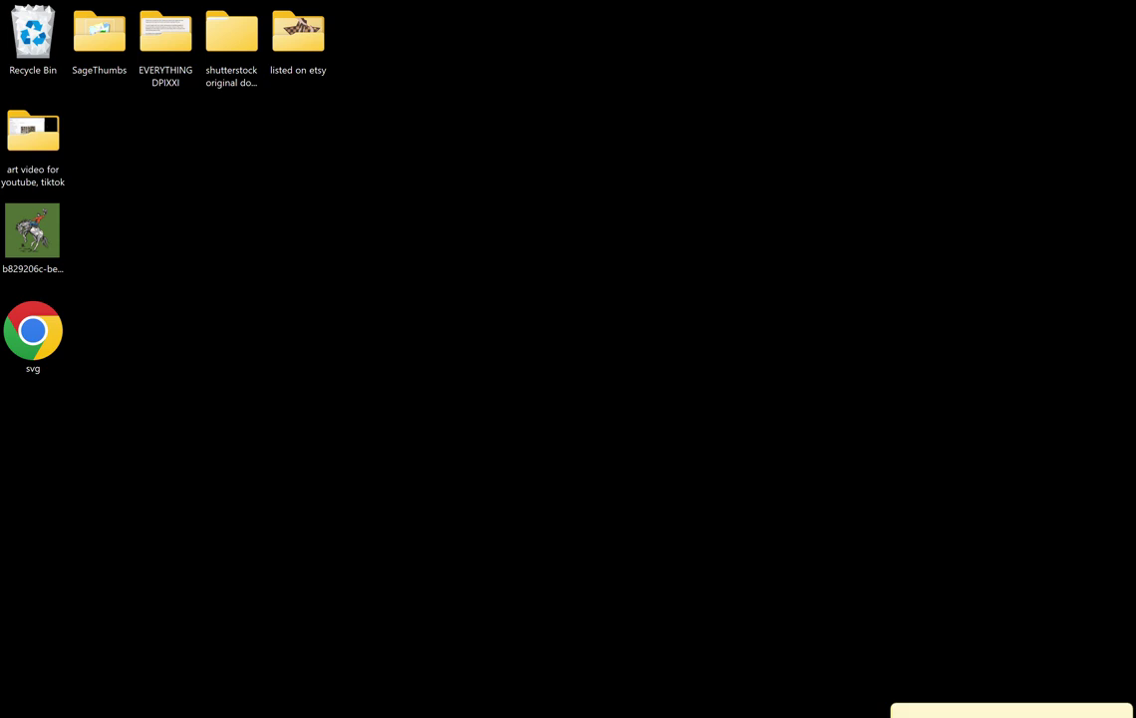
{"action": "left_click", "coordinate": [430, 543]}
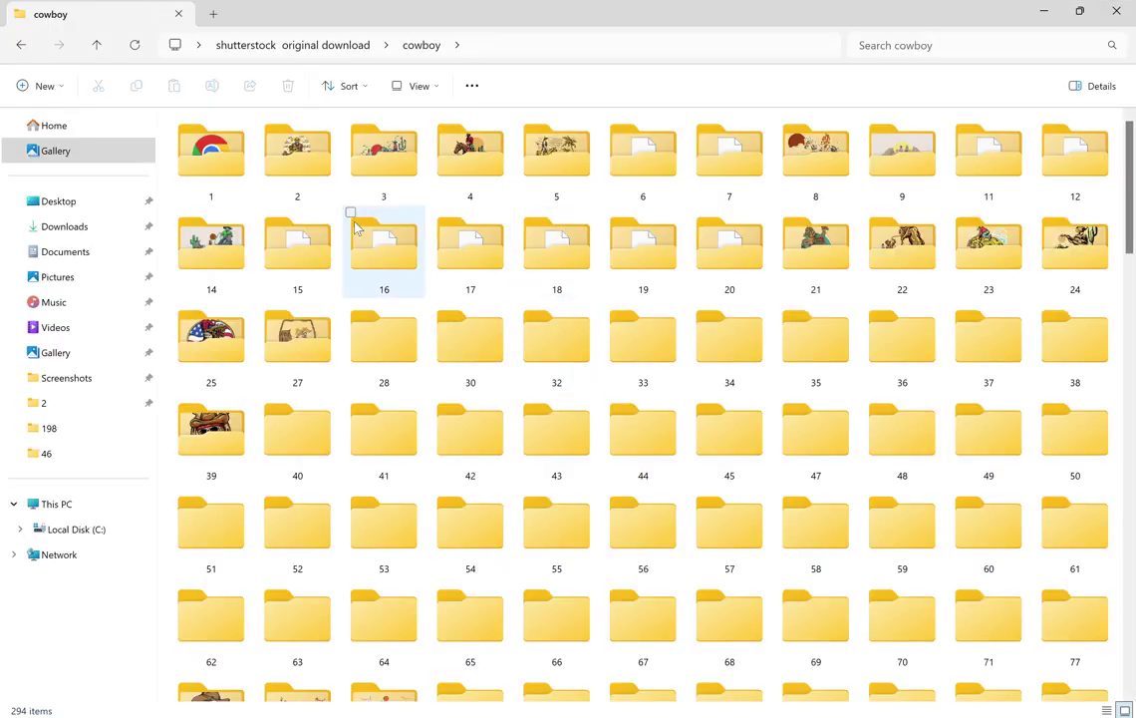
{"action": "left_click", "coordinate": [67, 228]}
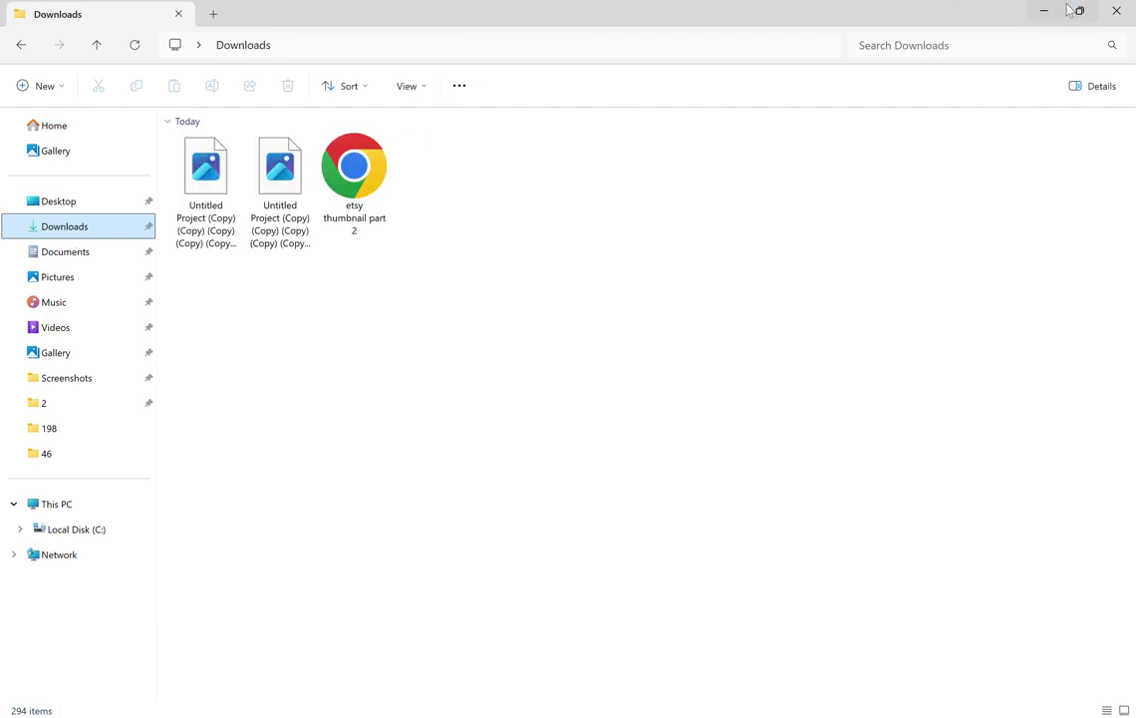
{"action": "left_click", "coordinate": [1079, 10]}
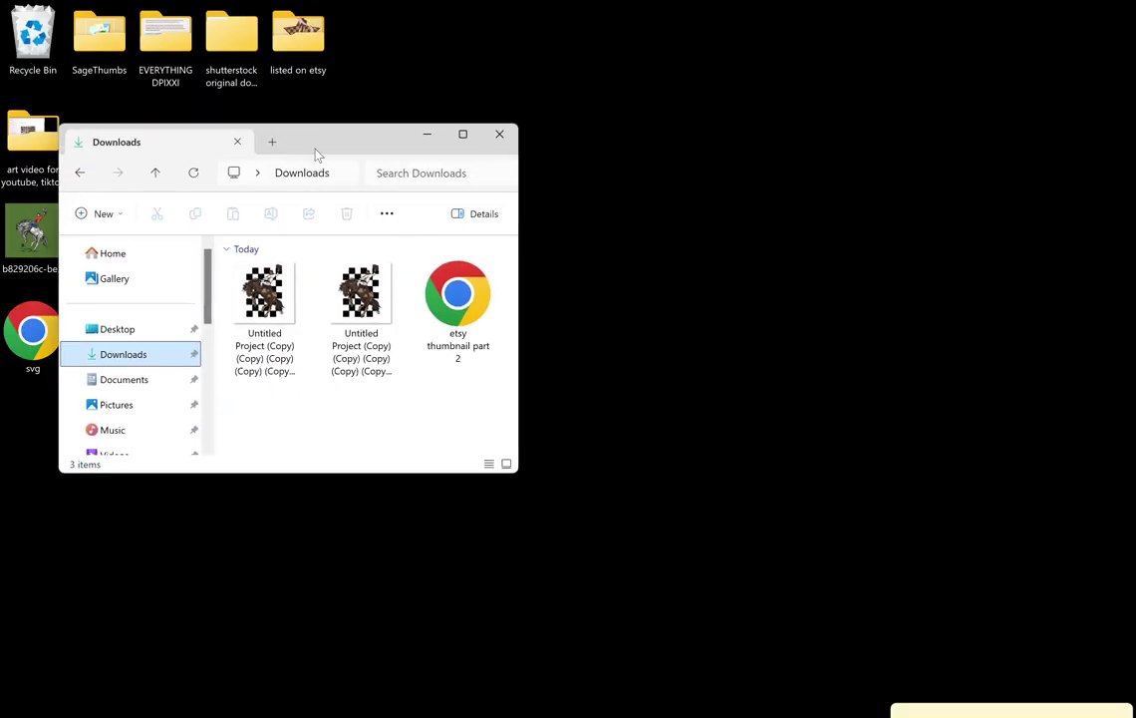
{"action": "left_click_drag", "start_coordinate": [317, 154], "coordinate": [601, 178]}
{"action": "left_click", "coordinate": [546, 324]}
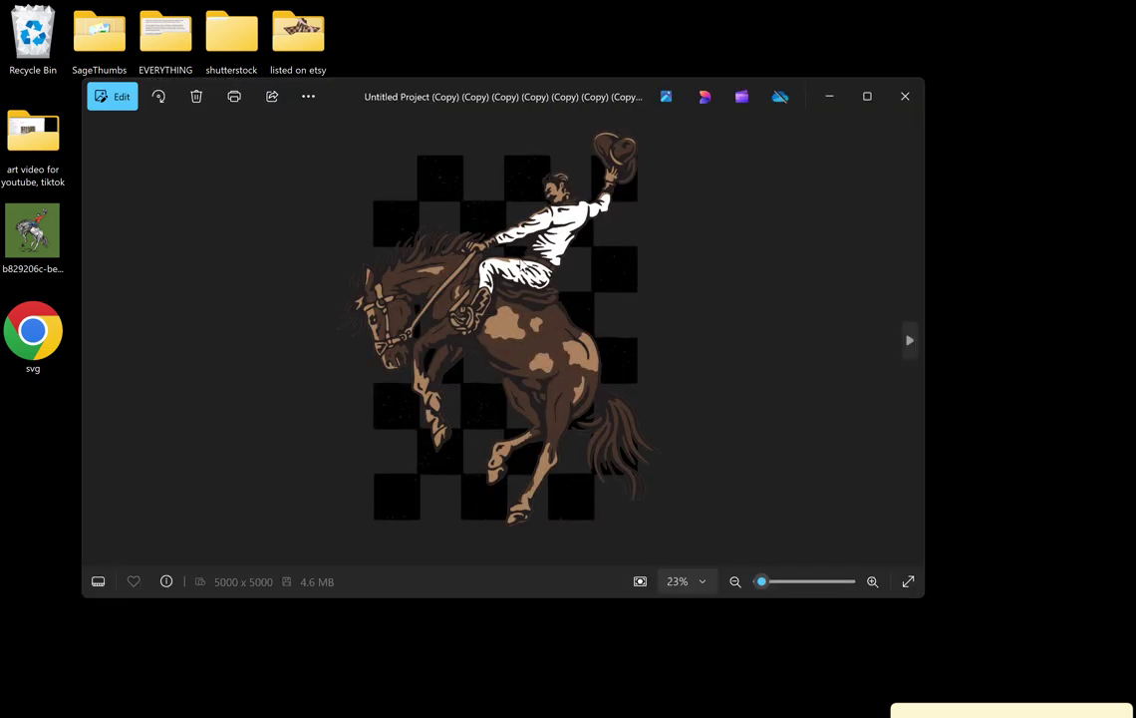
Examine the edges and line quality of the rider's shirt, arm and trousers in the downloaded PNG up close
{"action": "scroll", "coordinate": [523, 265], "scroll_direction": "up", "scroll_amount": 8}
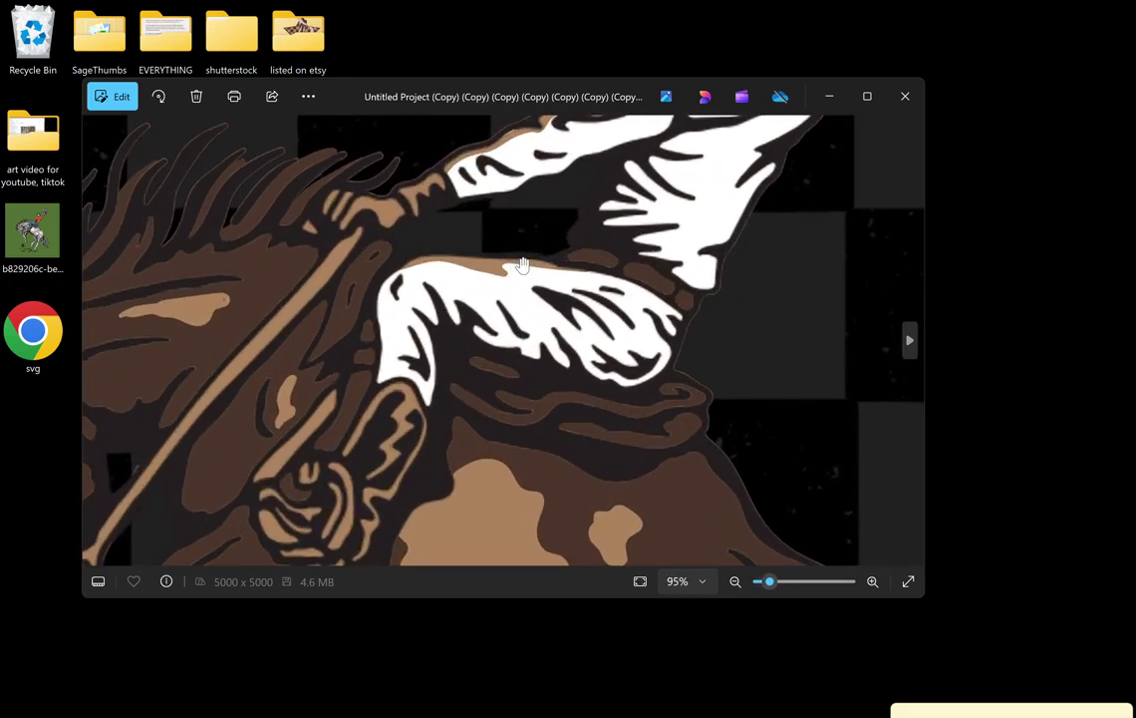
{"action": "scroll", "coordinate": [488, 281], "scroll_direction": "up", "scroll_amount": 2}
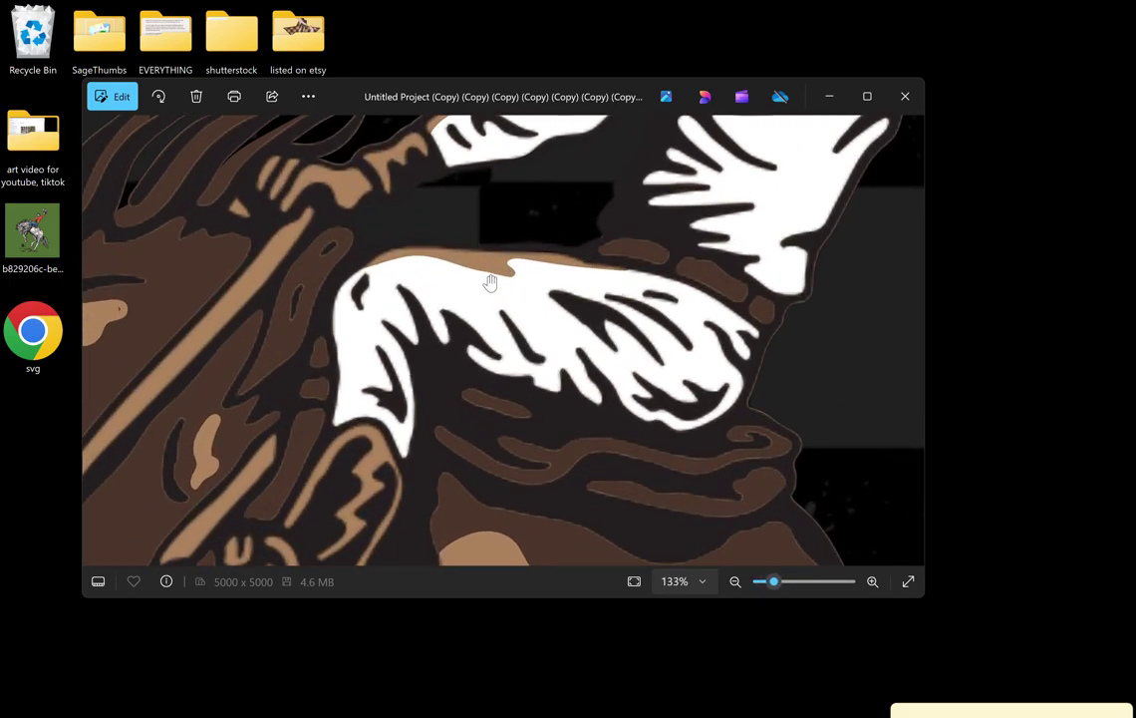
{"action": "scroll", "coordinate": [490, 283], "scroll_direction": "up", "scroll_amount": 2}
{"action": "left_click_drag", "start_coordinate": [731, 228], "coordinate": [605, 490]}
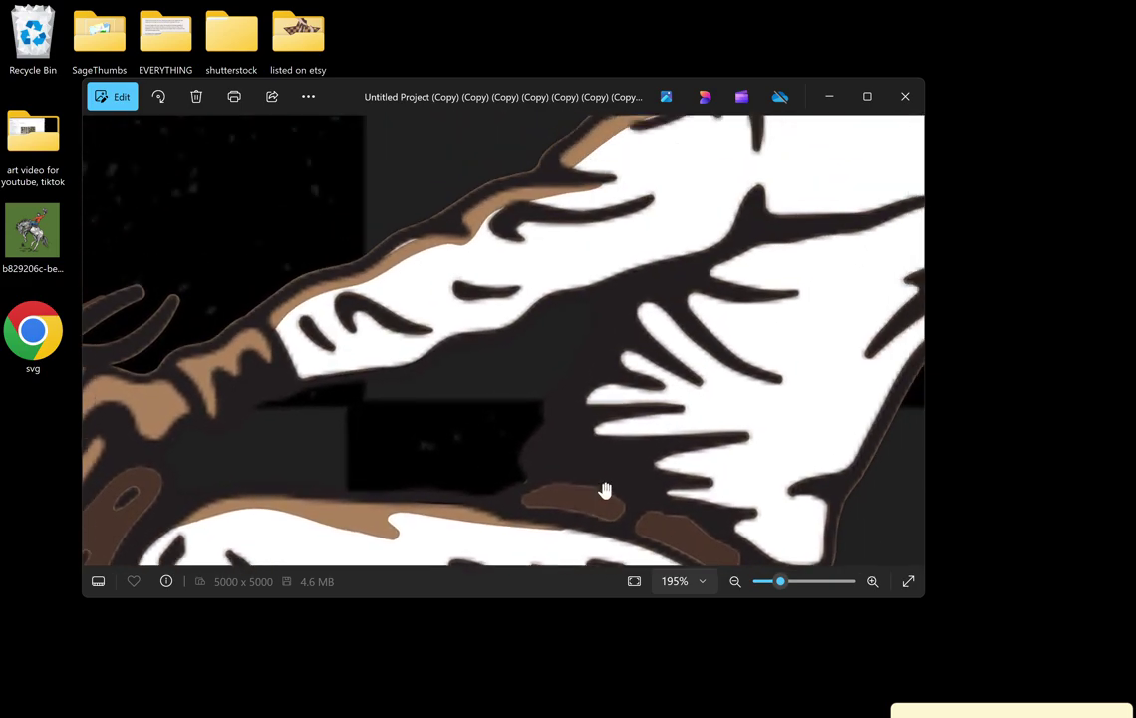
{"action": "scroll", "coordinate": [573, 365], "scroll_direction": "up", "scroll_amount": 1}
{"action": "scroll", "coordinate": [798, 351], "scroll_direction": "down", "scroll_amount": 2}
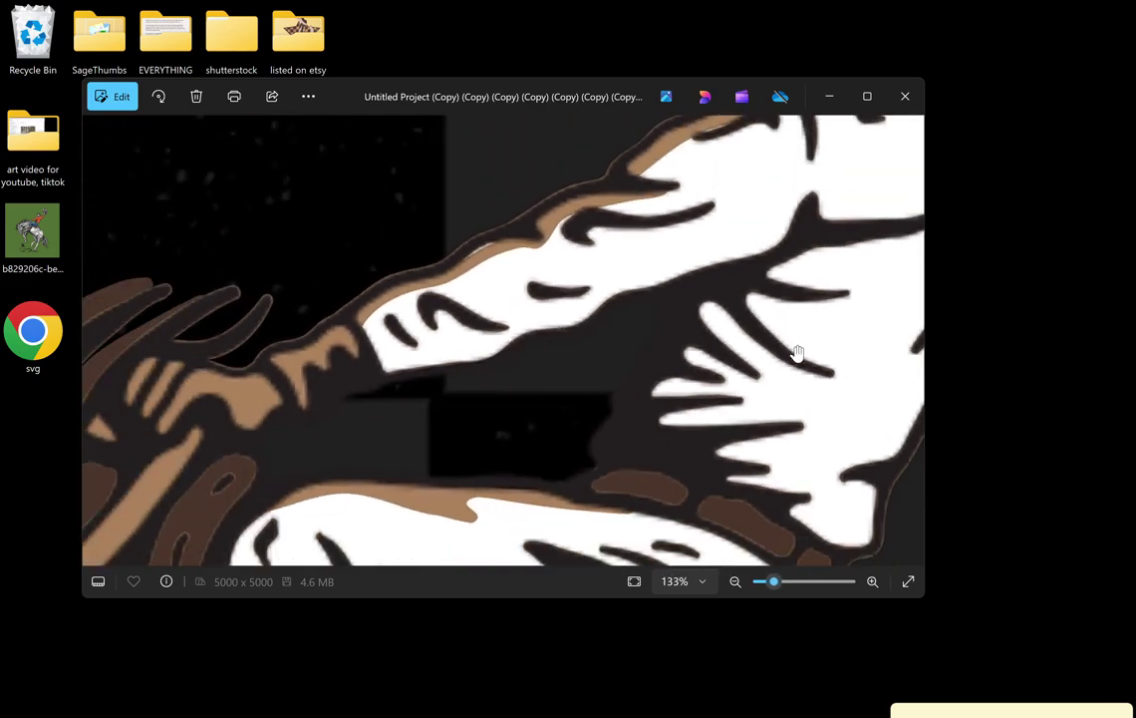
{"action": "scroll", "coordinate": [798, 353], "scroll_direction": "down", "scroll_amount": 4}
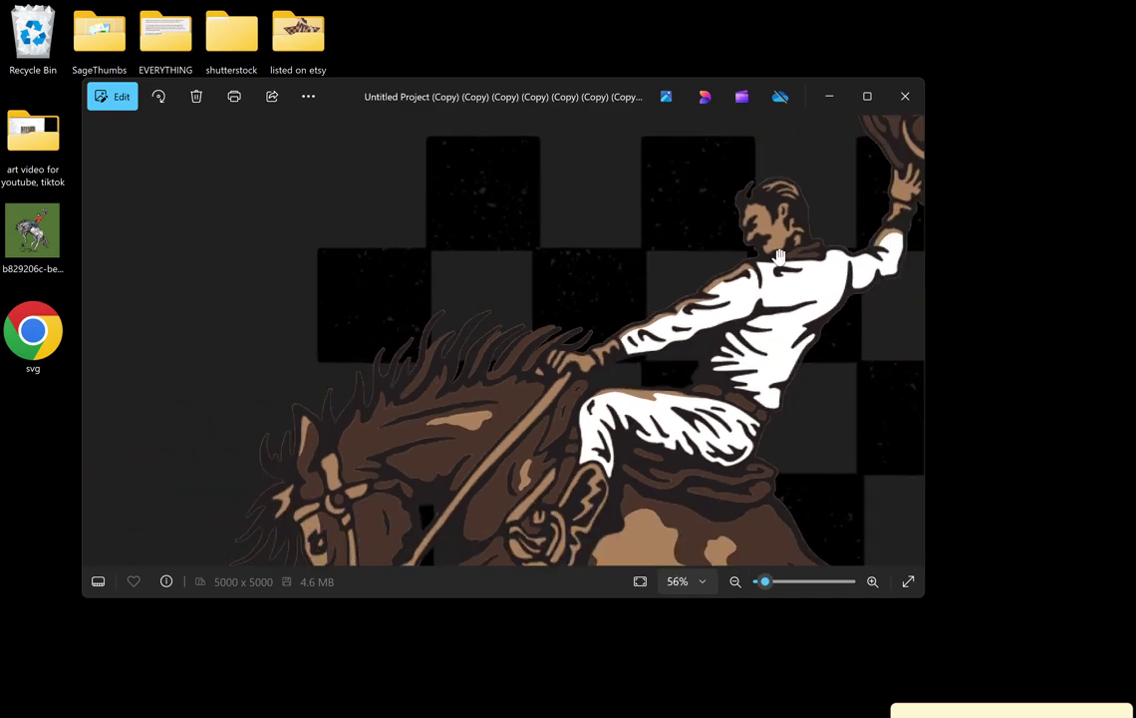
{"action": "scroll", "coordinate": [779, 257], "scroll_direction": "down", "scroll_amount": 2}
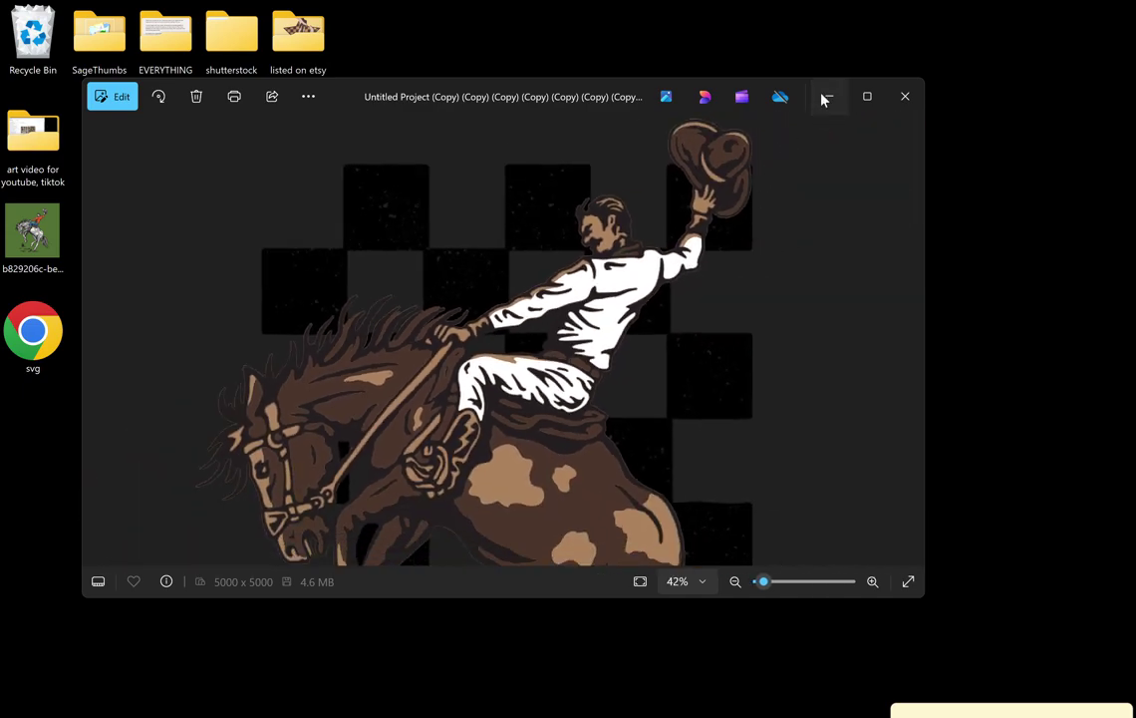
{"action": "left_click", "coordinate": [825, 97]}
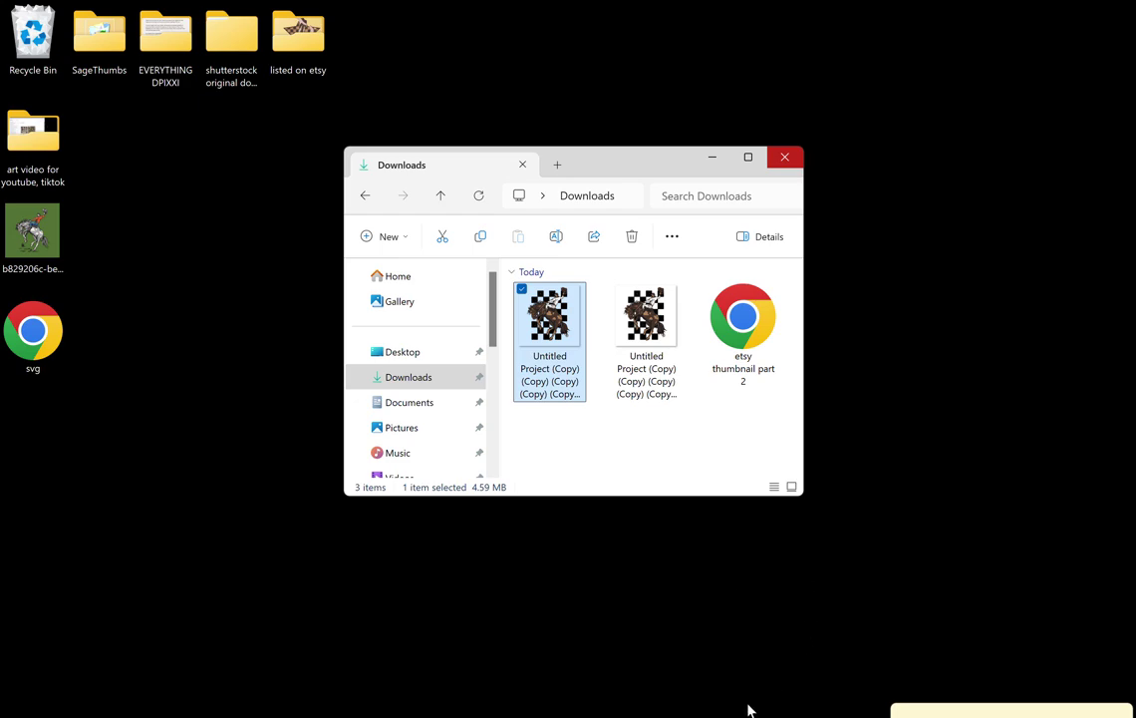
Switch to the horse and rider document in Inkscape and set the export resolution to 300 DPI
{"action": "left_click", "coordinate": [706, 713]}
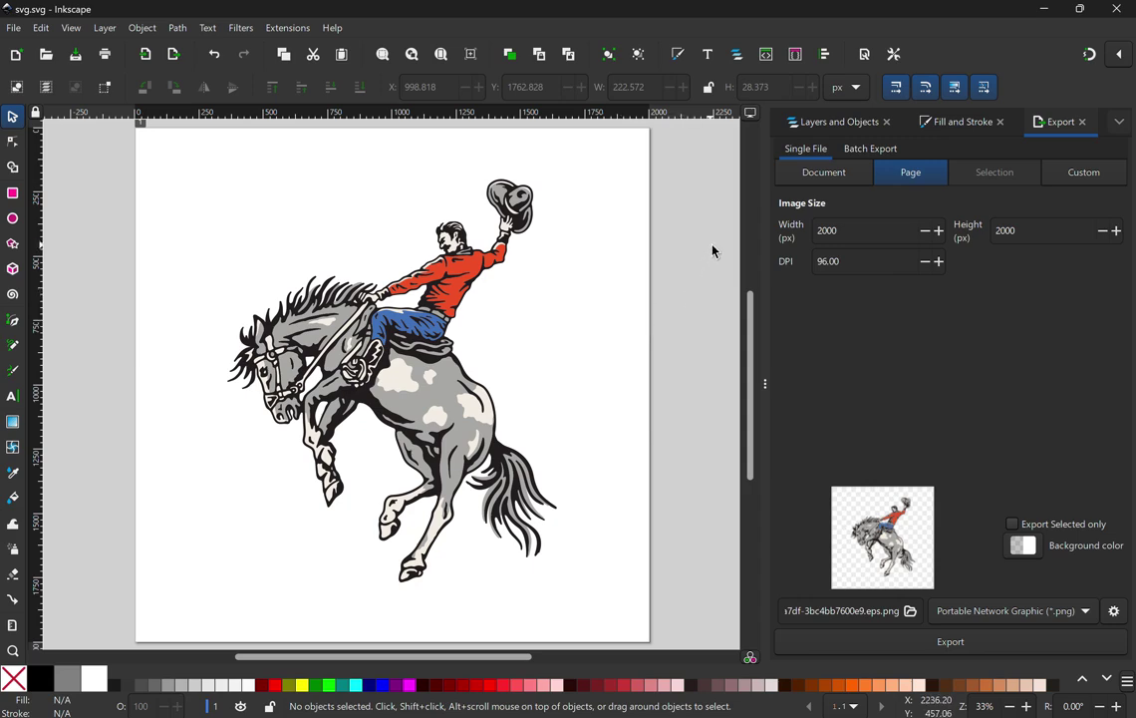
{"action": "double_click", "coordinate": [831, 260]}
{"action": "left_click", "coordinate": [849, 230]}
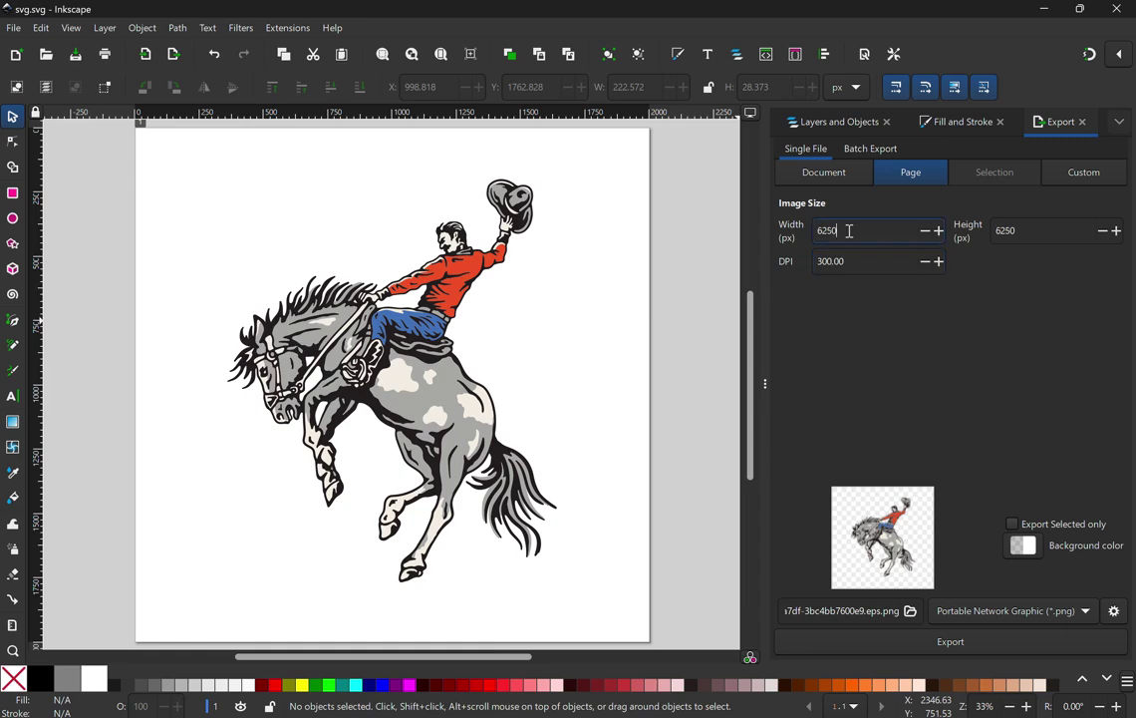
Save the Inkscape document to the desktop as a new Inkscape SVG file named svg1
{"action": "left_click", "coordinate": [13, 27]}
{"action": "left_click", "coordinate": [61, 169]}
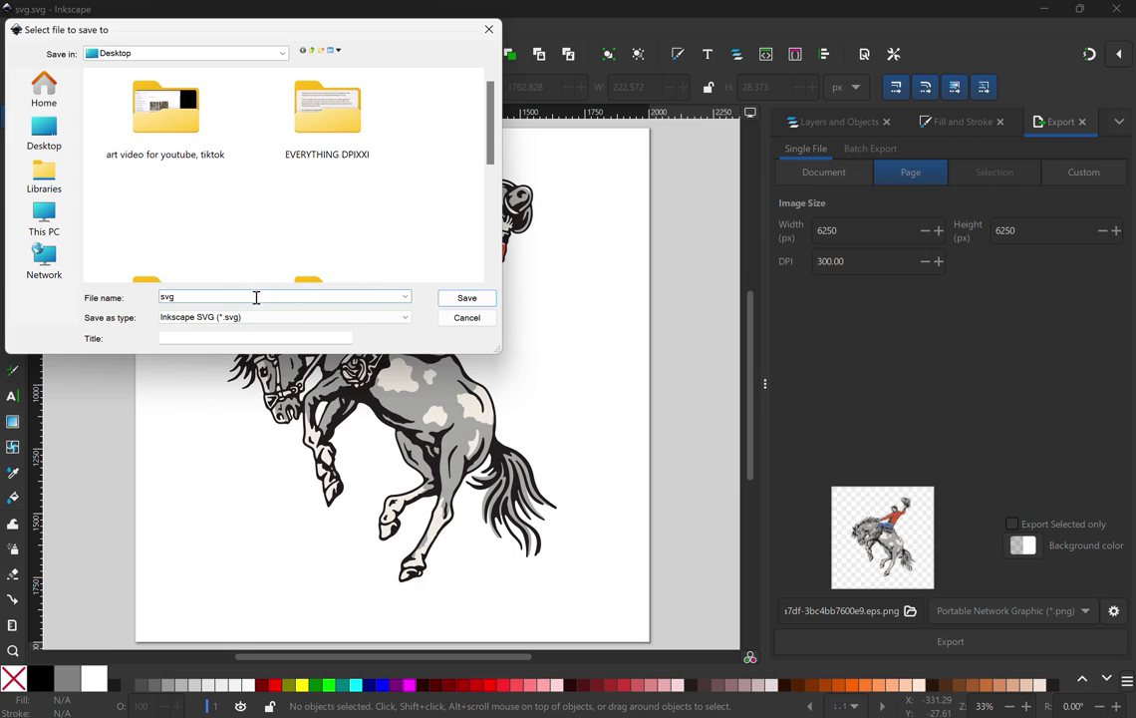
{"action": "left_click", "coordinate": [467, 297]}
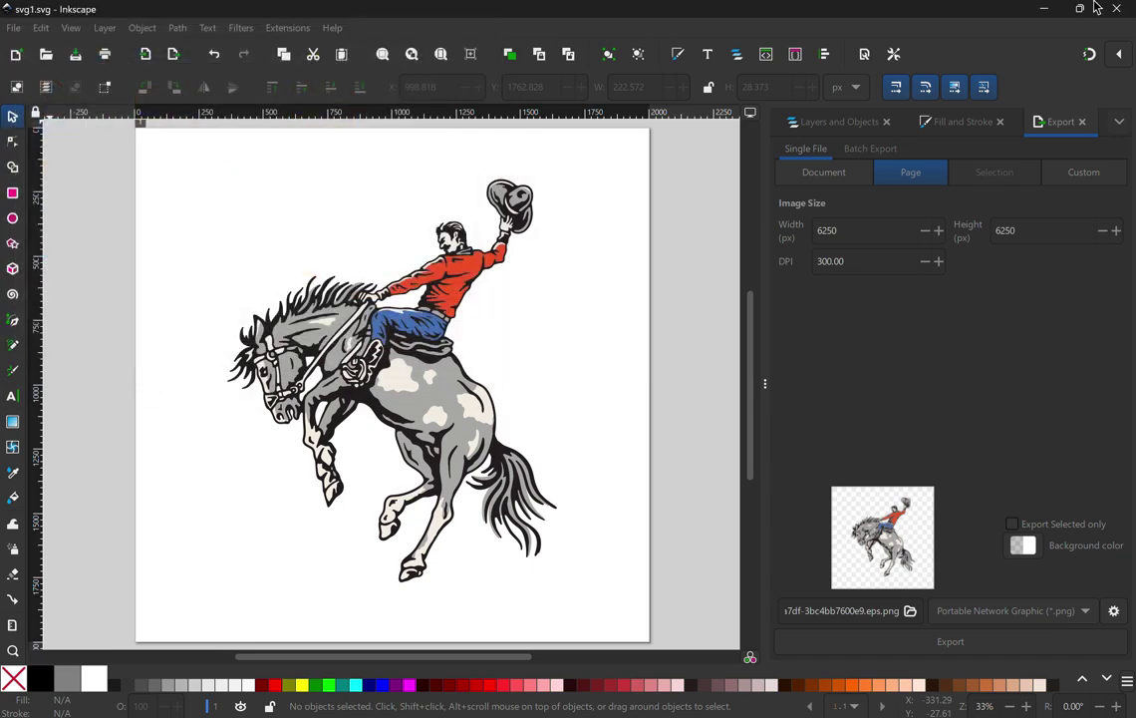
{"action": "left_click", "coordinate": [1040, 9]}
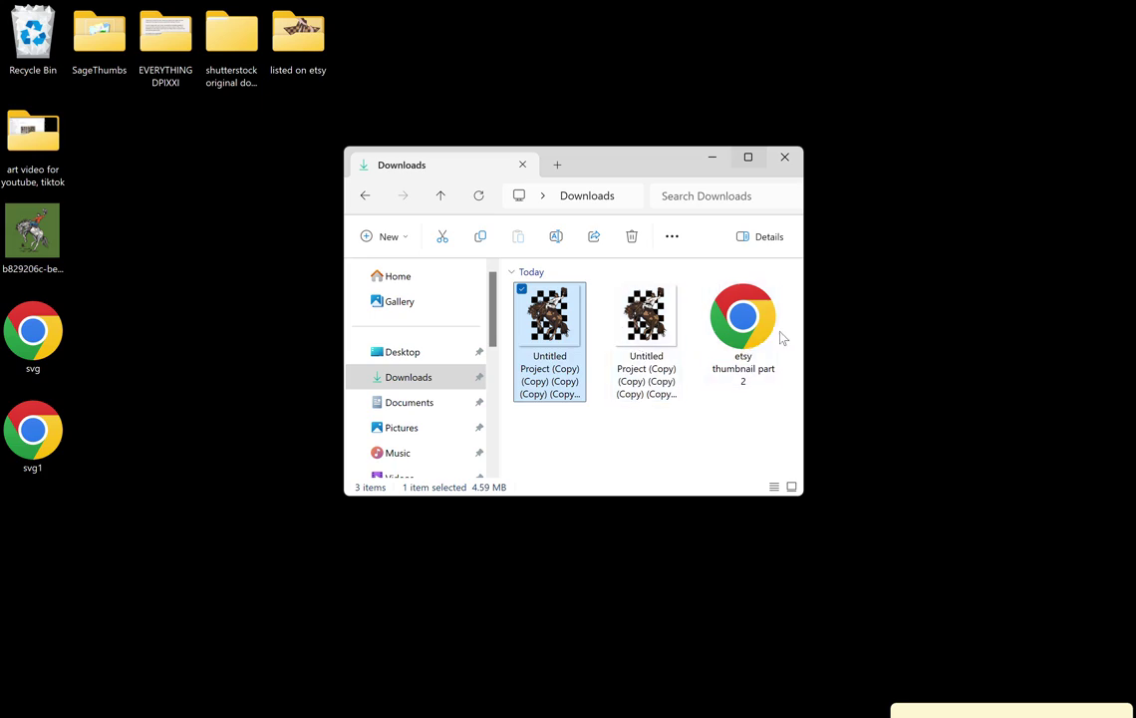
Delete the three files in Downloads and the old svg file on the desktop, moving svg1 into its place
{"action": "left_click_drag", "start_coordinate": [791, 327], "coordinate": [564, 321]}
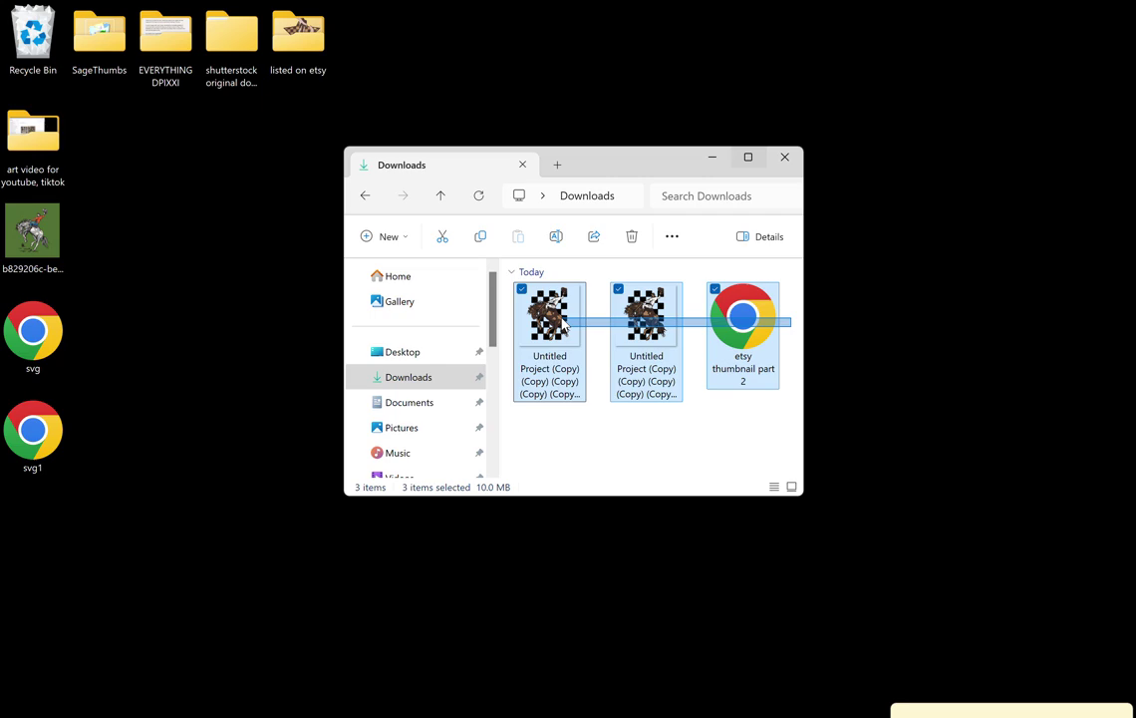
{"action": "left_click_drag", "start_coordinate": [565, 321], "coordinate": [564, 321]}
{"action": "left_click", "coordinate": [631, 236]}
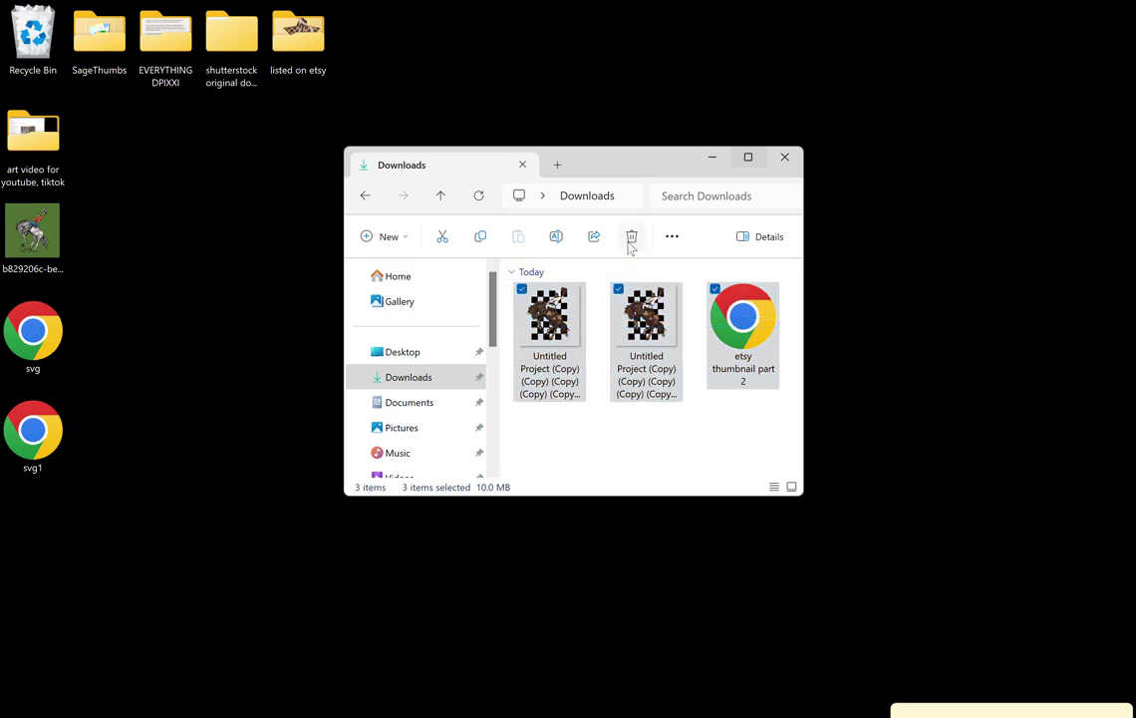
{"action": "left_click_drag", "start_coordinate": [33, 332], "coordinate": [20, 42]}
{"action": "left_click_drag", "start_coordinate": [33, 431], "coordinate": [36, 331]}
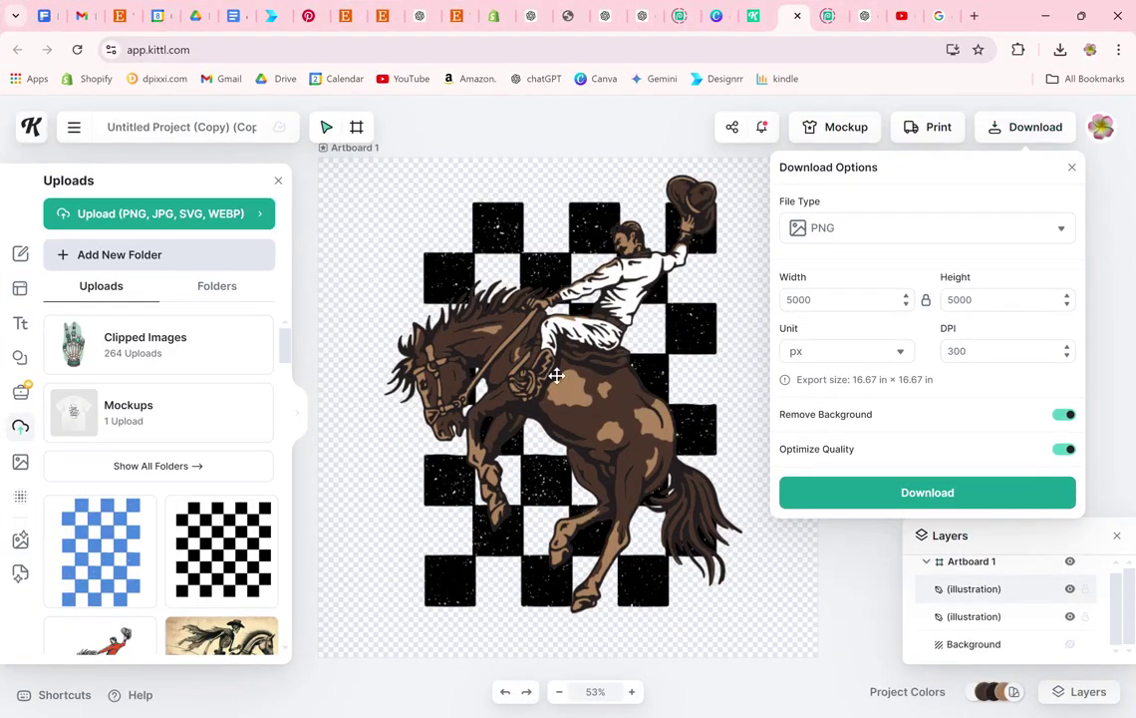
Back in Kittl, delete the brown horse and rider illustration and upload svg1 from the desktop
{"action": "left_click", "coordinate": [556, 376]}
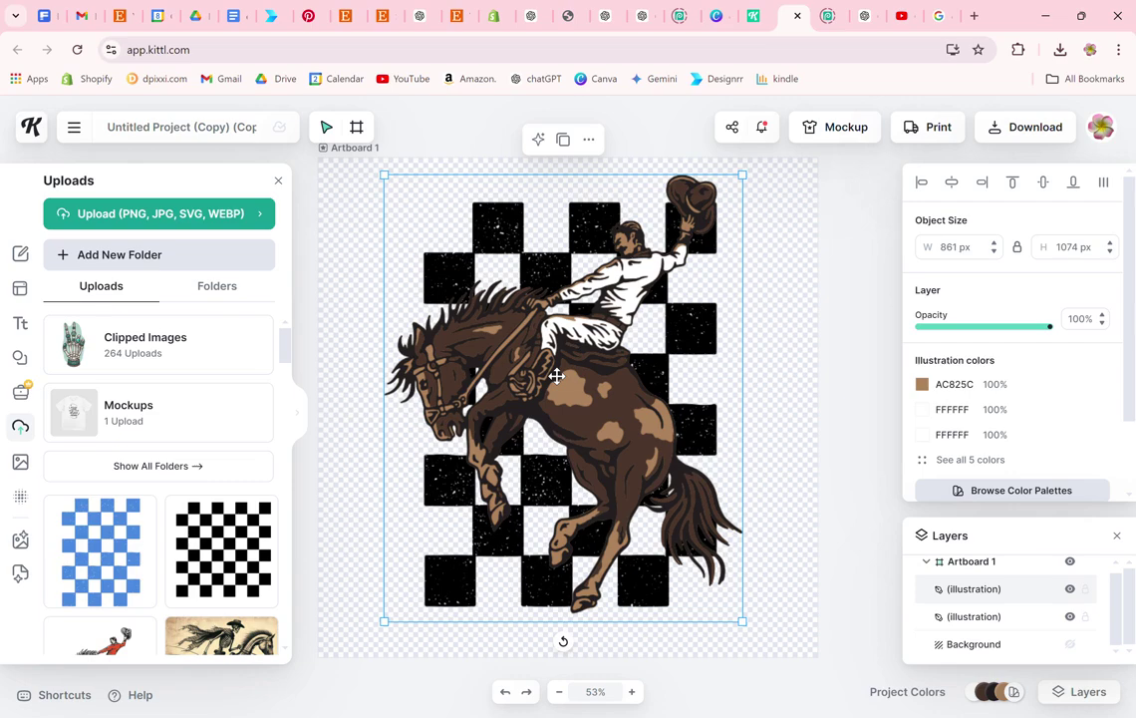
{"action": "key", "text": "Delete"}
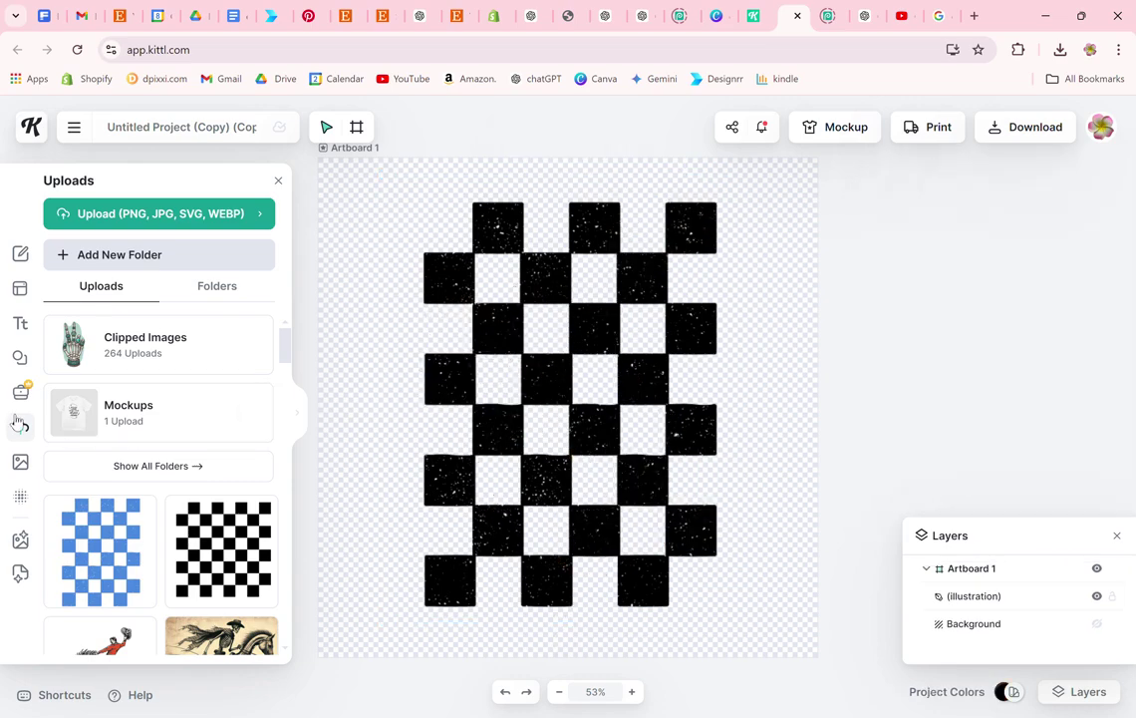
{"action": "left_click", "coordinate": [136, 207]}
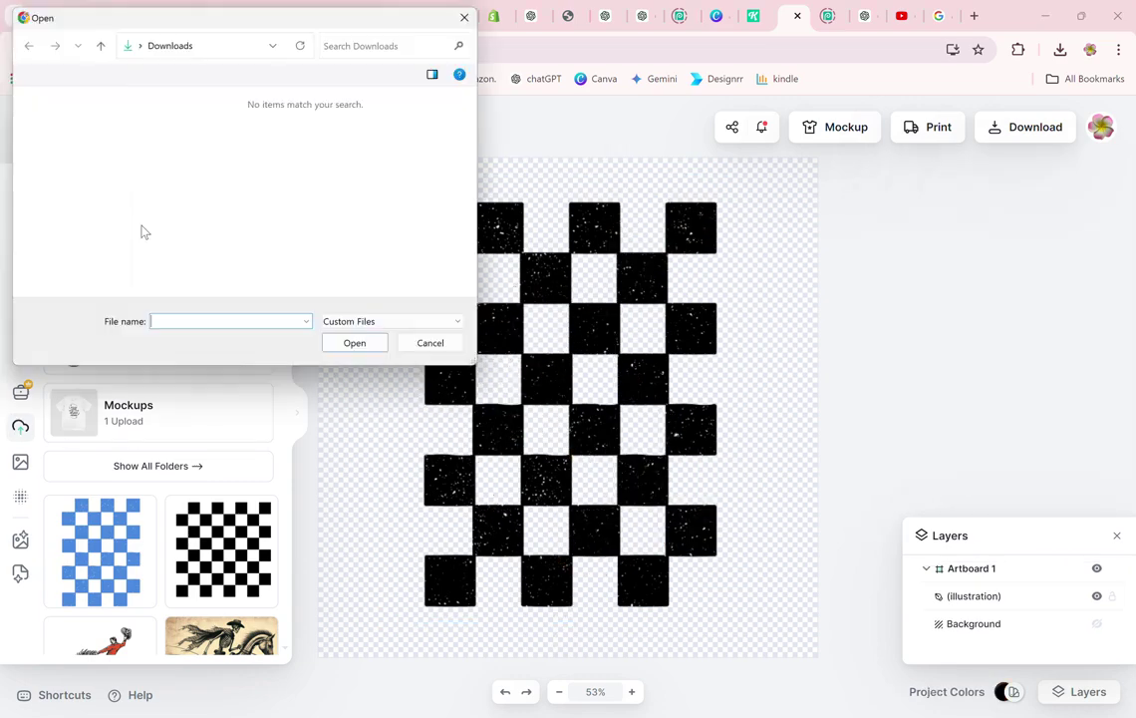
{"action": "left_click", "coordinate": [68, 174]}
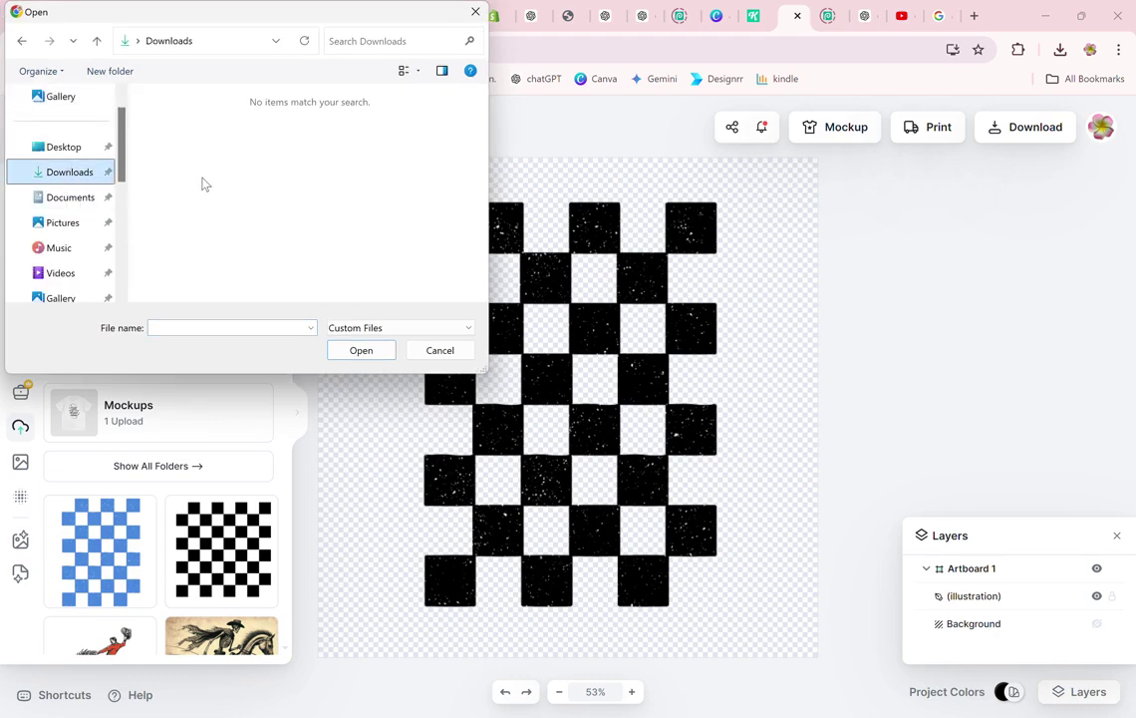
{"action": "left_click", "coordinate": [78, 146]}
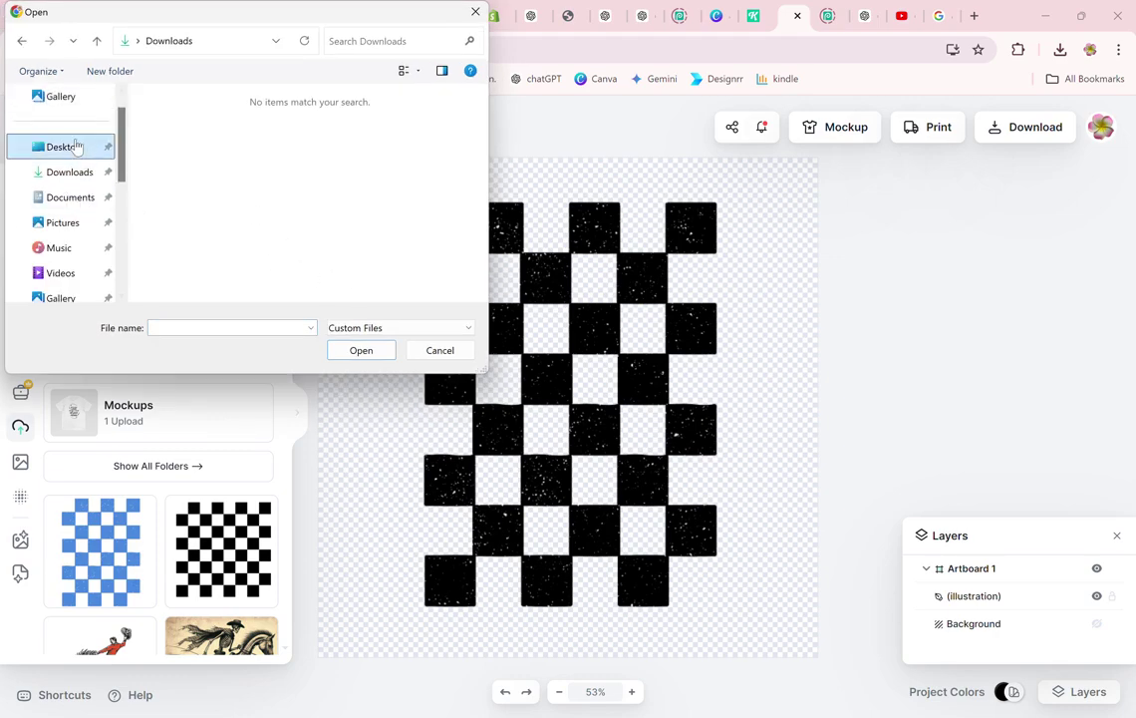
{"action": "double_click", "coordinate": [406, 232]}
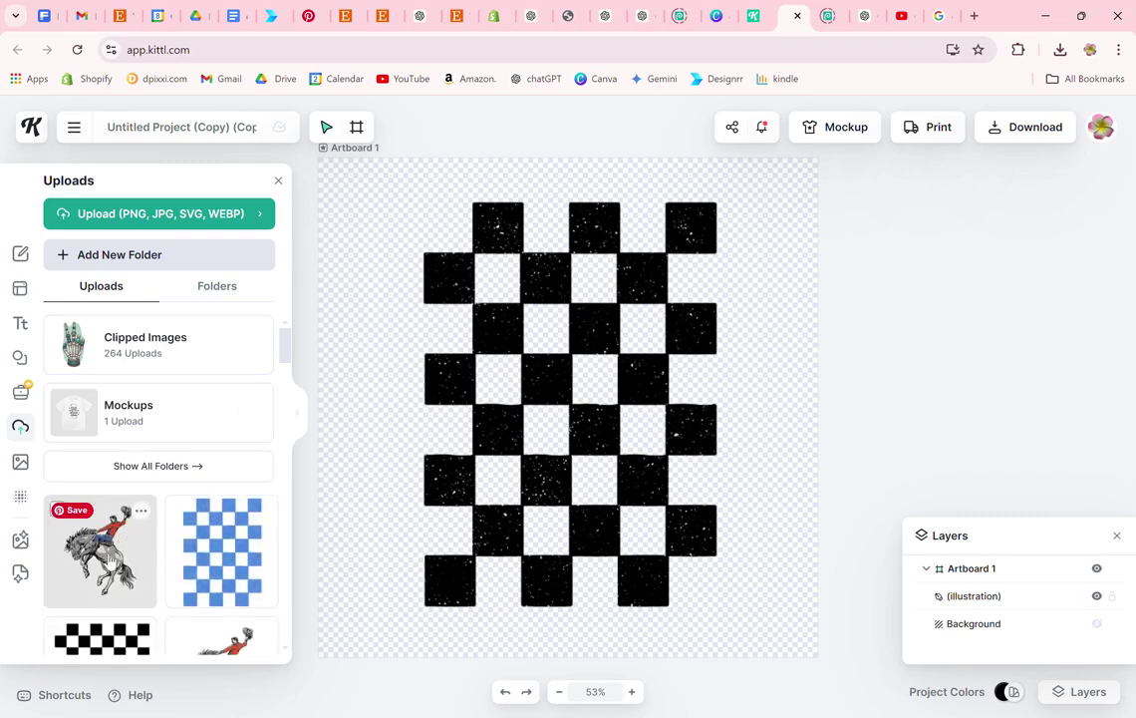
Add the newly uploaded horse and rider to the artboard, enlarged to about 882 × 1100 px over the checkered background
{"action": "scroll", "coordinate": [162, 552], "scroll_direction": "down", "scroll_amount": 3}
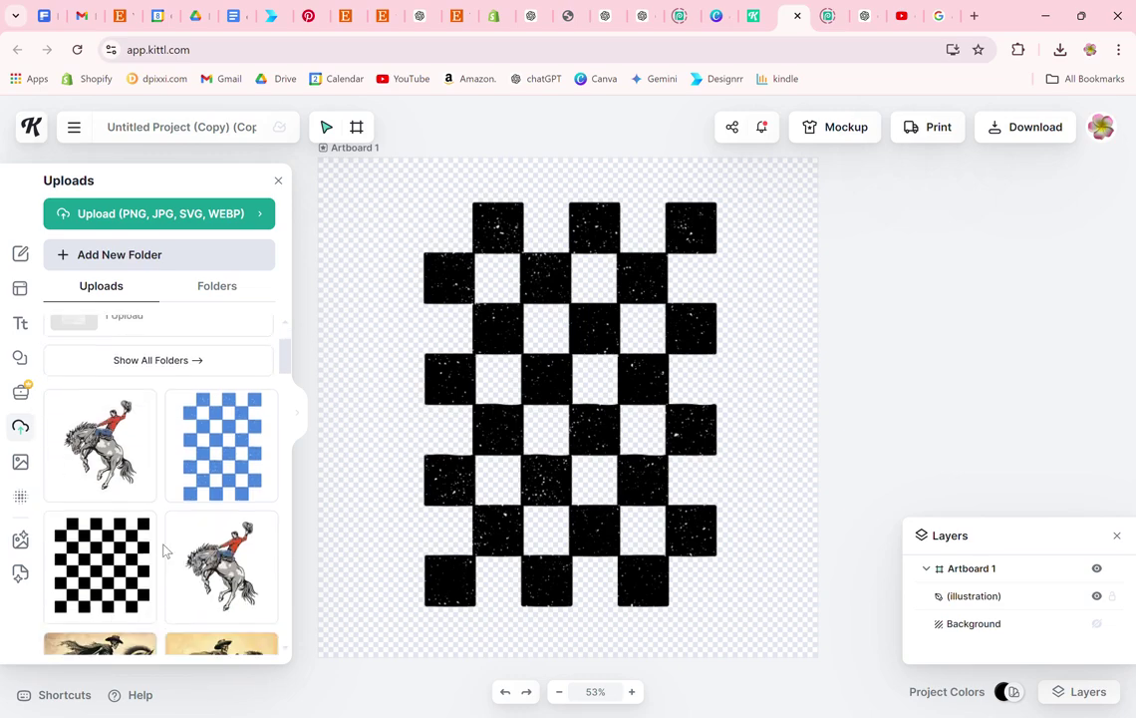
{"action": "scroll", "coordinate": [159, 551], "scroll_direction": "up", "scroll_amount": 3}
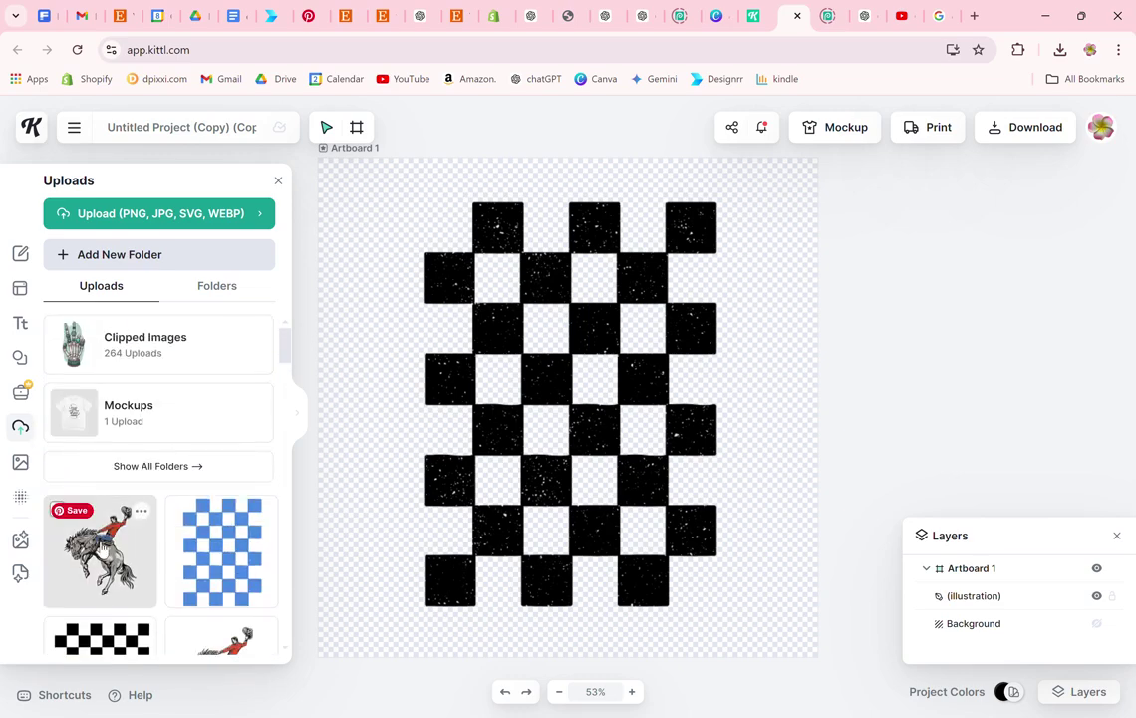
{"action": "left_click", "coordinate": [100, 553]}
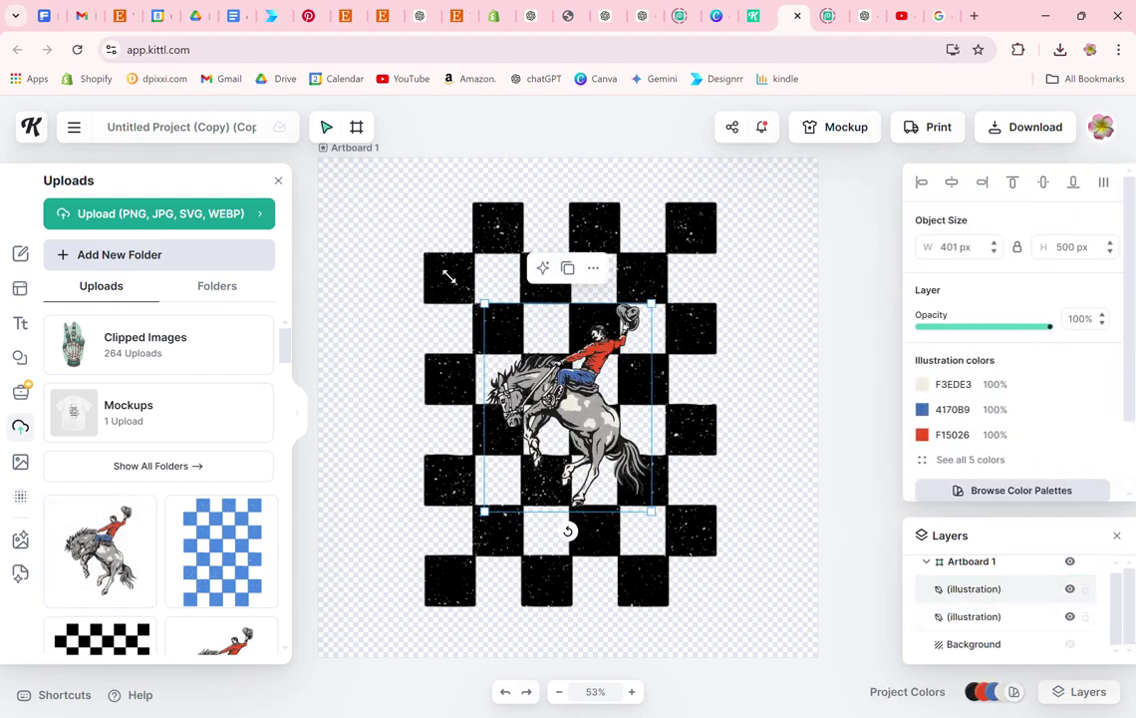
{"action": "left_click_drag", "start_coordinate": [449, 276], "coordinate": [344, 229]}
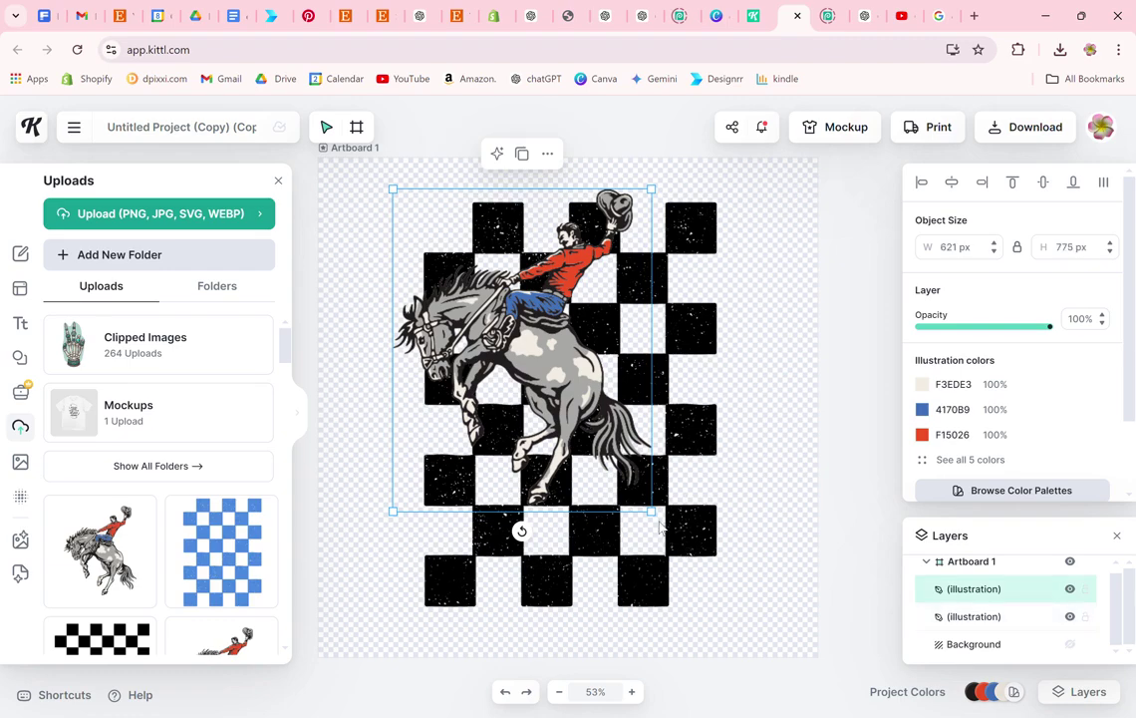
{"action": "left_click_drag", "start_coordinate": [651, 511], "coordinate": [776, 631]}
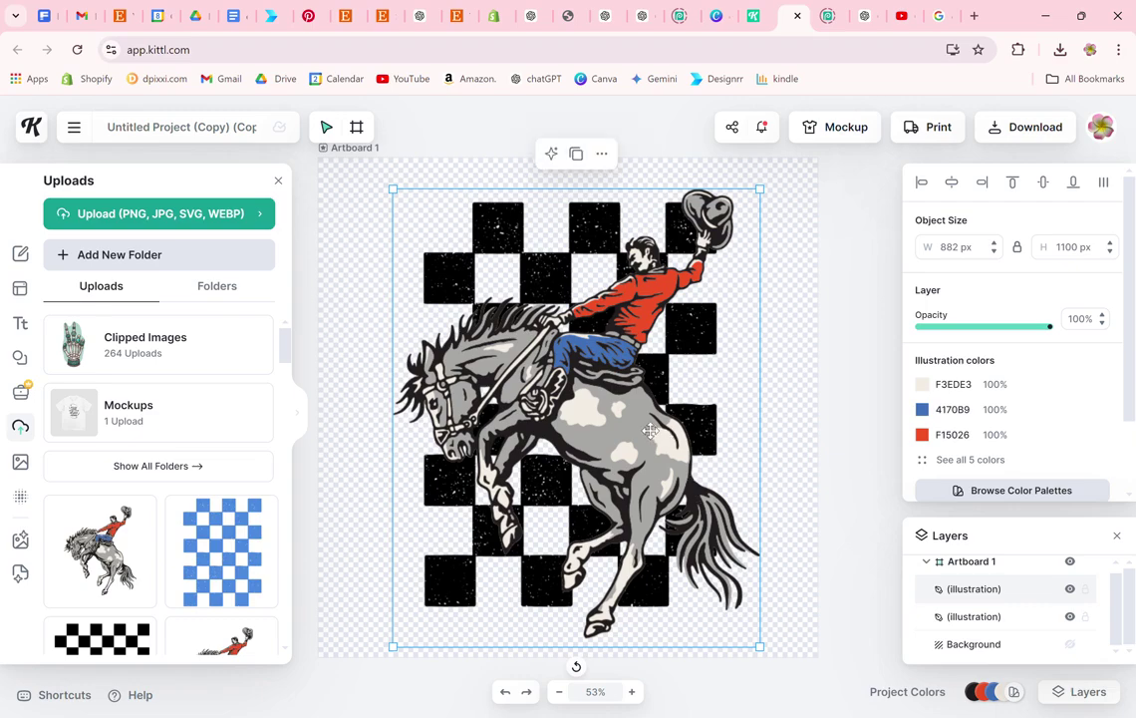
{"action": "left_click_drag", "start_coordinate": [652, 432], "coordinate": [647, 429]}
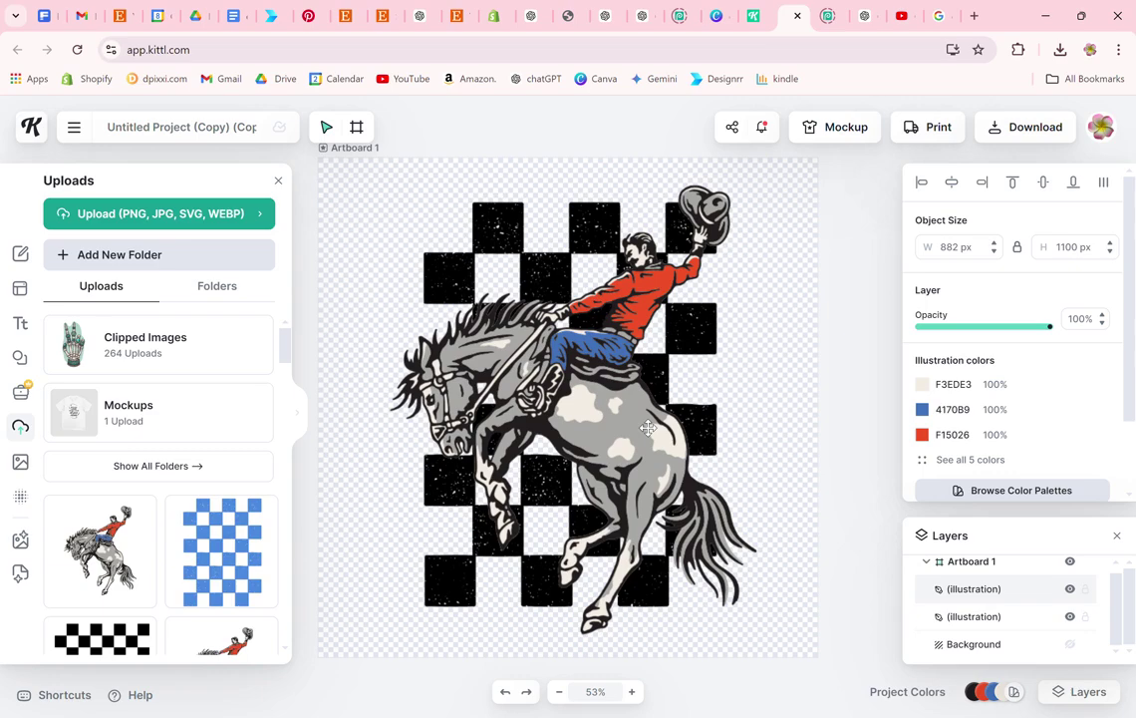
{"action": "left_click_drag", "start_coordinate": [648, 428], "coordinate": [648, 429]}
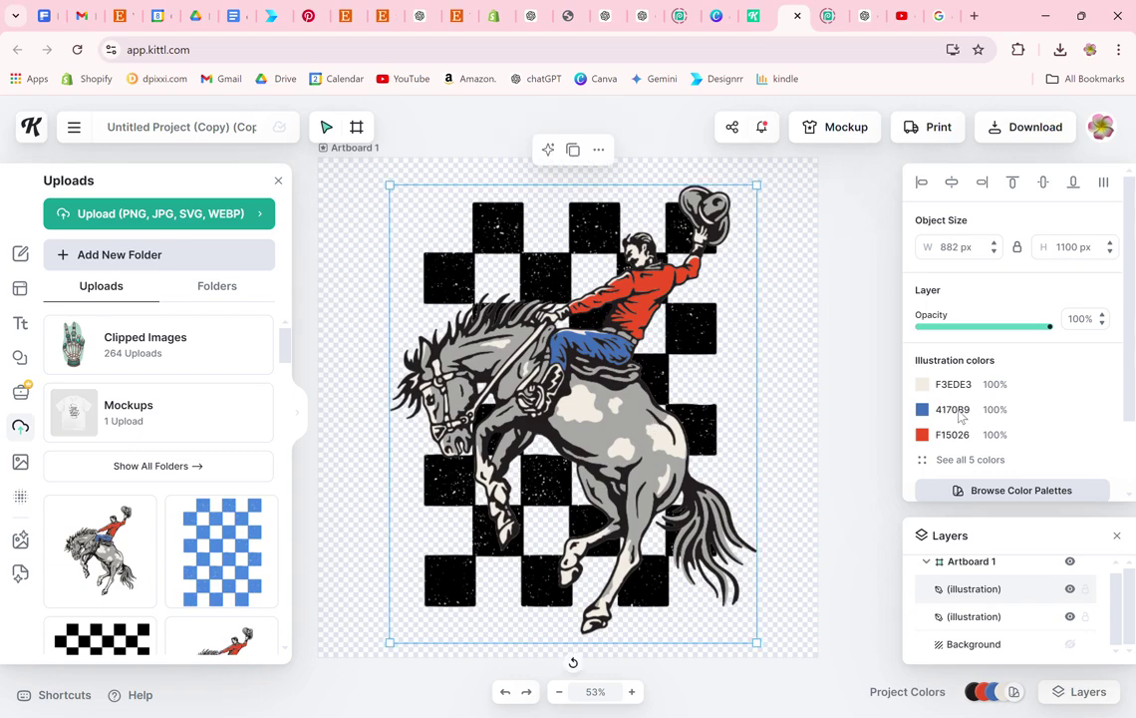
Recolor the rider's red shirt to white FFFFFF
{"action": "left_click", "coordinate": [922, 435]}
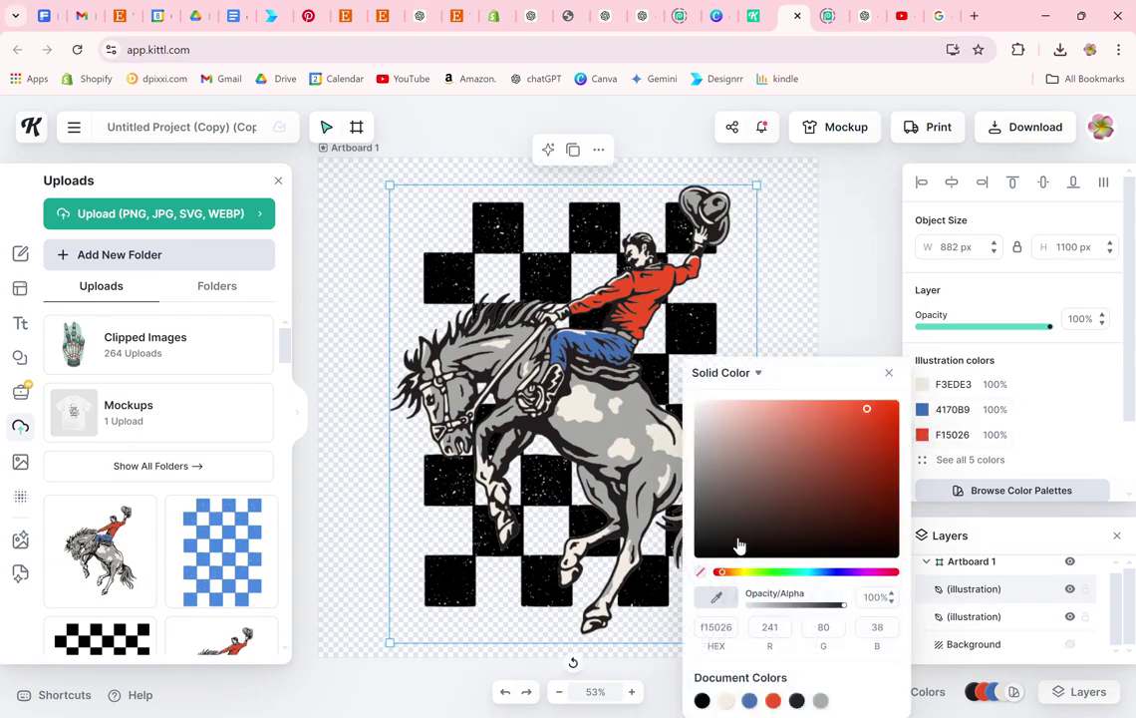
{"action": "left_click", "coordinate": [709, 416]}
{"action": "left_click", "coordinate": [698, 403]}
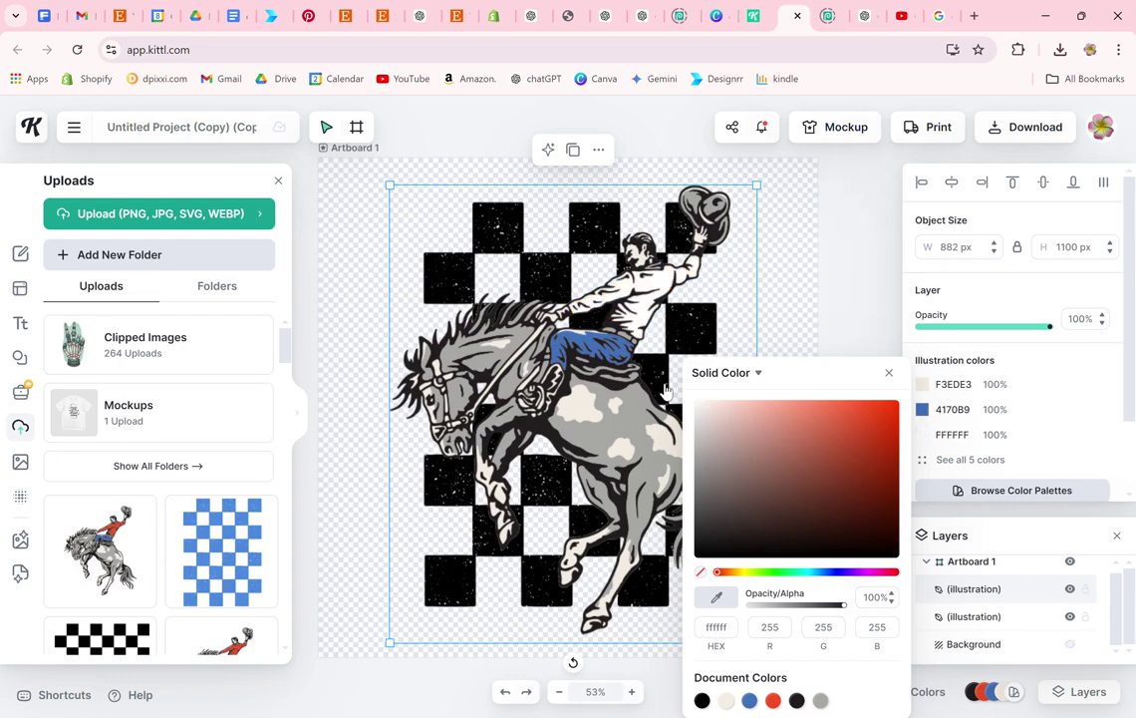
Recolor the rider's blue jeans to white FFFFFF
{"action": "left_click", "coordinate": [922, 411]}
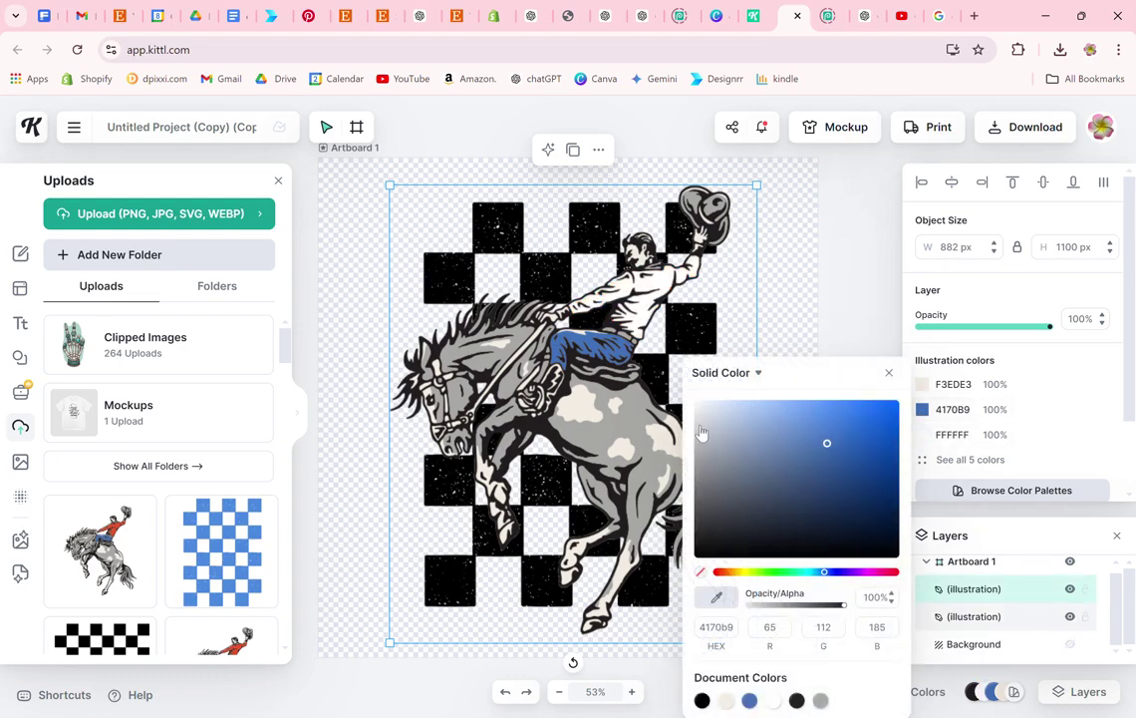
{"action": "left_click", "coordinate": [694, 409]}
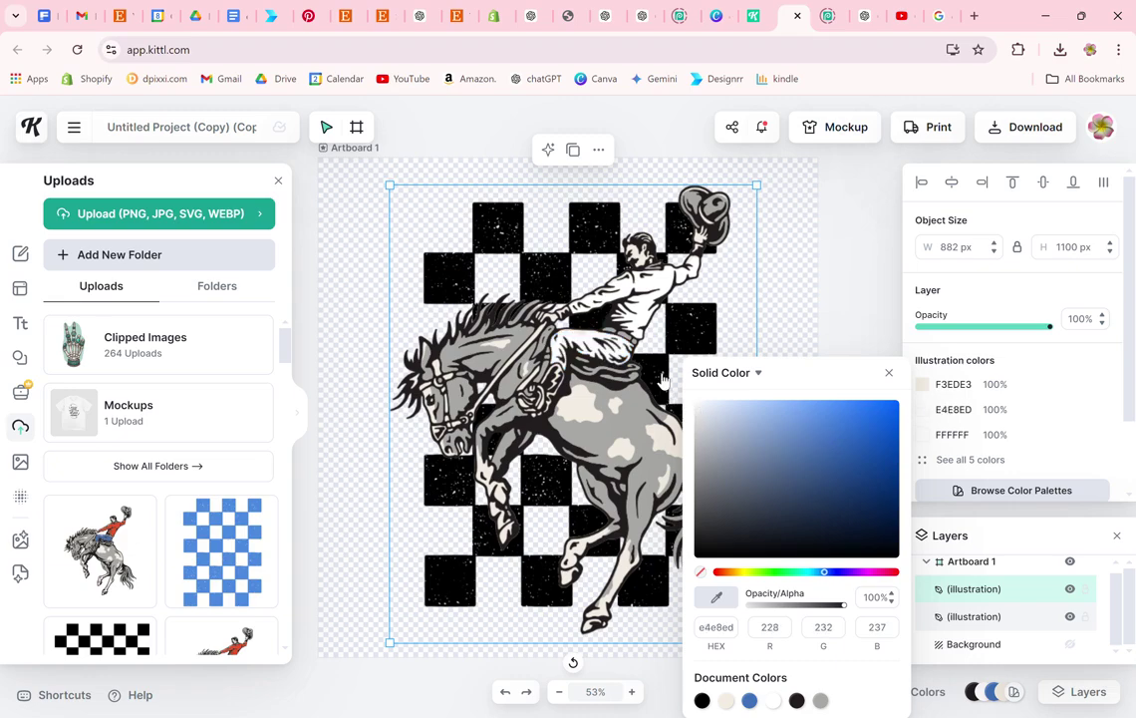
{"action": "key", "text": "ctrl+z"}
Show all the illustration's colors and recolor the cream patches and skin areas to tan AC825C
{"action": "left_click", "coordinate": [970, 464]}
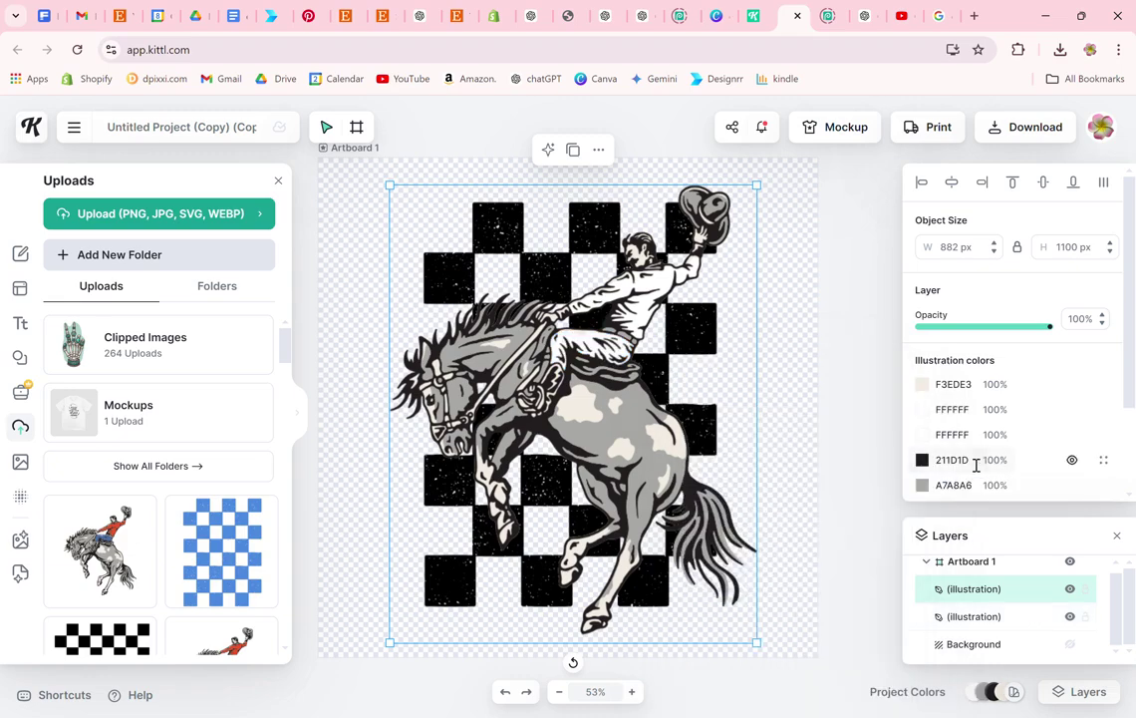
{"action": "left_click", "coordinate": [954, 458]}
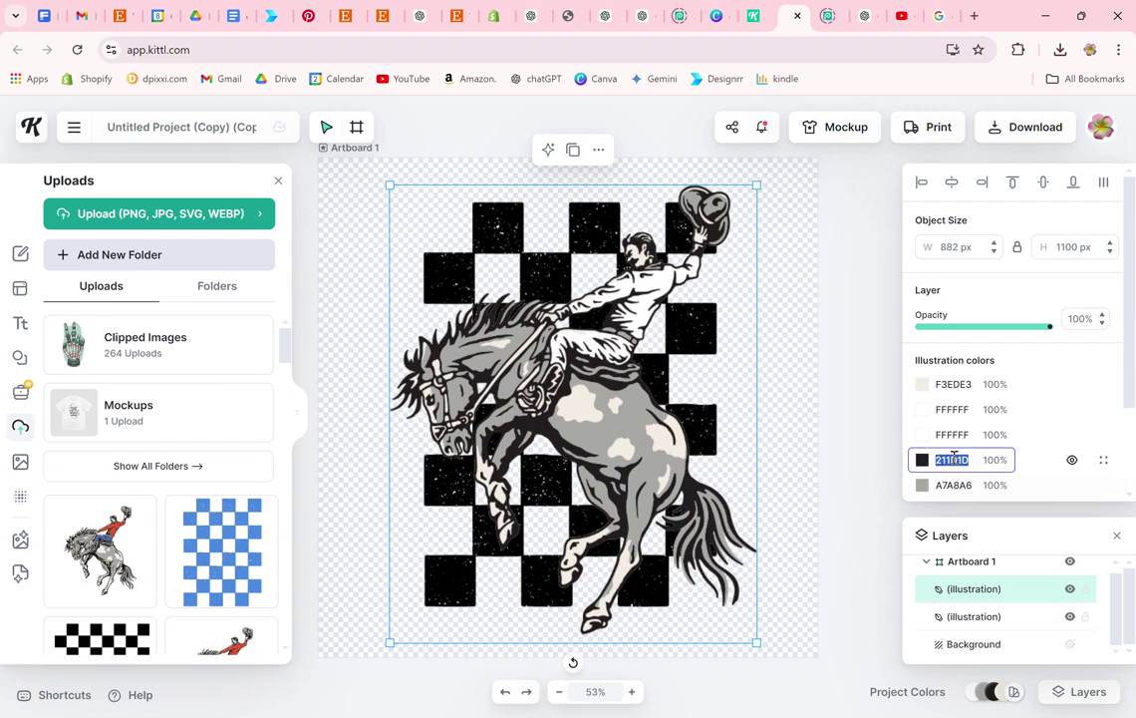
{"action": "scroll", "coordinate": [954, 458], "scroll_direction": "down", "scroll_amount": 1}
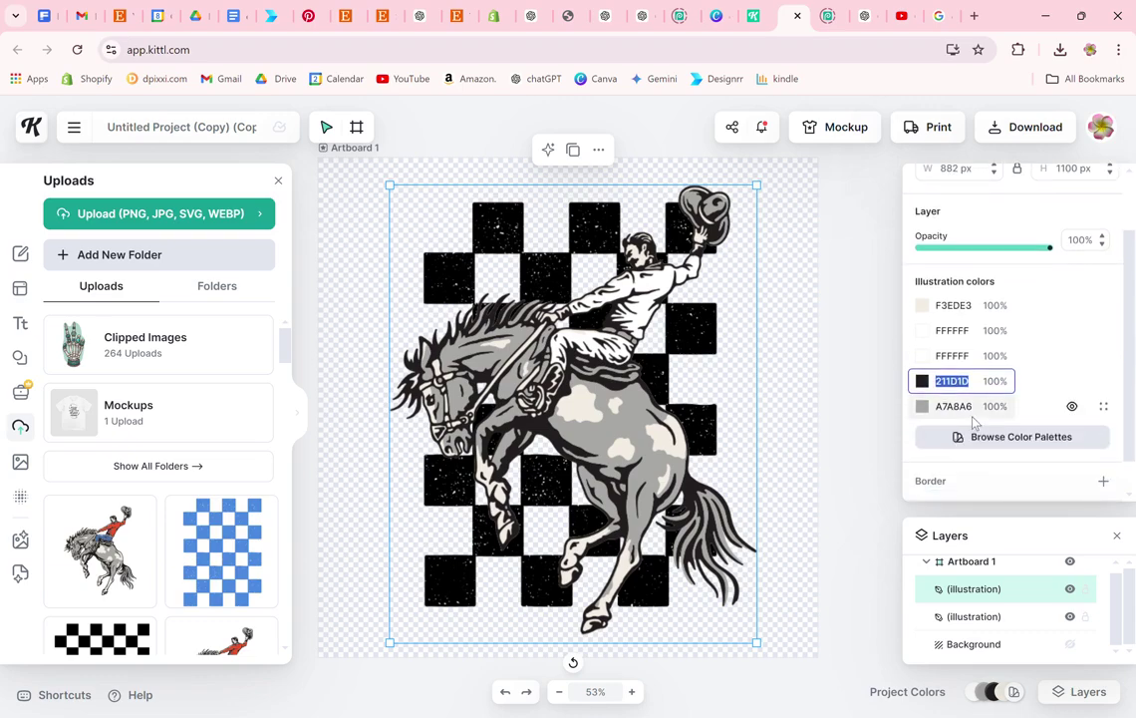
{"action": "left_click", "coordinate": [952, 307]}
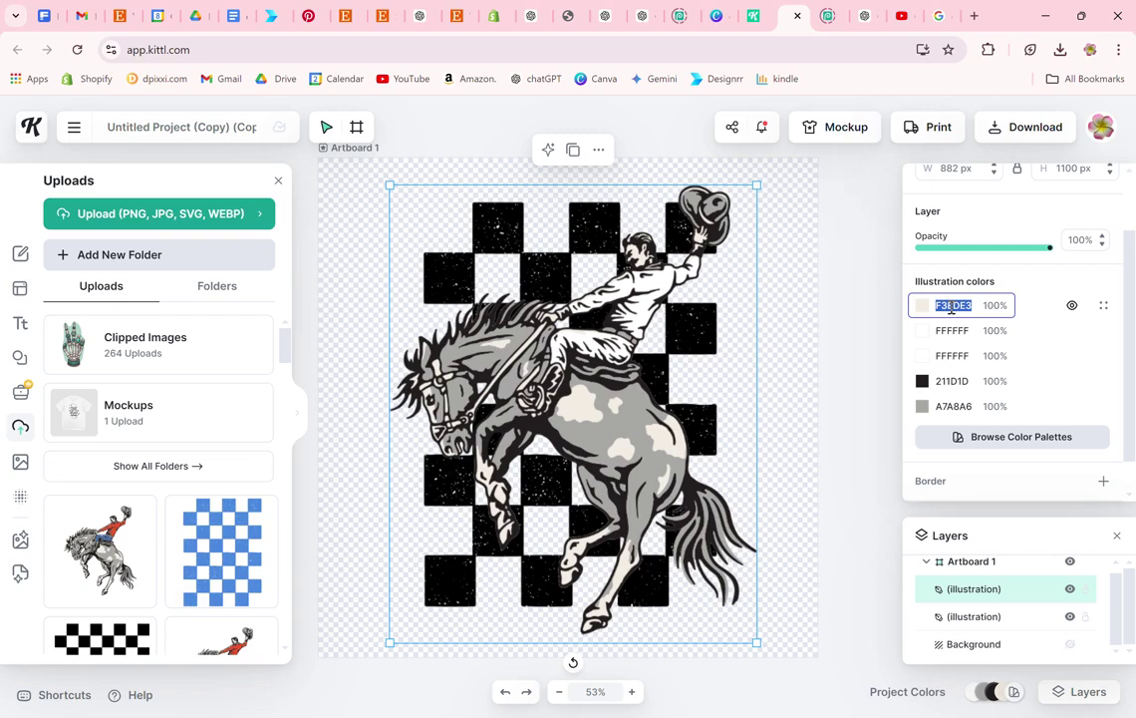
{"action": "type", "text": "ac"}
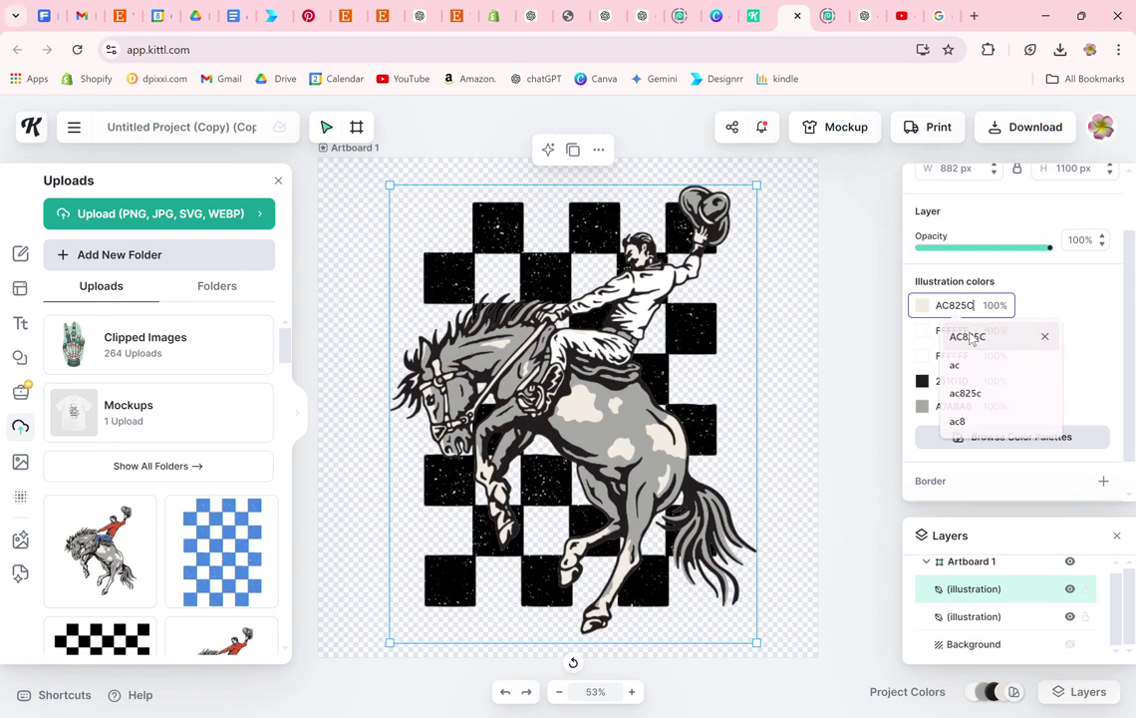
{"action": "left_click", "coordinate": [969, 336]}
{"action": "key", "text": "Return"}
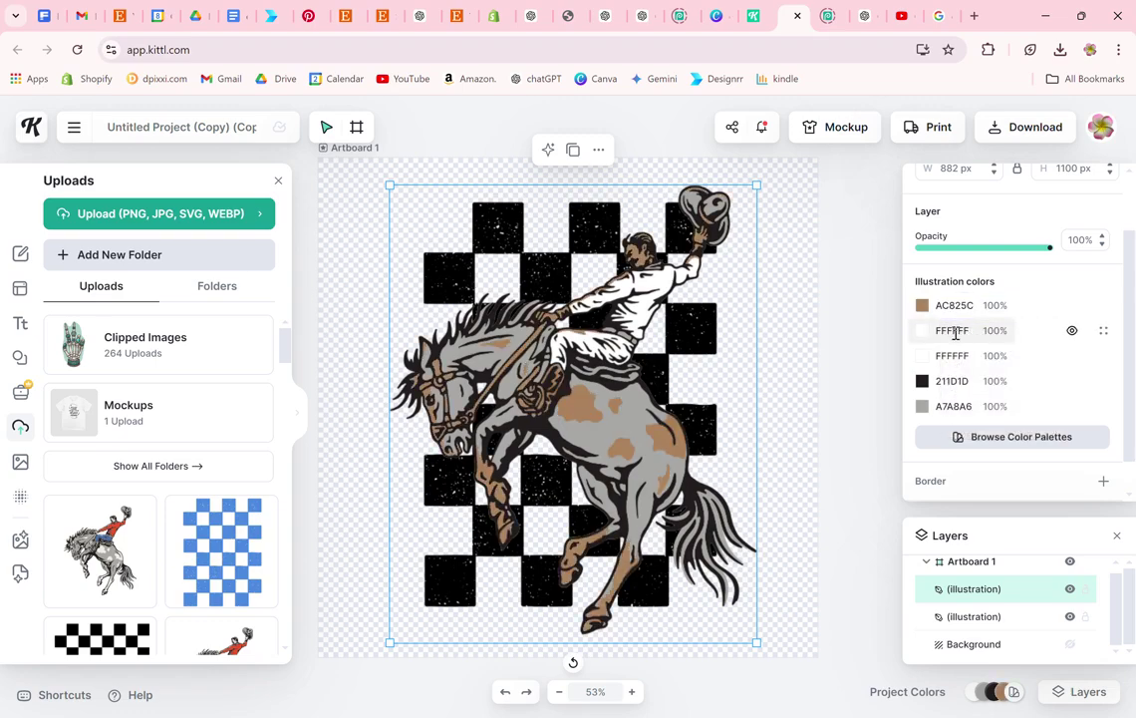
Recolor the gray horse body and hat to dark brown 4A352A
{"action": "left_click", "coordinate": [946, 409]}
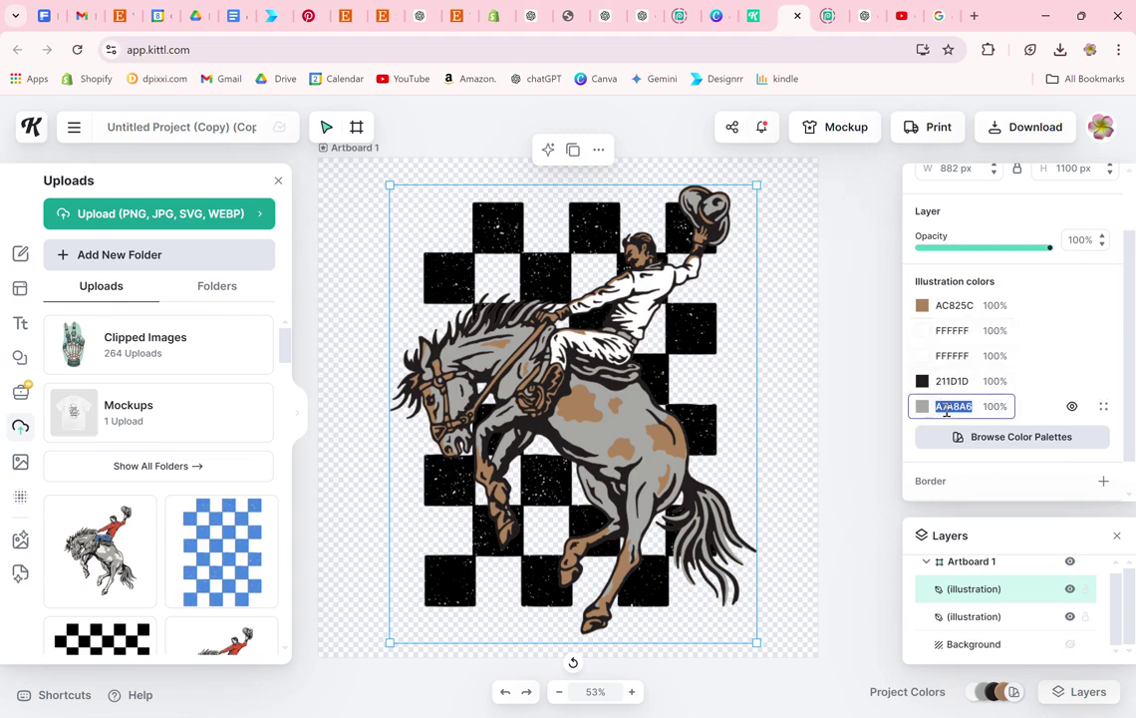
{"action": "type", "text": "4"}
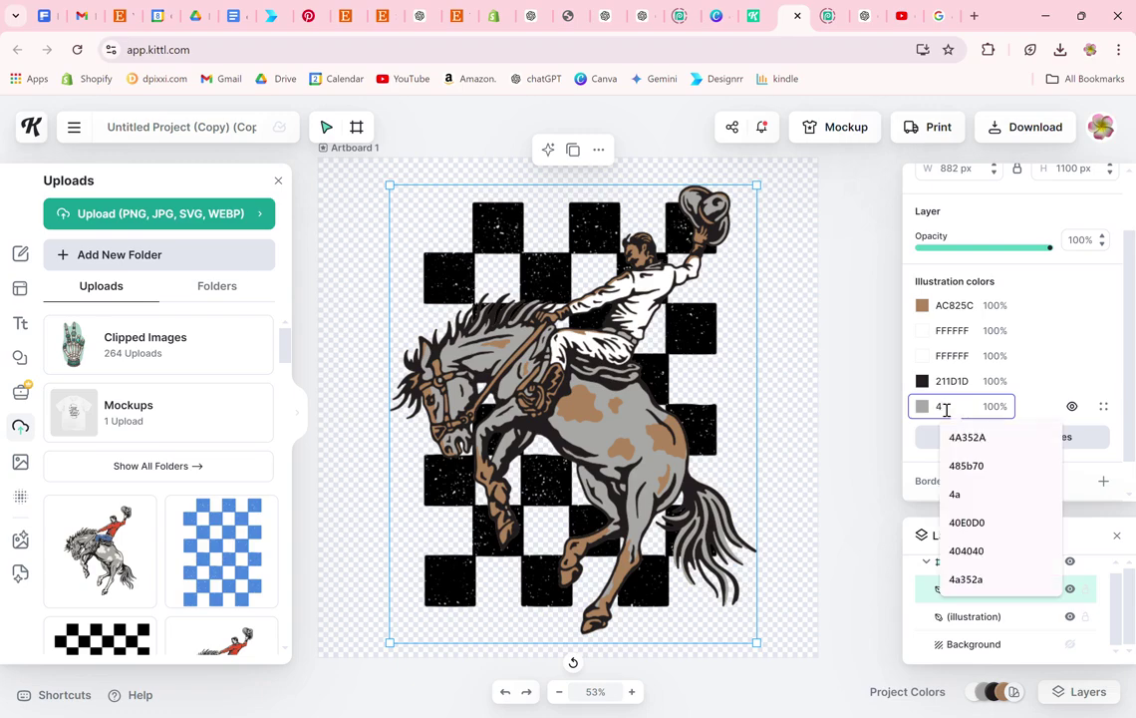
{"action": "type", "text": "a"}
{"action": "key", "text": "Return"}
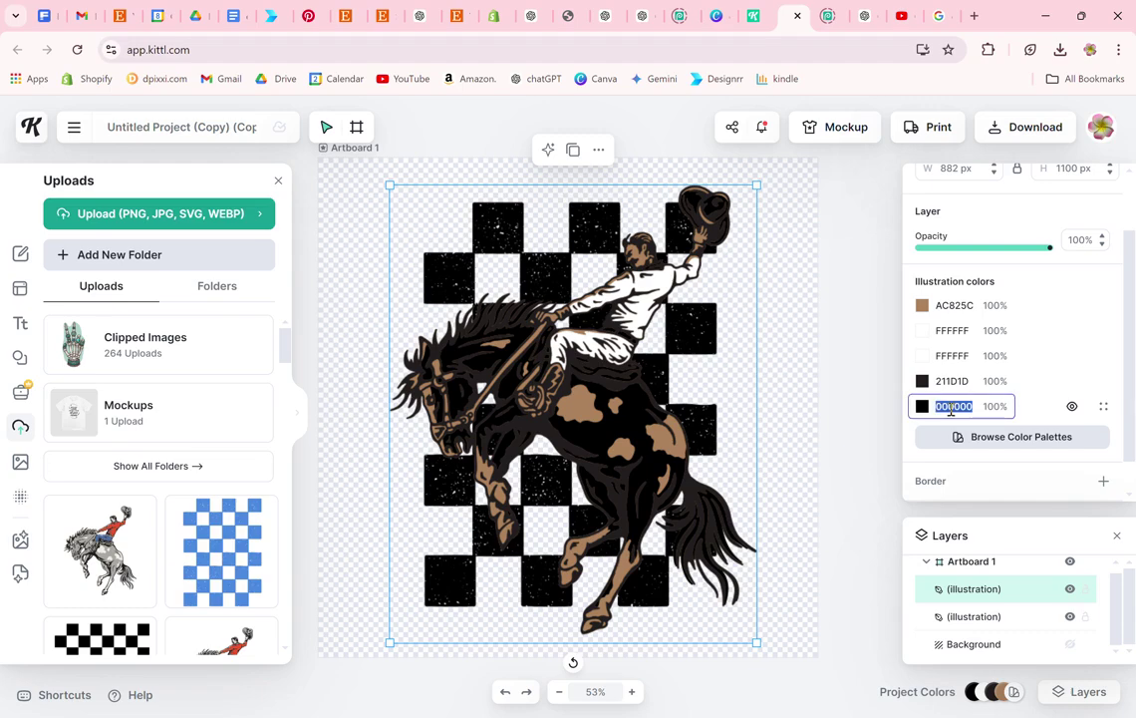
{"action": "type", "text": "4A352A"}
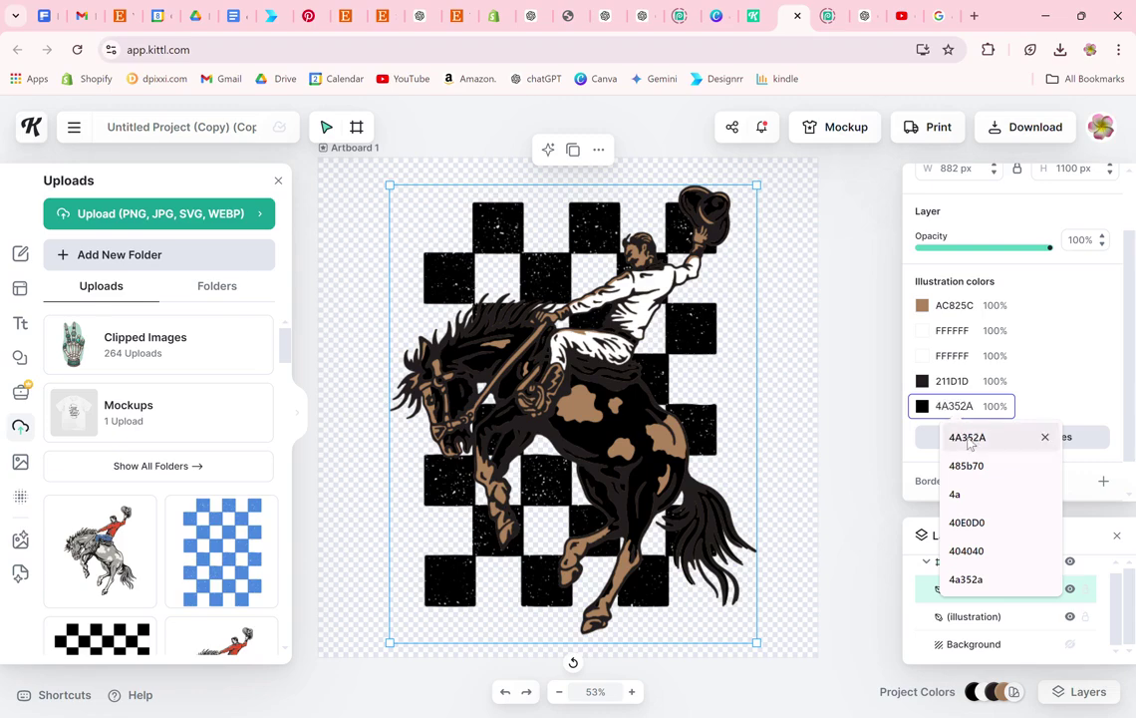
{"action": "left_click", "coordinate": [965, 438]}
{"action": "key", "text": "Return"}
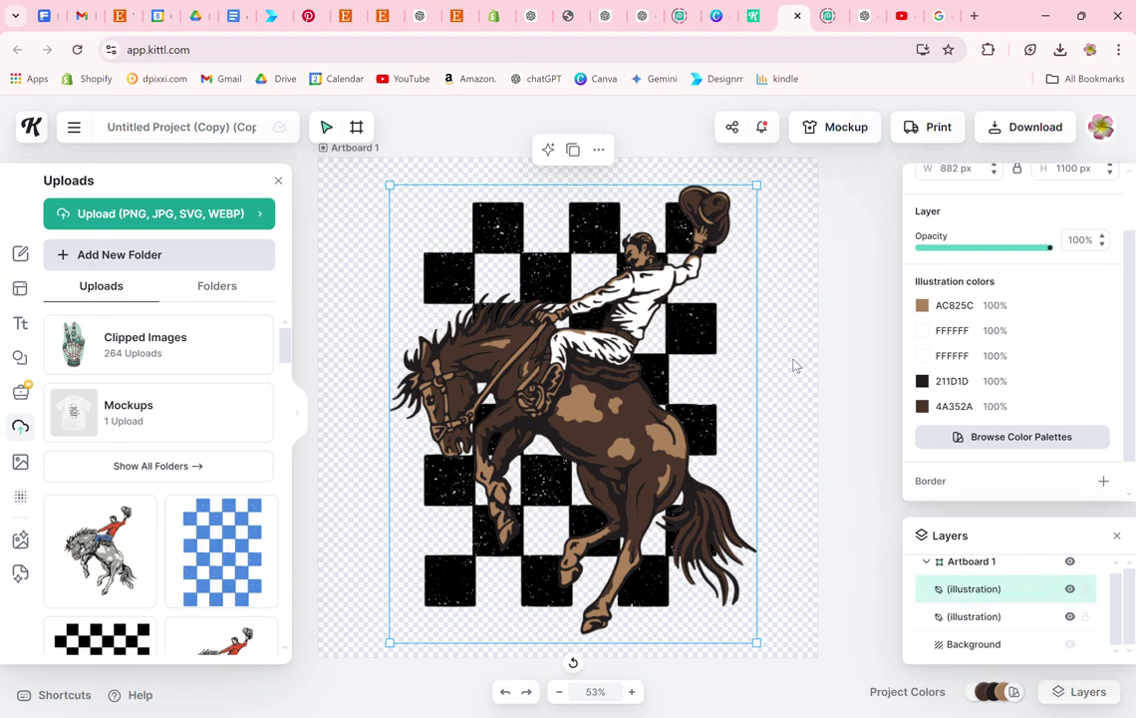
Download the design as a 5000 × 5000 px PNG at 300 DPI with the background removed
{"action": "left_click", "coordinate": [1014, 146]}
{"action": "double_click", "coordinate": [802, 297]}
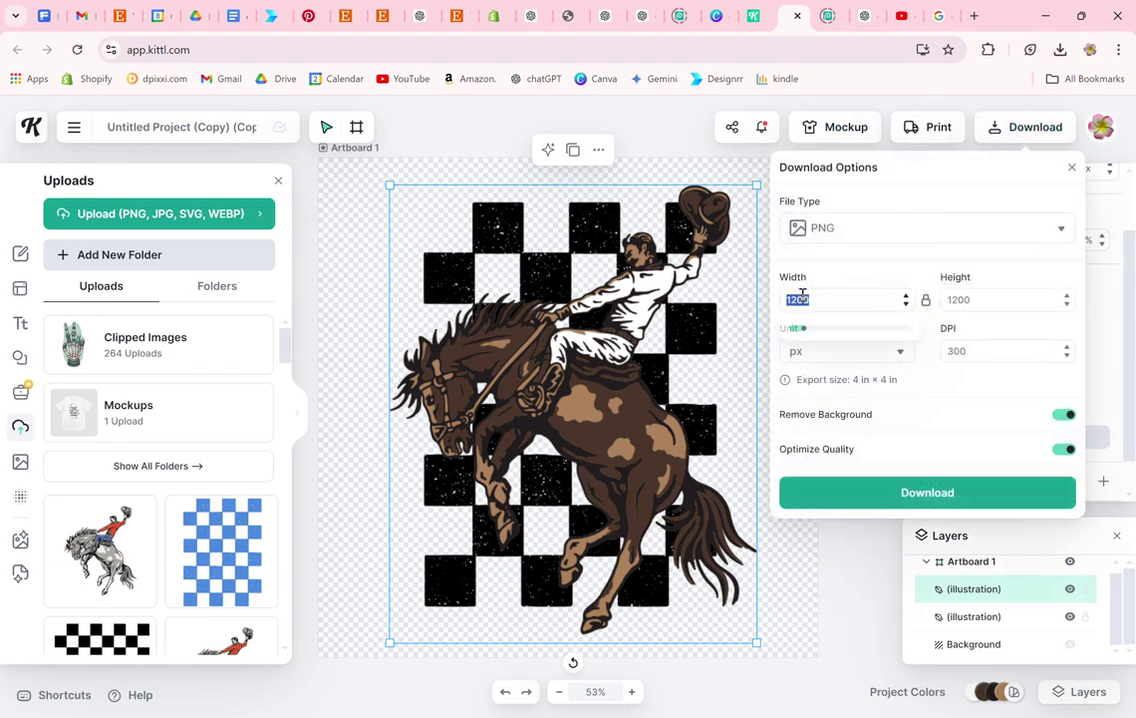
{"action": "type", "text": "5000"}
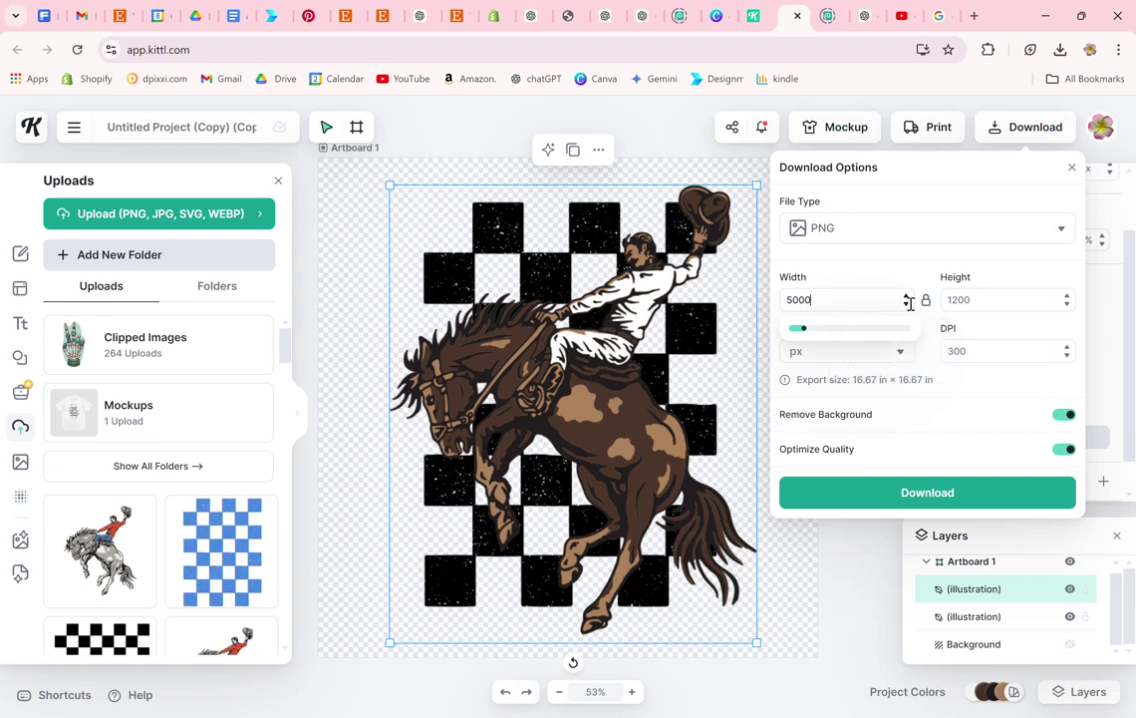
{"action": "key", "text": "Return"}
{"action": "left_click", "coordinate": [956, 349]}
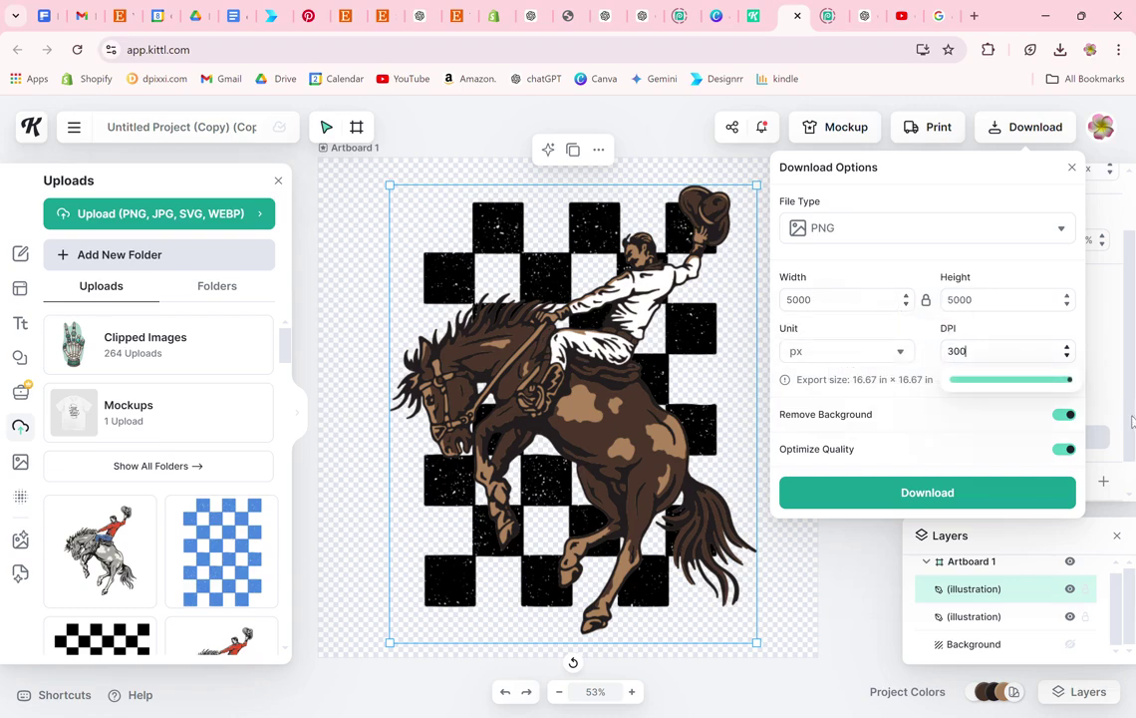
{"action": "left_click", "coordinate": [911, 490]}
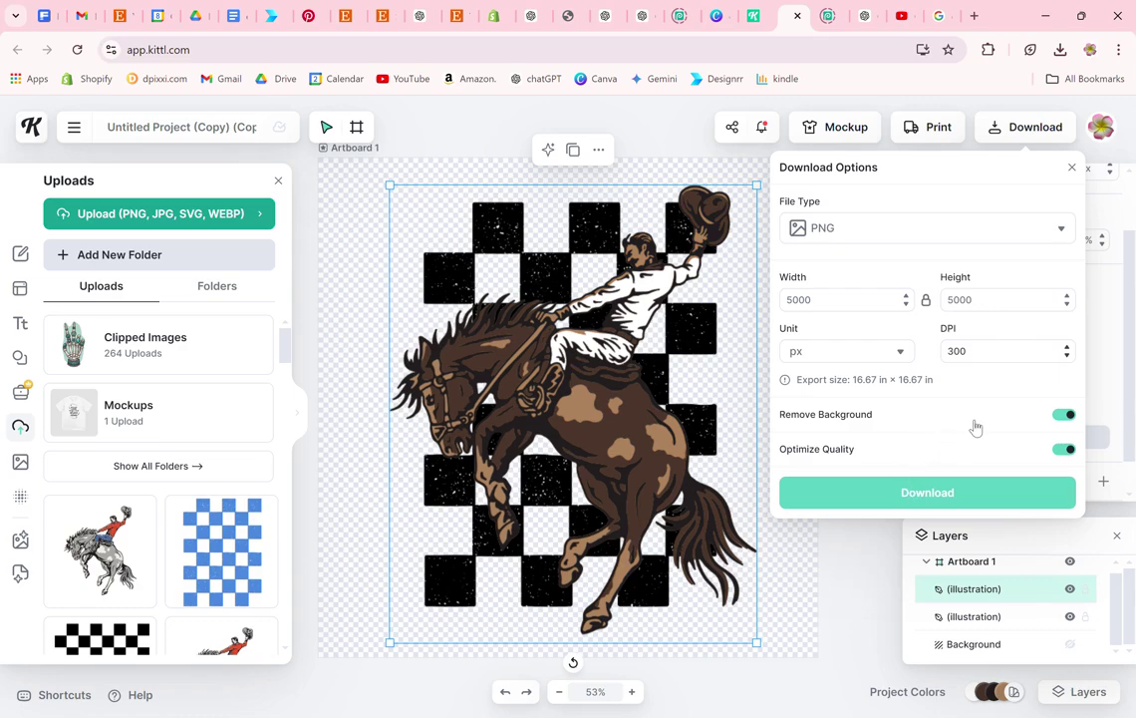
{"action": "left_click", "coordinate": [942, 488]}
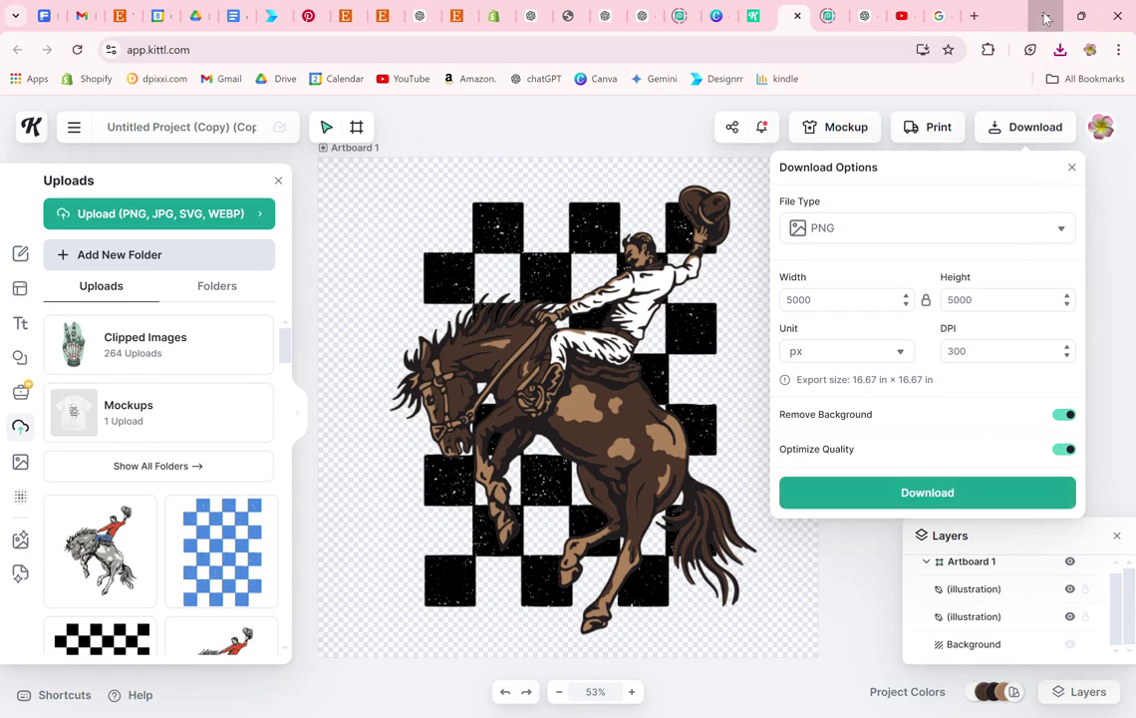
Open the exported PNG from Downloads and examine the edges and color fills of the rider and horse up close
{"action": "left_click", "coordinate": [1046, 16]}
{"action": "left_click", "coordinate": [548, 317]}
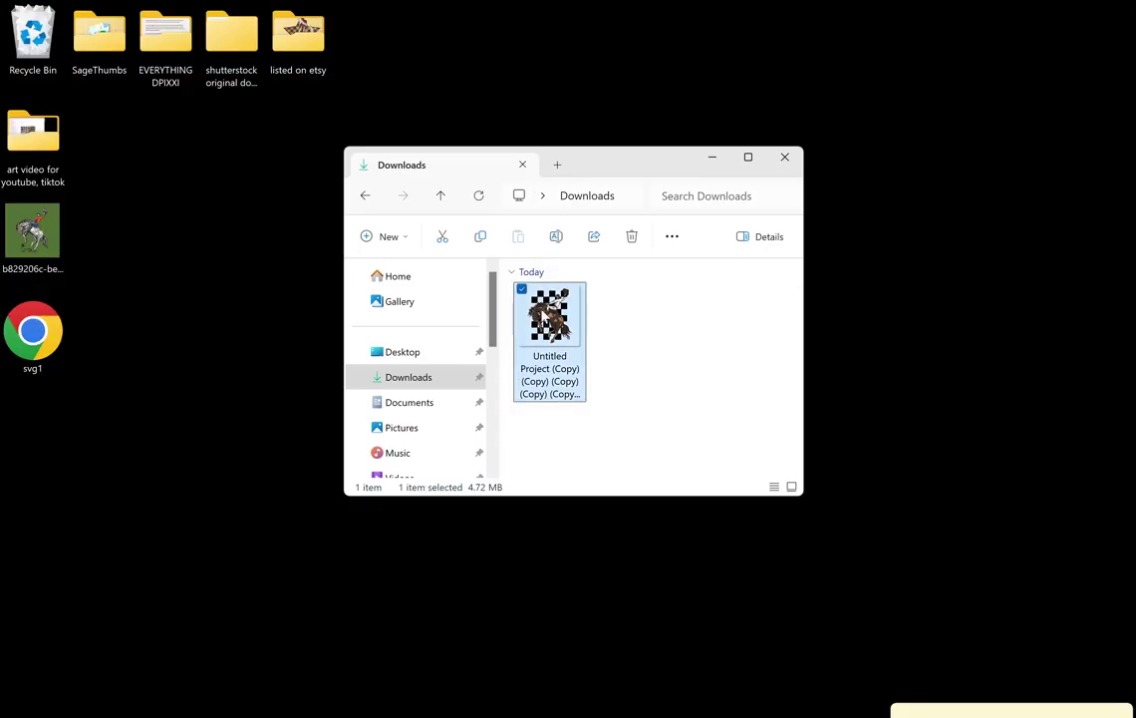
{"action": "double_click", "coordinate": [543, 319]}
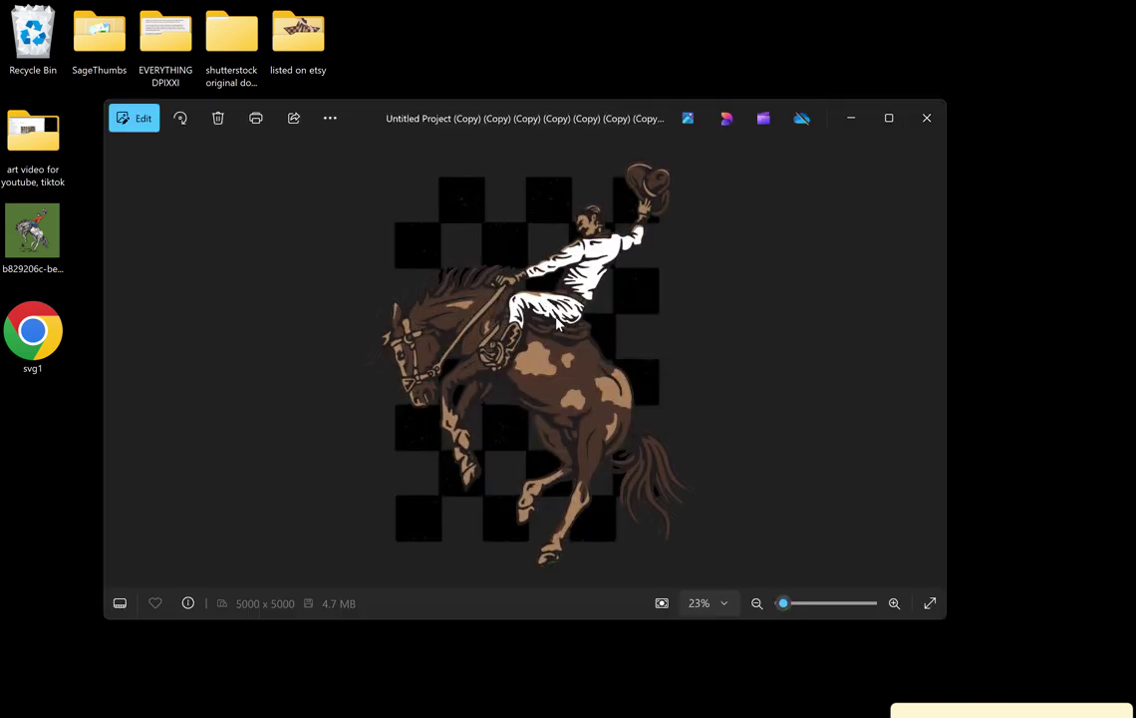
{"action": "scroll", "coordinate": [557, 332], "scroll_direction": "up", "scroll_amount": 1}
{"action": "scroll", "coordinate": [557, 332], "scroll_direction": "up", "scroll_amount": 4}
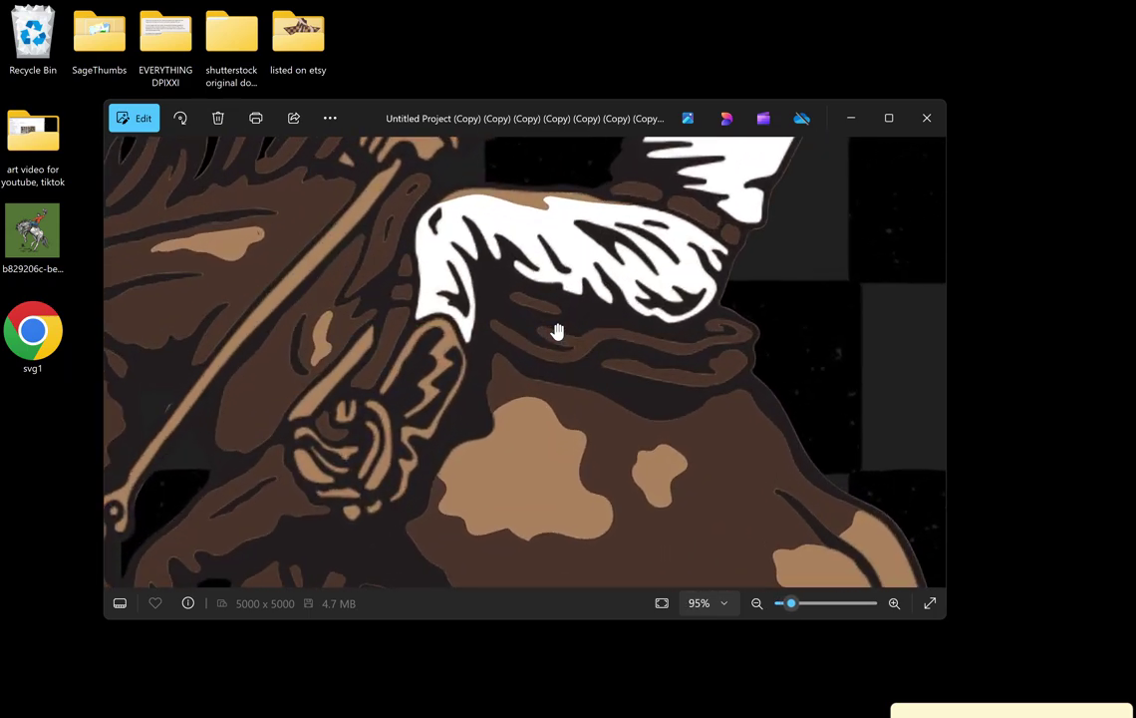
{"action": "scroll", "coordinate": [557, 332], "scroll_direction": "up", "scroll_amount": 3}
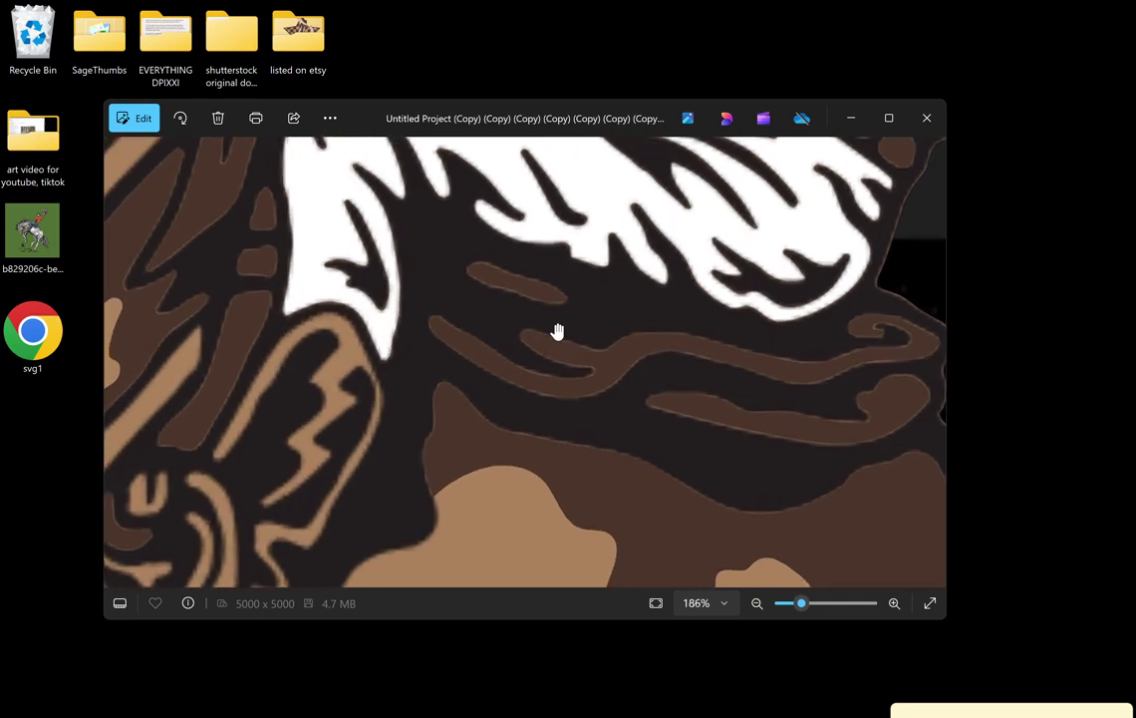
{"action": "scroll", "coordinate": [566, 320], "scroll_direction": "down", "scroll_amount": 1}
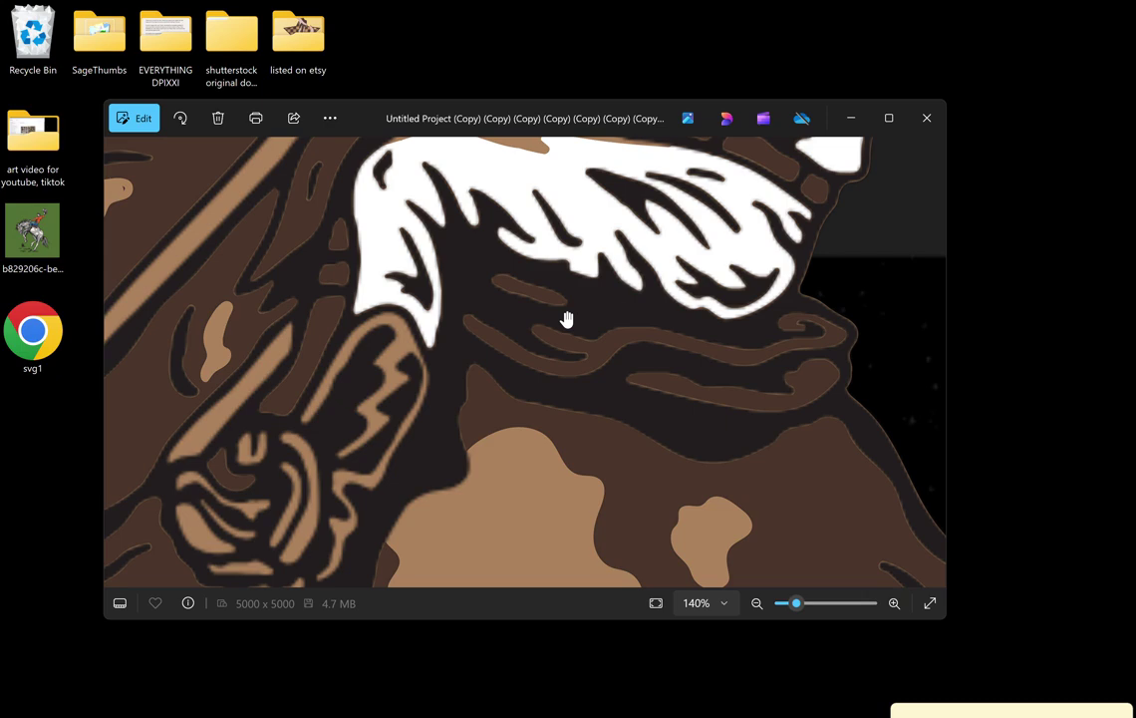
{"action": "left_click_drag", "start_coordinate": [634, 284], "coordinate": [650, 449]}
{"action": "left_click_drag", "start_coordinate": [634, 246], "coordinate": [795, 271]}
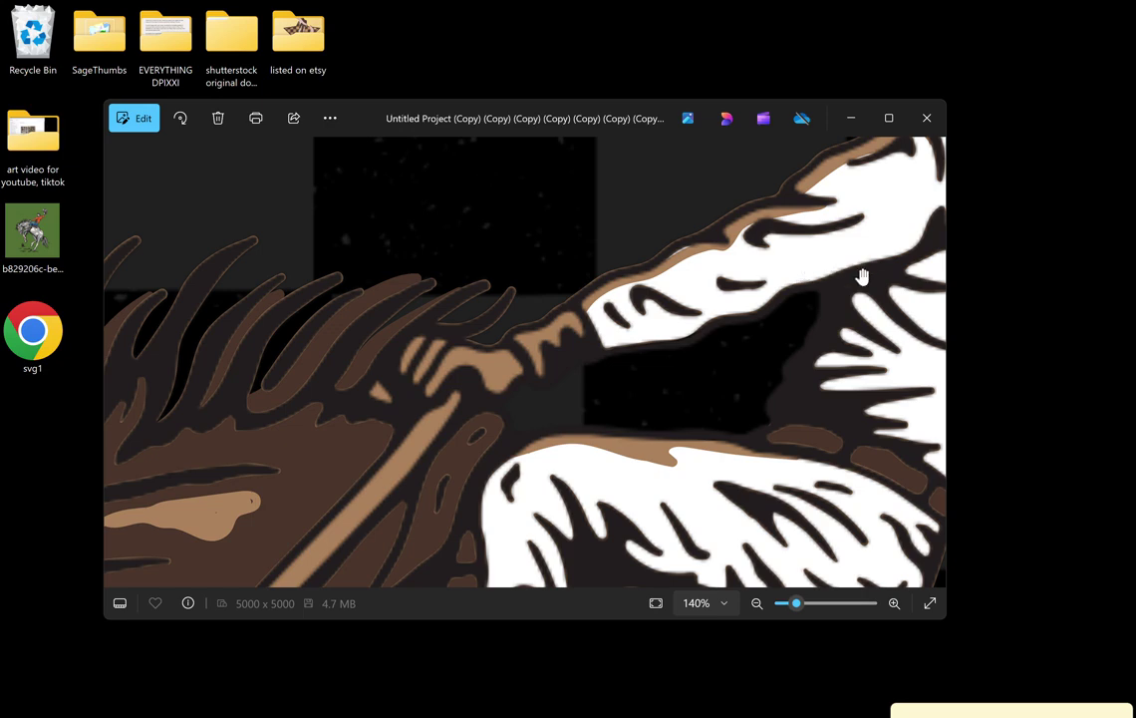
{"action": "left_click_drag", "start_coordinate": [887, 284], "coordinate": [652, 213]}
{"action": "left_click_drag", "start_coordinate": [333, 360], "coordinate": [208, 381]}
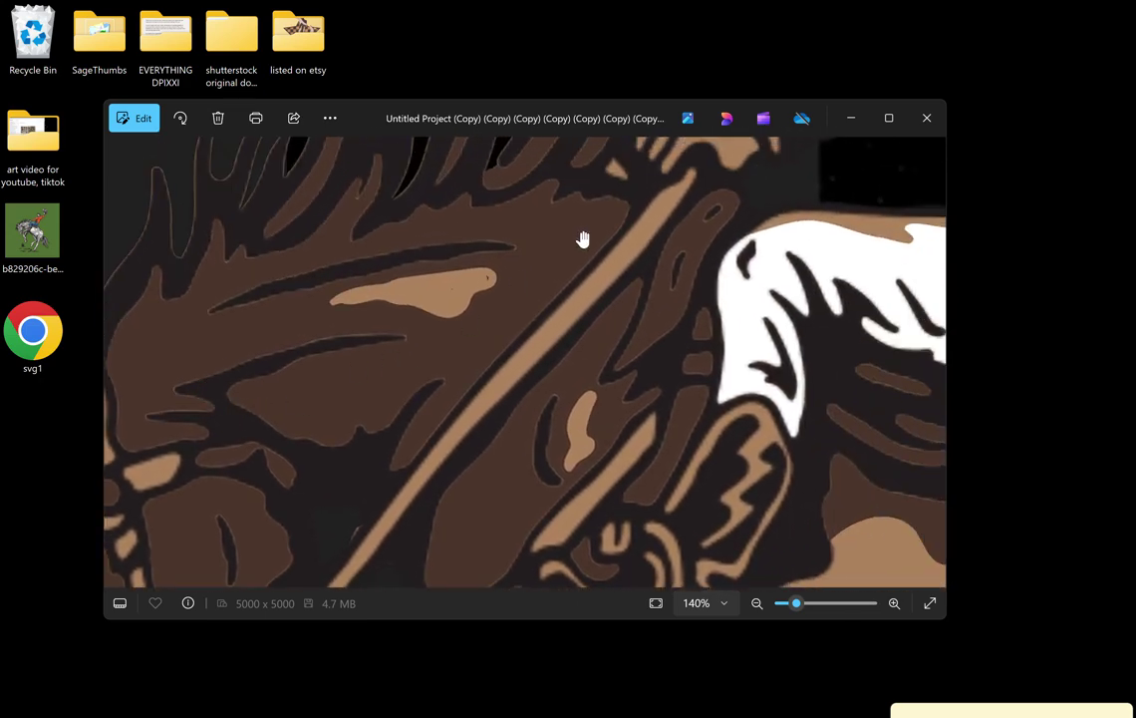
{"action": "left_click", "coordinate": [927, 119]}
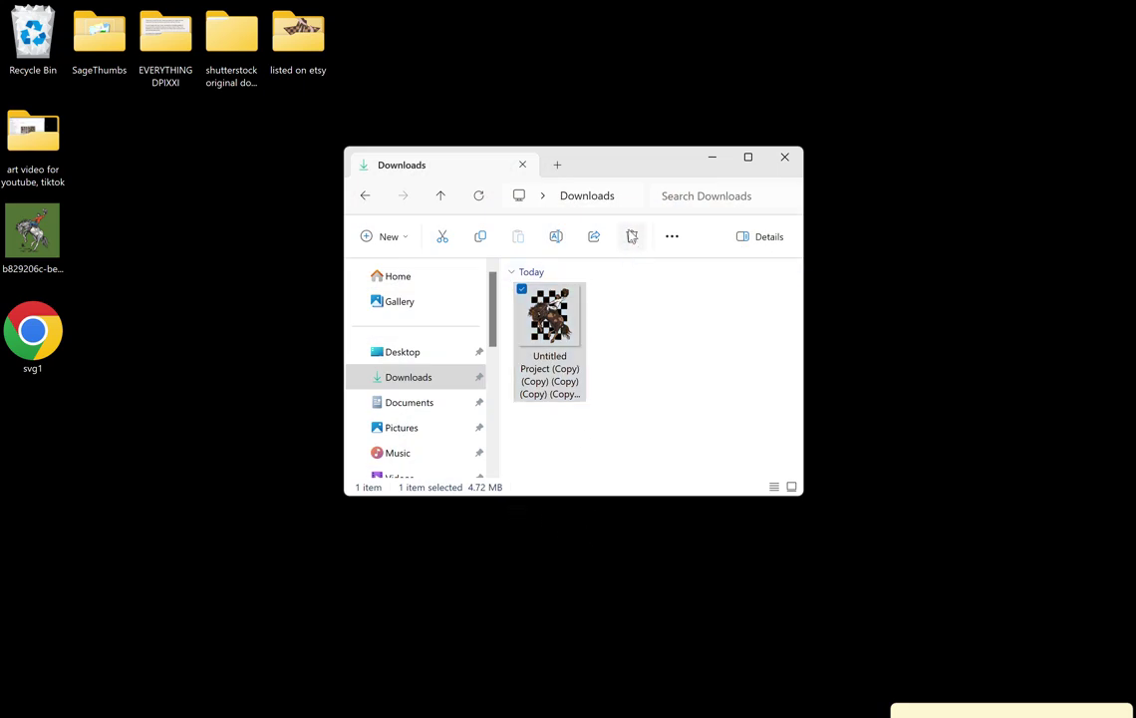
Delete the exported PNG from Downloads and the svg1 file from the desktop
{"action": "key", "text": "Delete"}
{"action": "left_click_drag", "start_coordinate": [33, 329], "coordinate": [33, 40]}
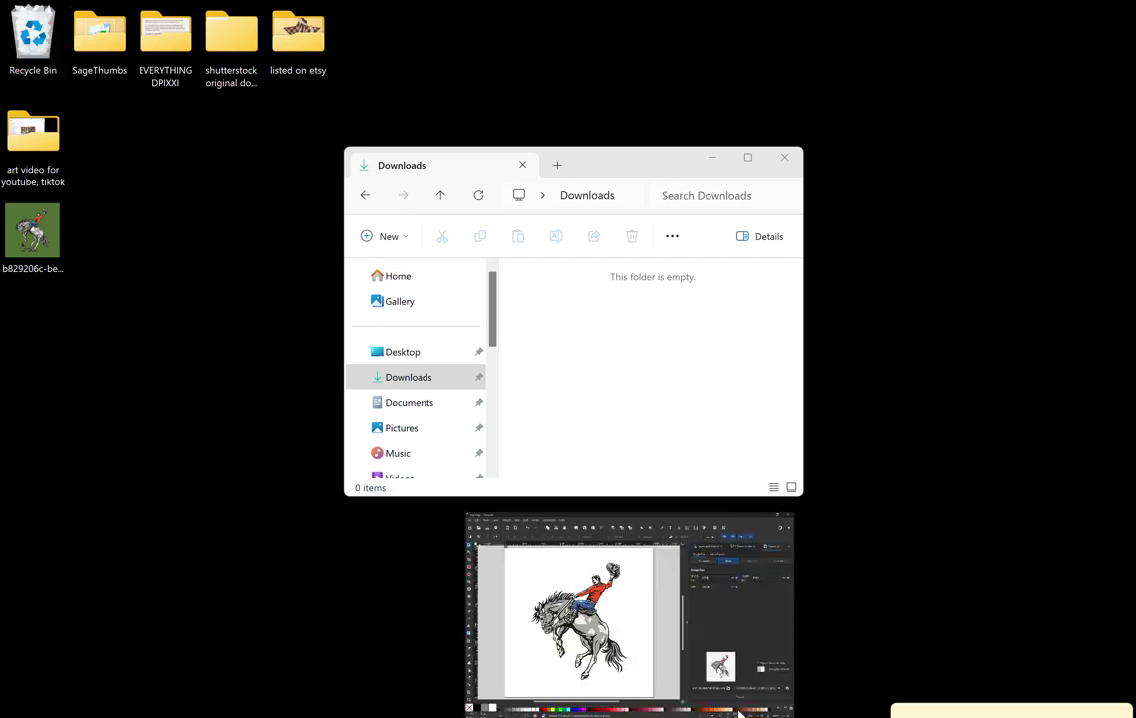
Switch to Inkscape and save the horse and rider to the desktop as svg1 in Inkscape SVG format
{"action": "left_click", "coordinate": [618, 588]}
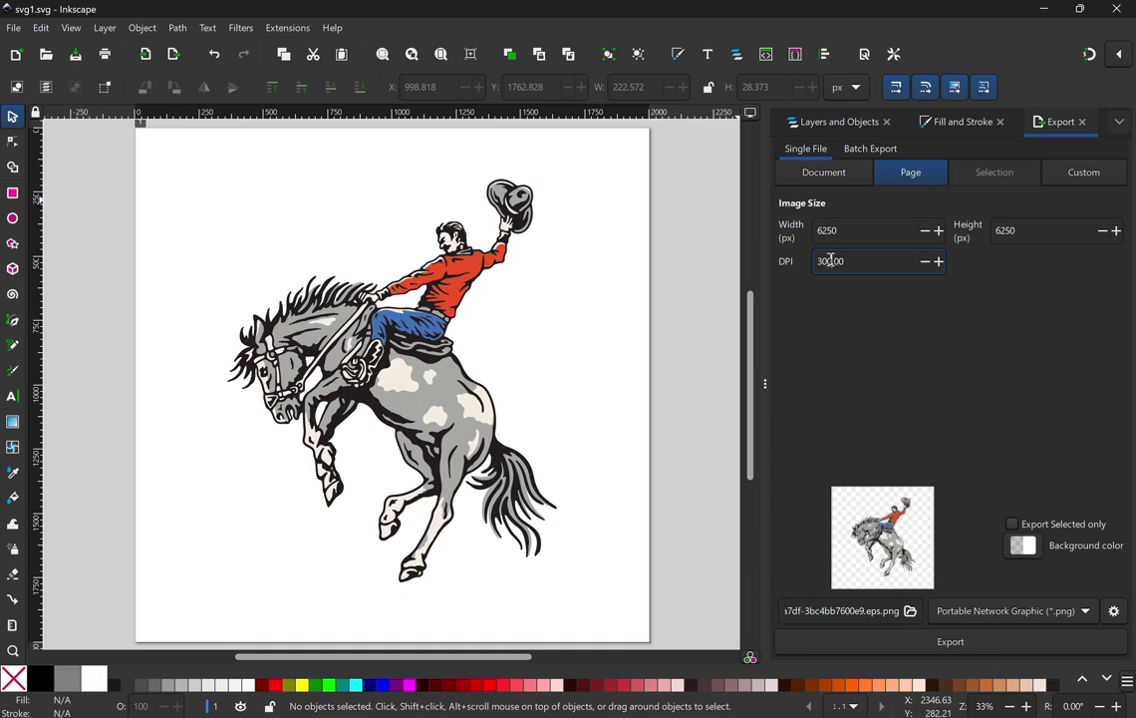
{"action": "left_click", "coordinate": [13, 28]}
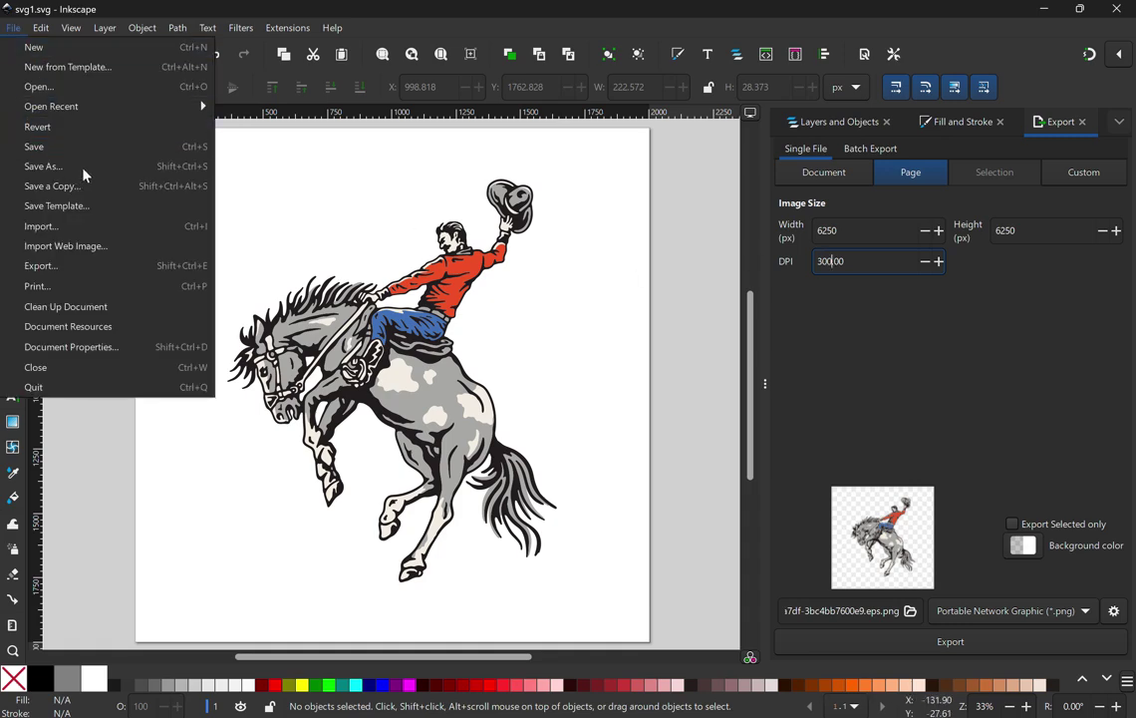
{"action": "left_click", "coordinate": [42, 170]}
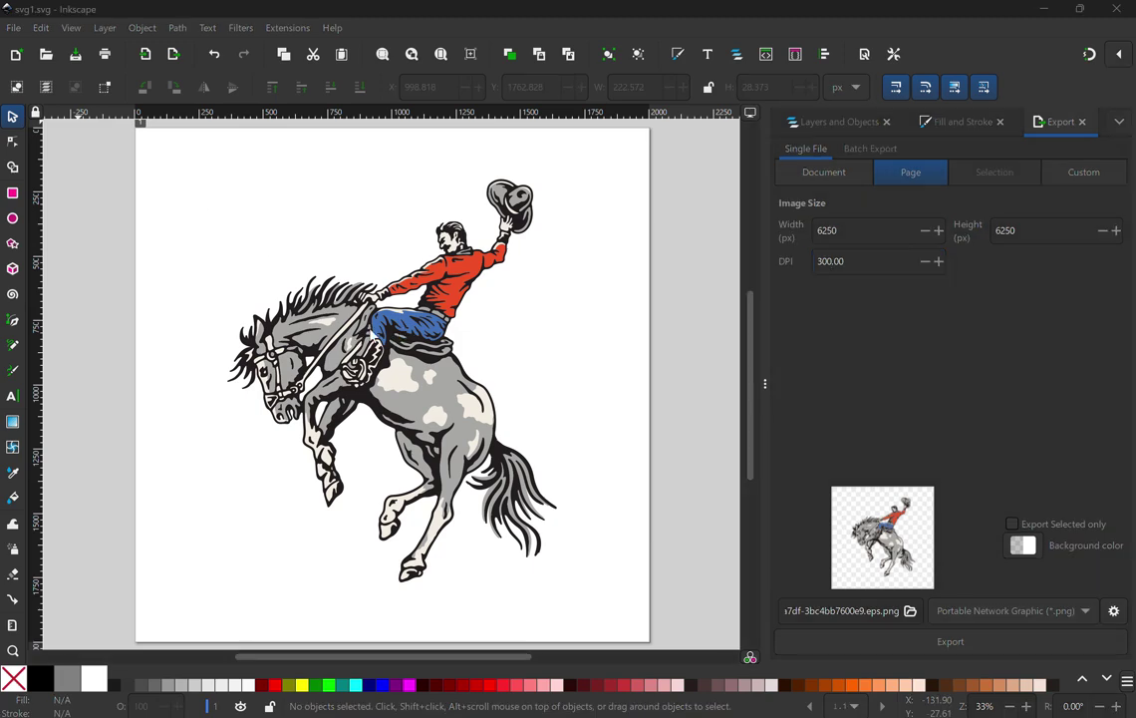
{"action": "left_click", "coordinate": [196, 297]}
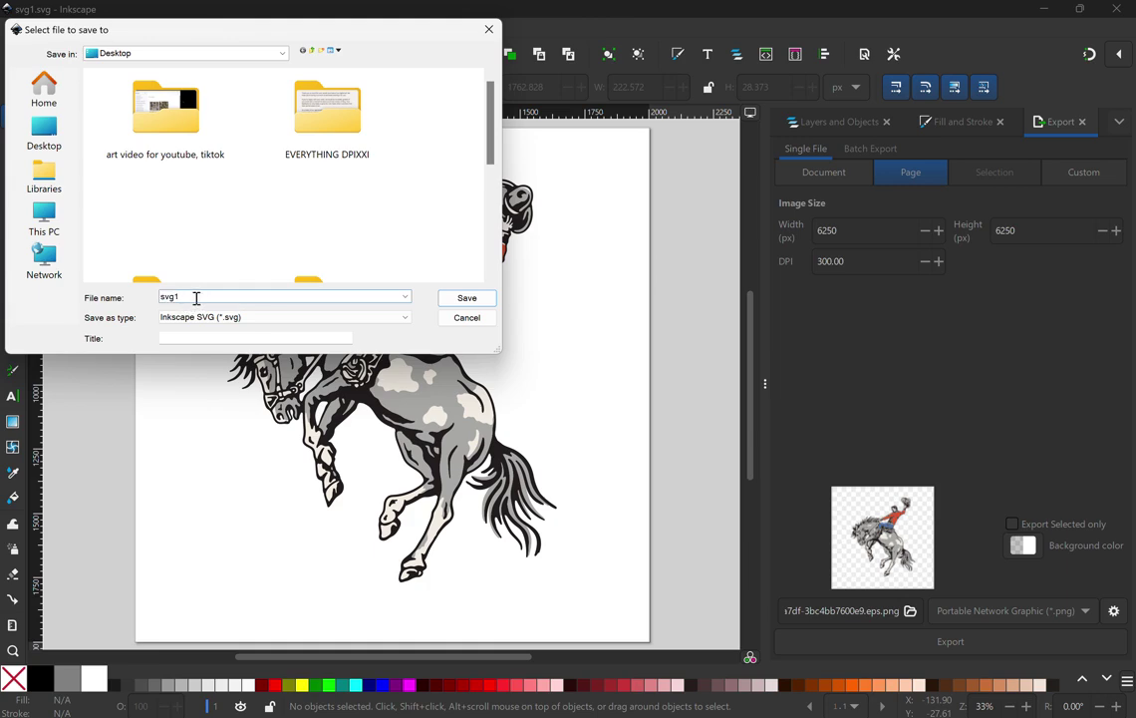
{"action": "left_click", "coordinate": [475, 300]}
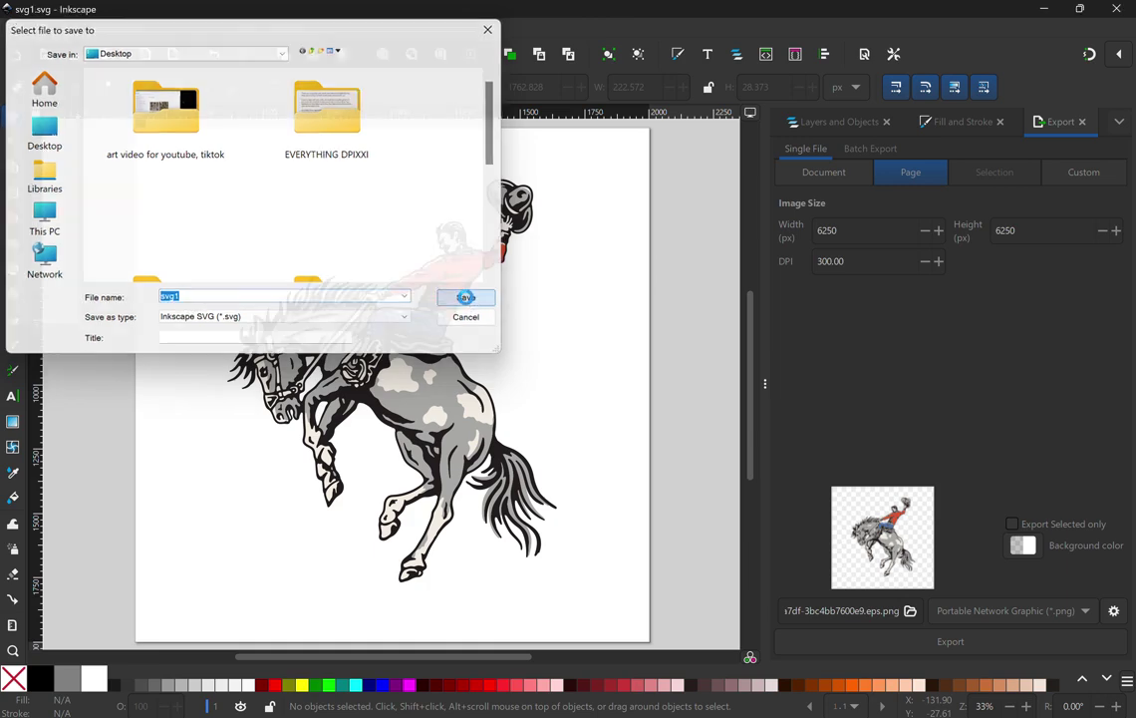
{"action": "left_click", "coordinate": [1044, 8]}
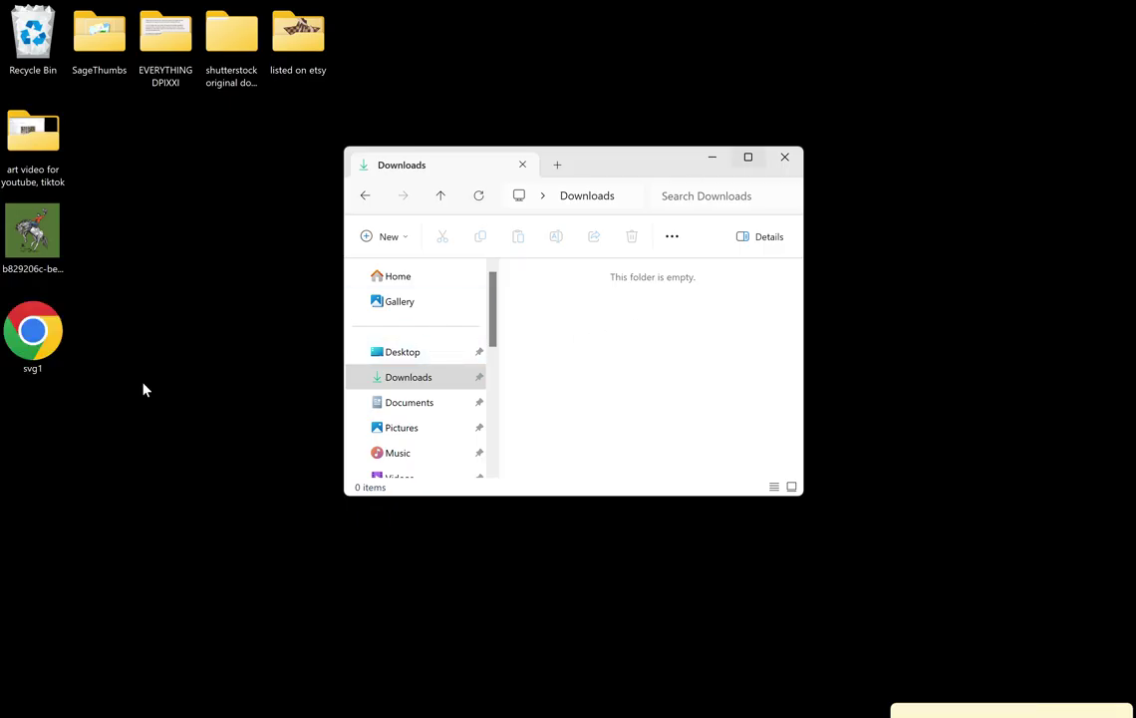
Open the re-saved svg1 file from the desktop and examine the outlines of the horse, rider and hat
{"action": "double_click", "coordinate": [35, 334]}
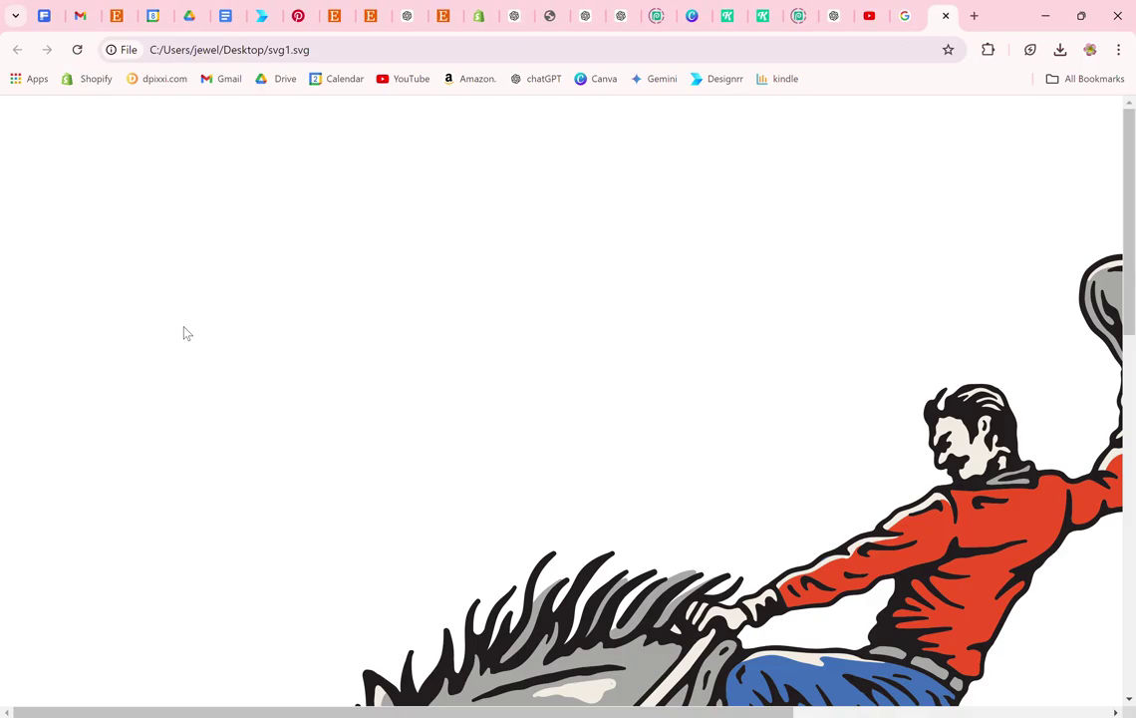
{"action": "scroll", "coordinate": [997, 571], "scroll_direction": "down", "scroll_amount": 3}
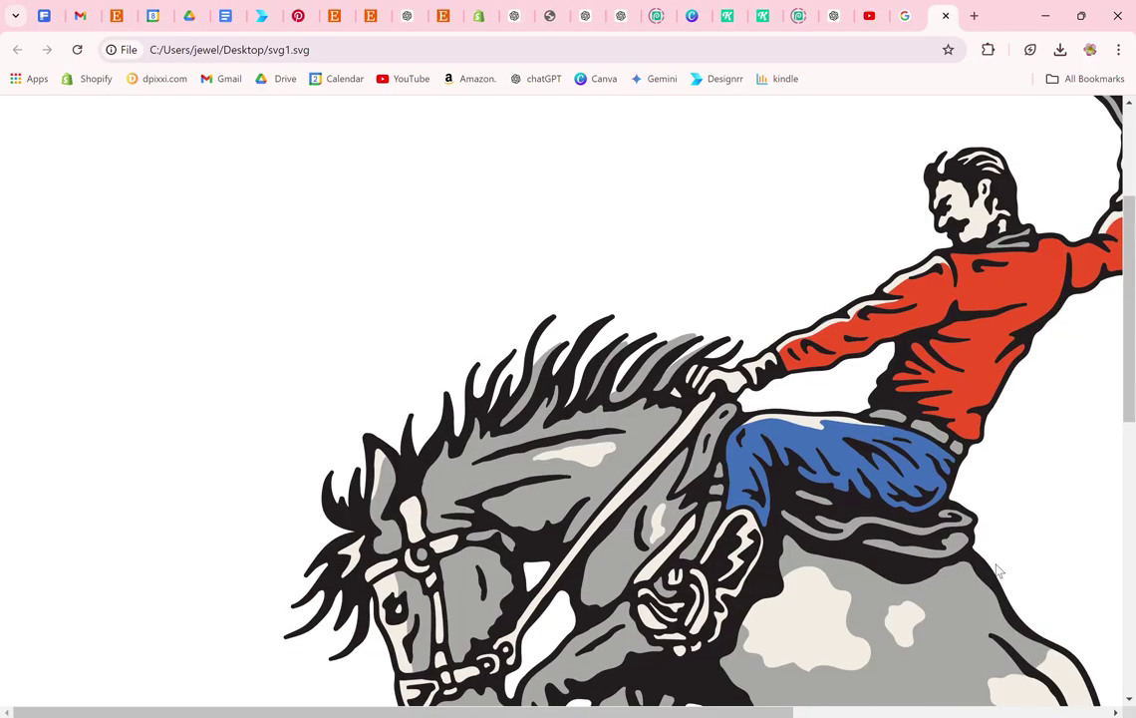
{"action": "scroll", "coordinate": [870, 535], "scroll_direction": "down", "scroll_amount": 2}
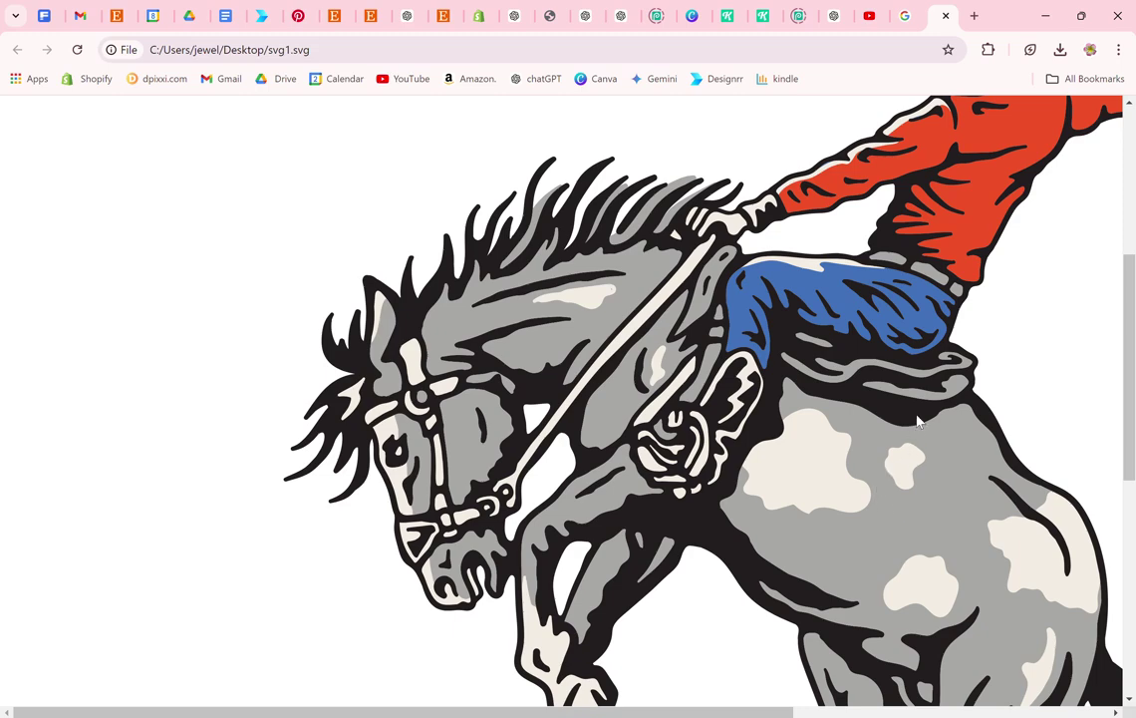
{"action": "scroll", "coordinate": [918, 422], "scroll_direction": "up", "scroll_amount": 3}
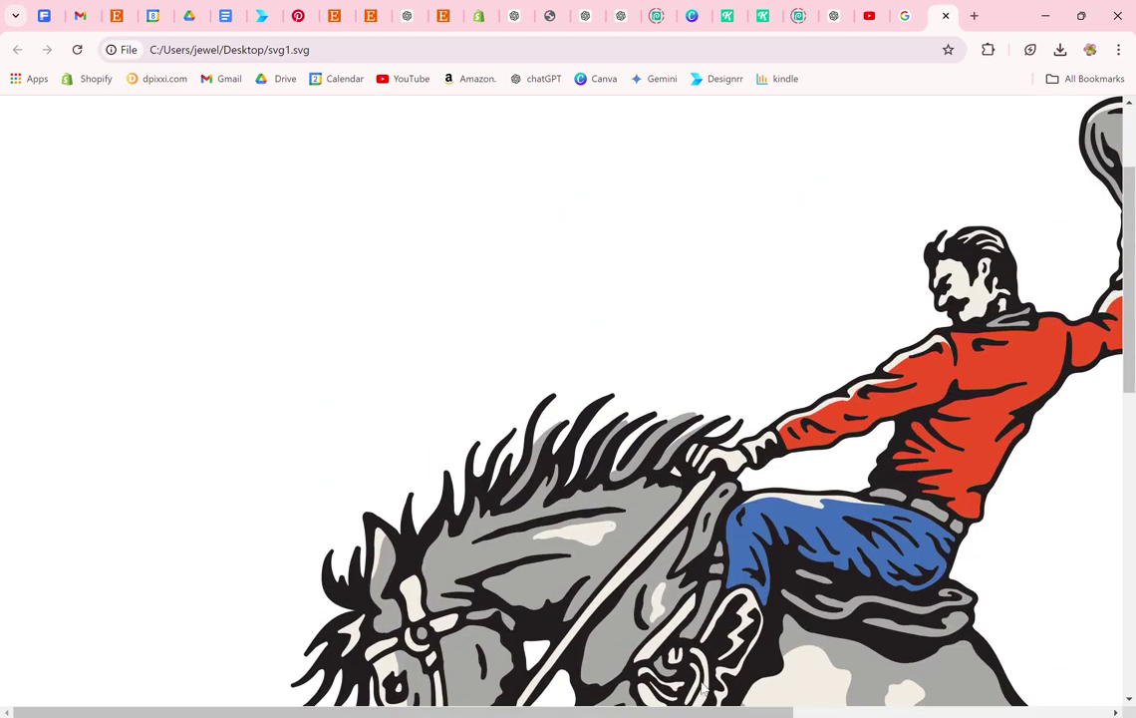
{"action": "left_click_drag", "start_coordinate": [695, 707], "coordinate": [883, 676]}
{"action": "scroll", "coordinate": [902, 289], "scroll_direction": "up", "scroll_amount": 2}
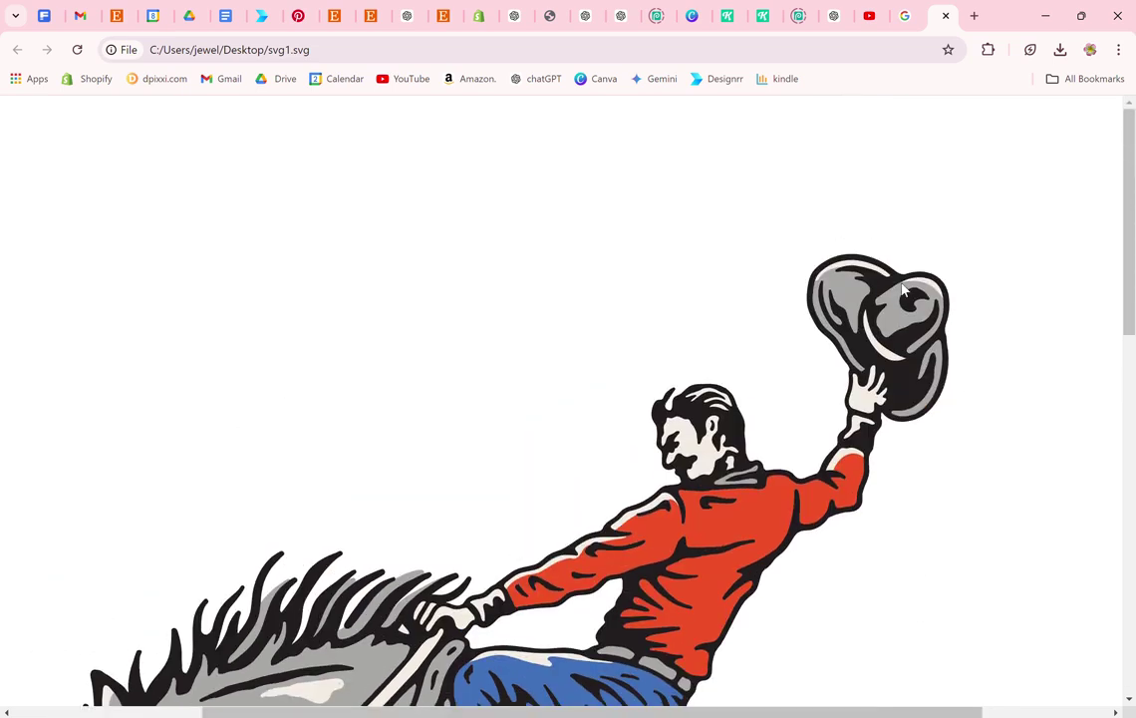
{"action": "scroll", "coordinate": [902, 289], "scroll_direction": "down", "scroll_amount": 3}
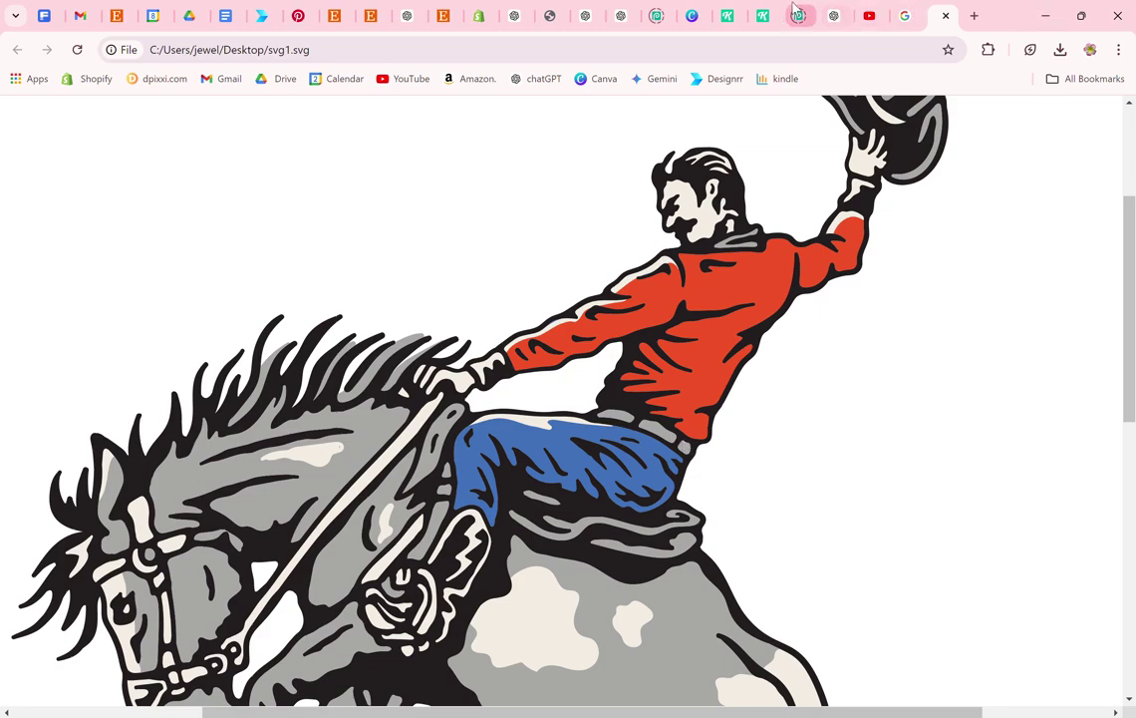
Switch to Kittl and duplicate the project with the red-shirted rider and gray horse, opening the copy
{"action": "left_click", "coordinate": [762, 15]}
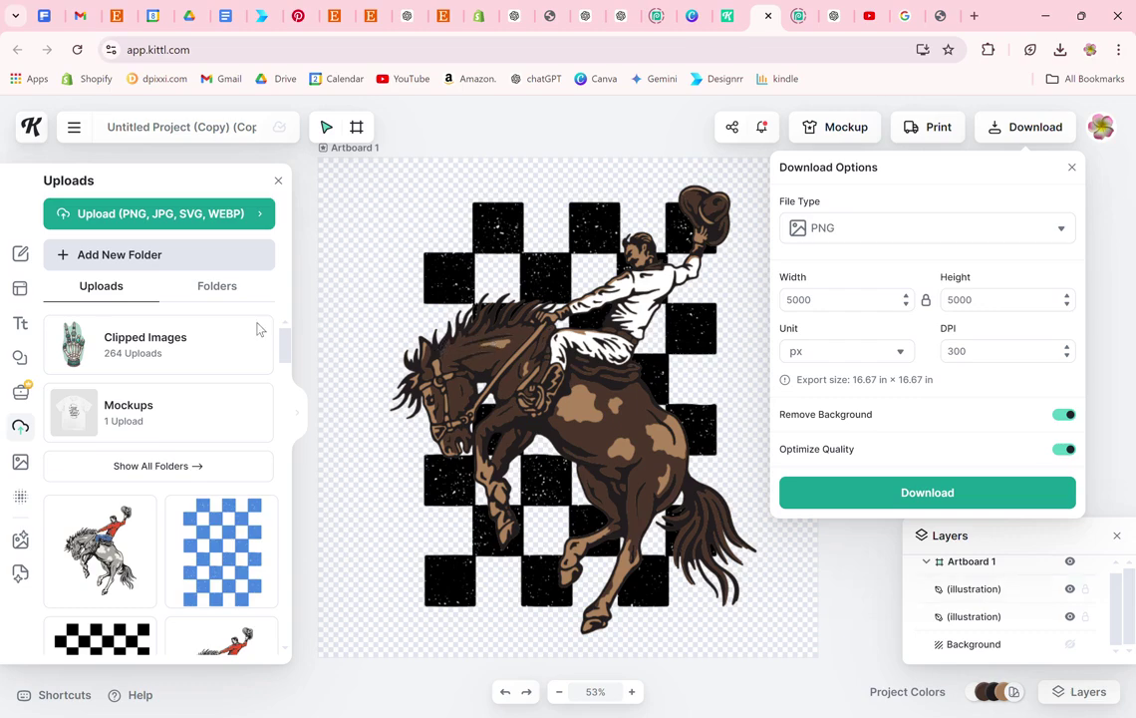
{"action": "left_click", "coordinate": [22, 257]}
{"action": "left_click", "coordinate": [22, 257]}
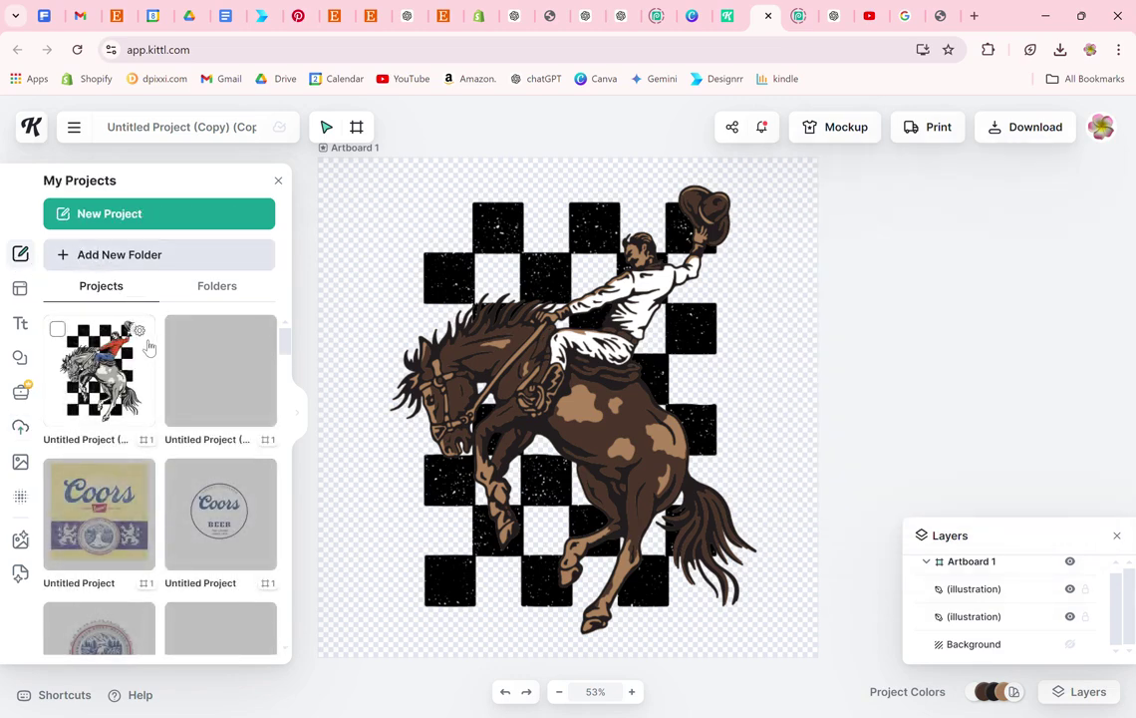
{"action": "left_click", "coordinate": [137, 327]}
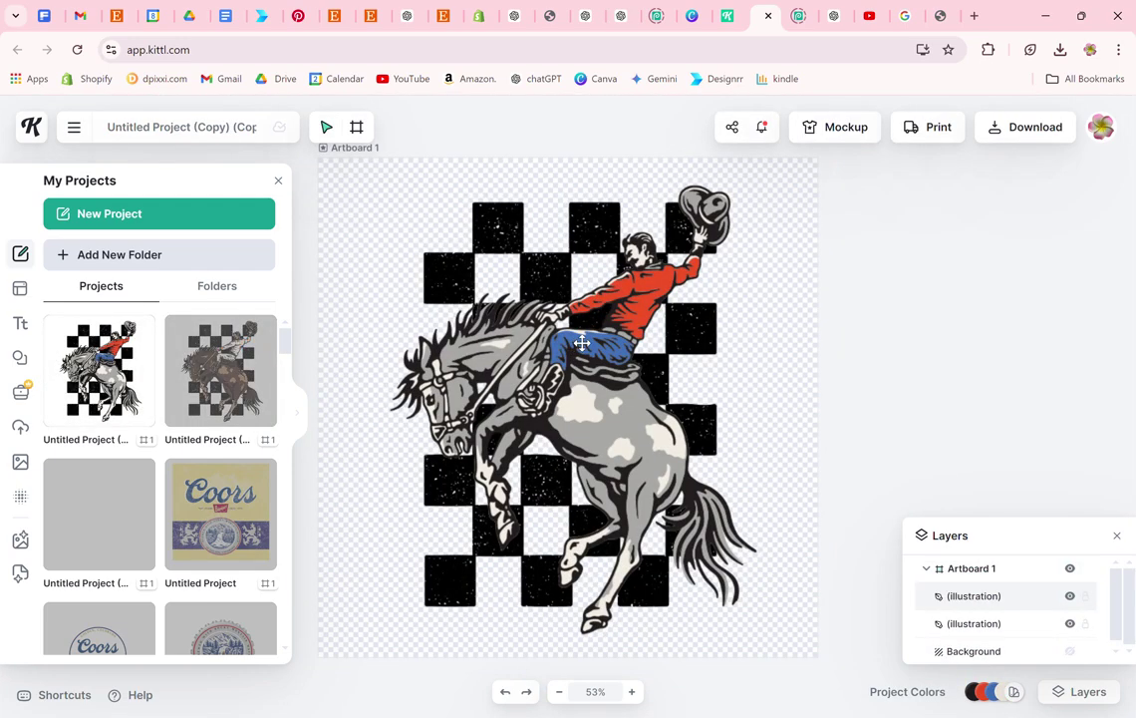
Delete the horse-and-rider illustration and the black checkers from the artboard
{"action": "left_click", "coordinate": [593, 341]}
{"action": "key", "text": "Delete"}
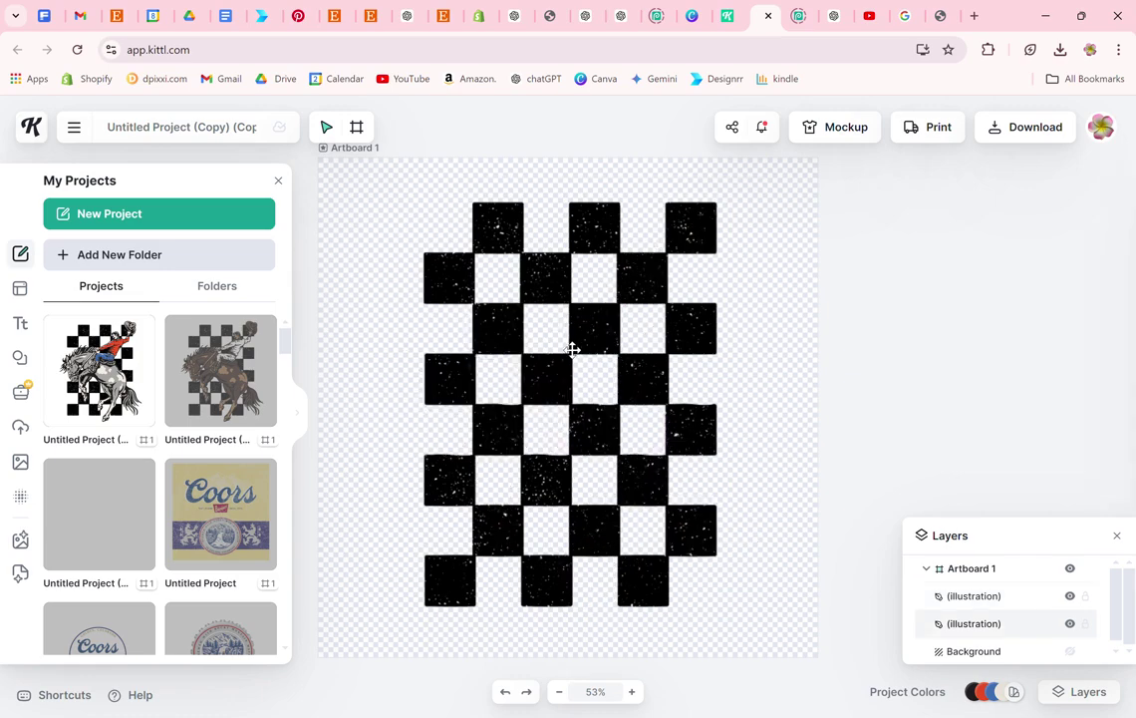
{"action": "left_click", "coordinate": [588, 344]}
{"action": "key", "text": "Delete"}
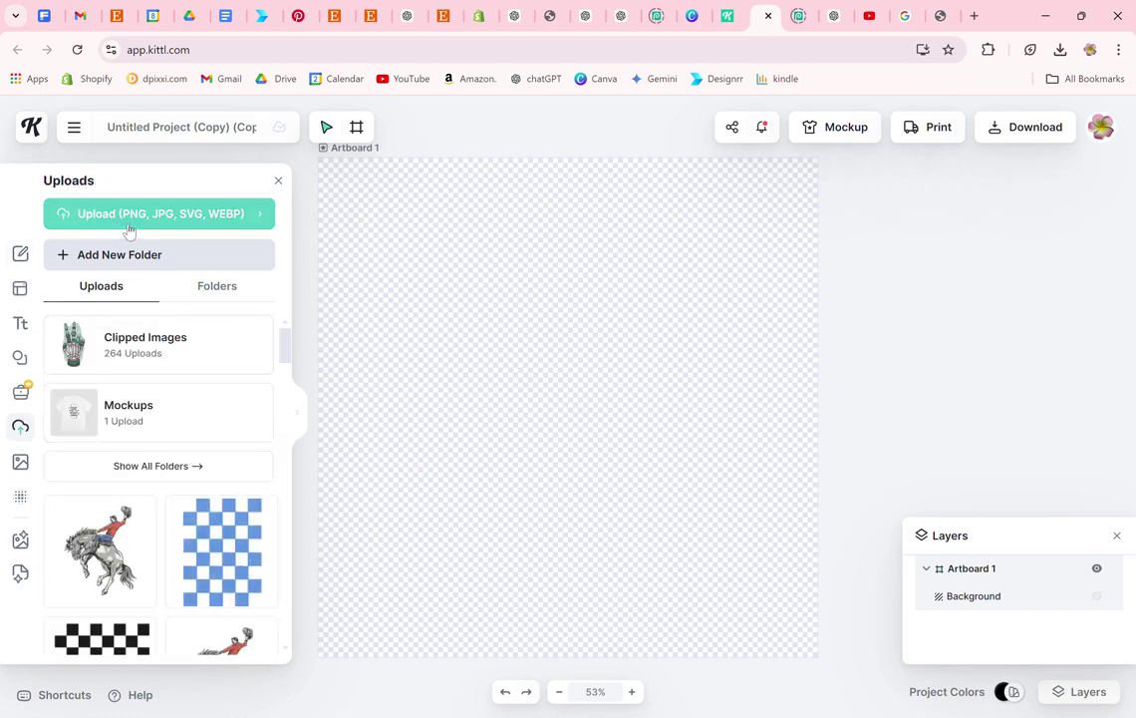
Upload the re-saved svg1 file to the Kittl uploads
{"action": "left_click", "coordinate": [133, 212]}
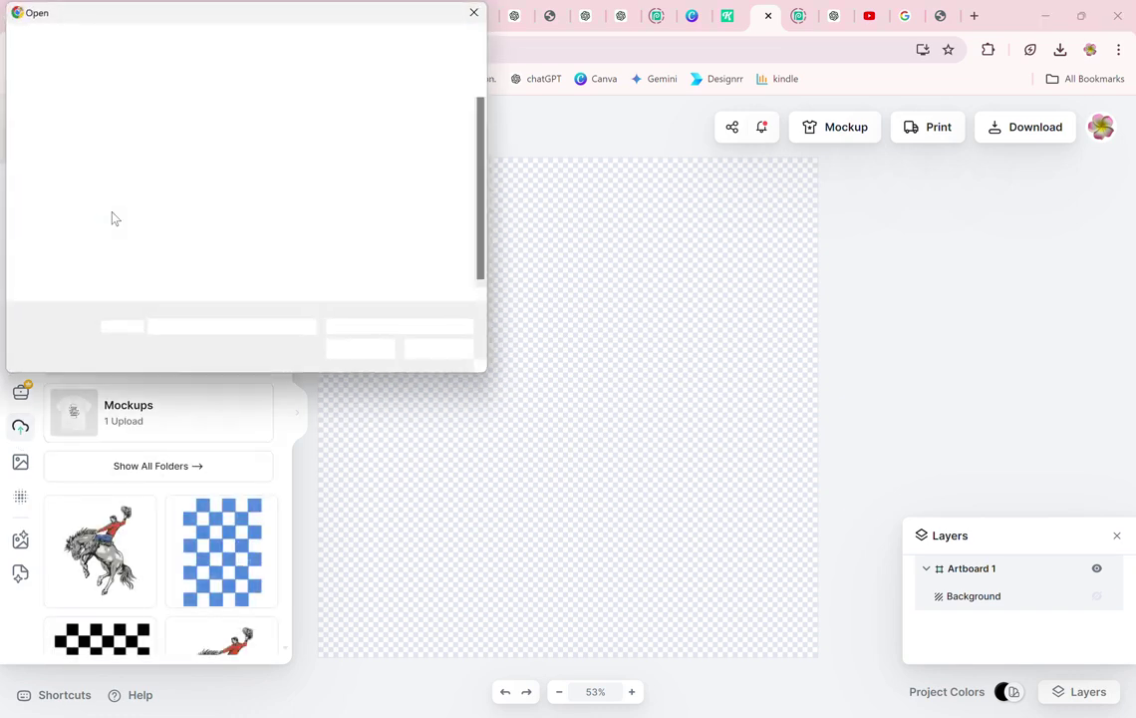
{"action": "double_click", "coordinate": [379, 242]}
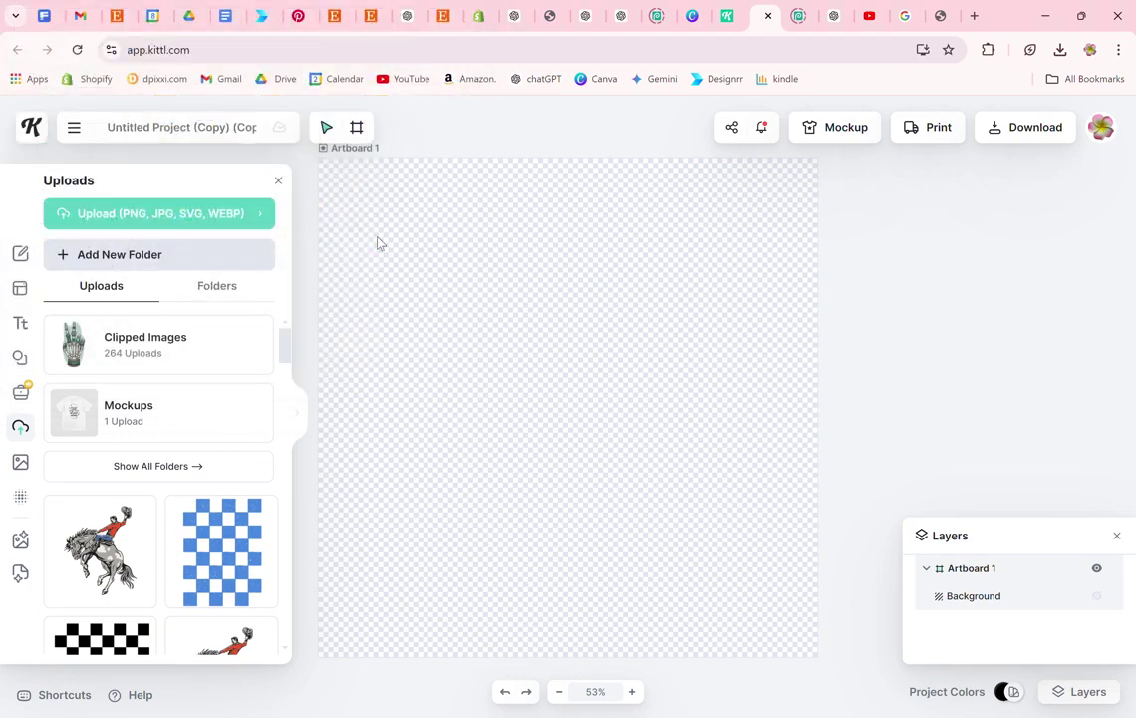